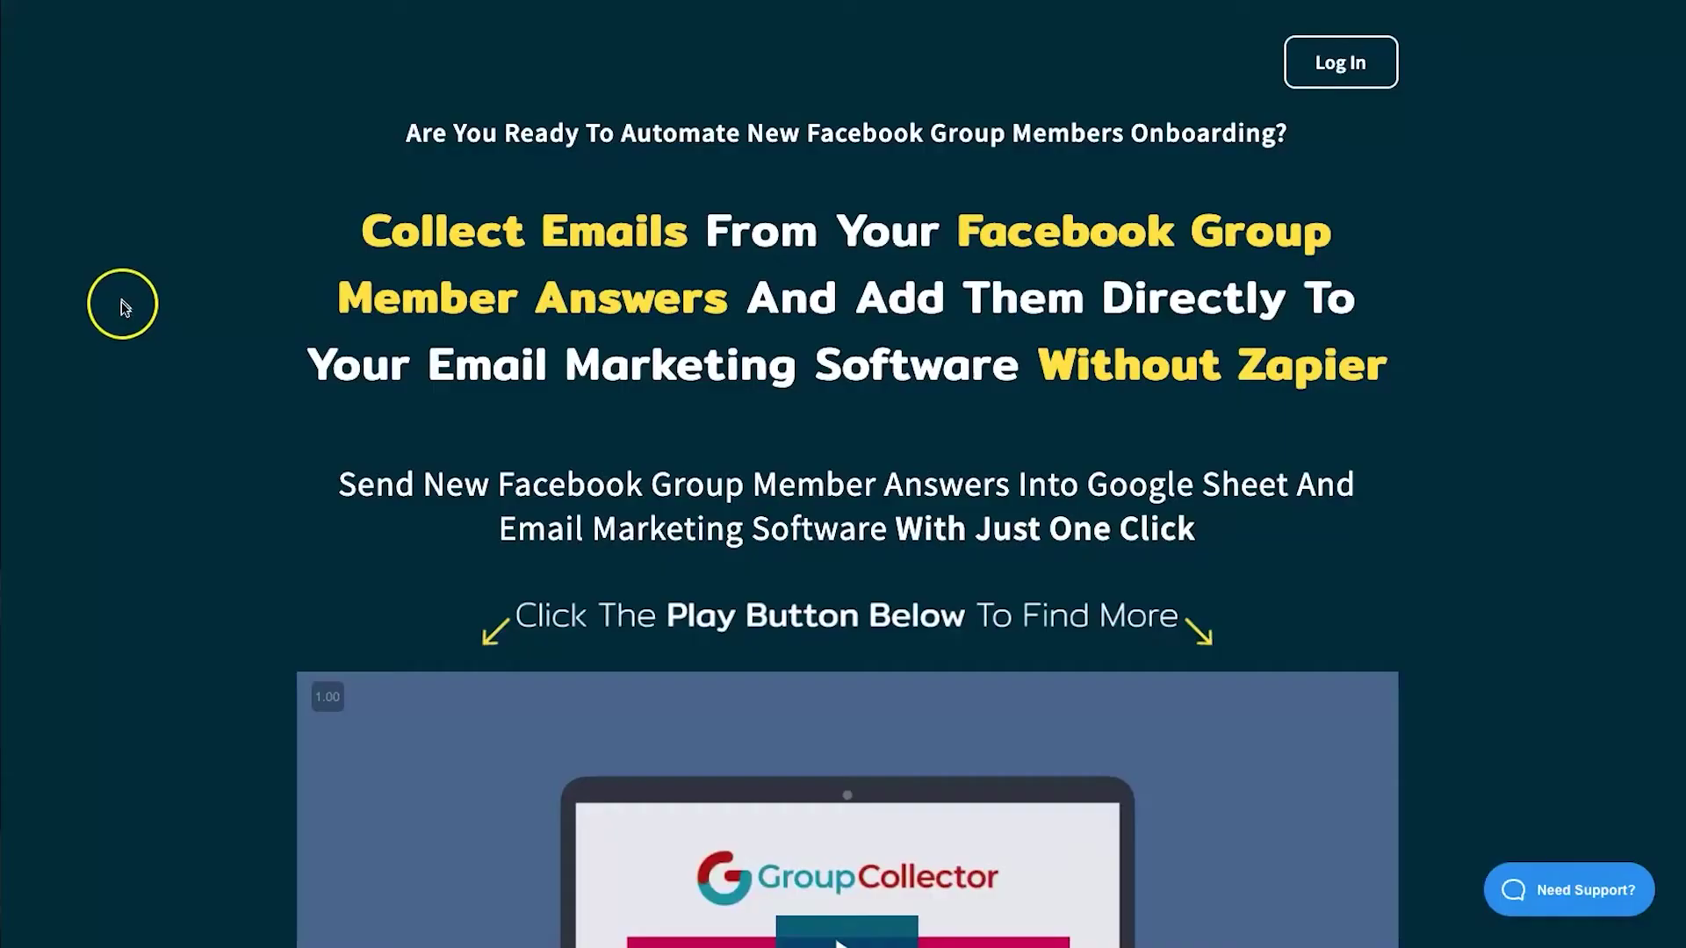
Highlight the Zapier Not Required, Autoresponders, New and Old Facebook, and Unlimited Groups features.
scroll(121, 311, down, 5)
scroll(125, 318, down, 10)
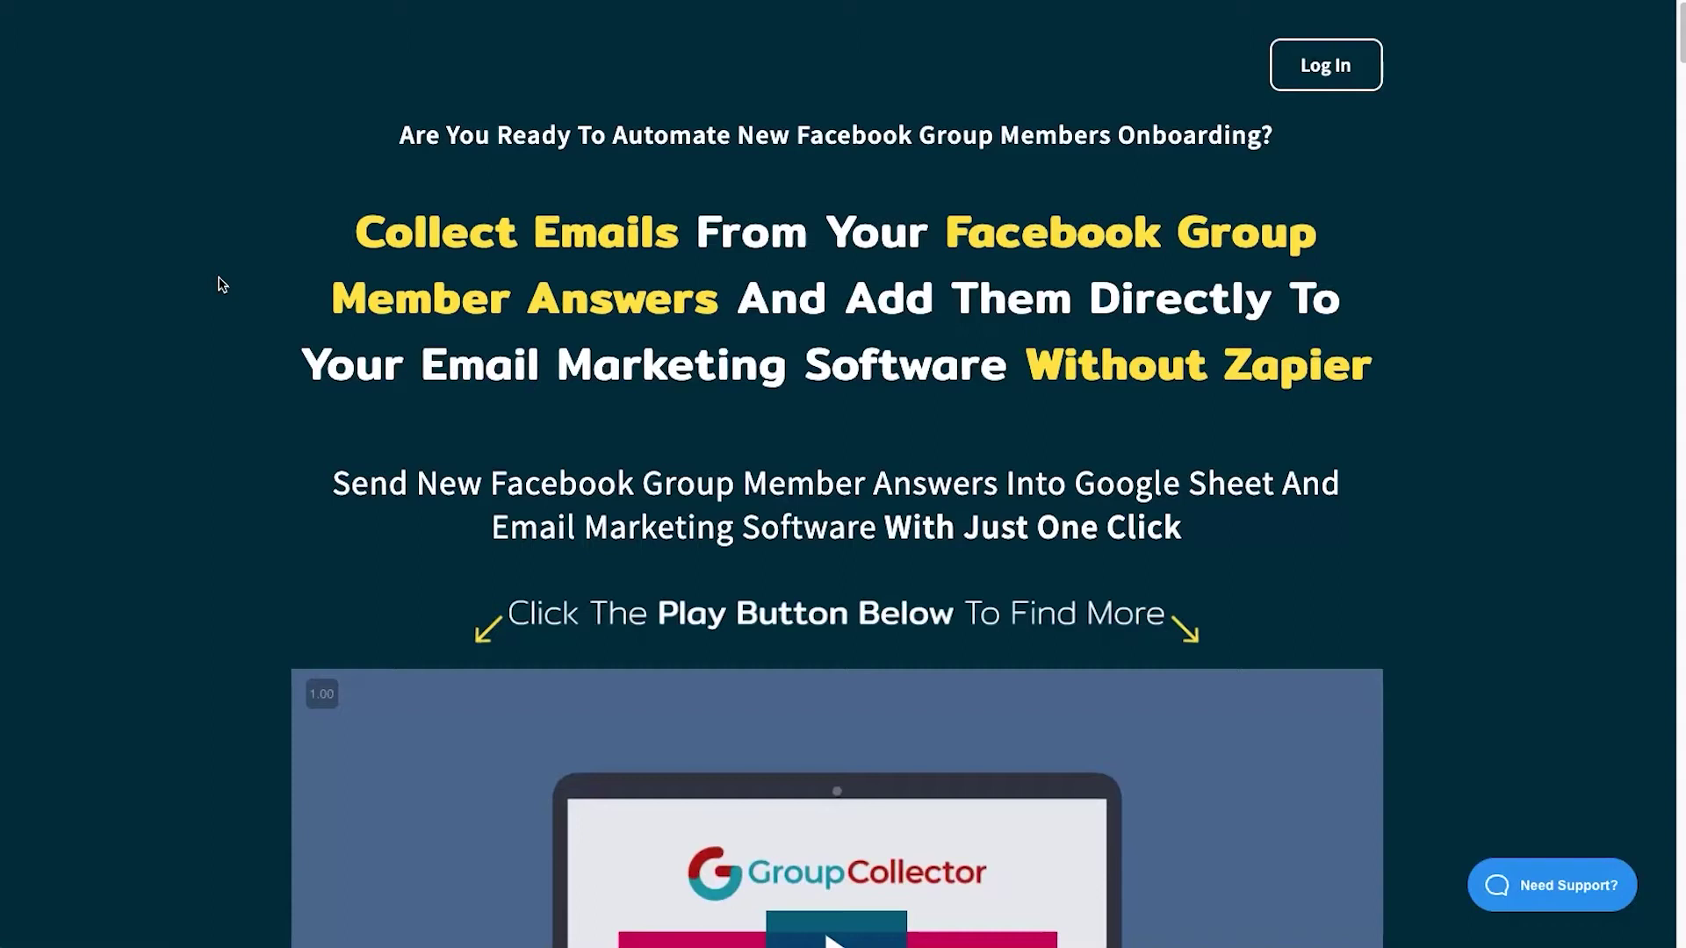
scroll(220, 283, down, 10)
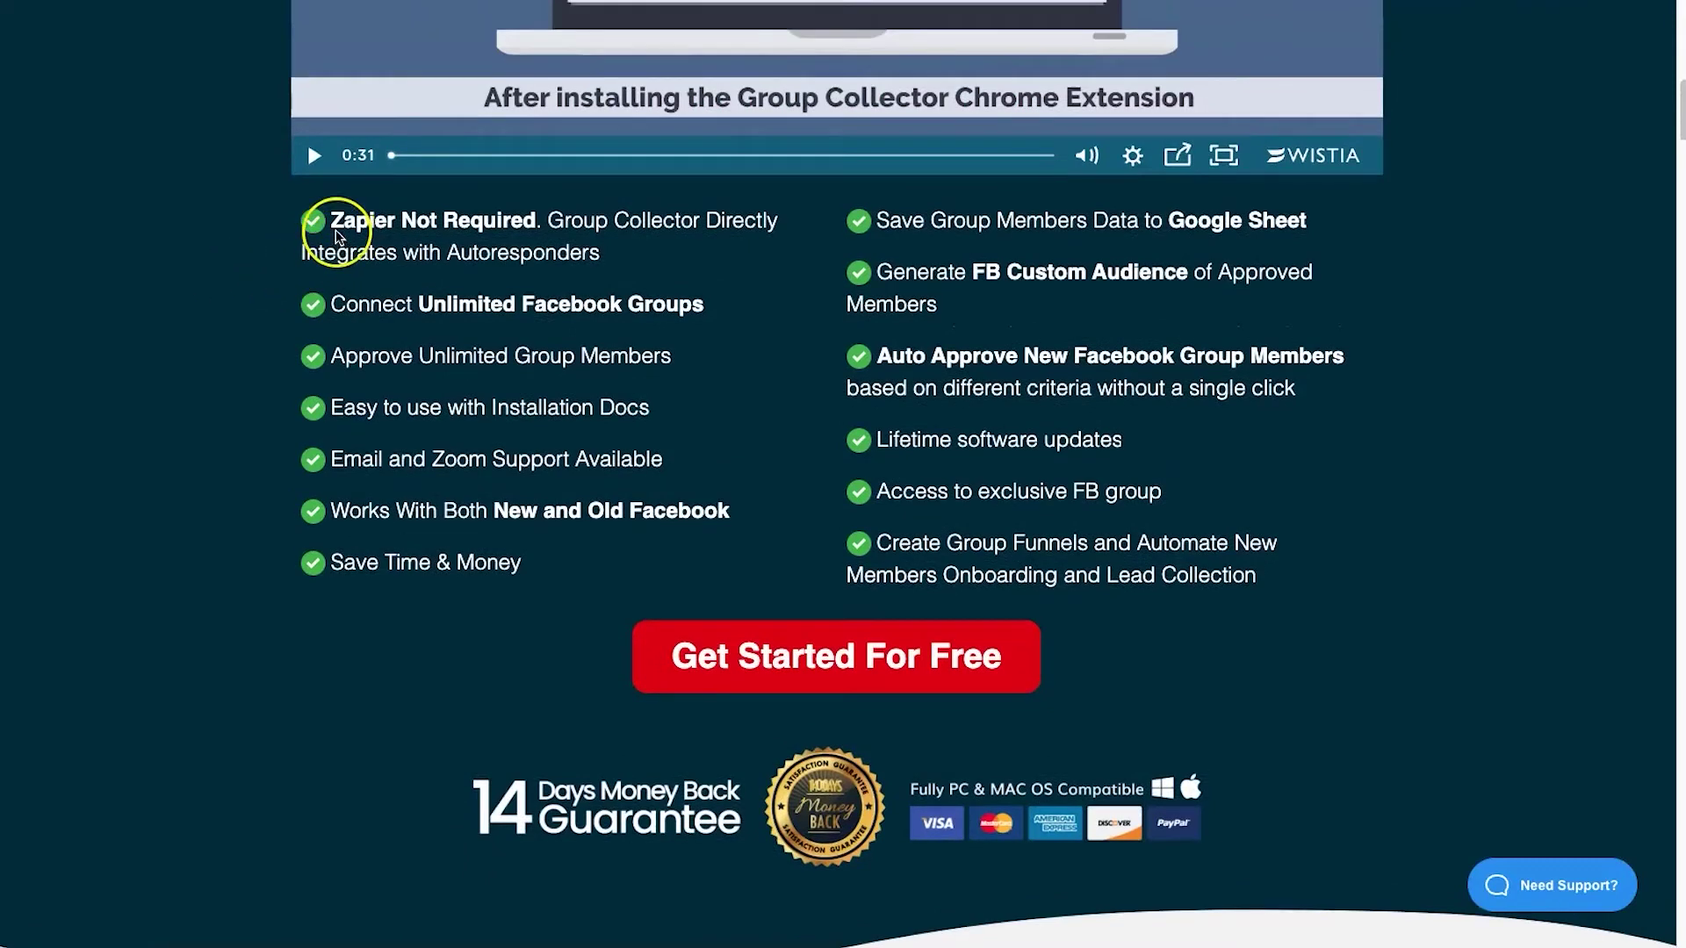
drag(331, 221, 536, 215)
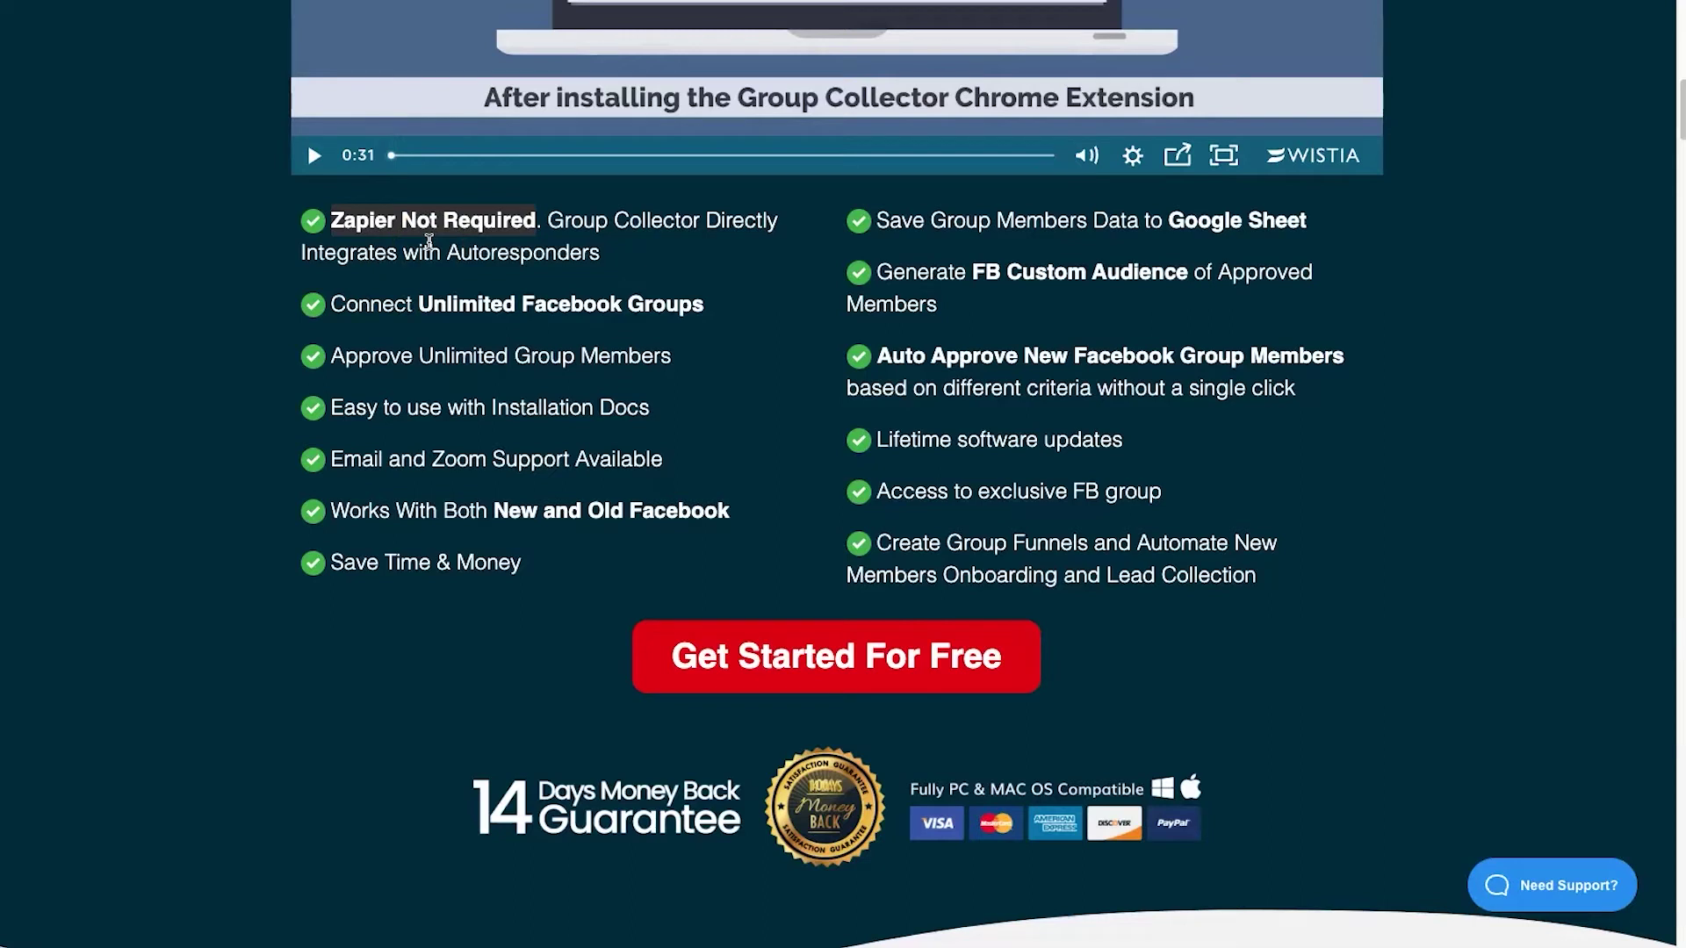
click(428, 240)
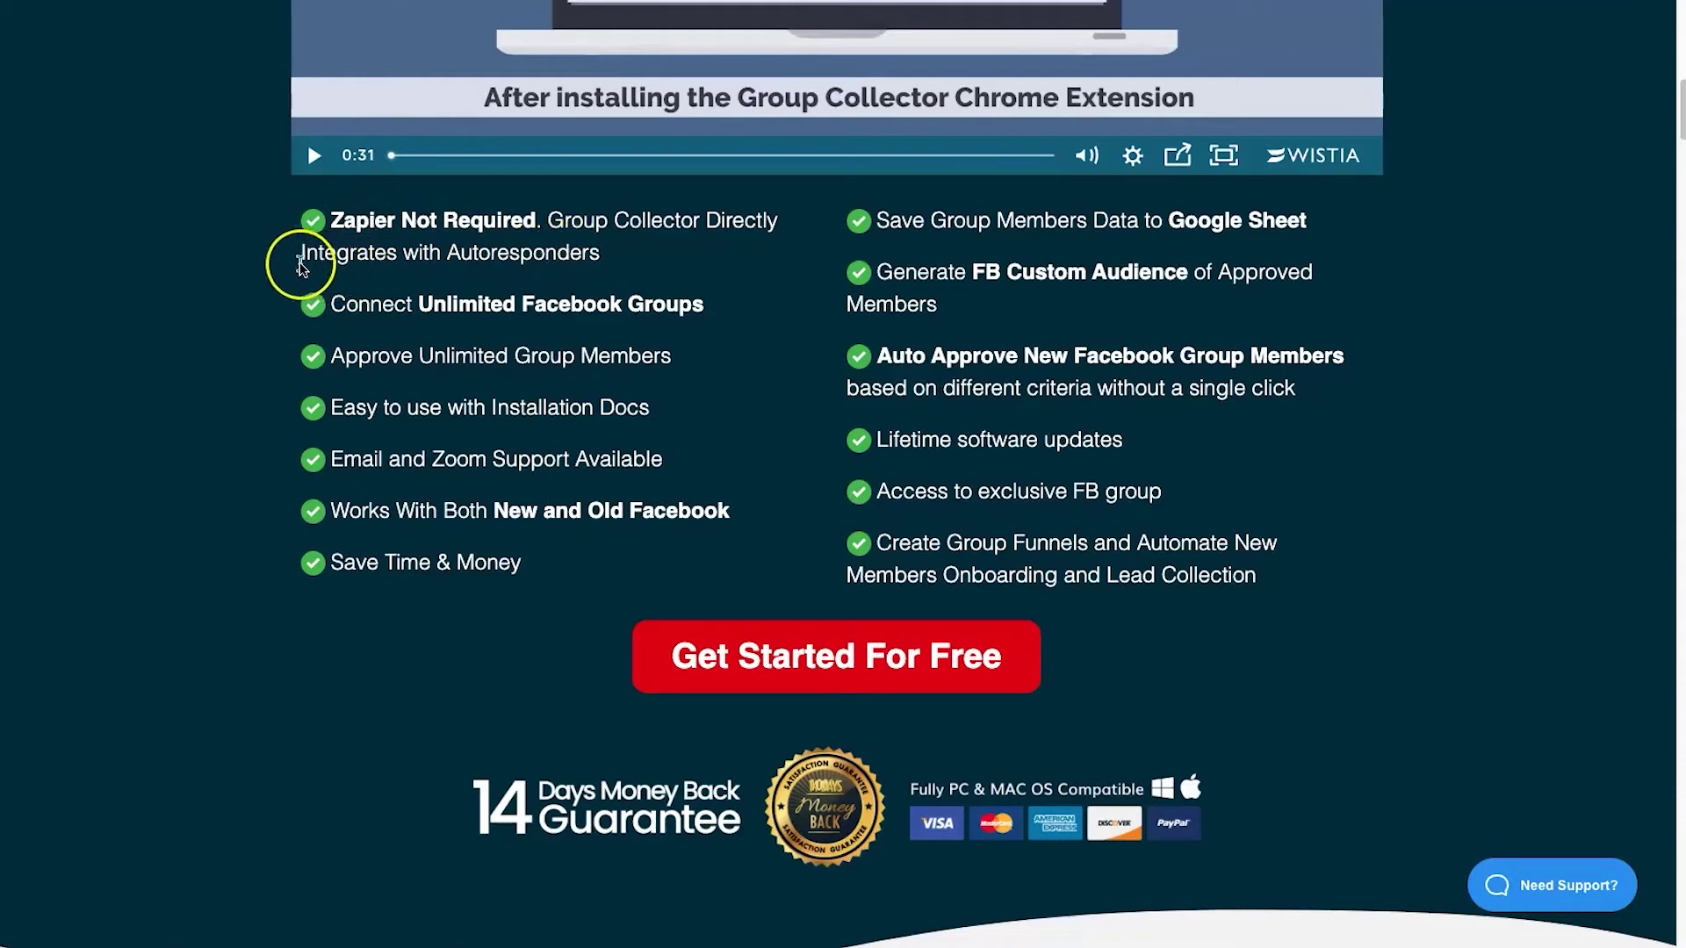
drag(302, 255, 615, 251)
click(650, 252)
scroll(749, 376, up, 1)
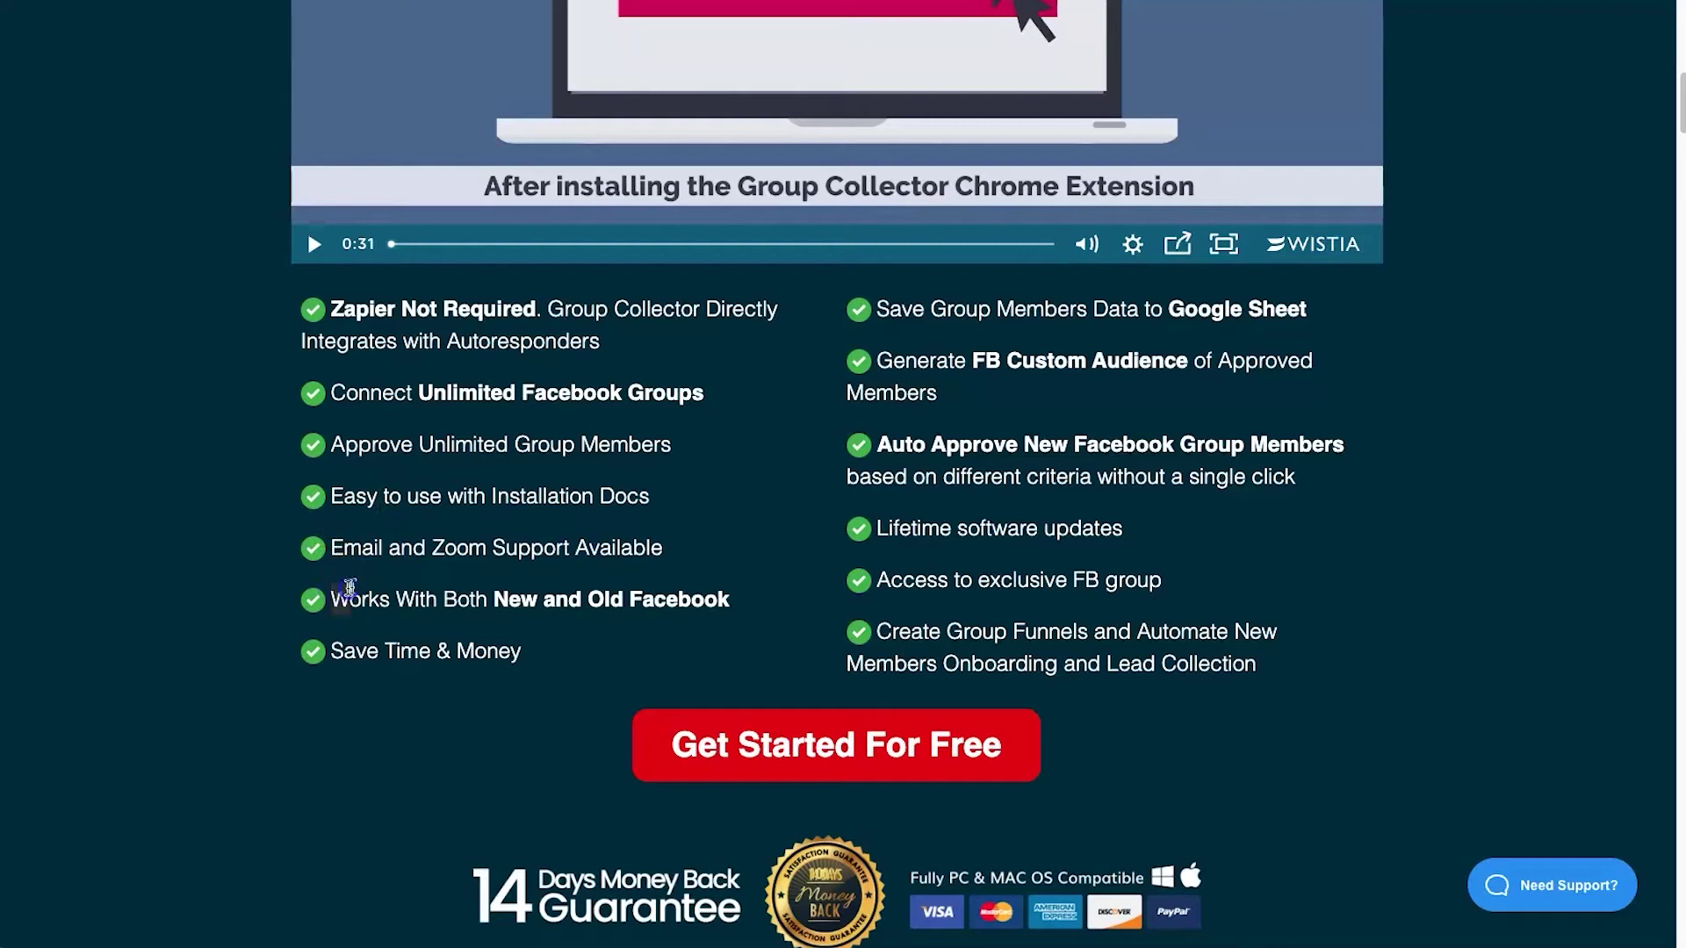
drag(349, 588, 560, 586)
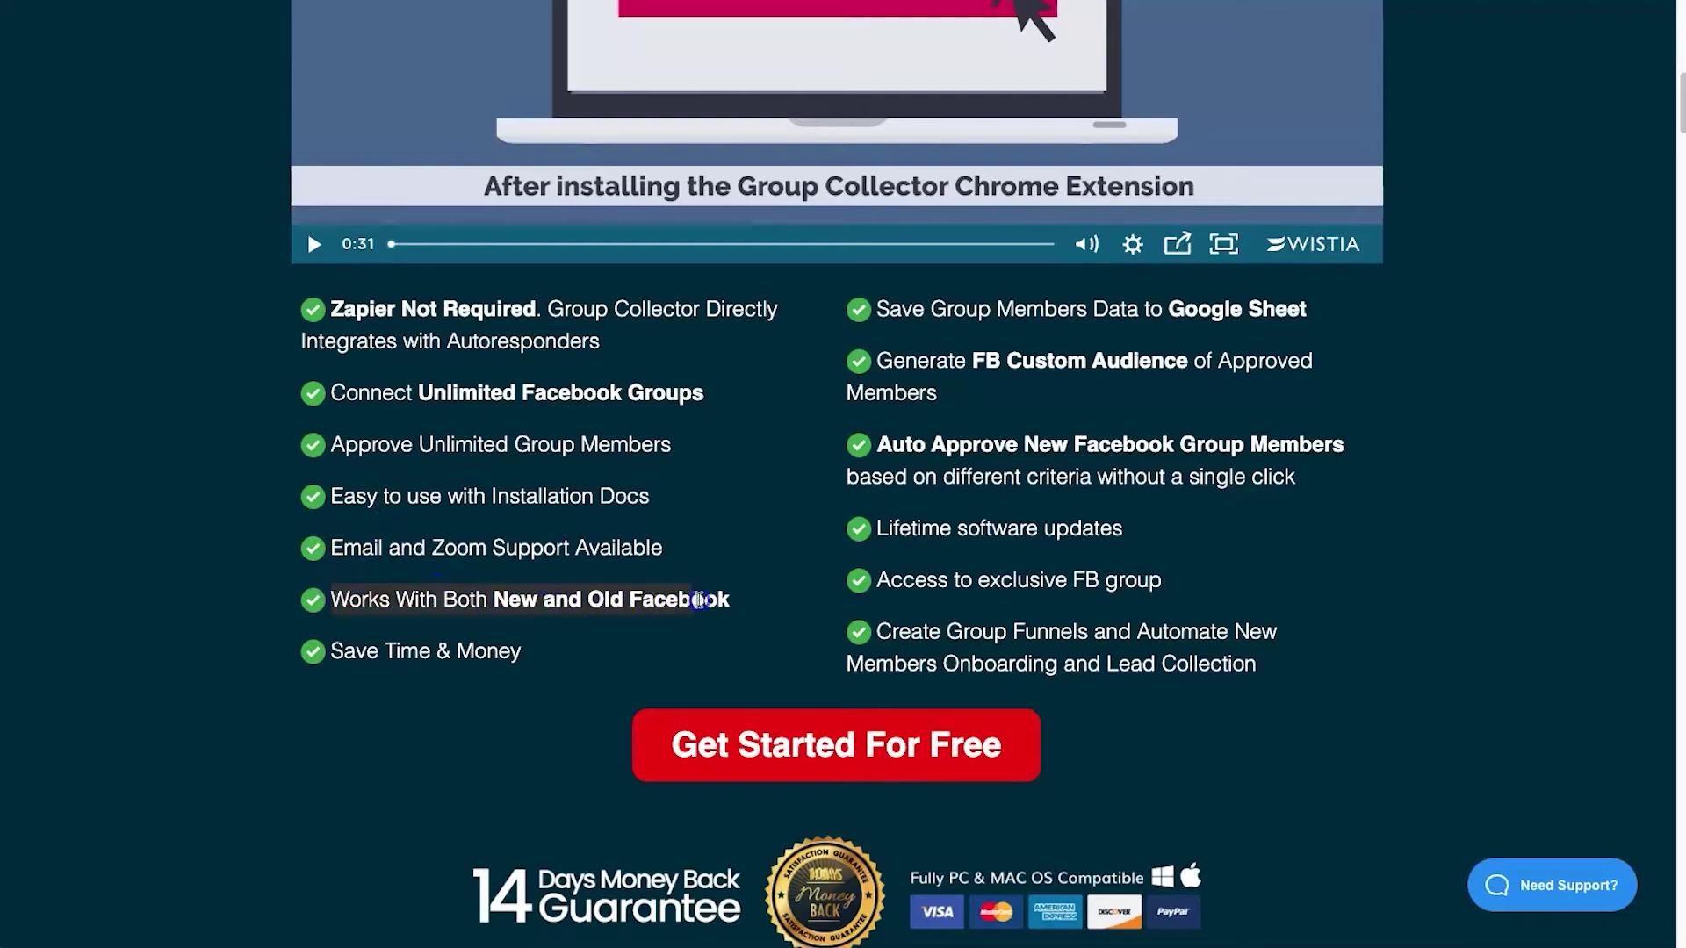
click(712, 590)
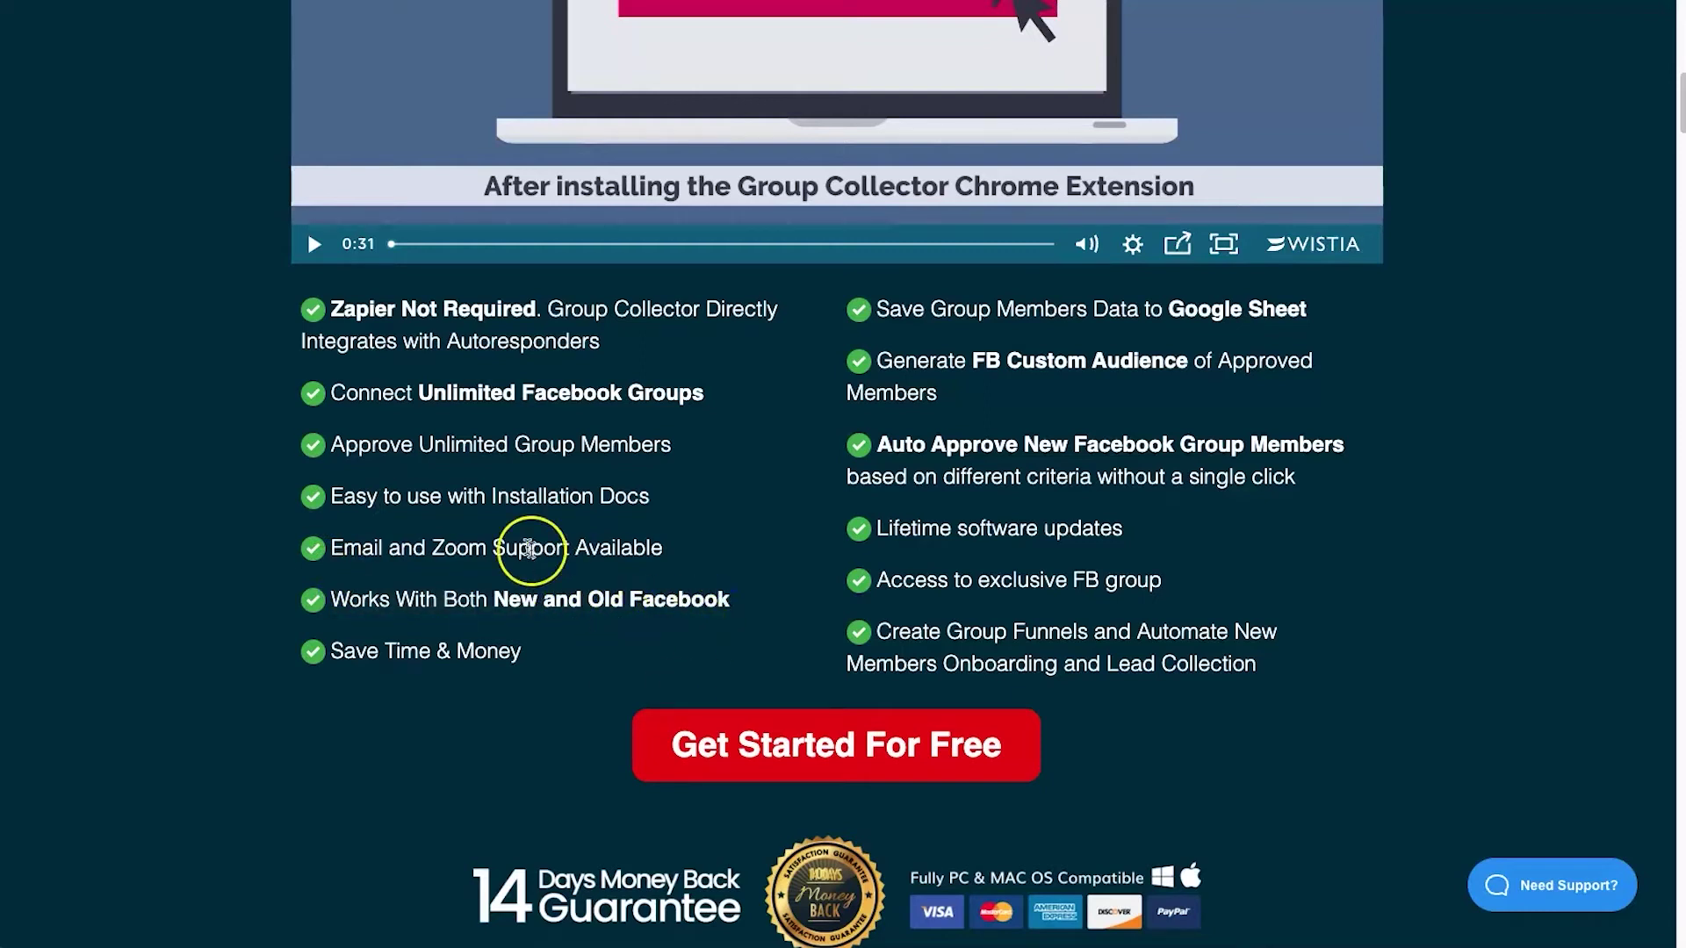
drag(331, 393, 719, 398)
click(720, 399)
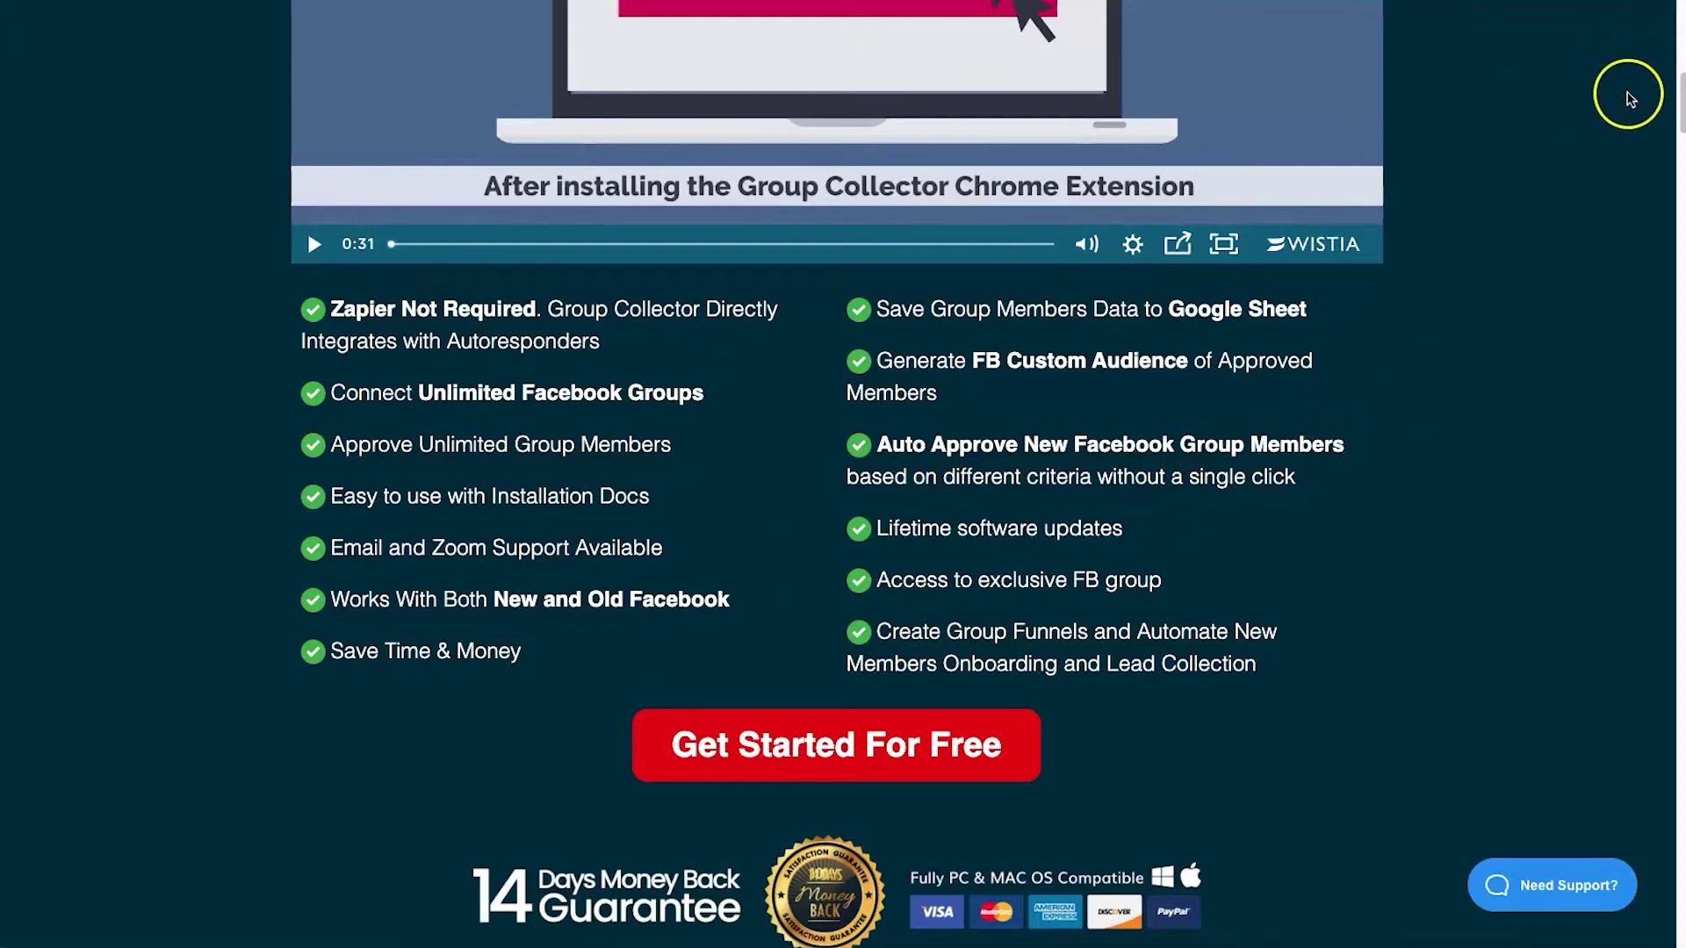
Scroll down to the pricing section and highlight the $297 lifetime deal price.
drag(1674, 88, 1658, 678)
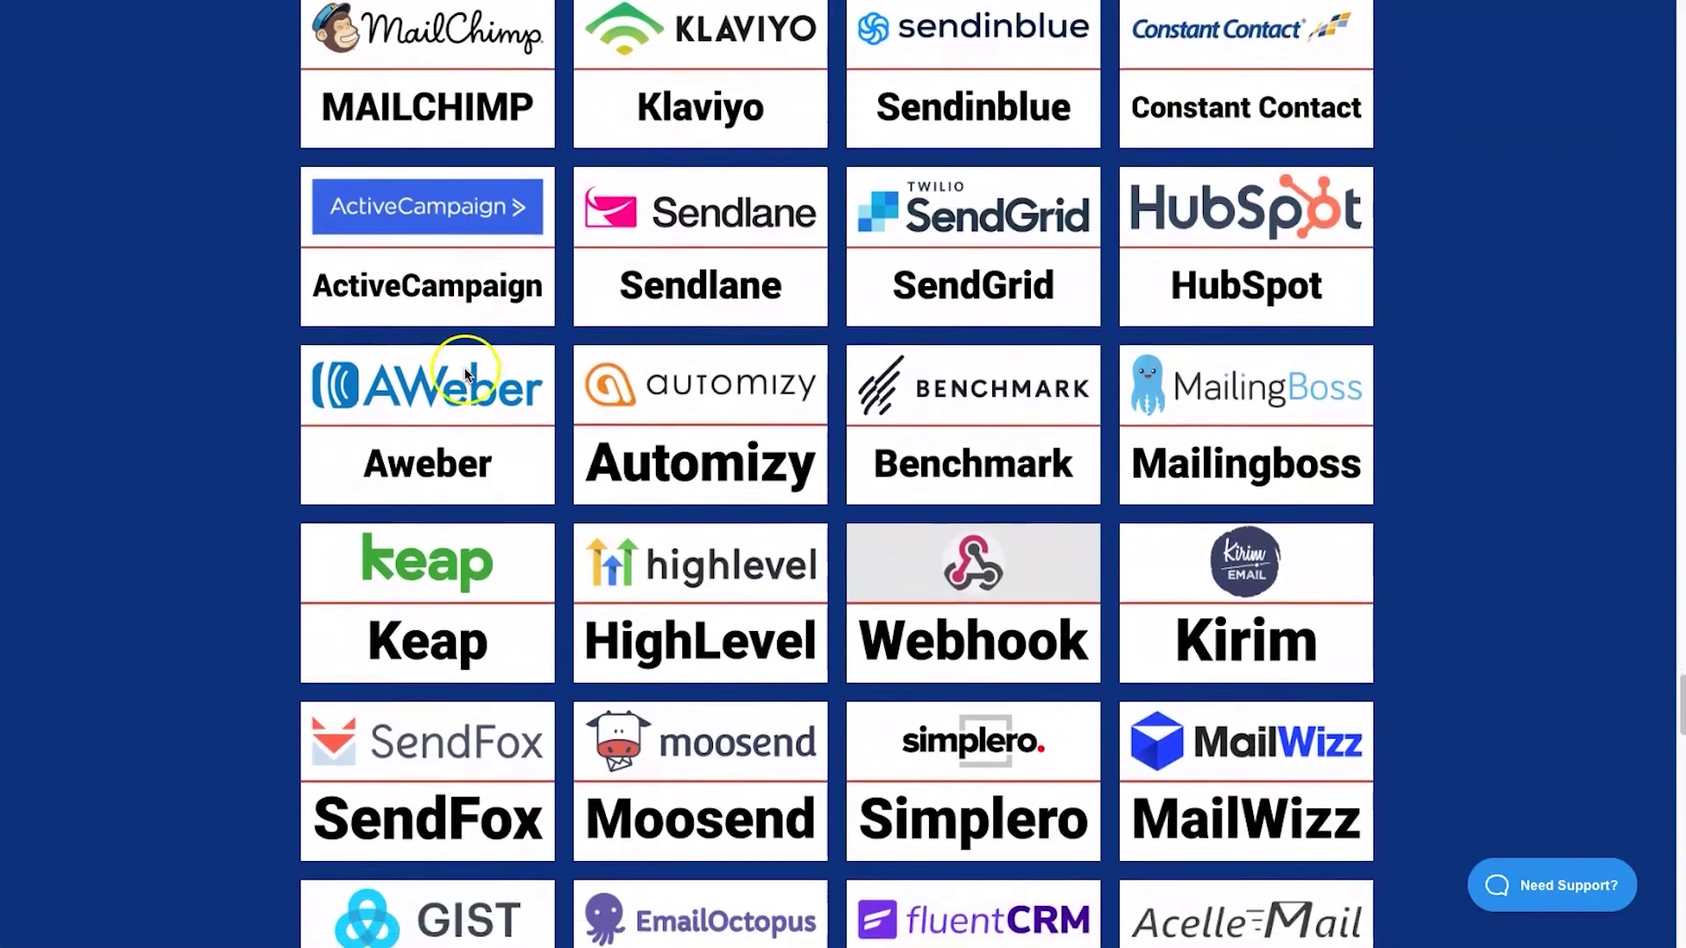
scroll(461, 404, down, 3)
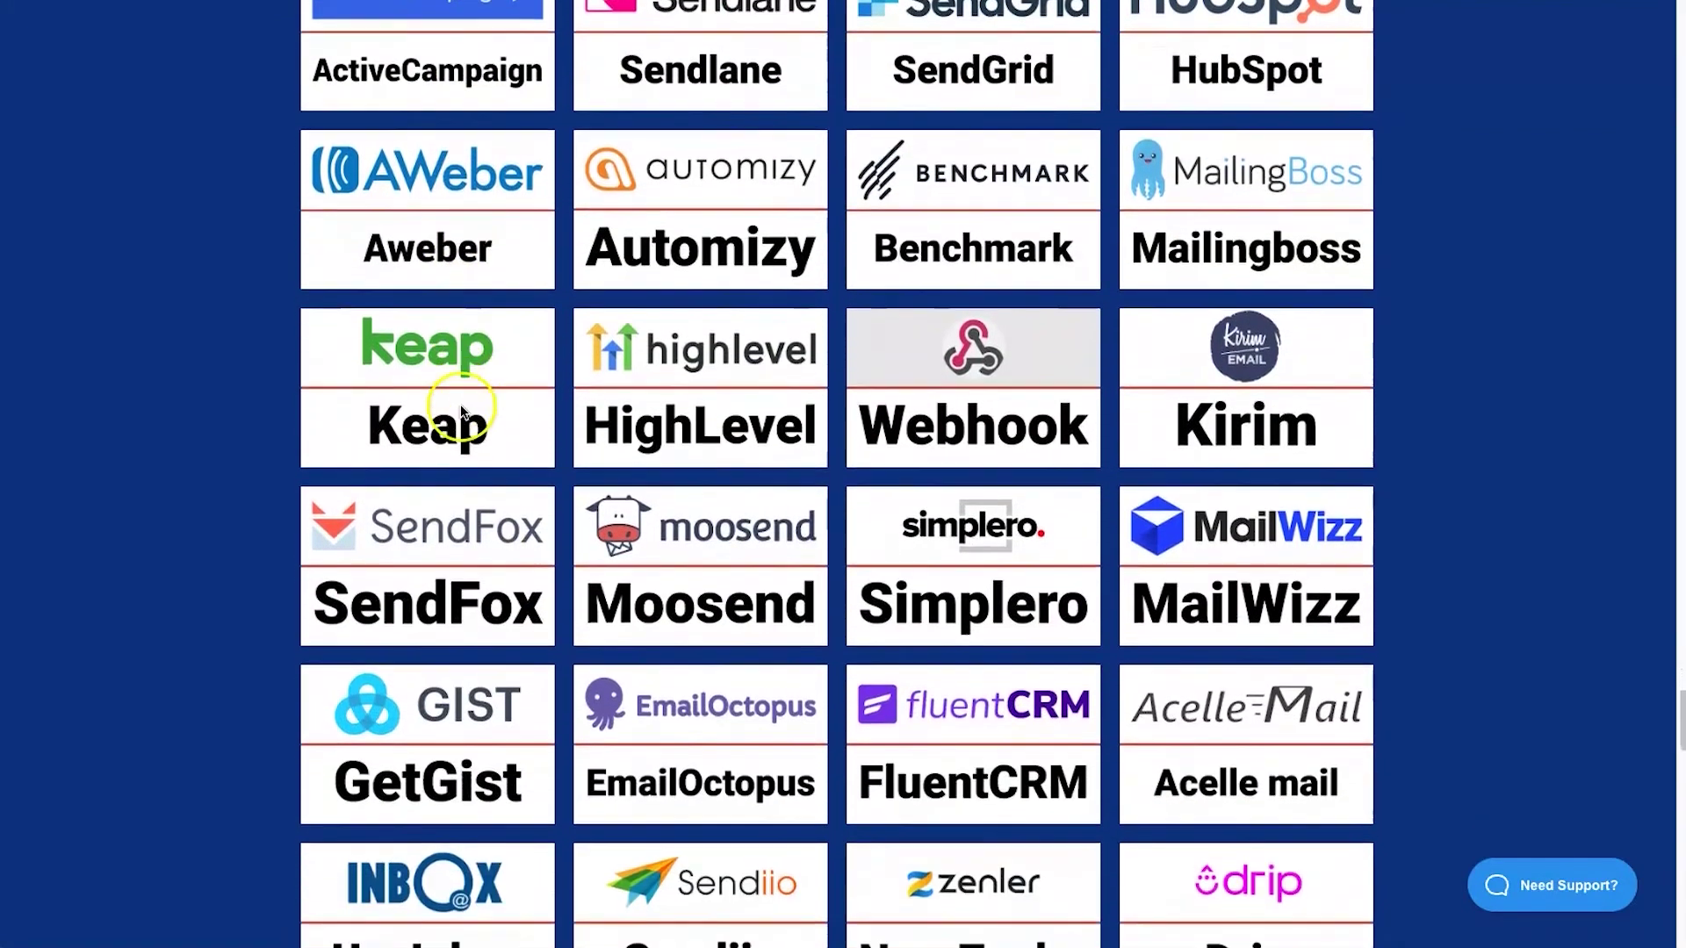
scroll(460, 411, down, 3)
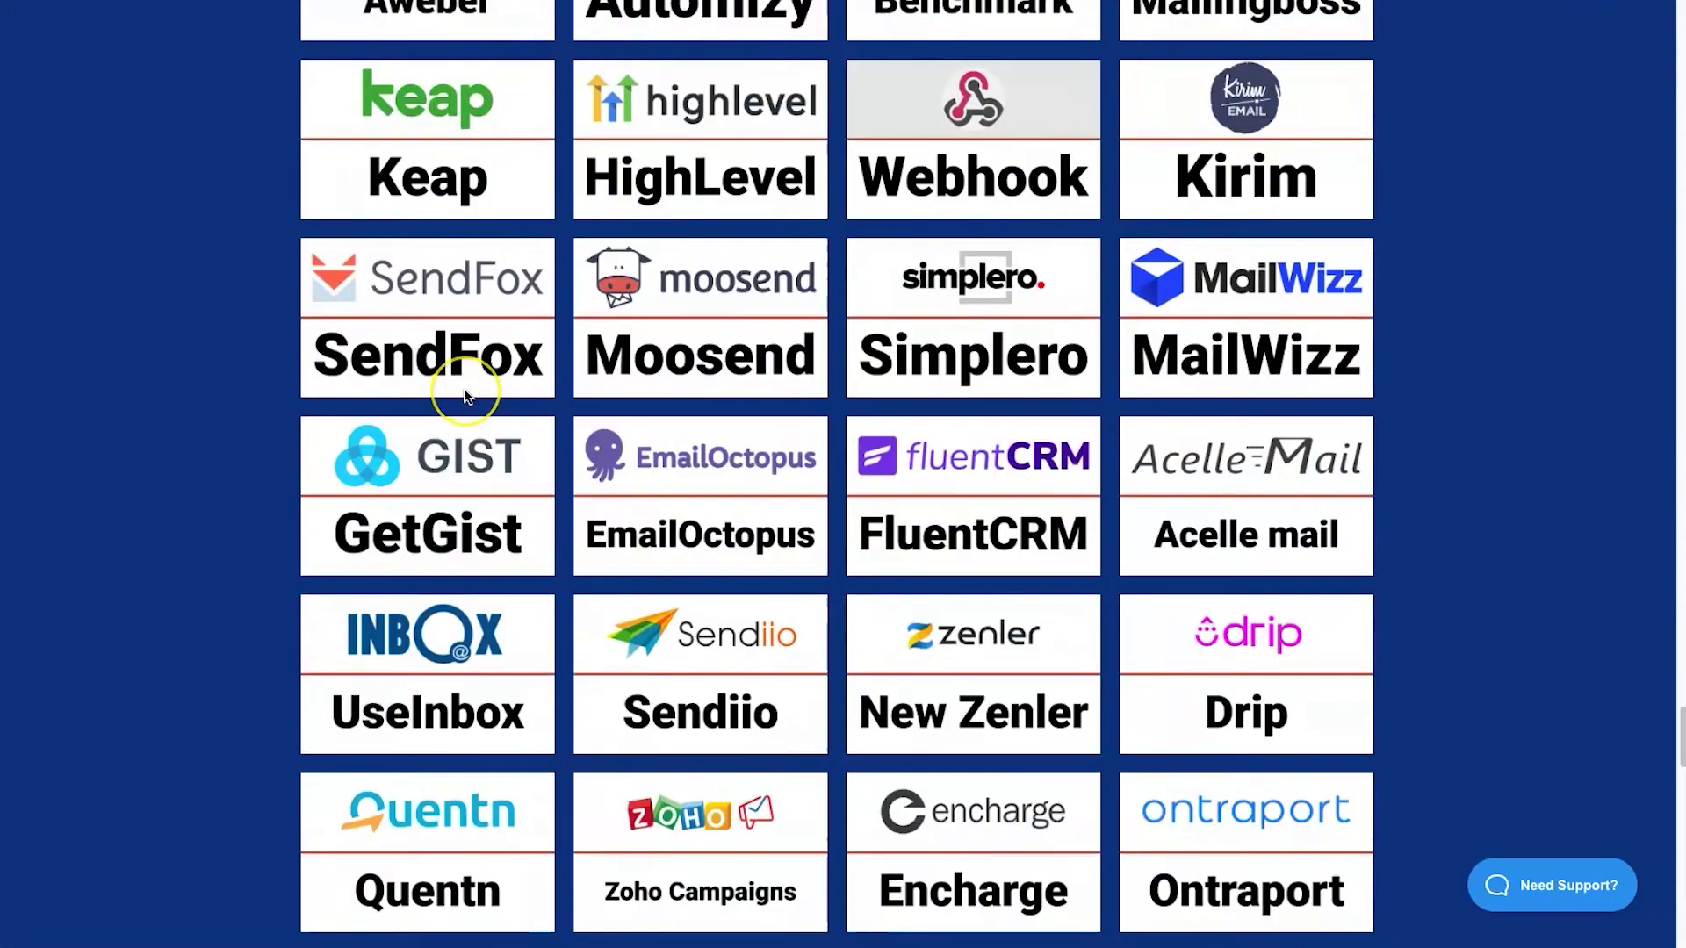
scroll(464, 388, down, 2)
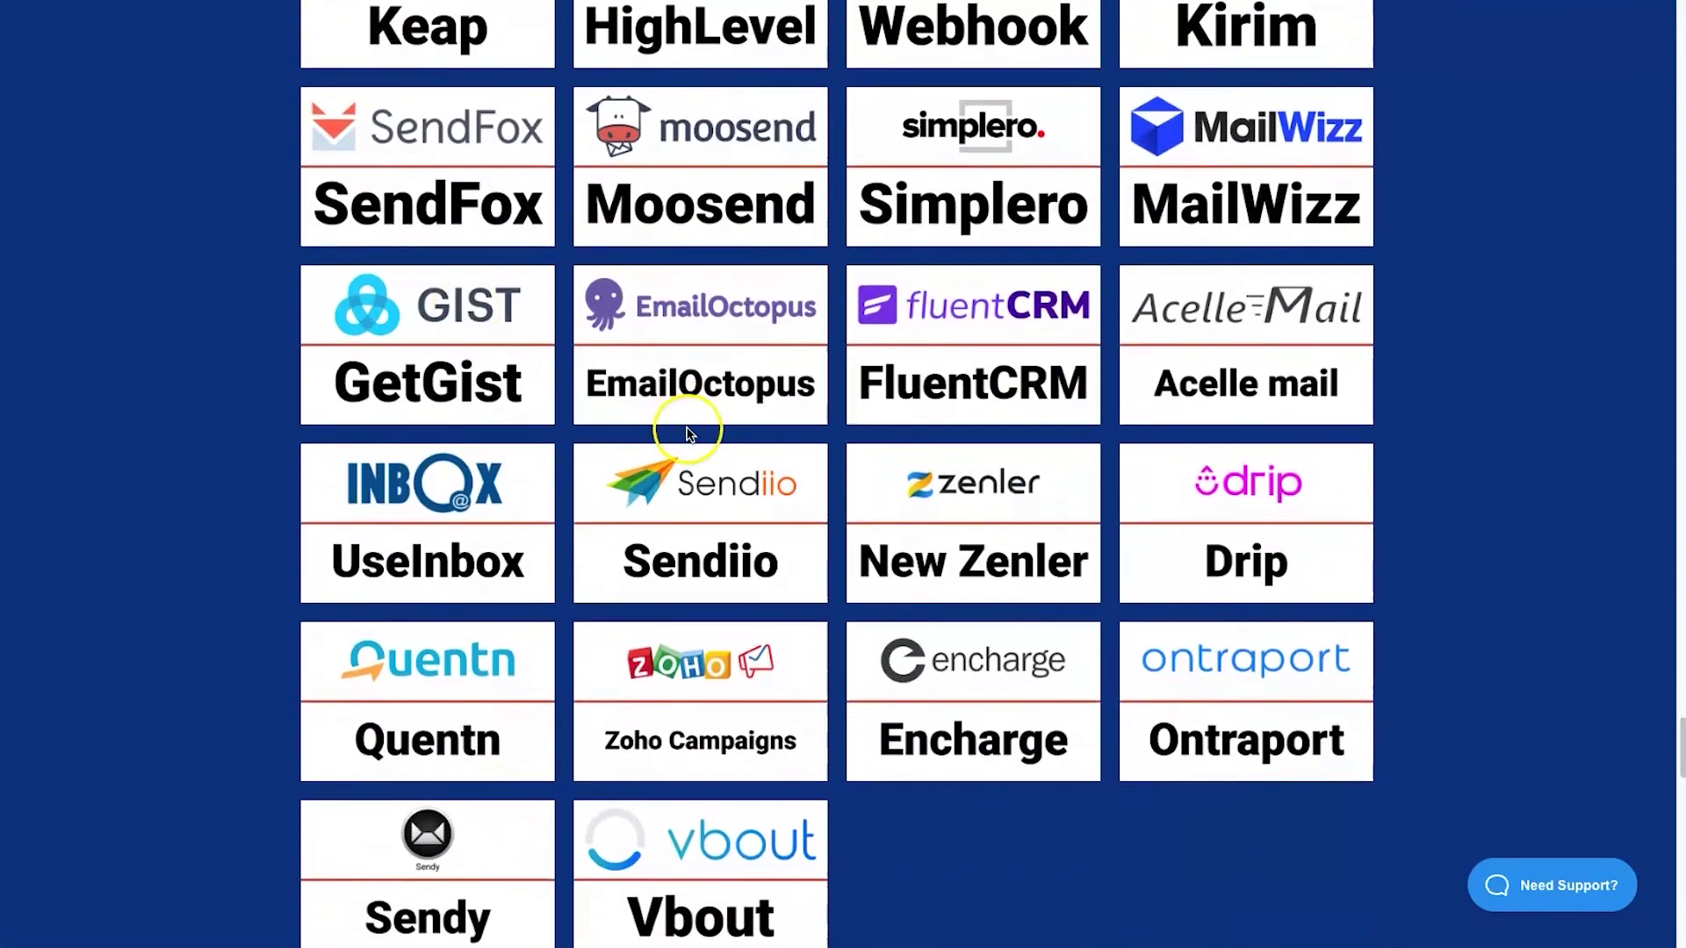
scroll(1044, 764, down, 2)
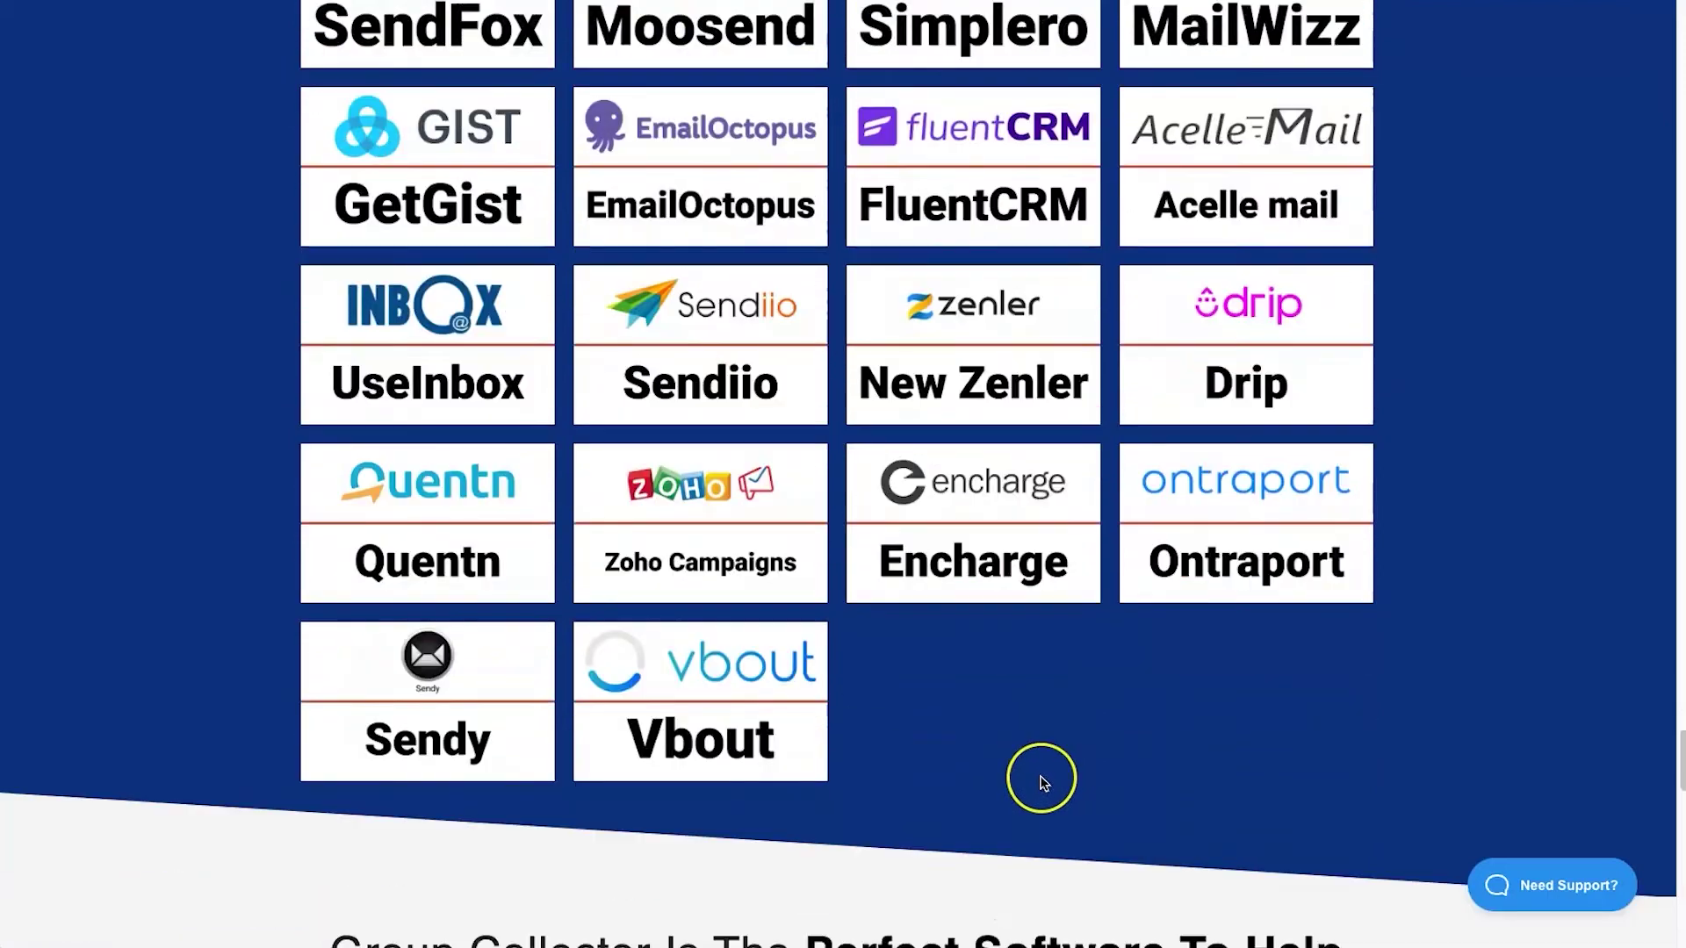
scroll(1043, 771, up, 5)
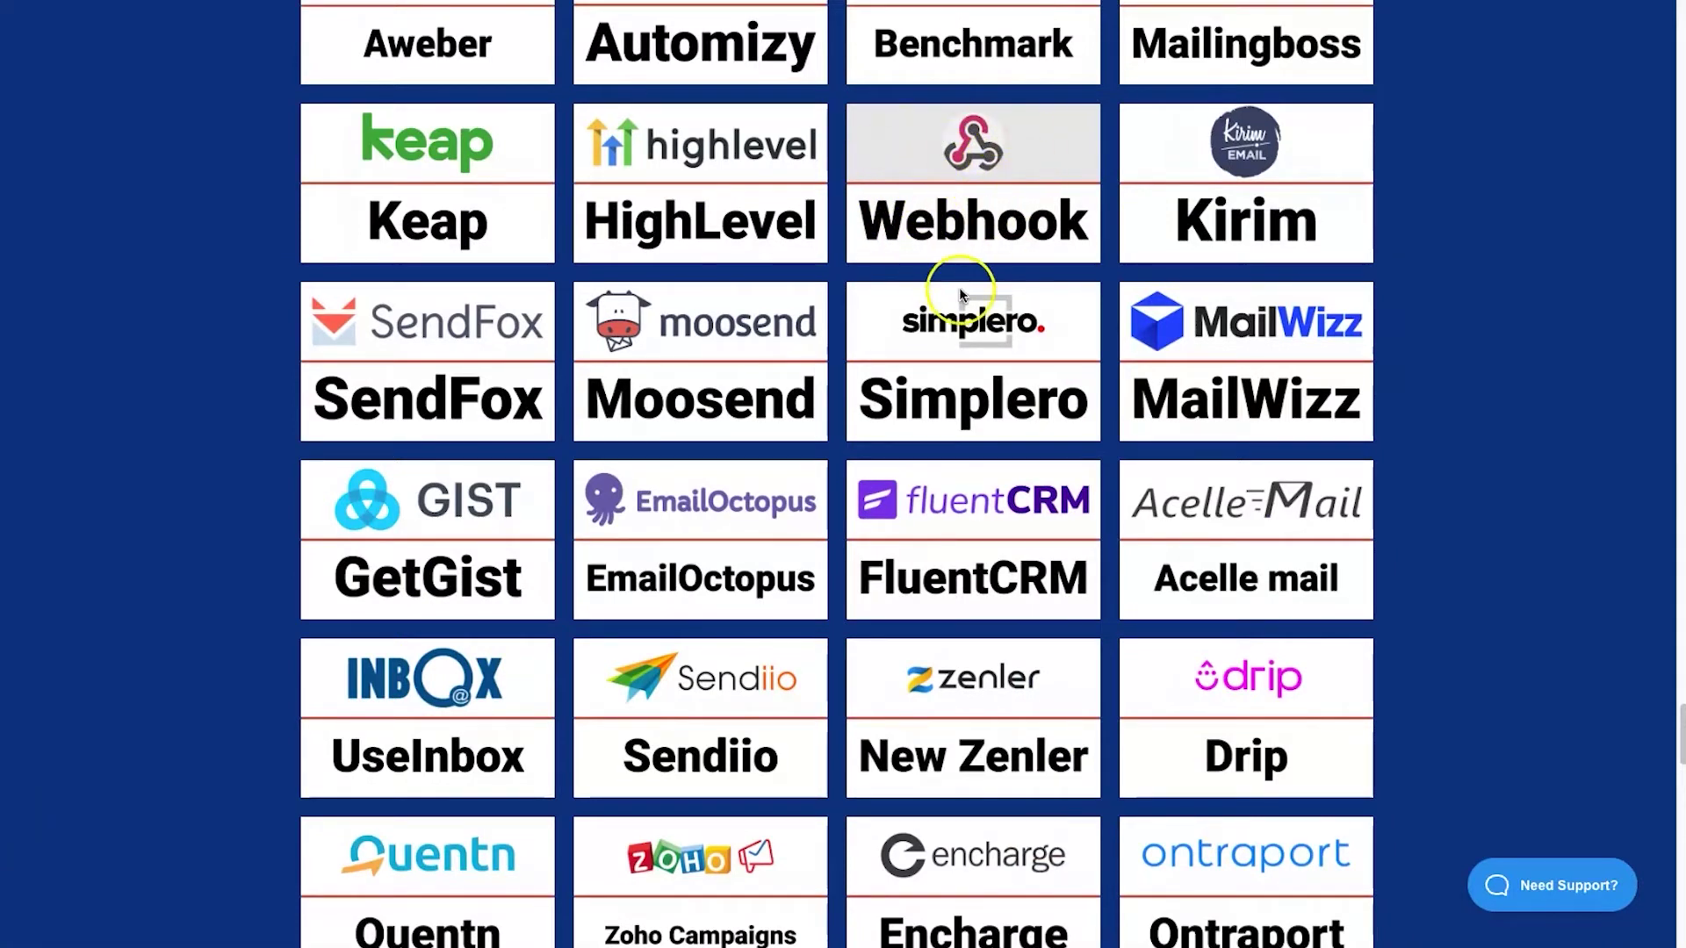
scroll(914, 356, down, 1)
scroll(621, 435, down, 15)
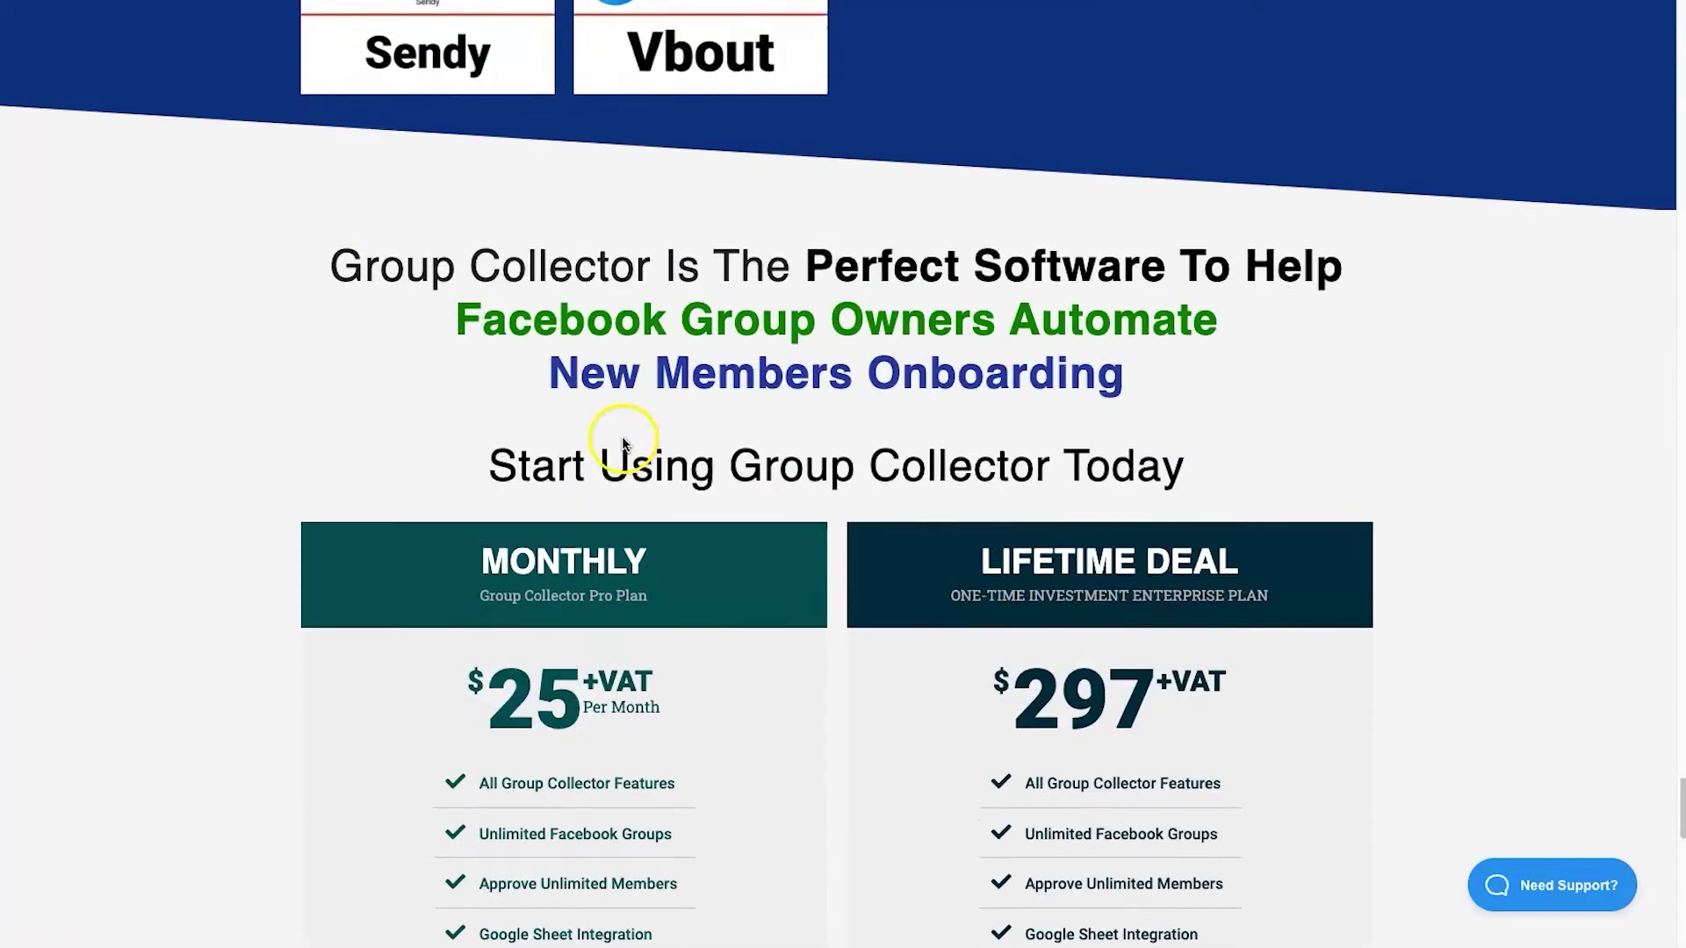
scroll(623, 436, up, 4)
scroll(626, 444, down, 2)
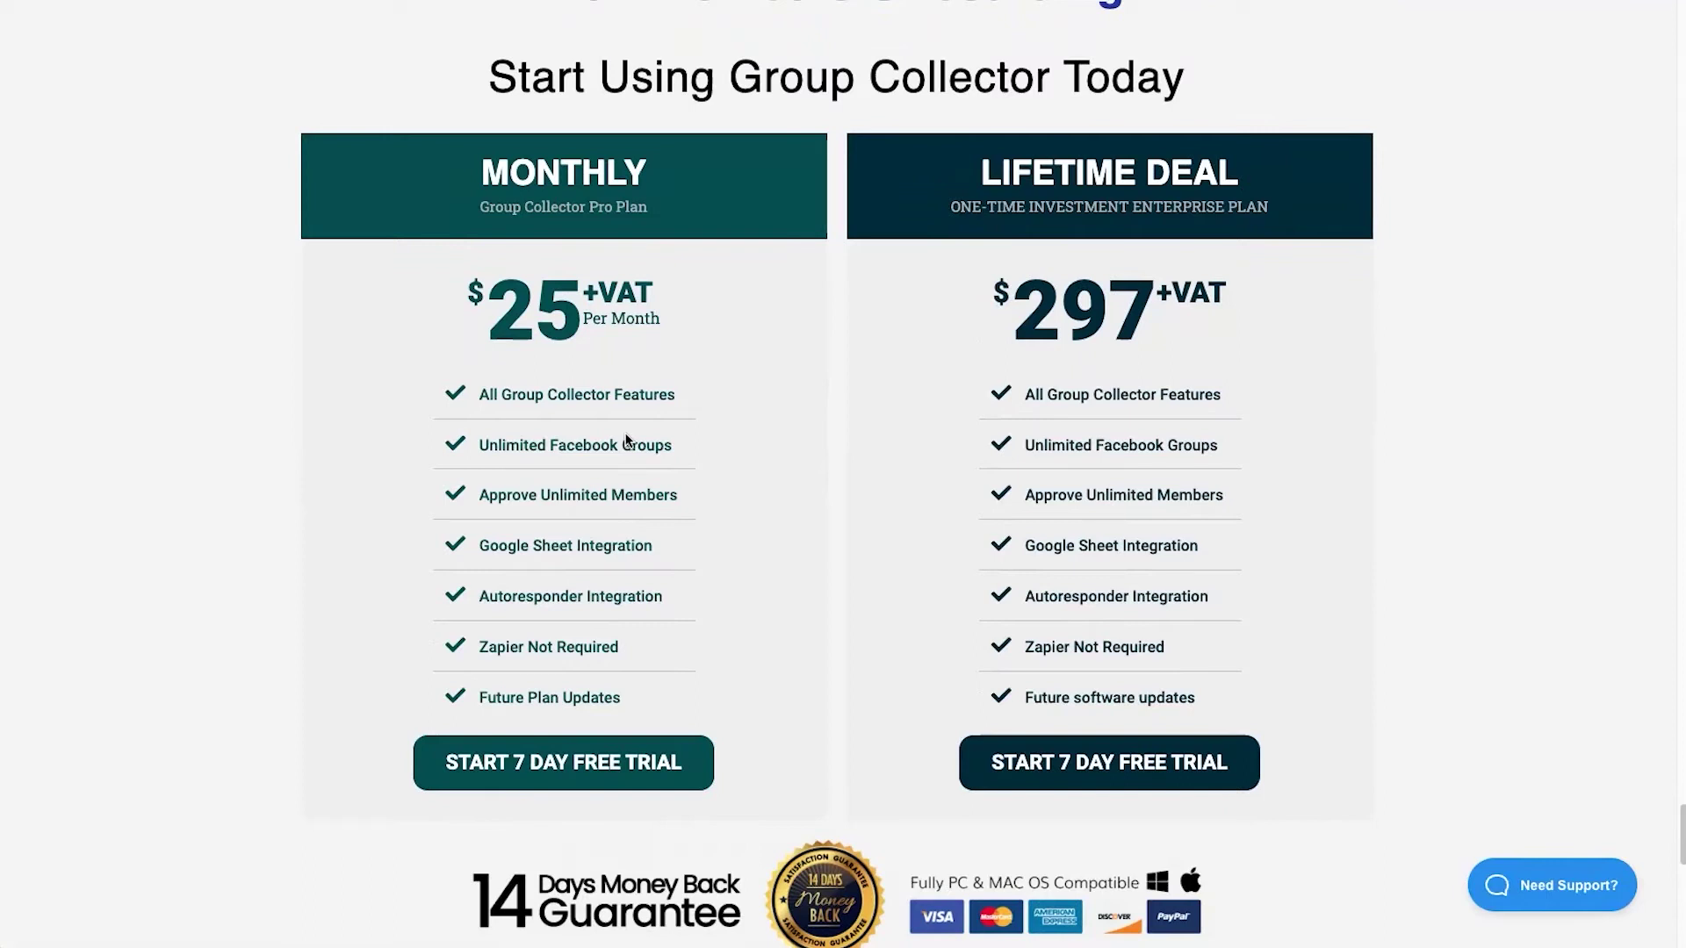
scroll(627, 439, down, 1)
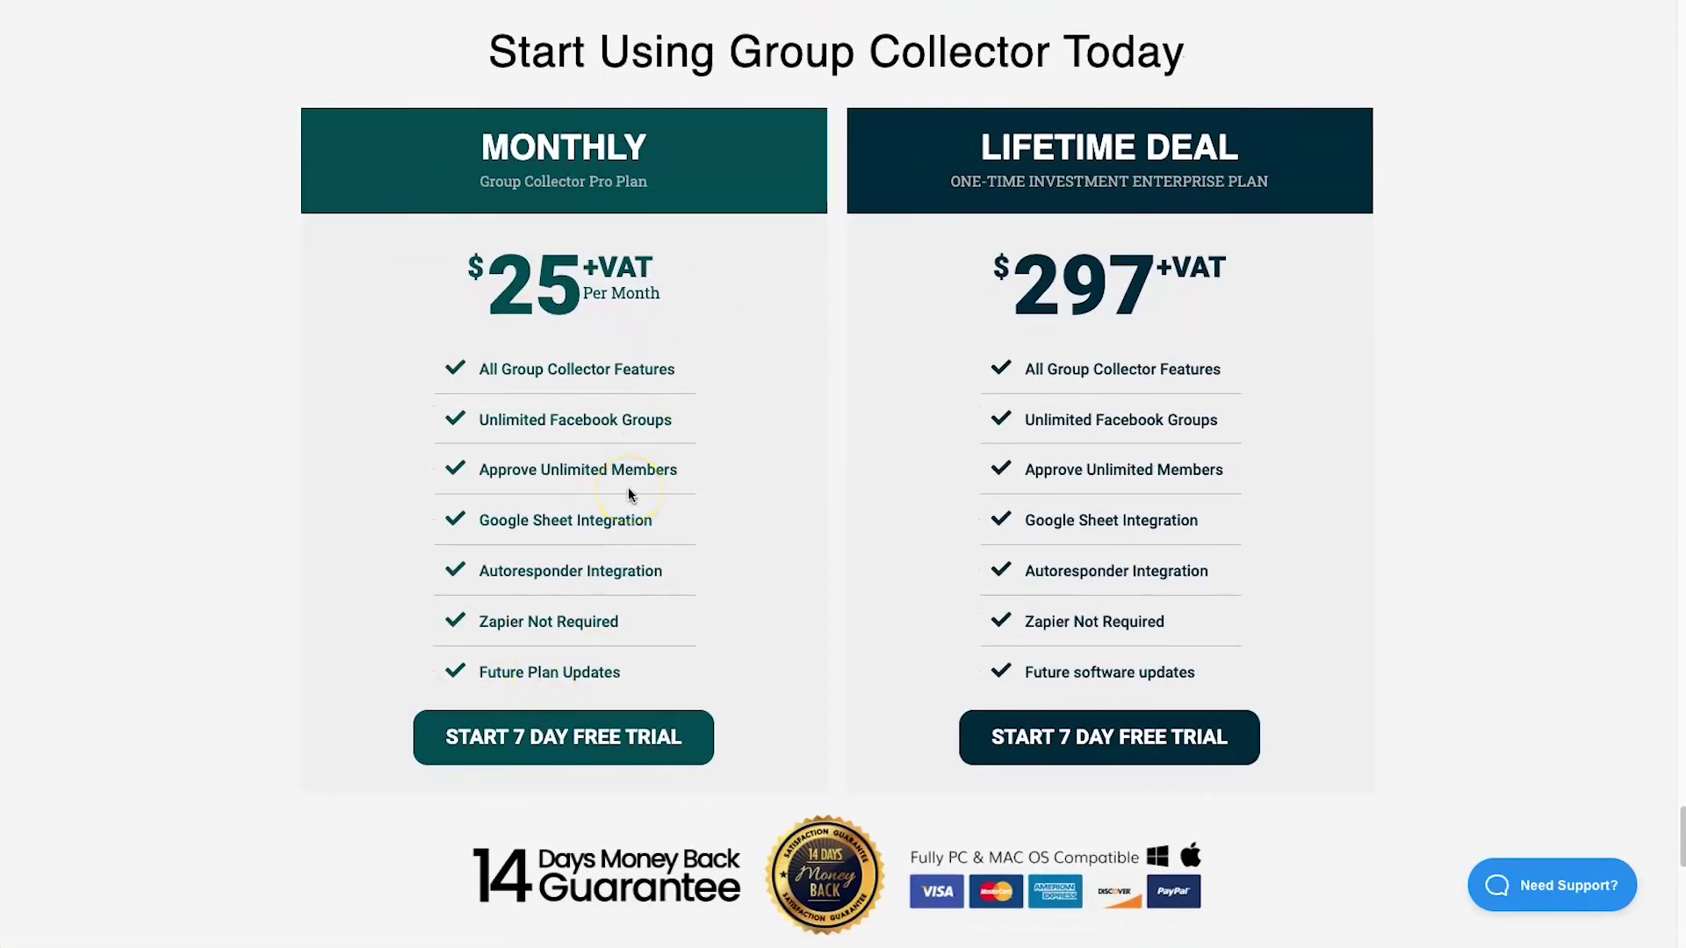
click(463, 326)
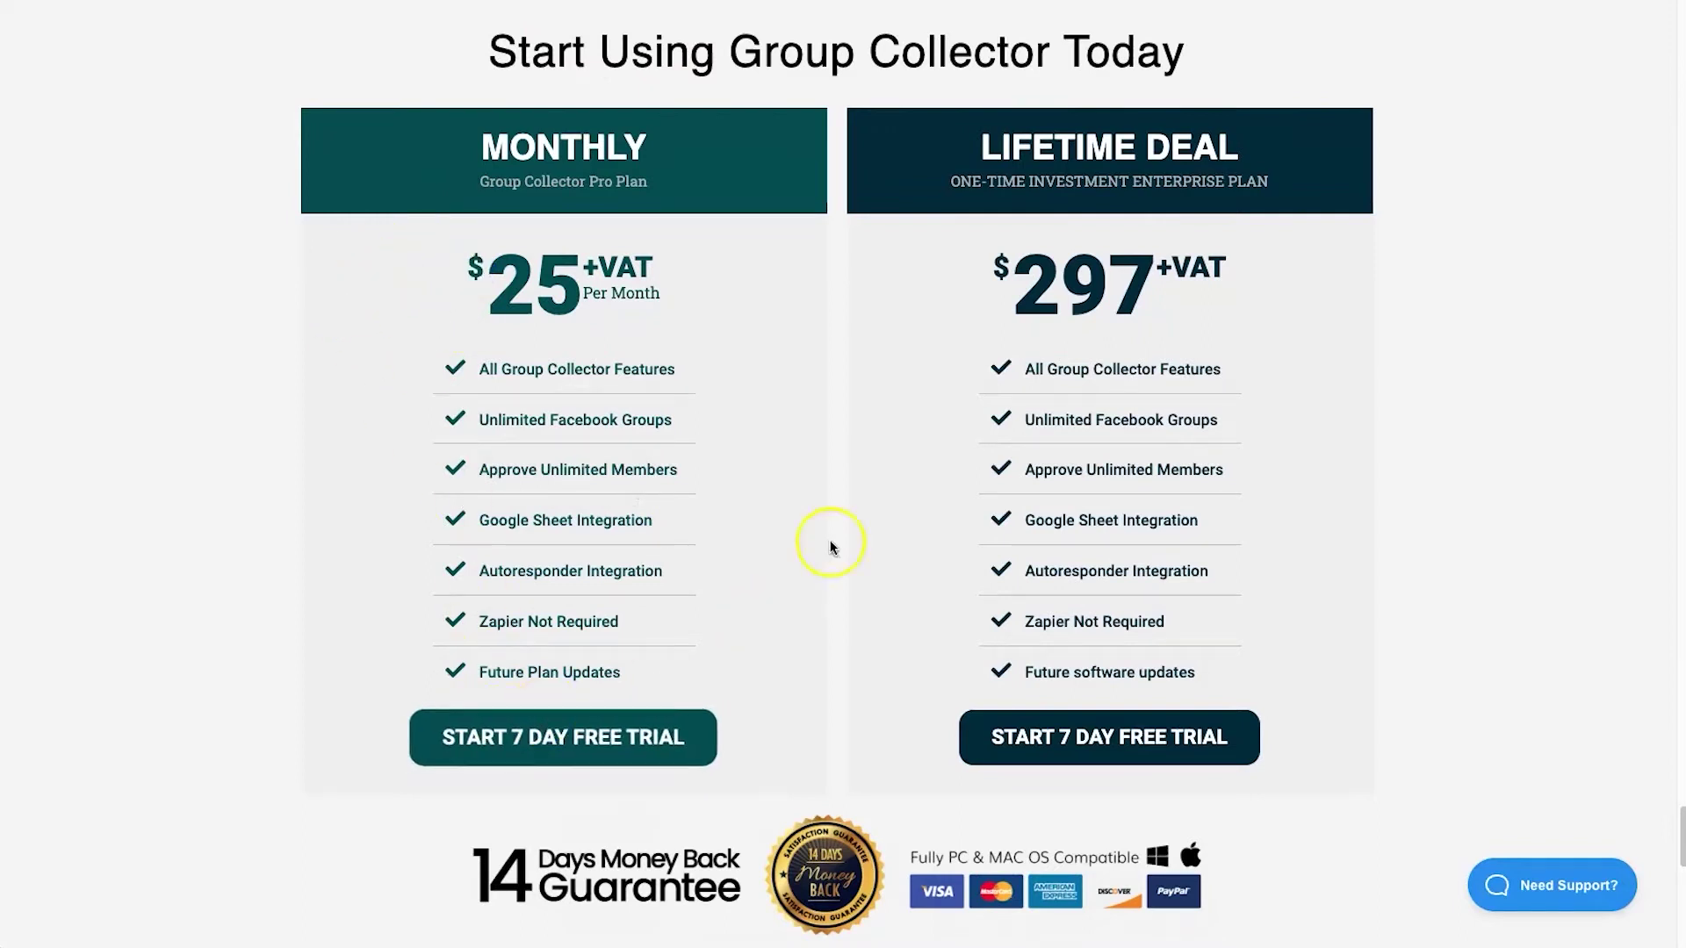
drag(966, 299, 1297, 288)
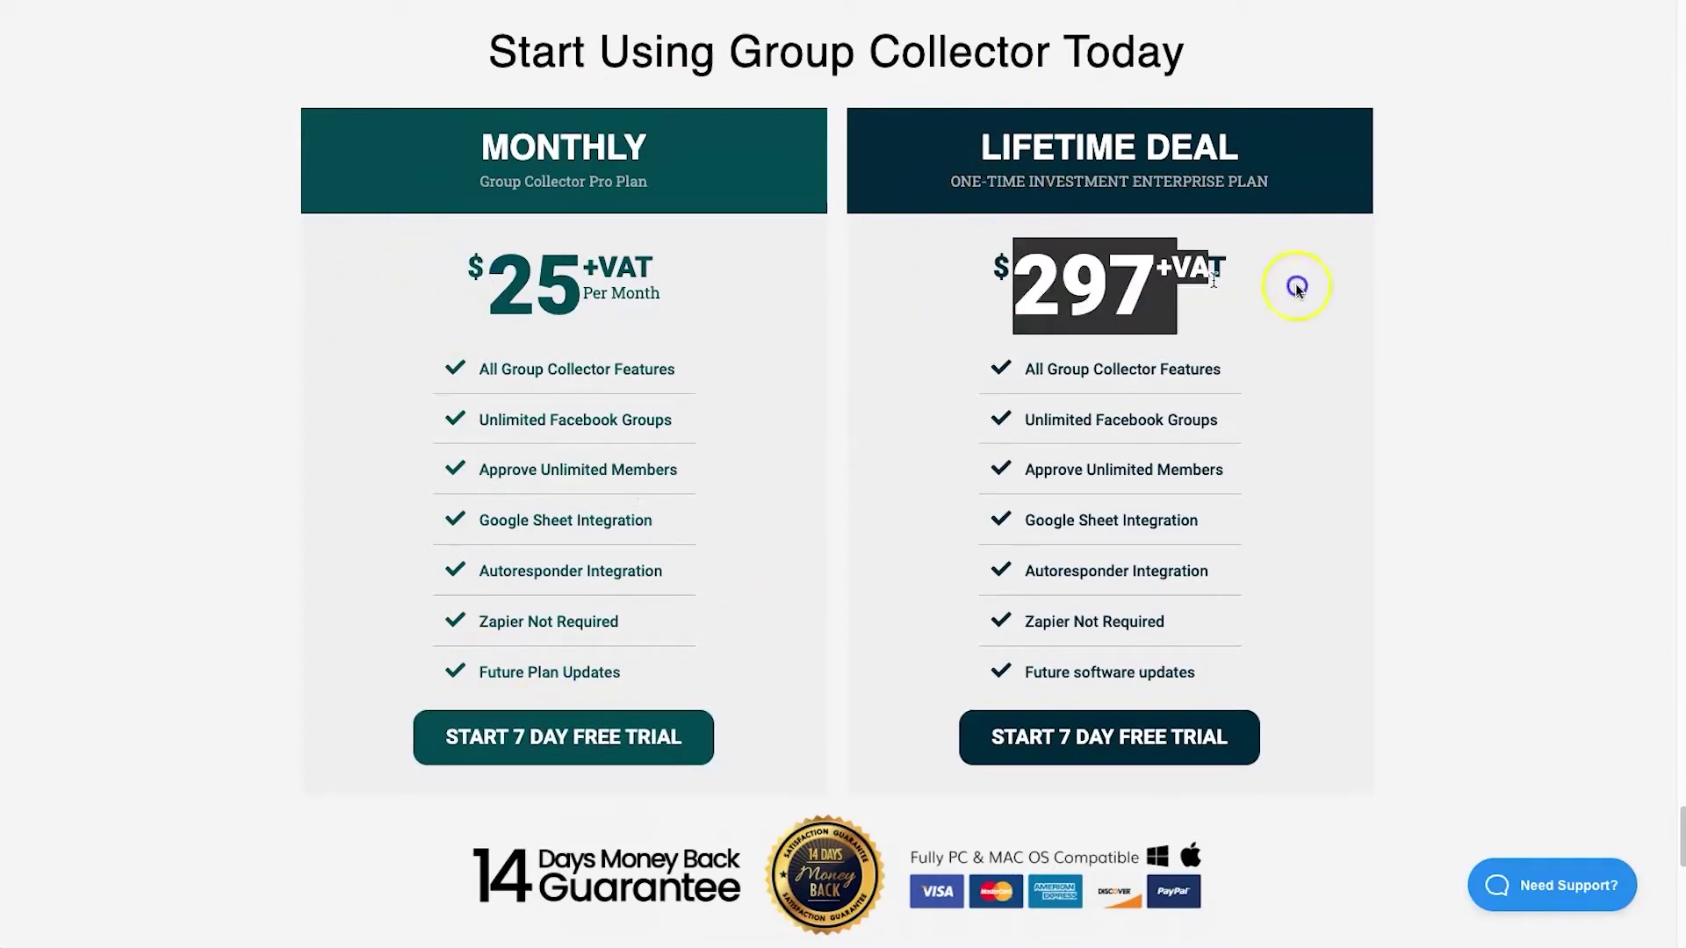
click(1322, 288)
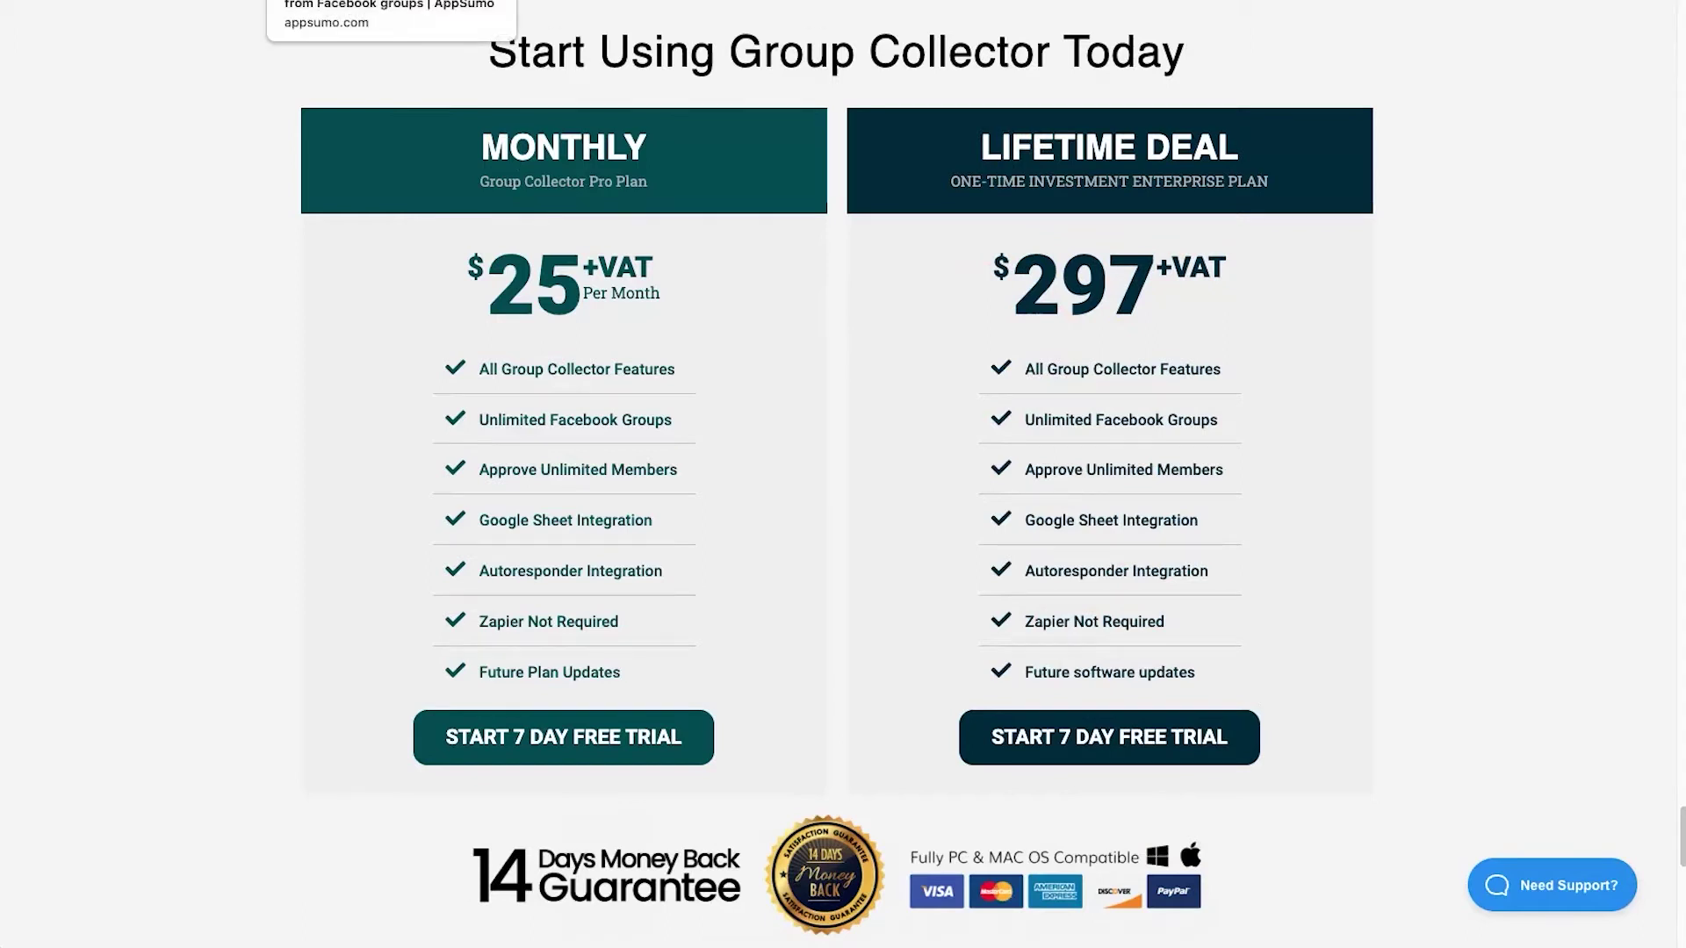
On the AppSumo deal page, highlight the $297+VAT original price and the $79.00 one-time price.
click(391, 2)
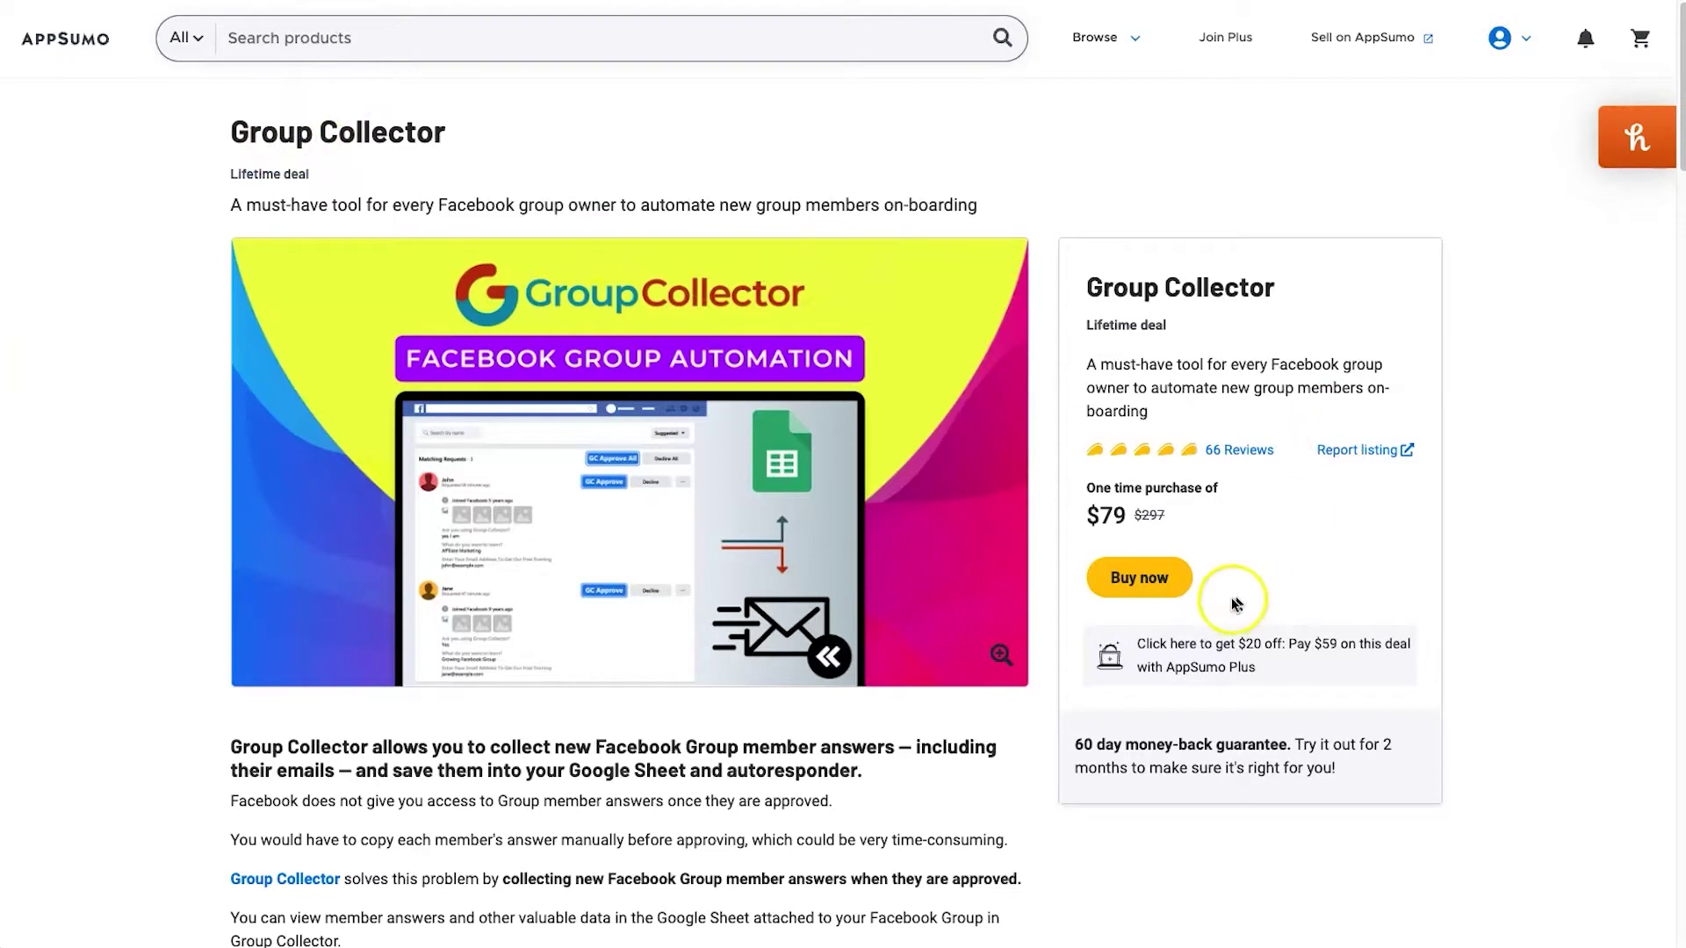
drag(1095, 488, 1207, 488)
click(1207, 488)
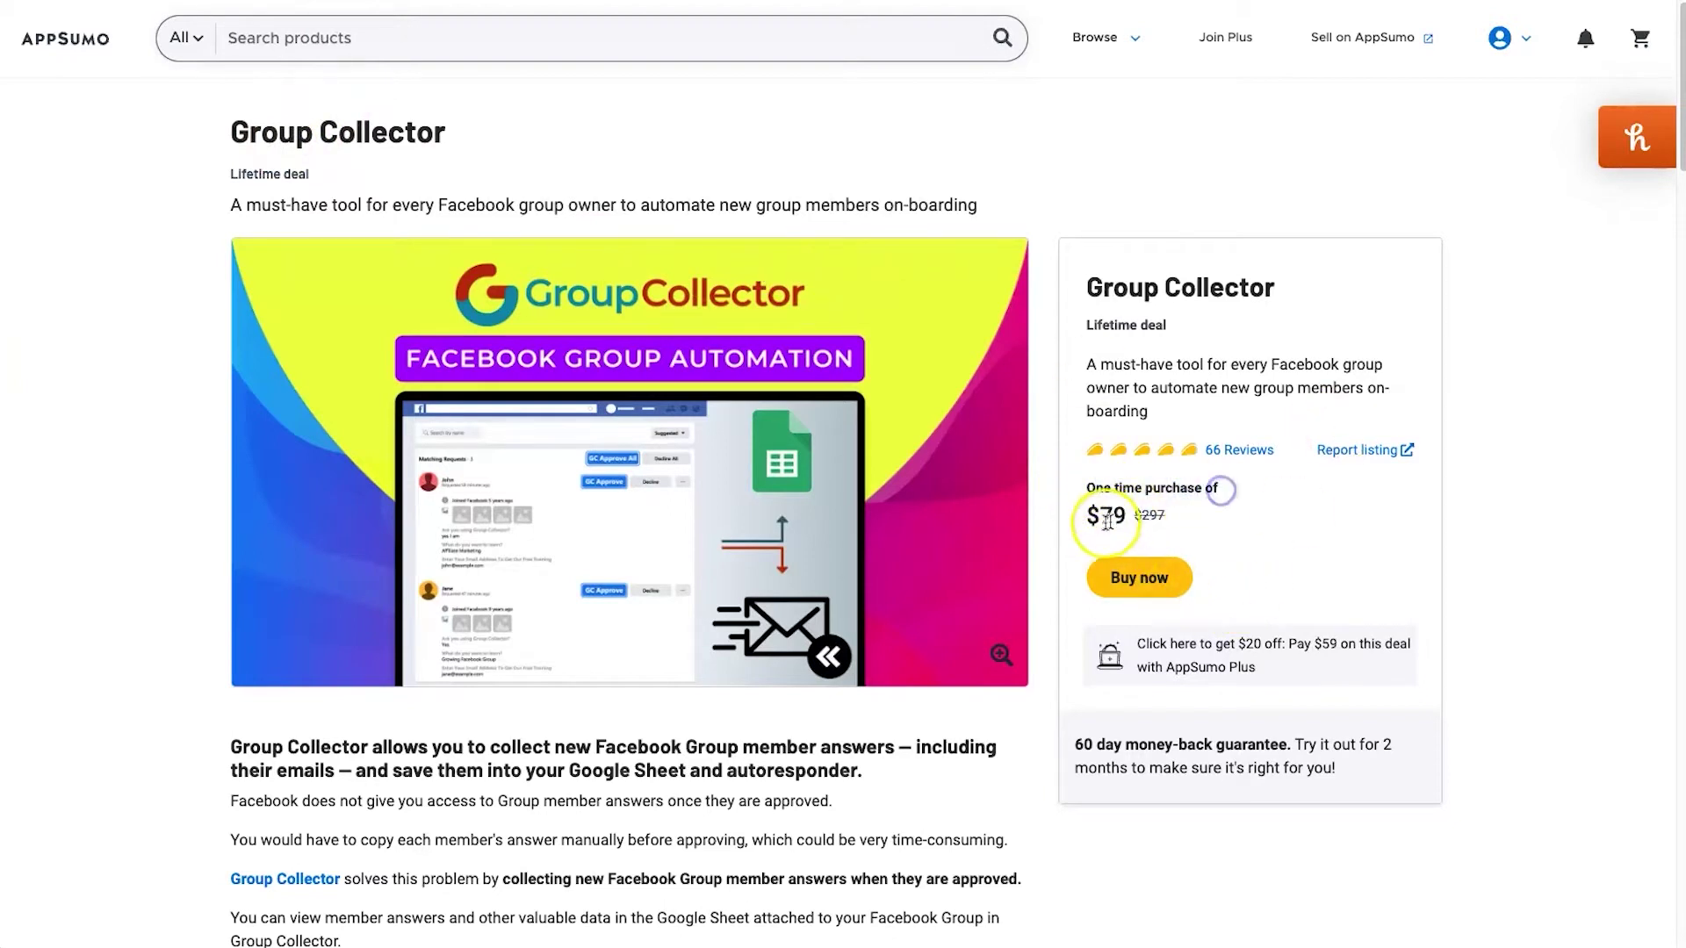
scroll(1124, 534, down, 10)
scroll(1124, 534, down, 15)
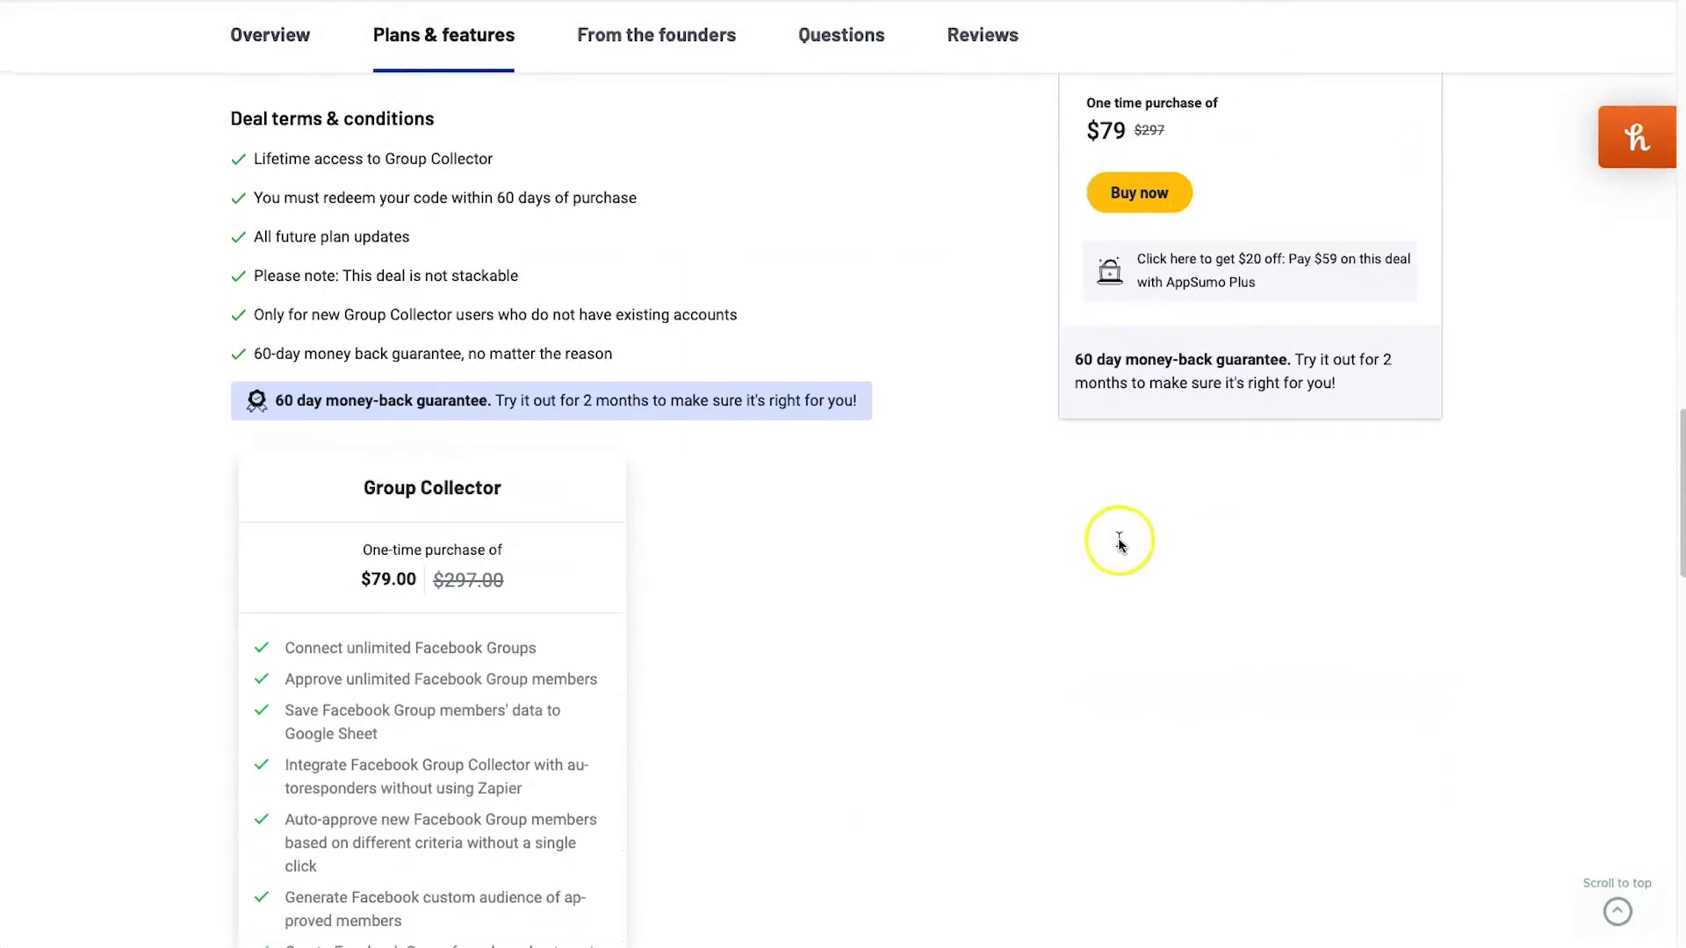
scroll(452, 405, up, 1)
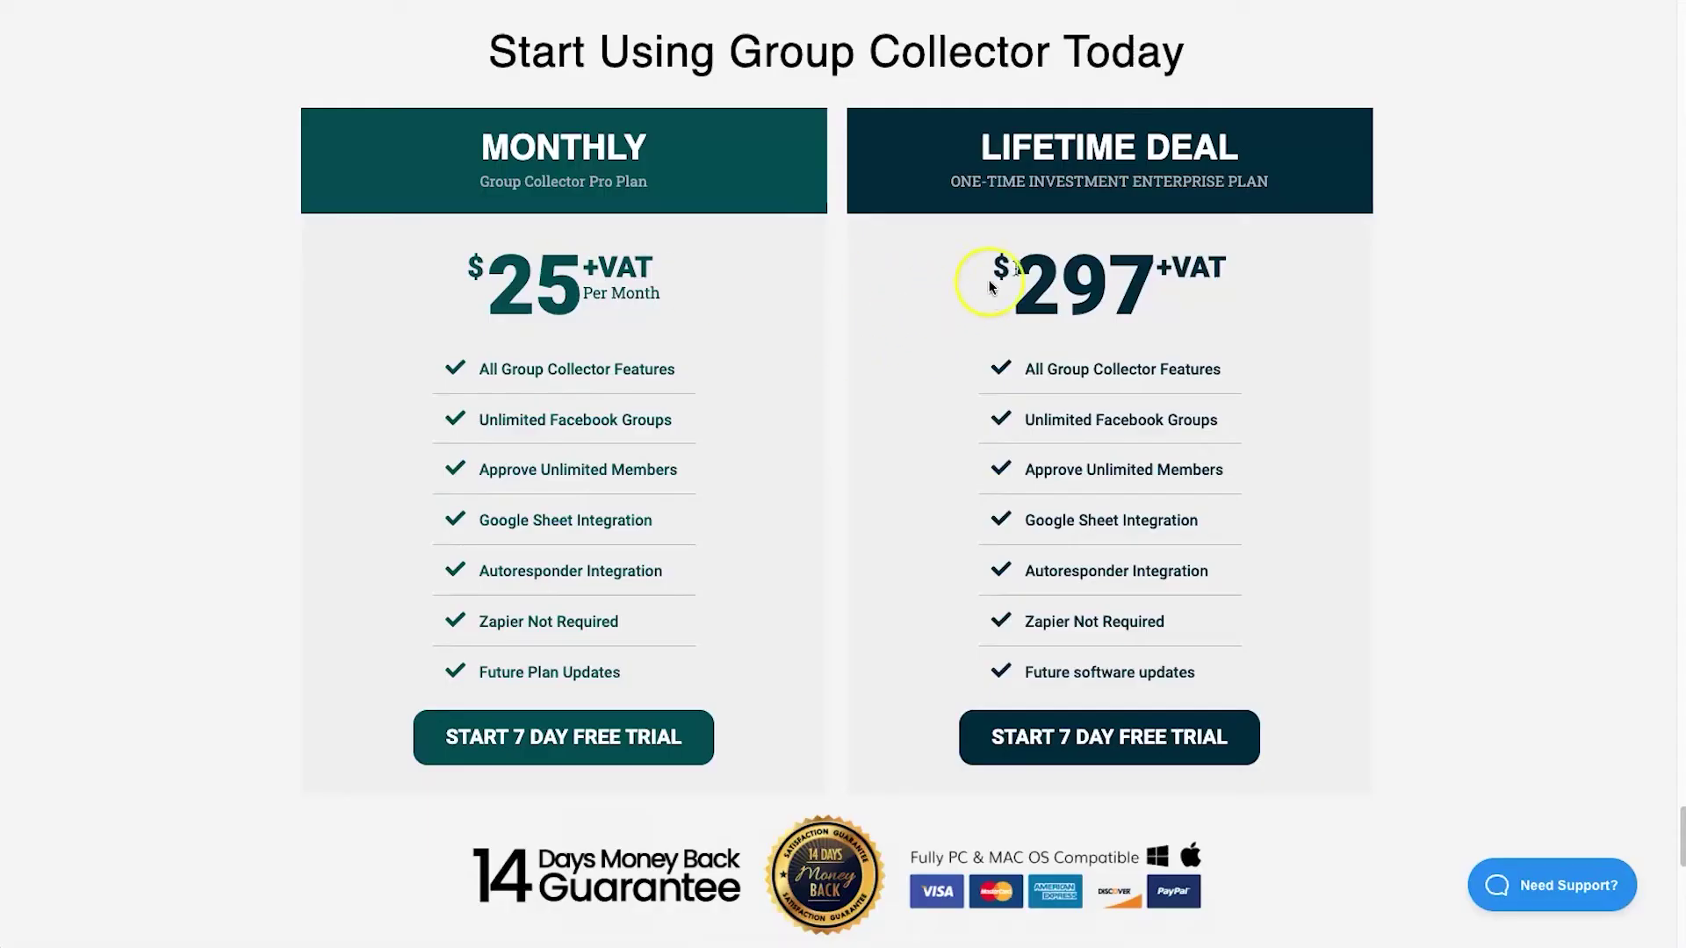
drag(1049, 260, 1229, 263)
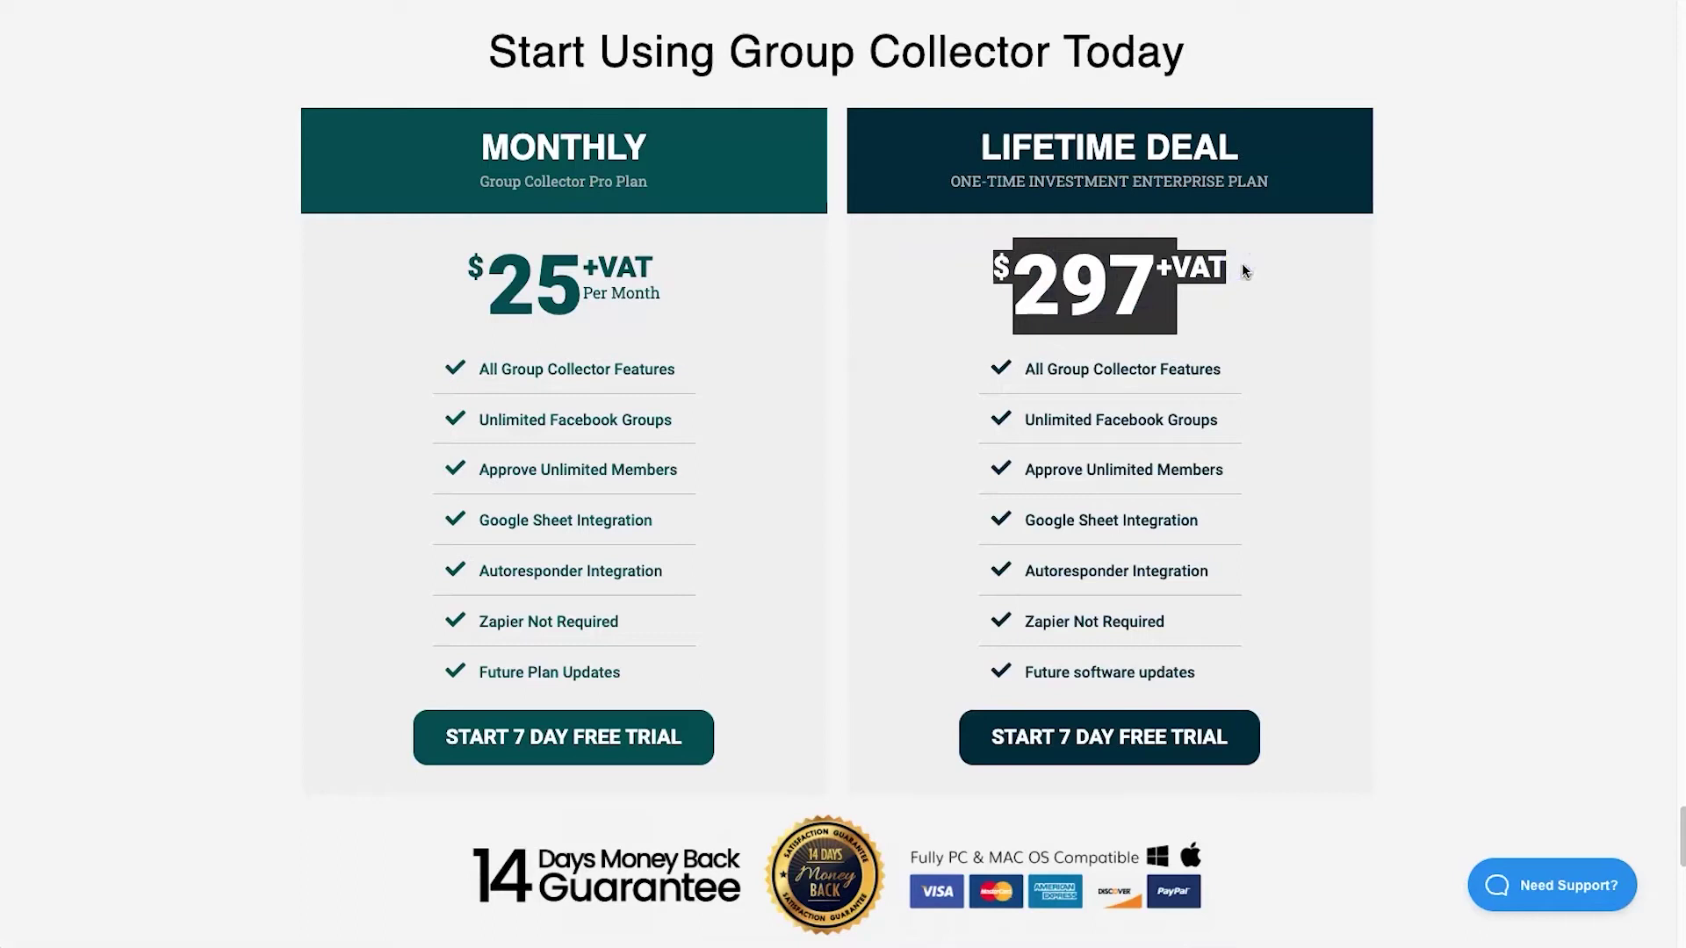
click(1245, 270)
click(1047, 266)
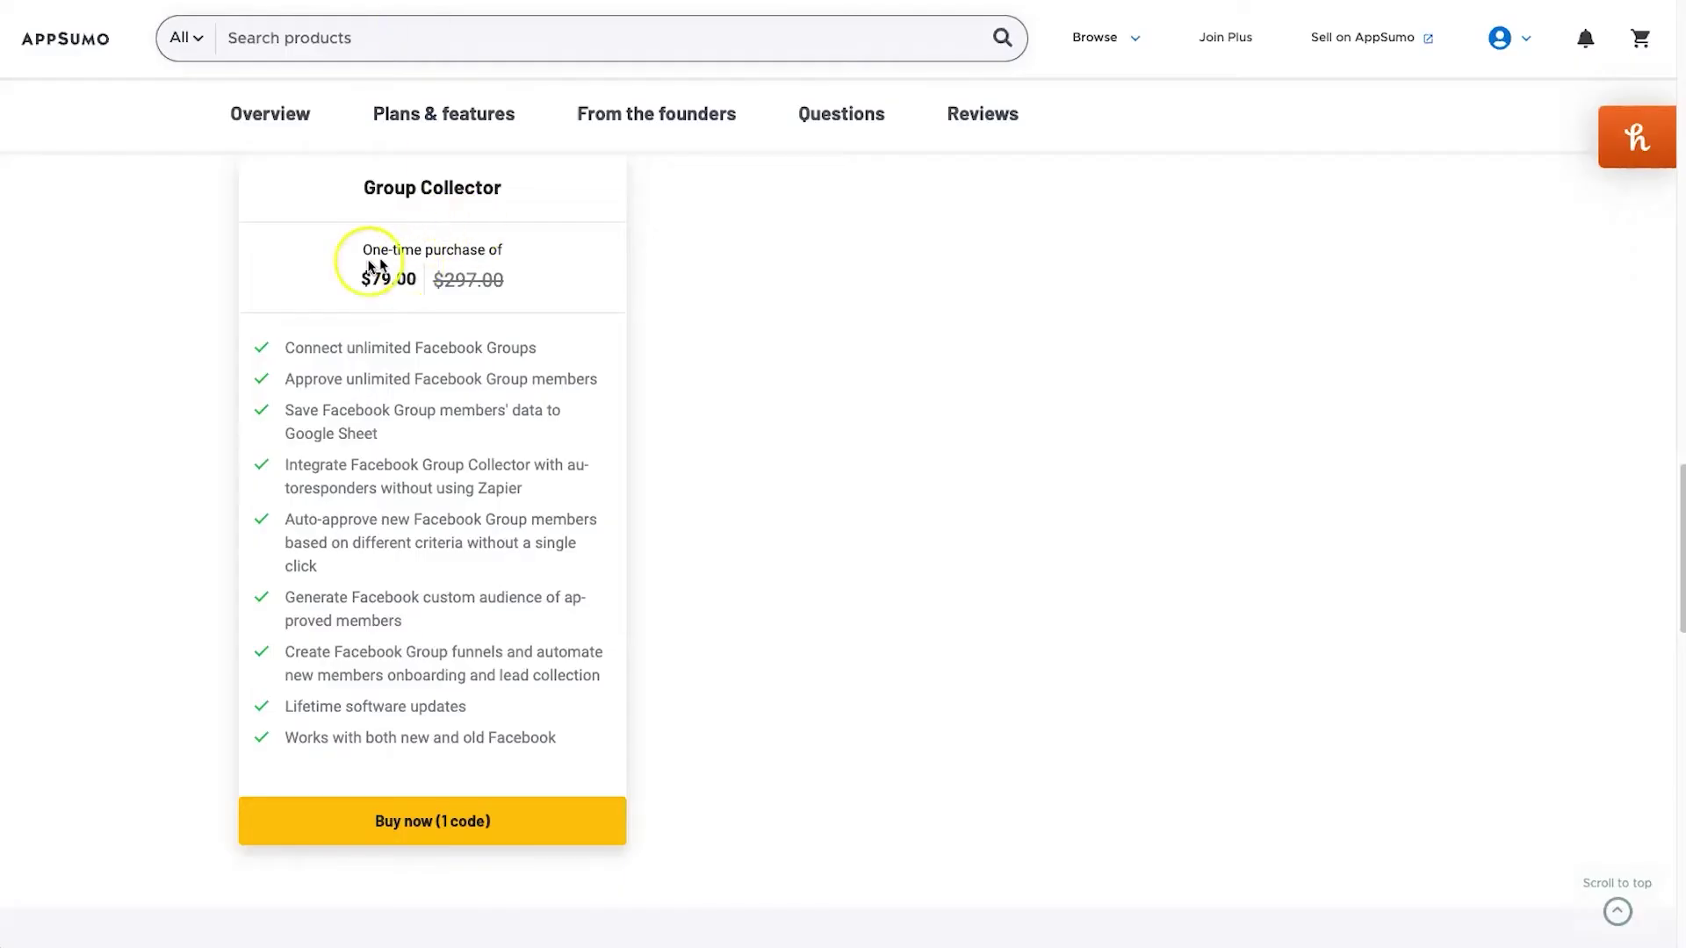
drag(369, 263, 506, 279)
click(523, 275)
scroll(526, 289, up, 1)
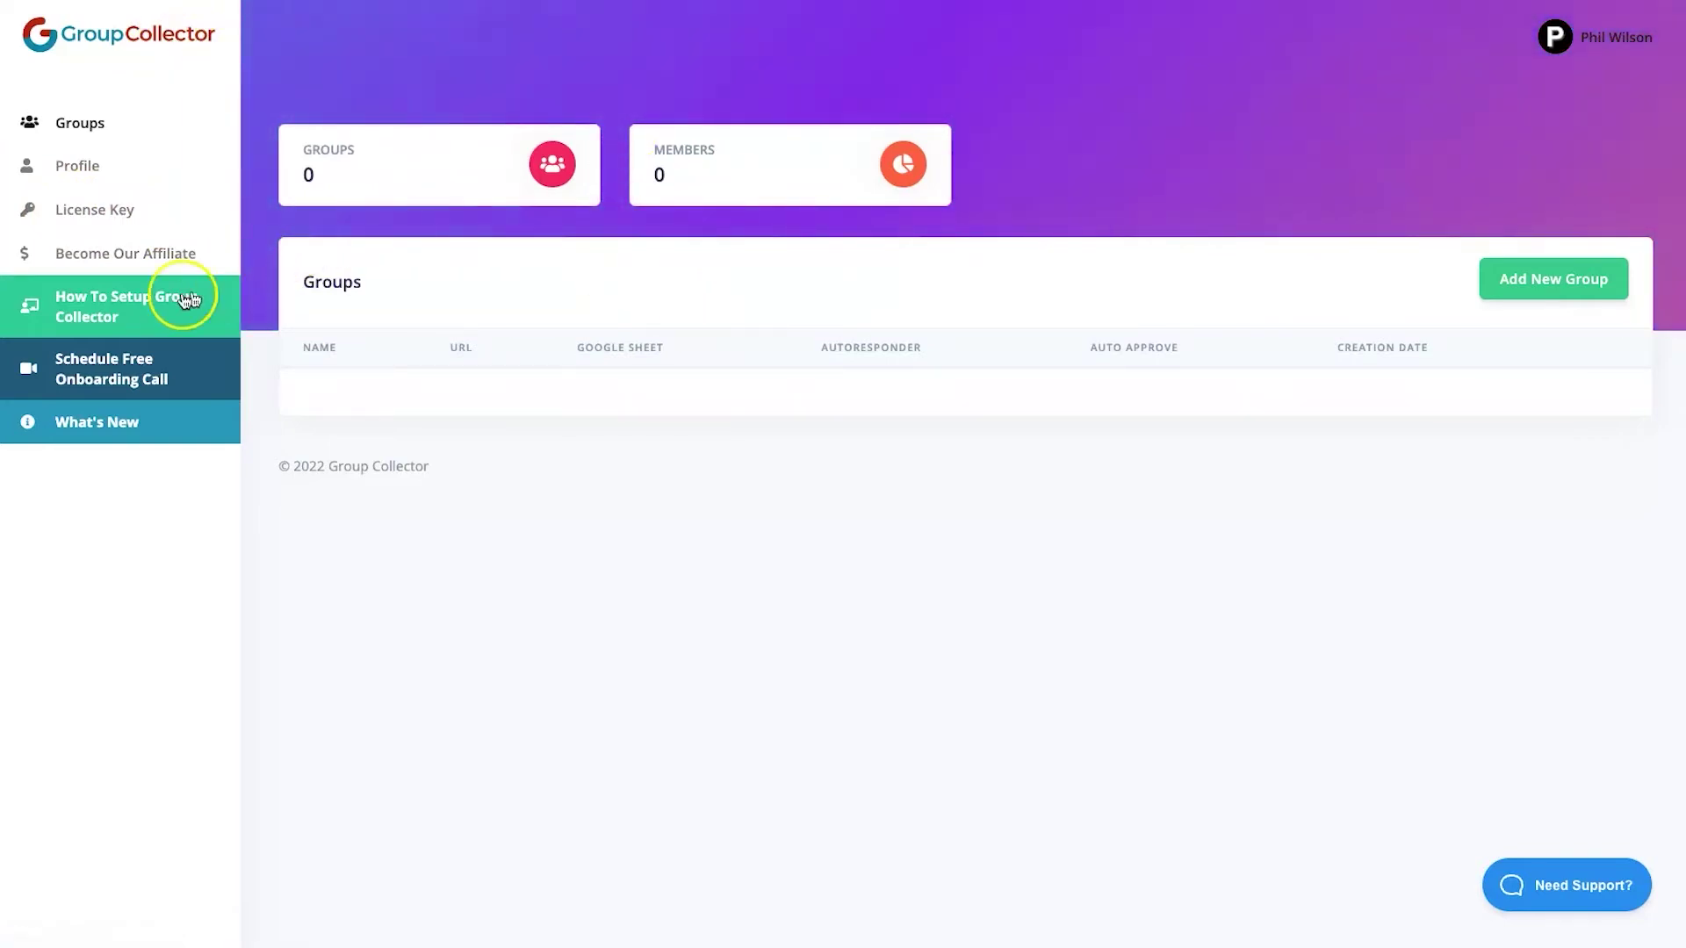
Open the How To Setup Group Collector page from the dashboard sidebar.
click(146, 305)
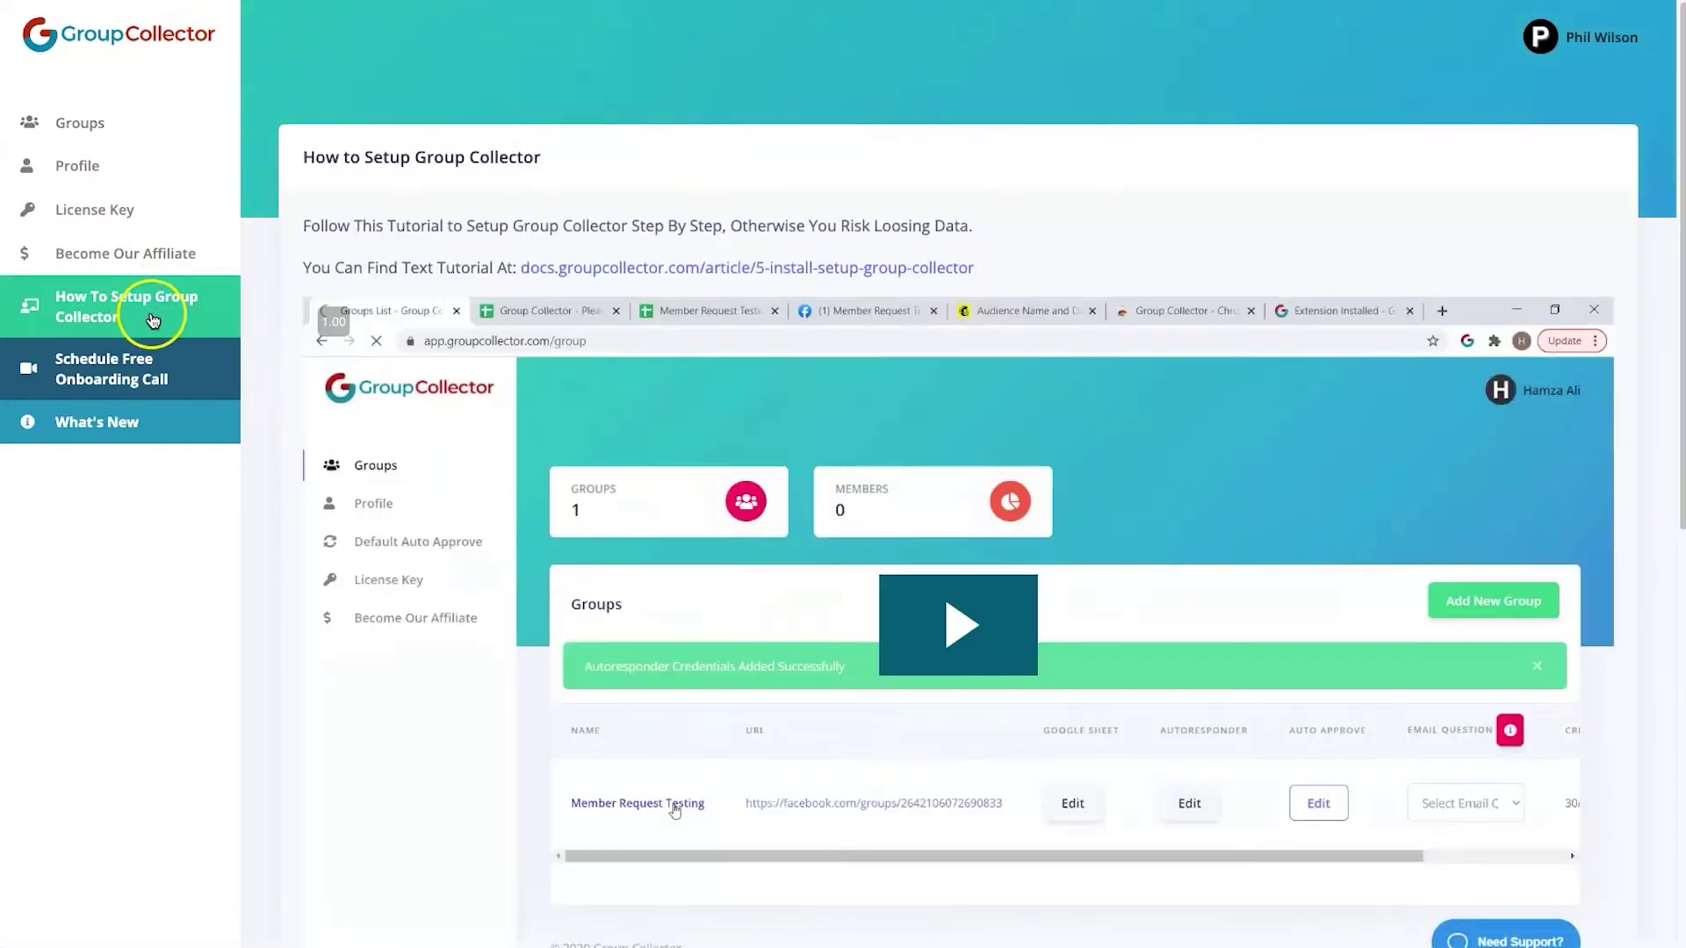
Scroll through the tutorial's Important Steps and back up.
scroll(716, 331, down, 8)
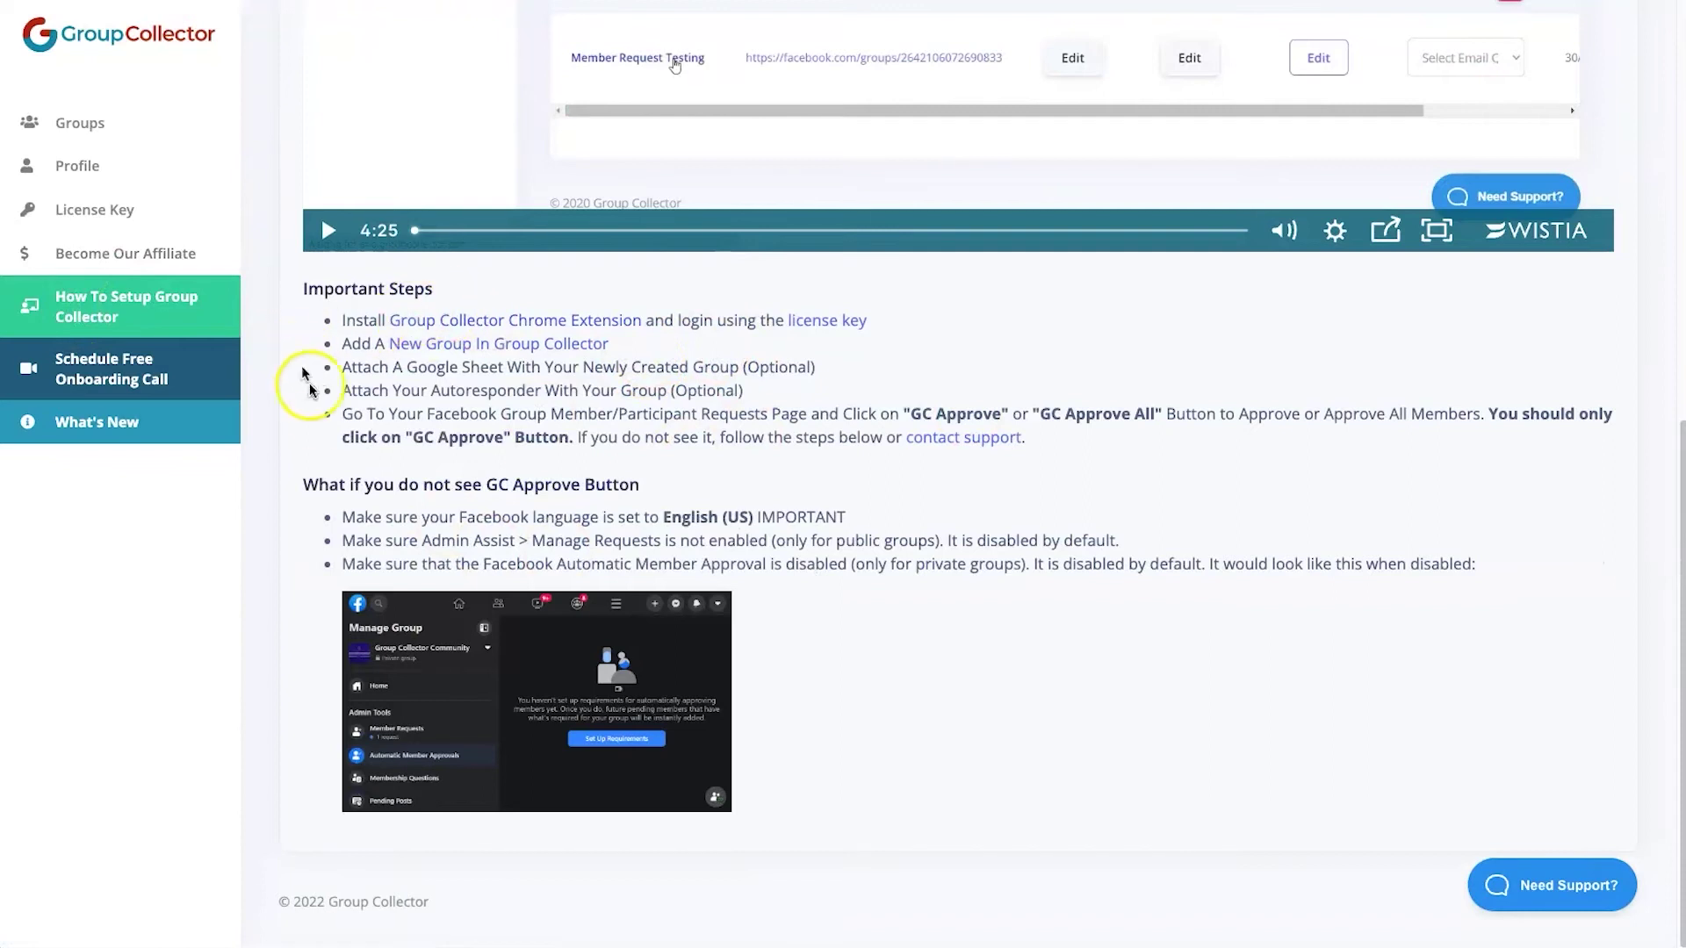
scroll(317, 387, up, 5)
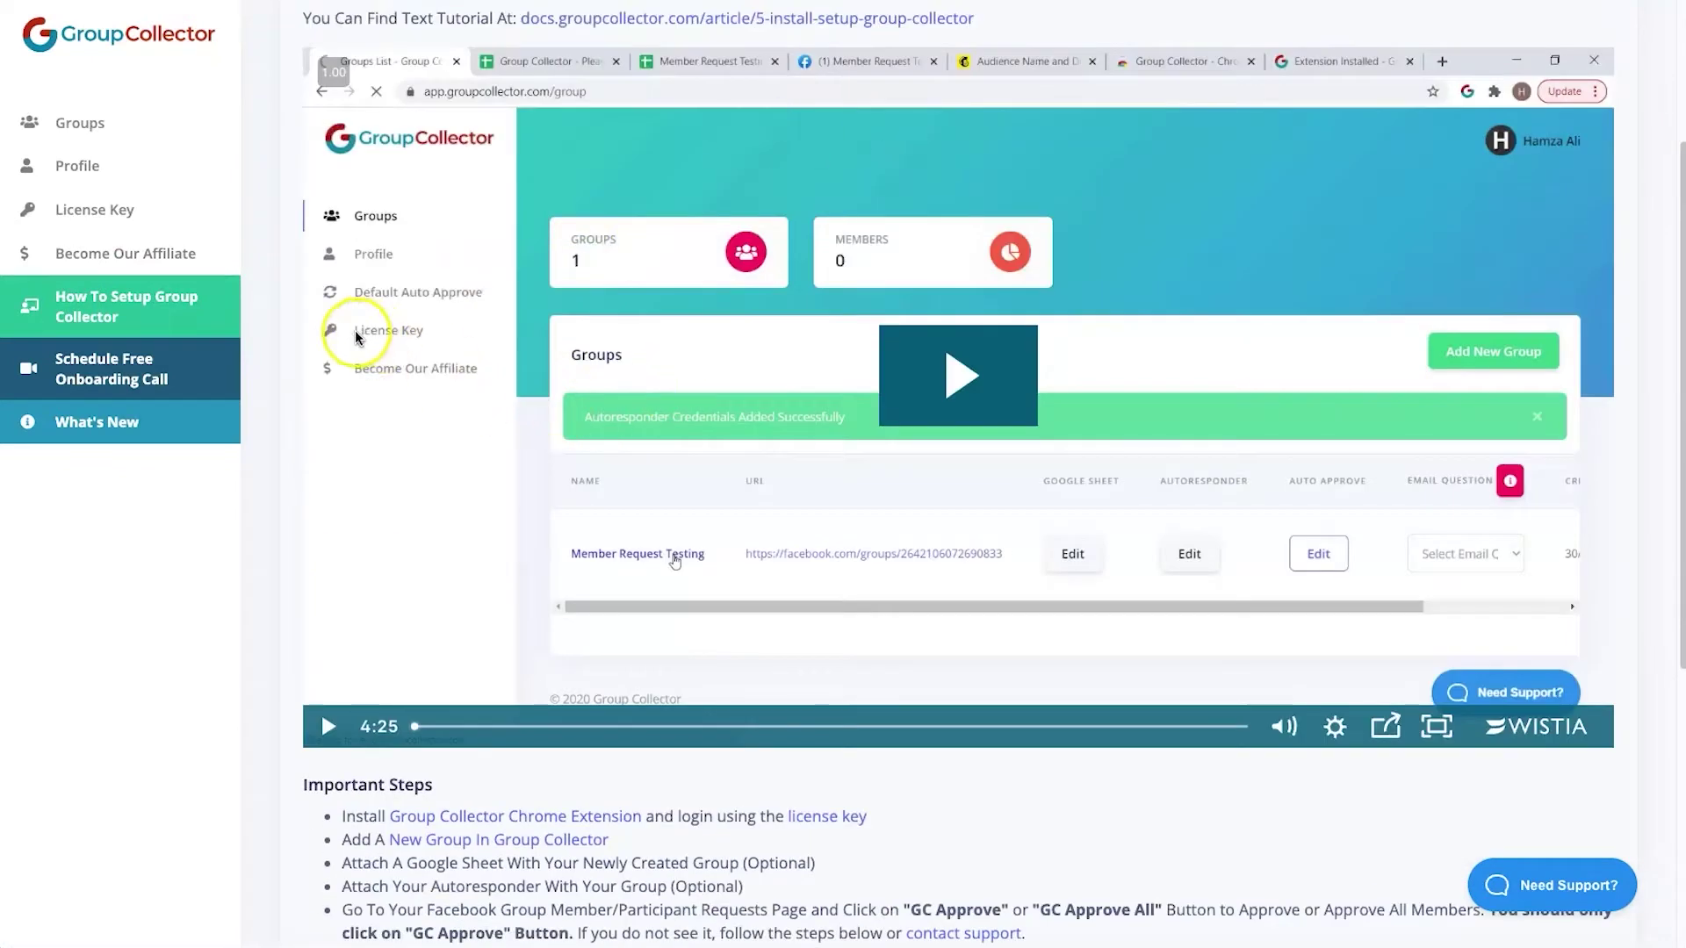
scroll(355, 332, up, 3)
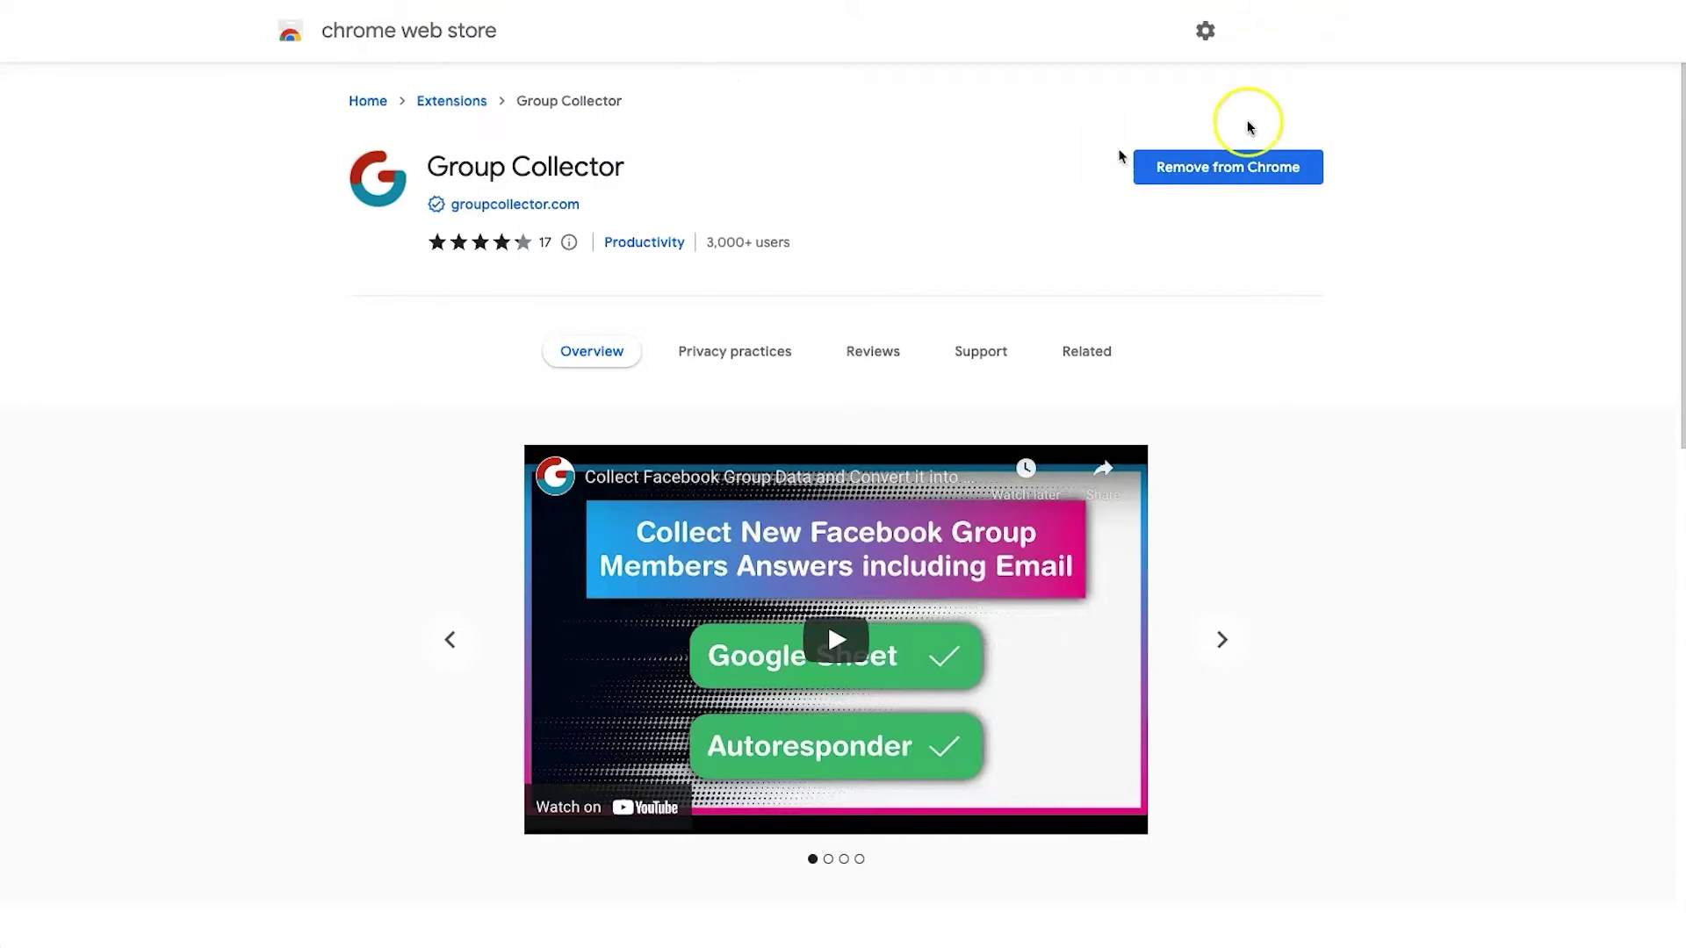
Check the Group Collector extension's status popup in the toolbar, then close it.
click(1484, 2)
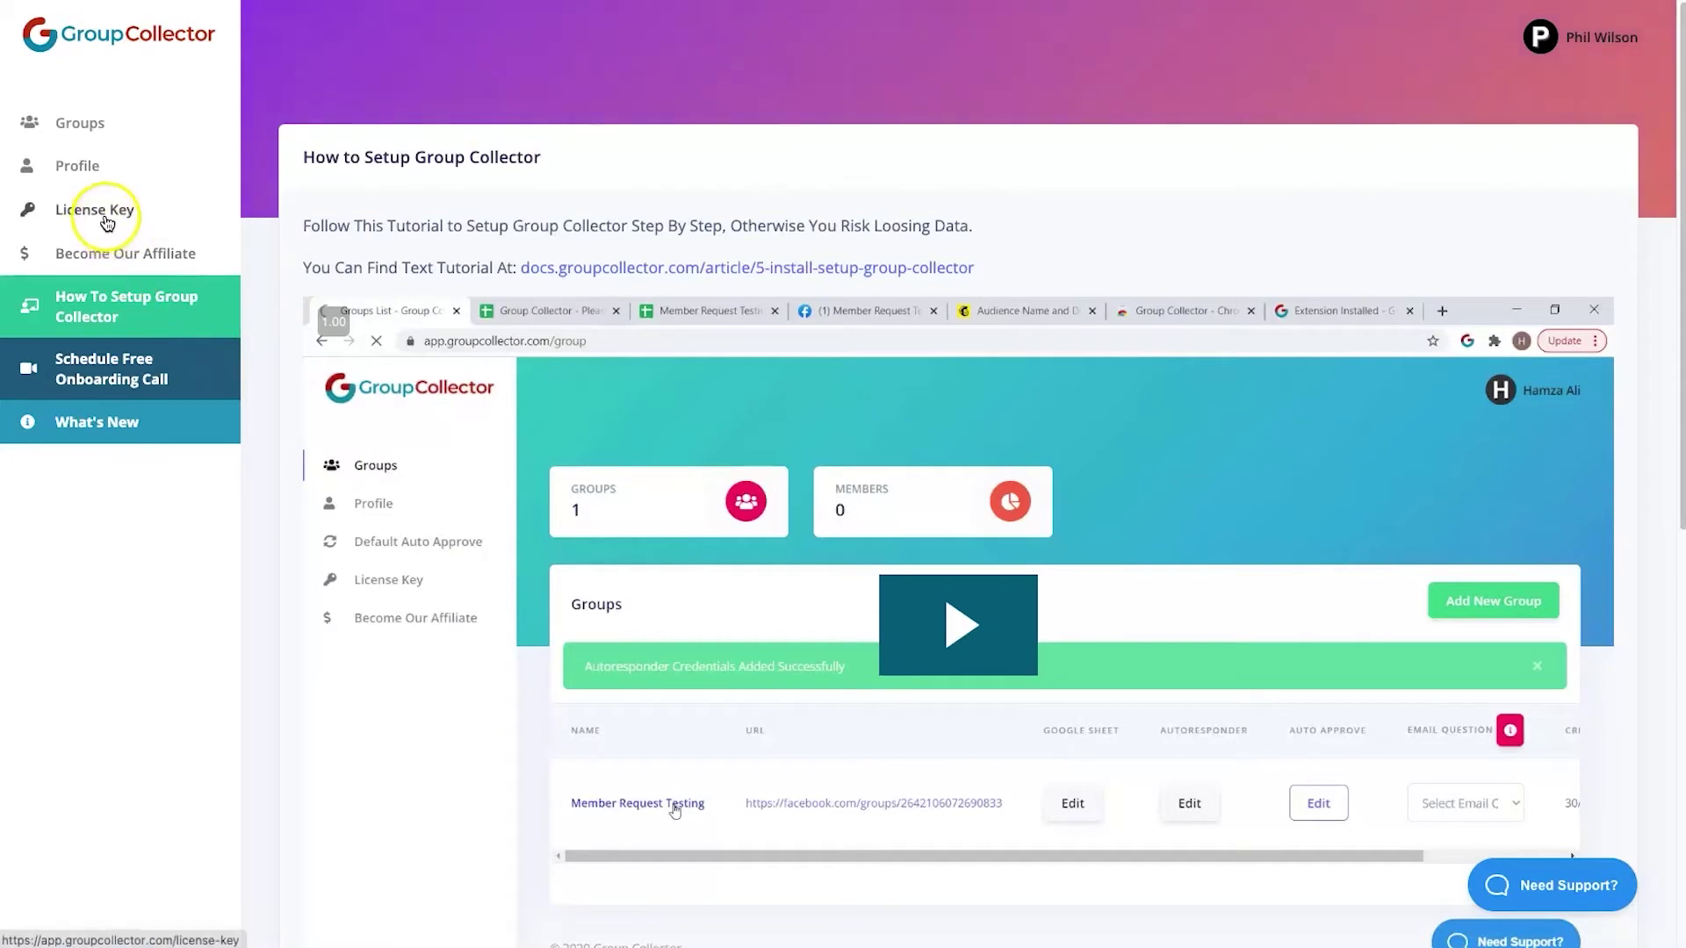
click(1407, 15)
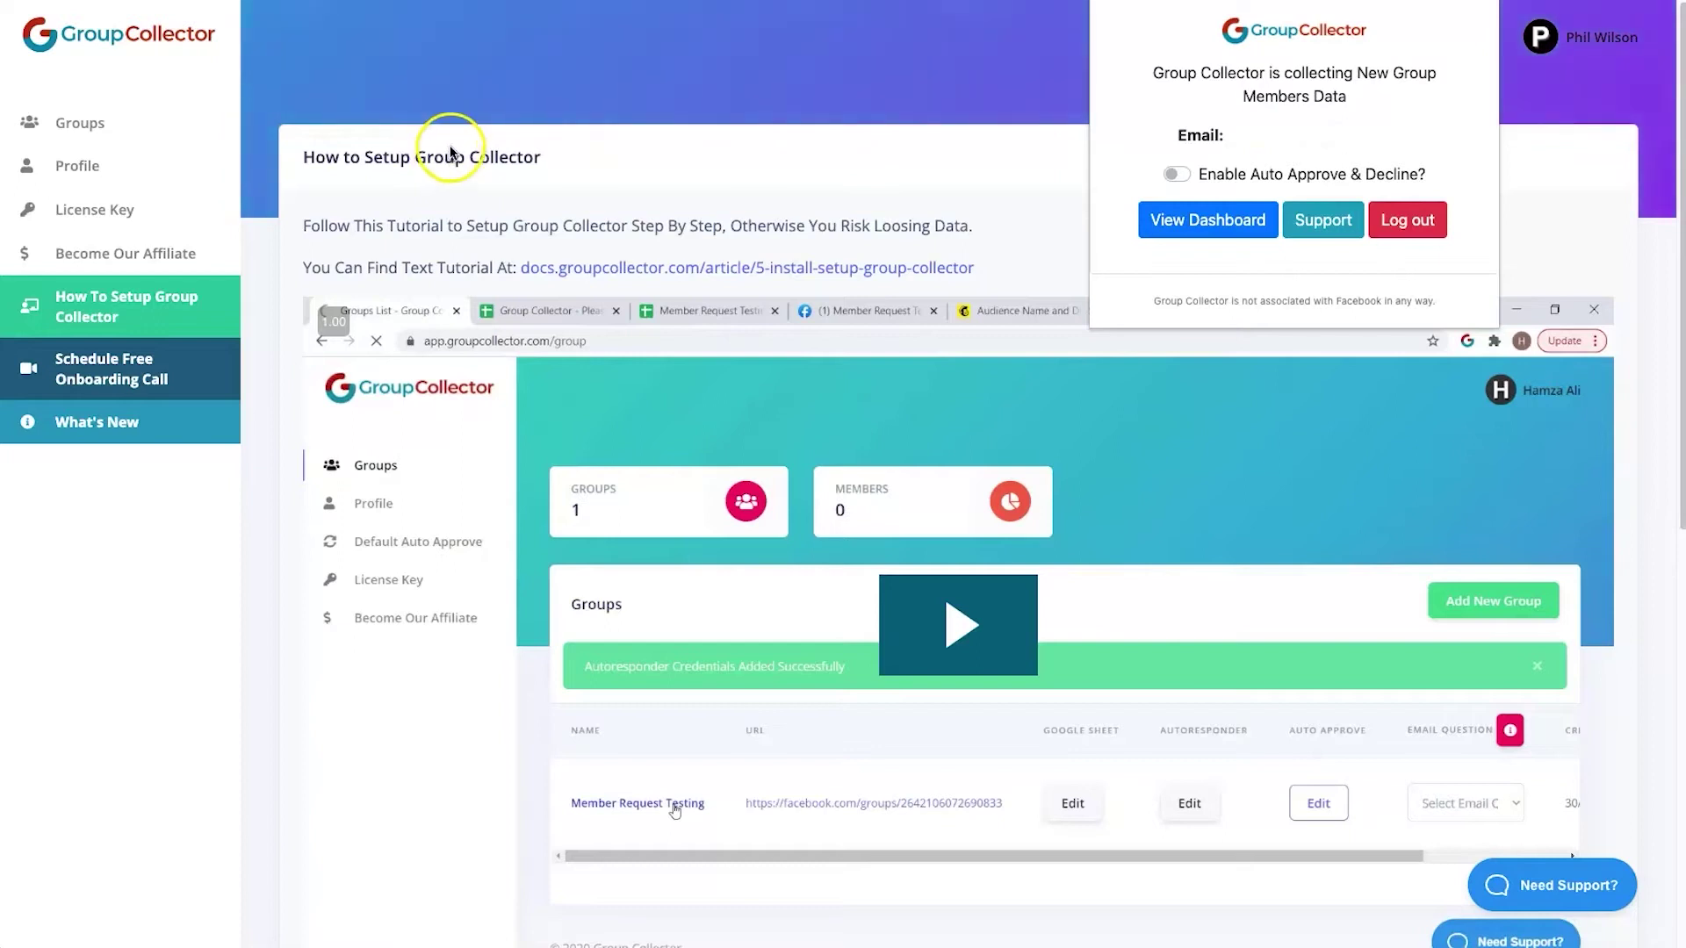
click(114, 118)
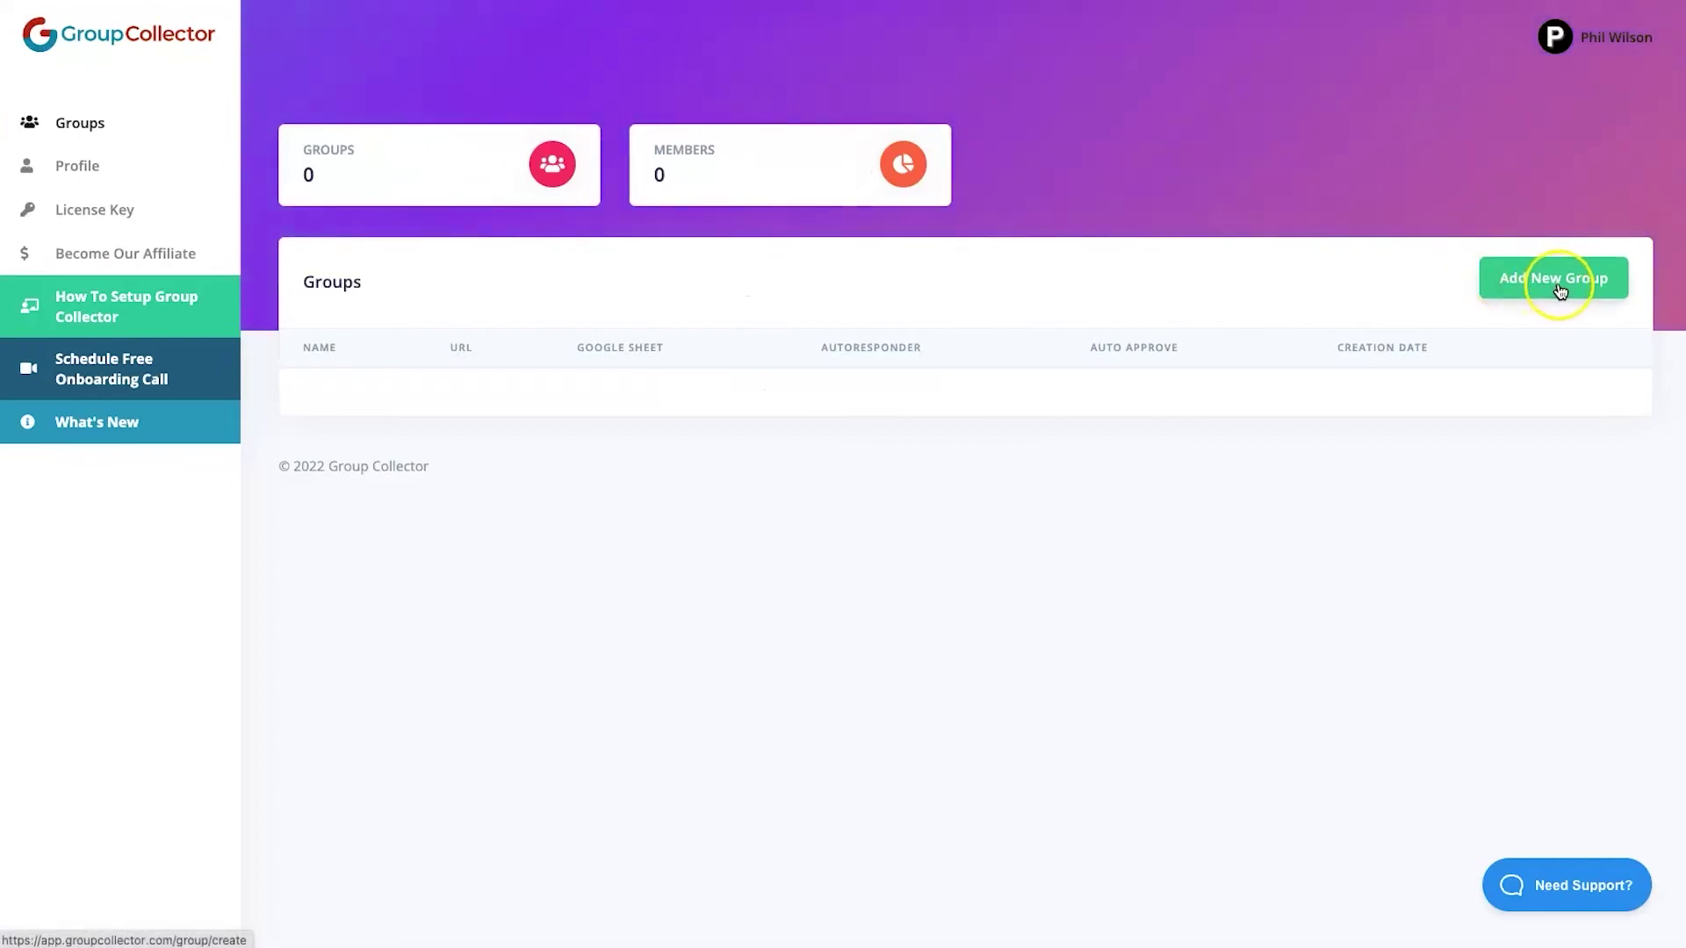
Create the group 'Digital Marketing Dojo – Growing Online Businesses' with its Facebook group URL.
click(1560, 290)
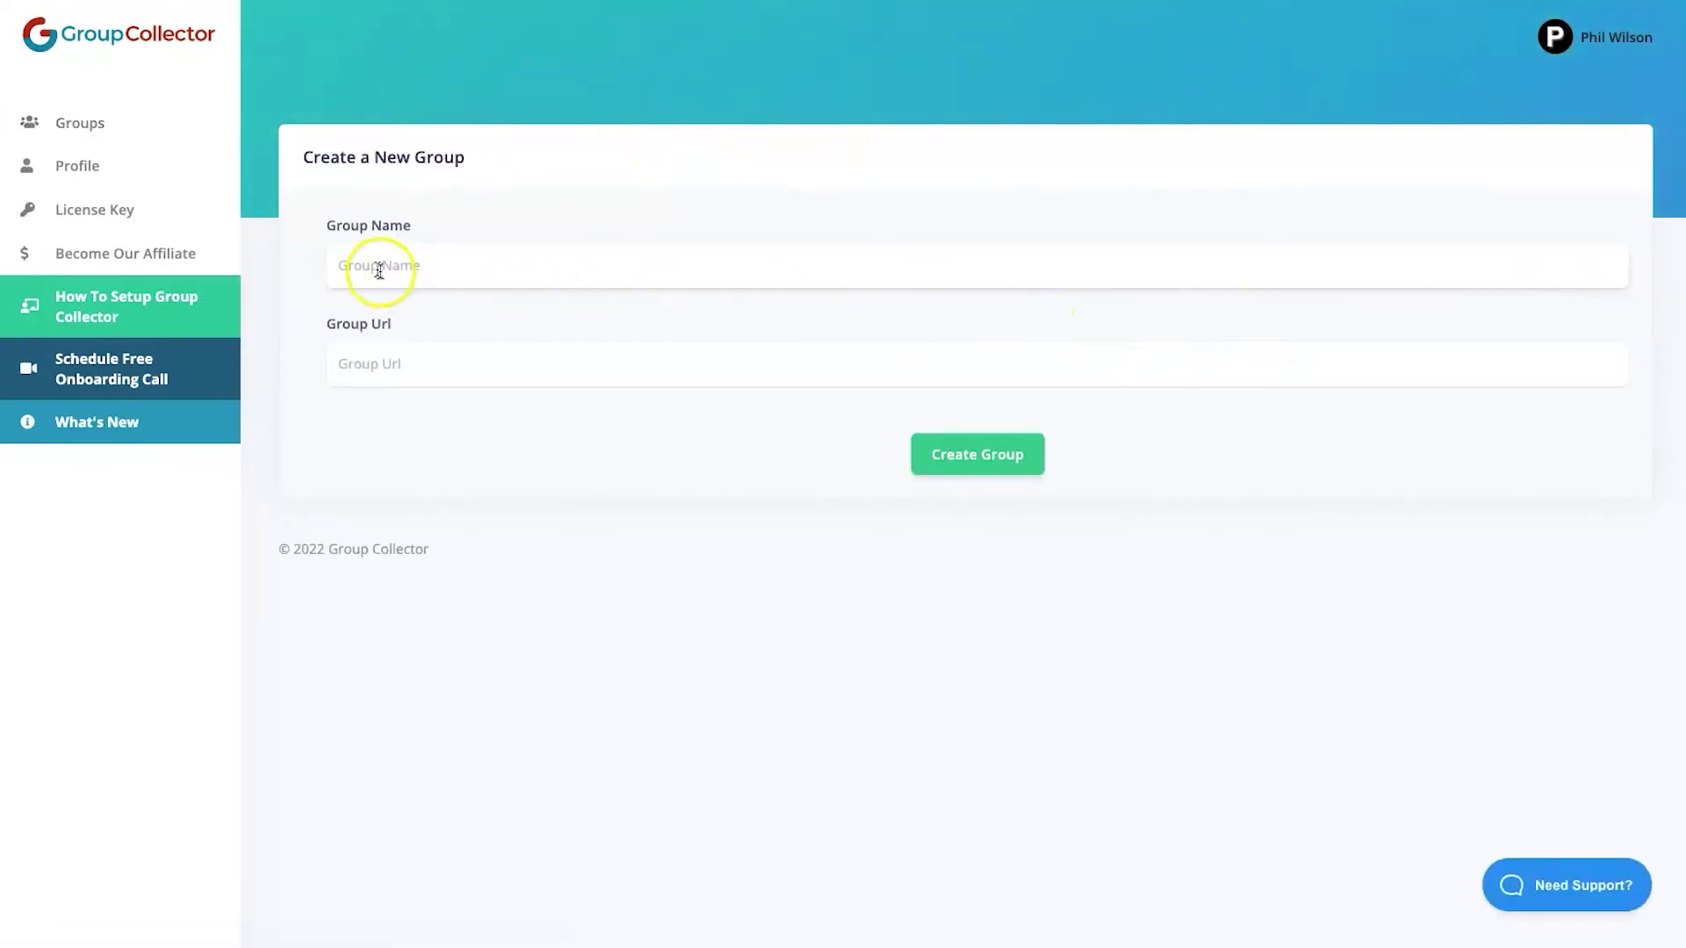
drag(332, 233, 418, 326)
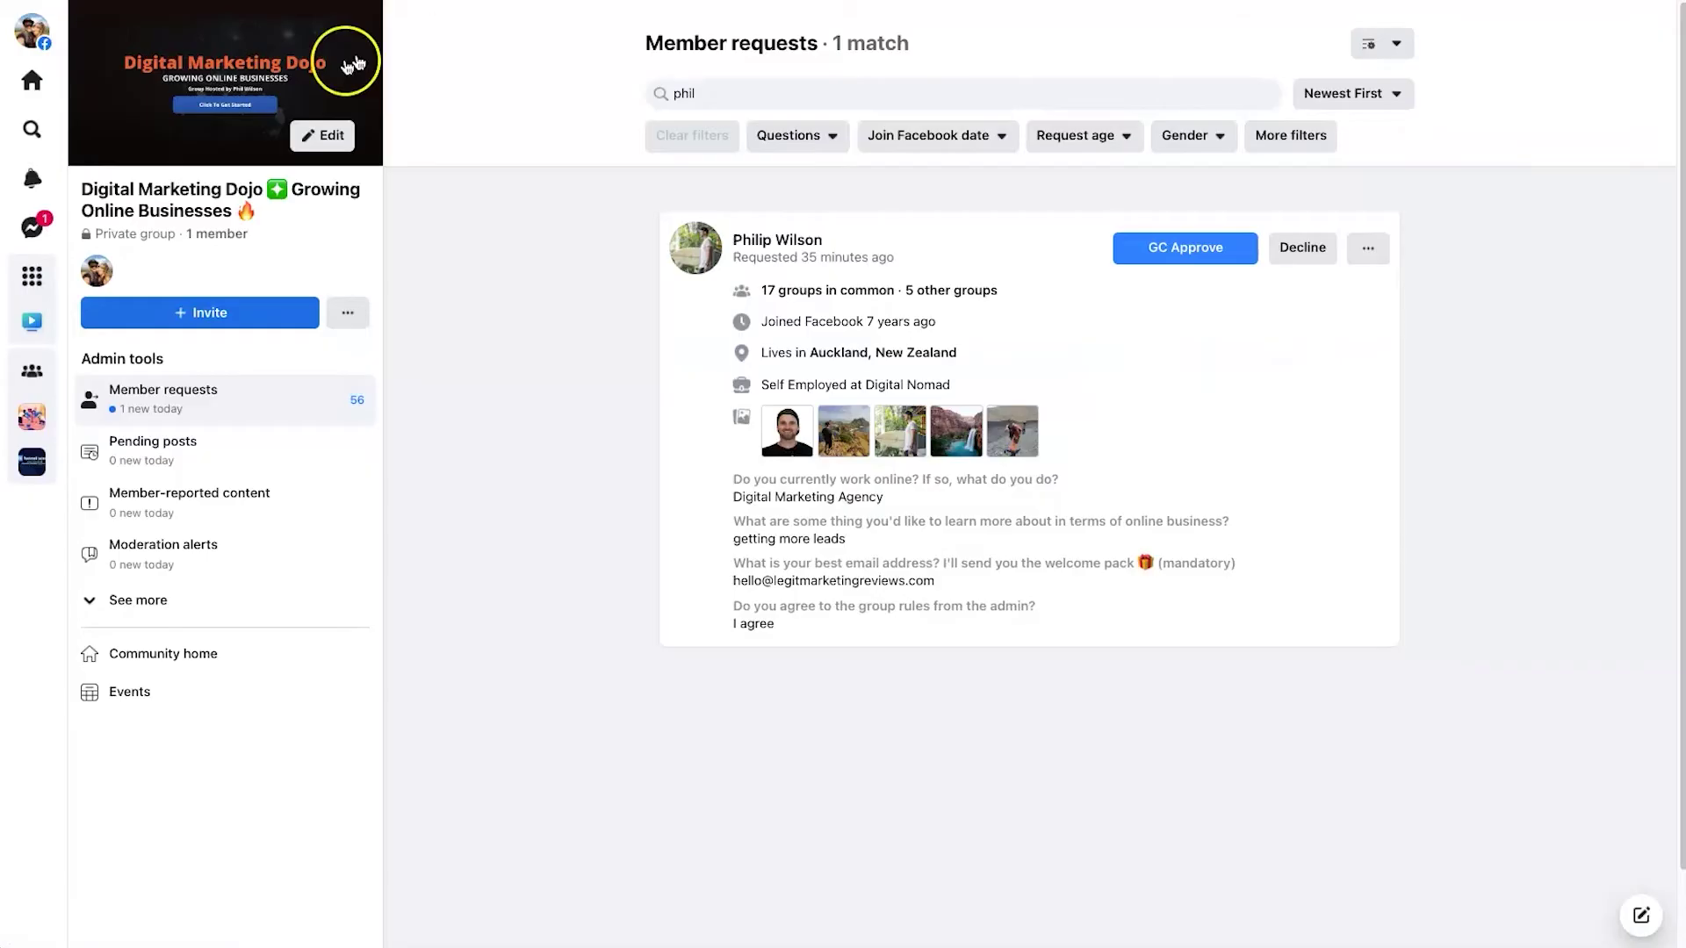
drag(301, 211, 76, 195)
key(ctrl+c)
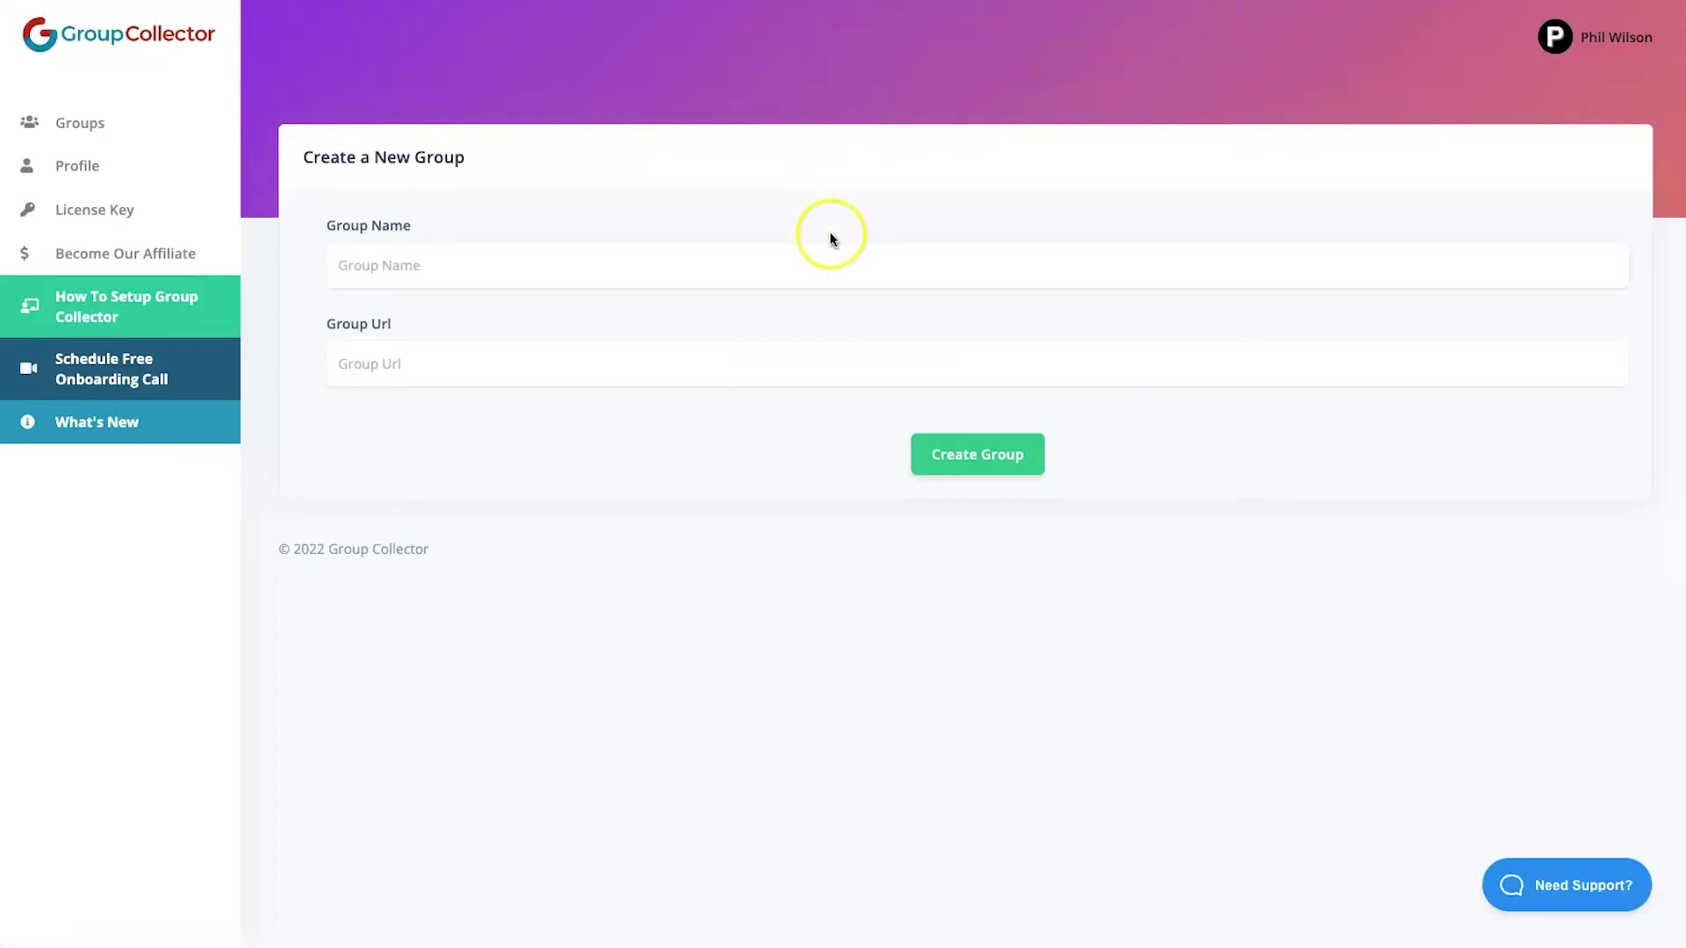
click(651, 260)
key(ctrl+v)
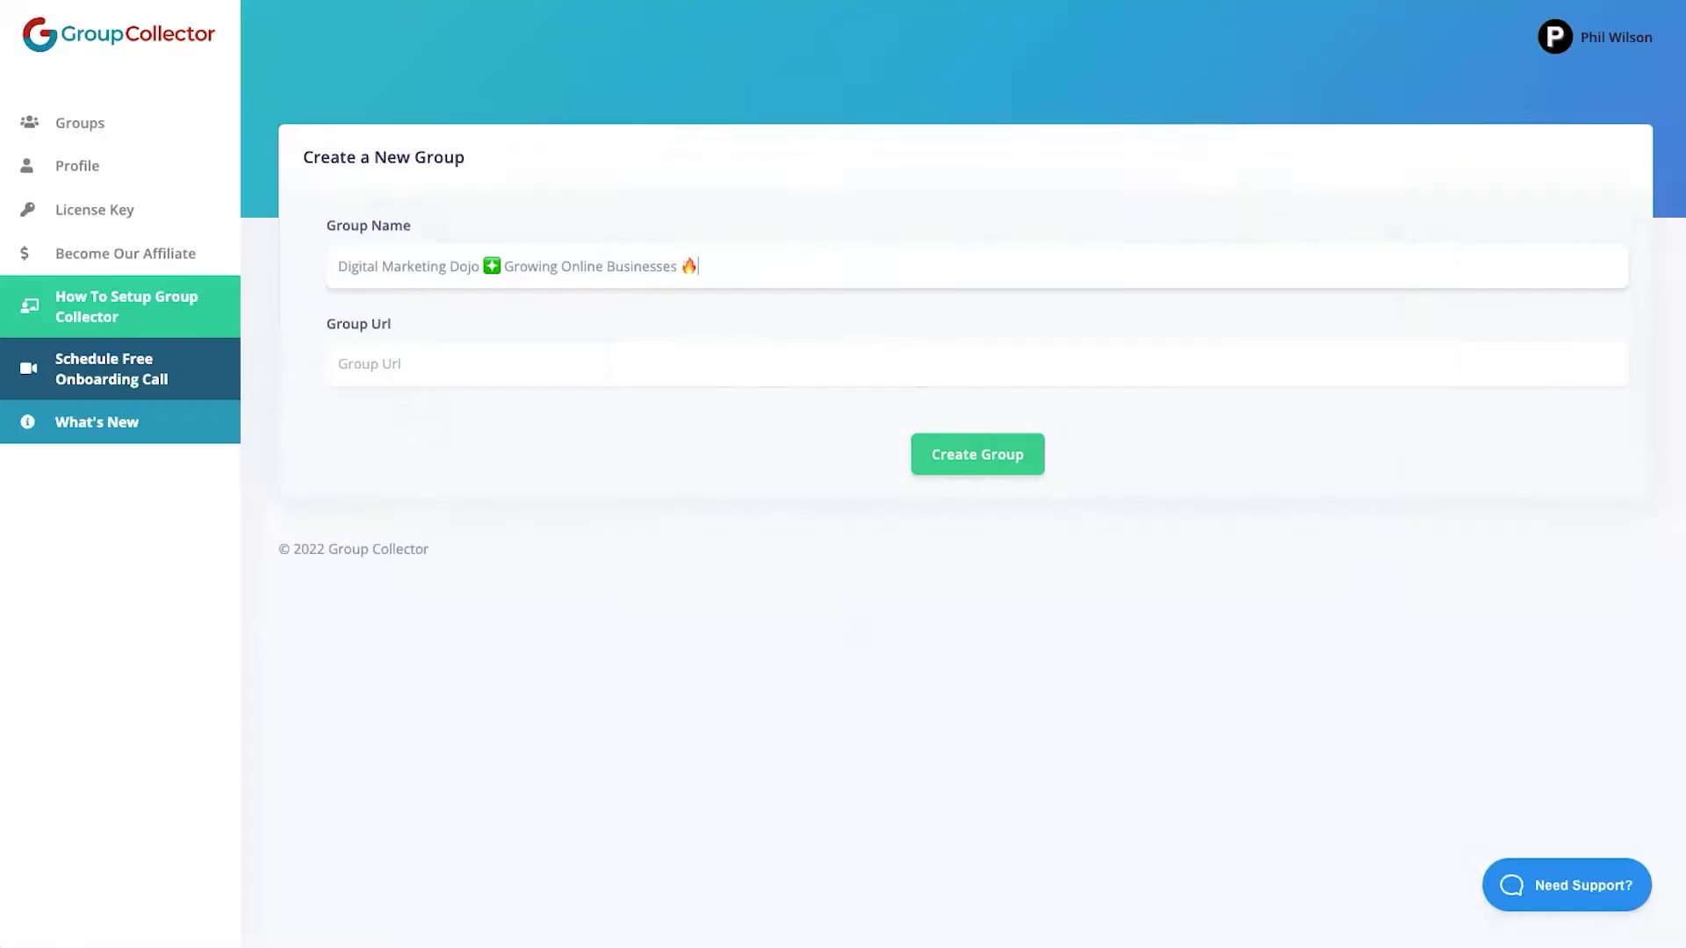
click(606, 360)
text(https://www.facebook.com/groups/digidojo/)
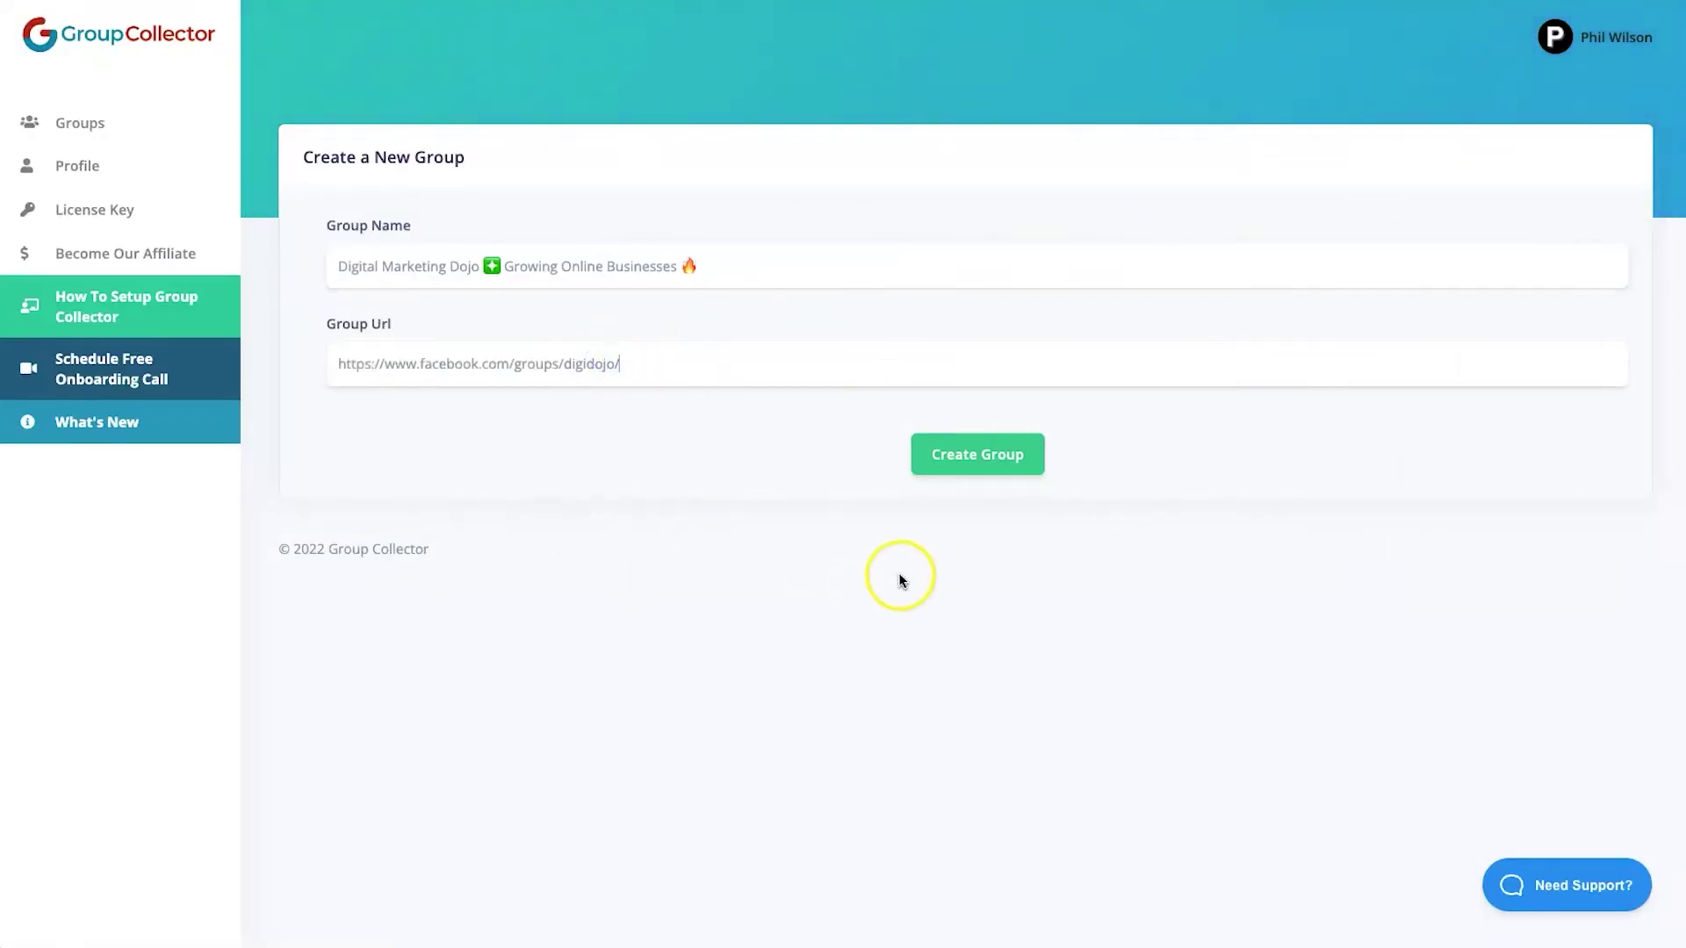
click(972, 458)
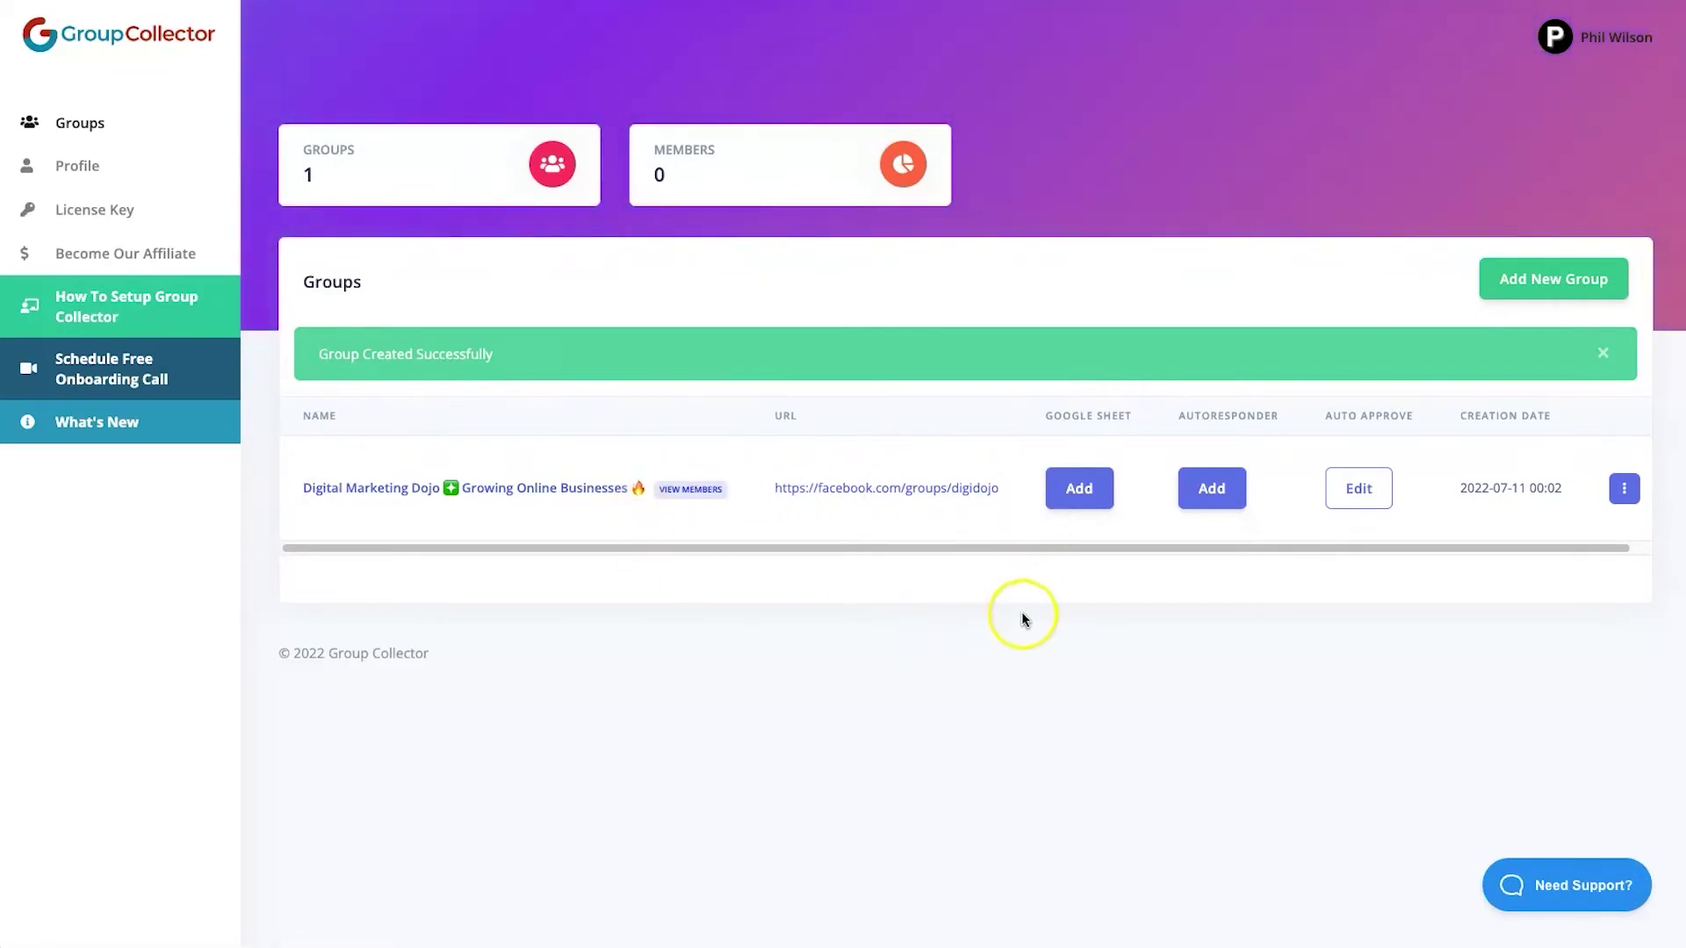
click(1078, 499)
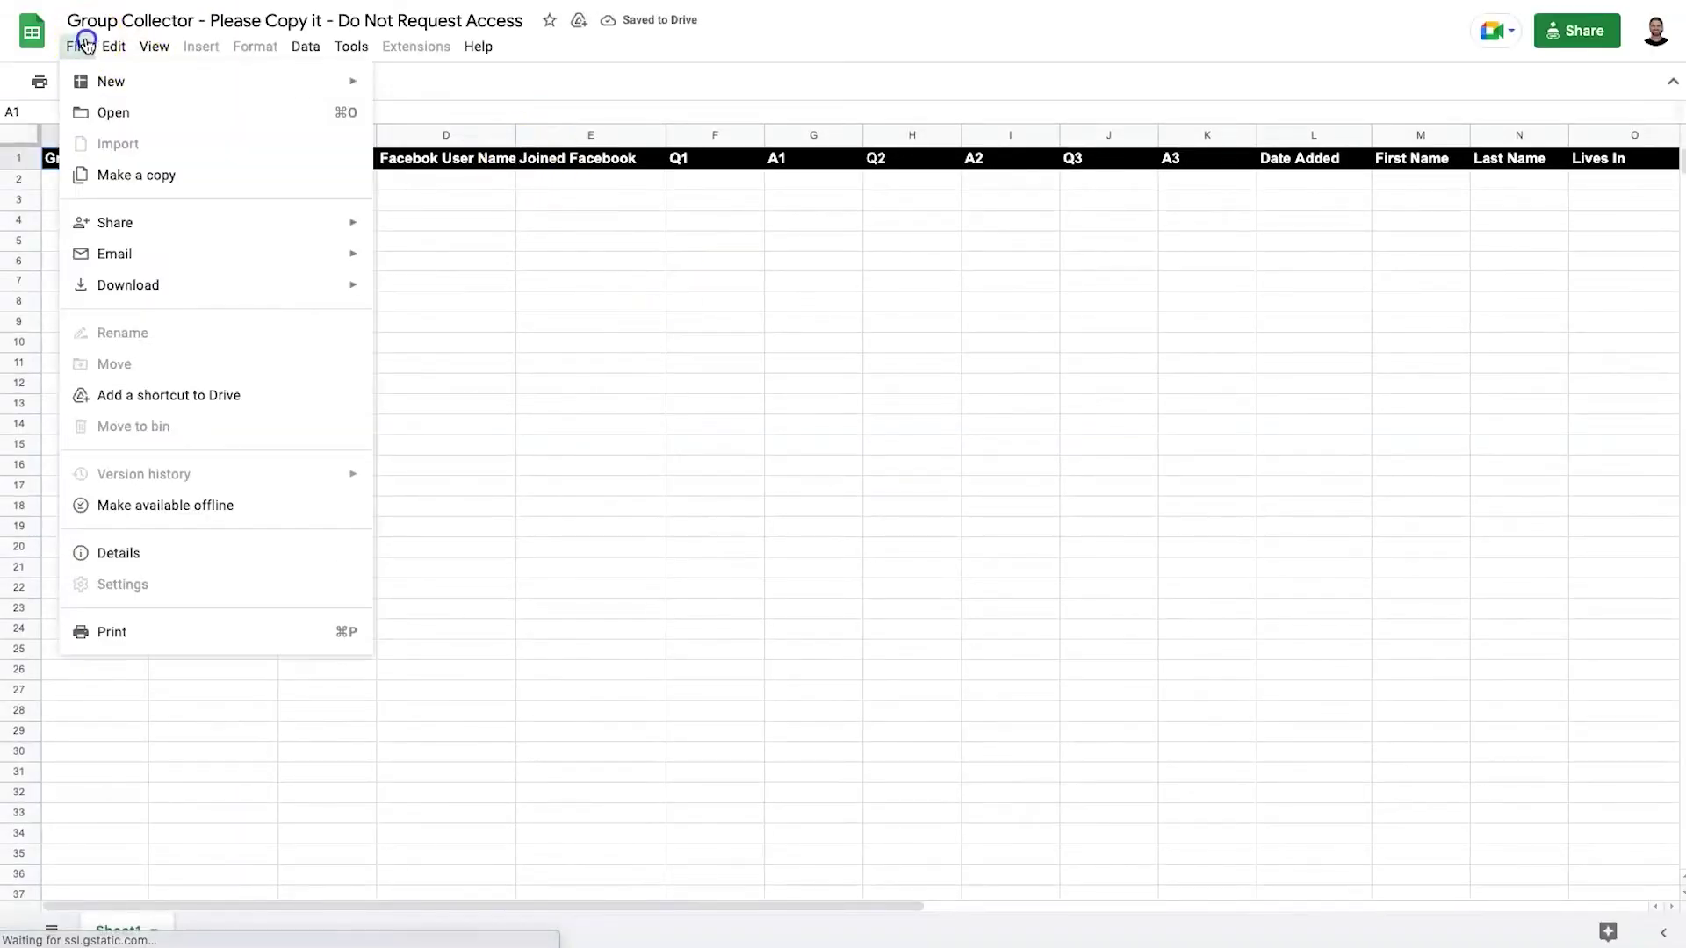
Copy the template spreadsheet under the name 'Group Collector' and copy its web address.
click(132, 175)
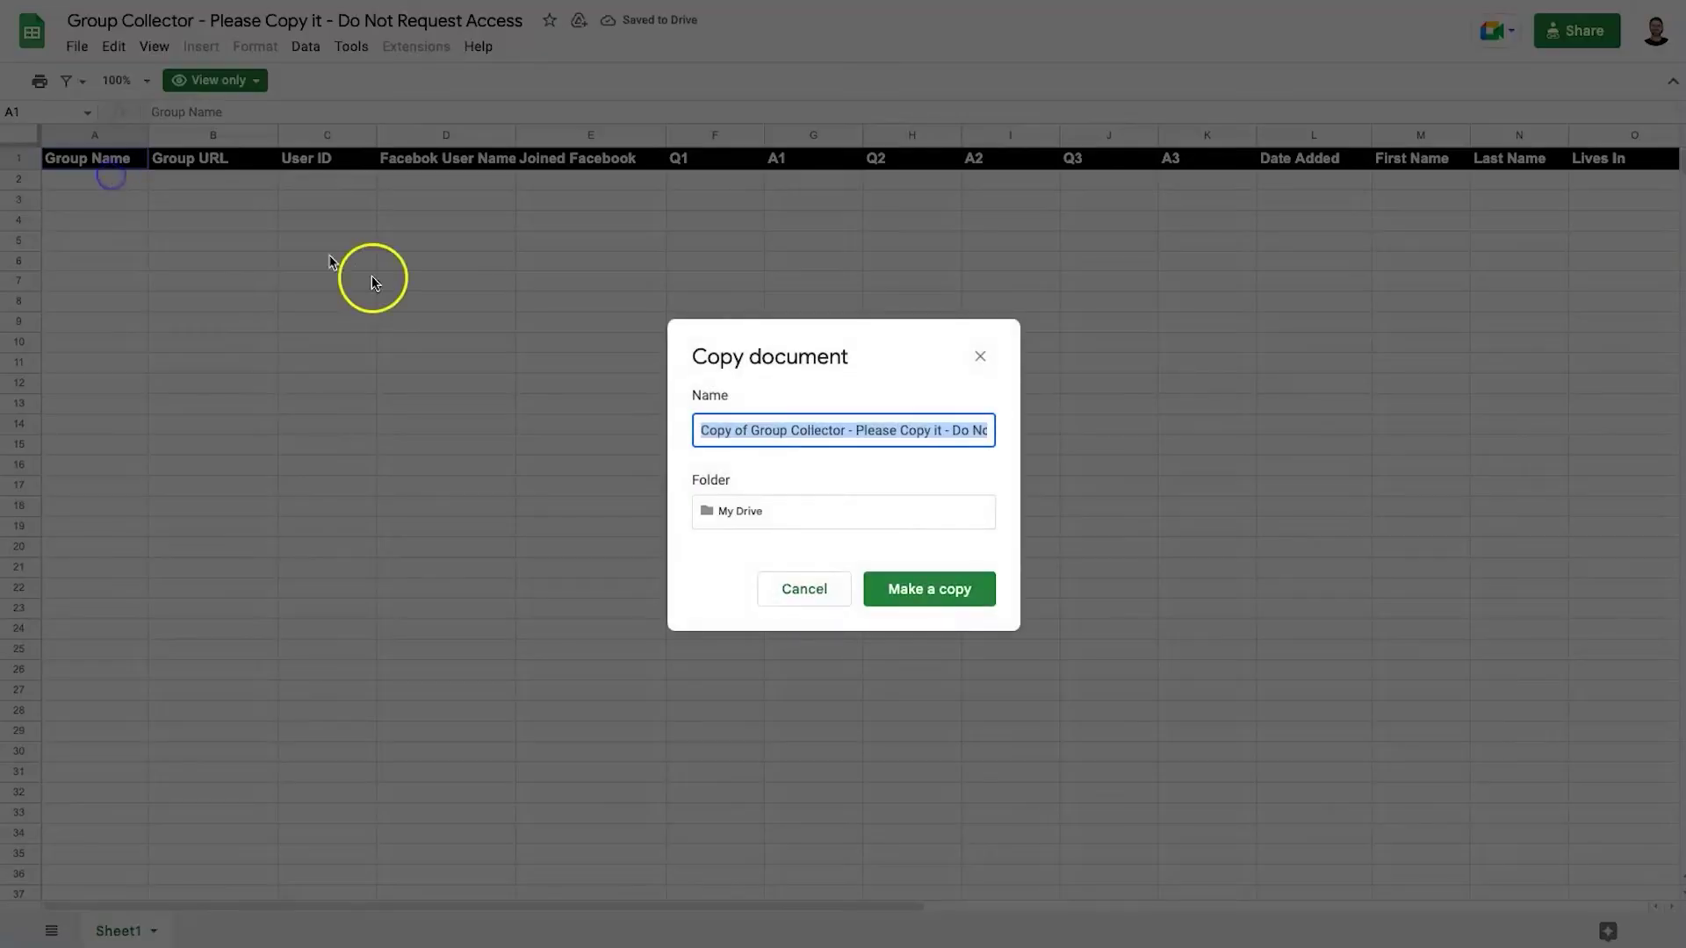
click(742, 431)
key(BackSpace)
click(800, 417)
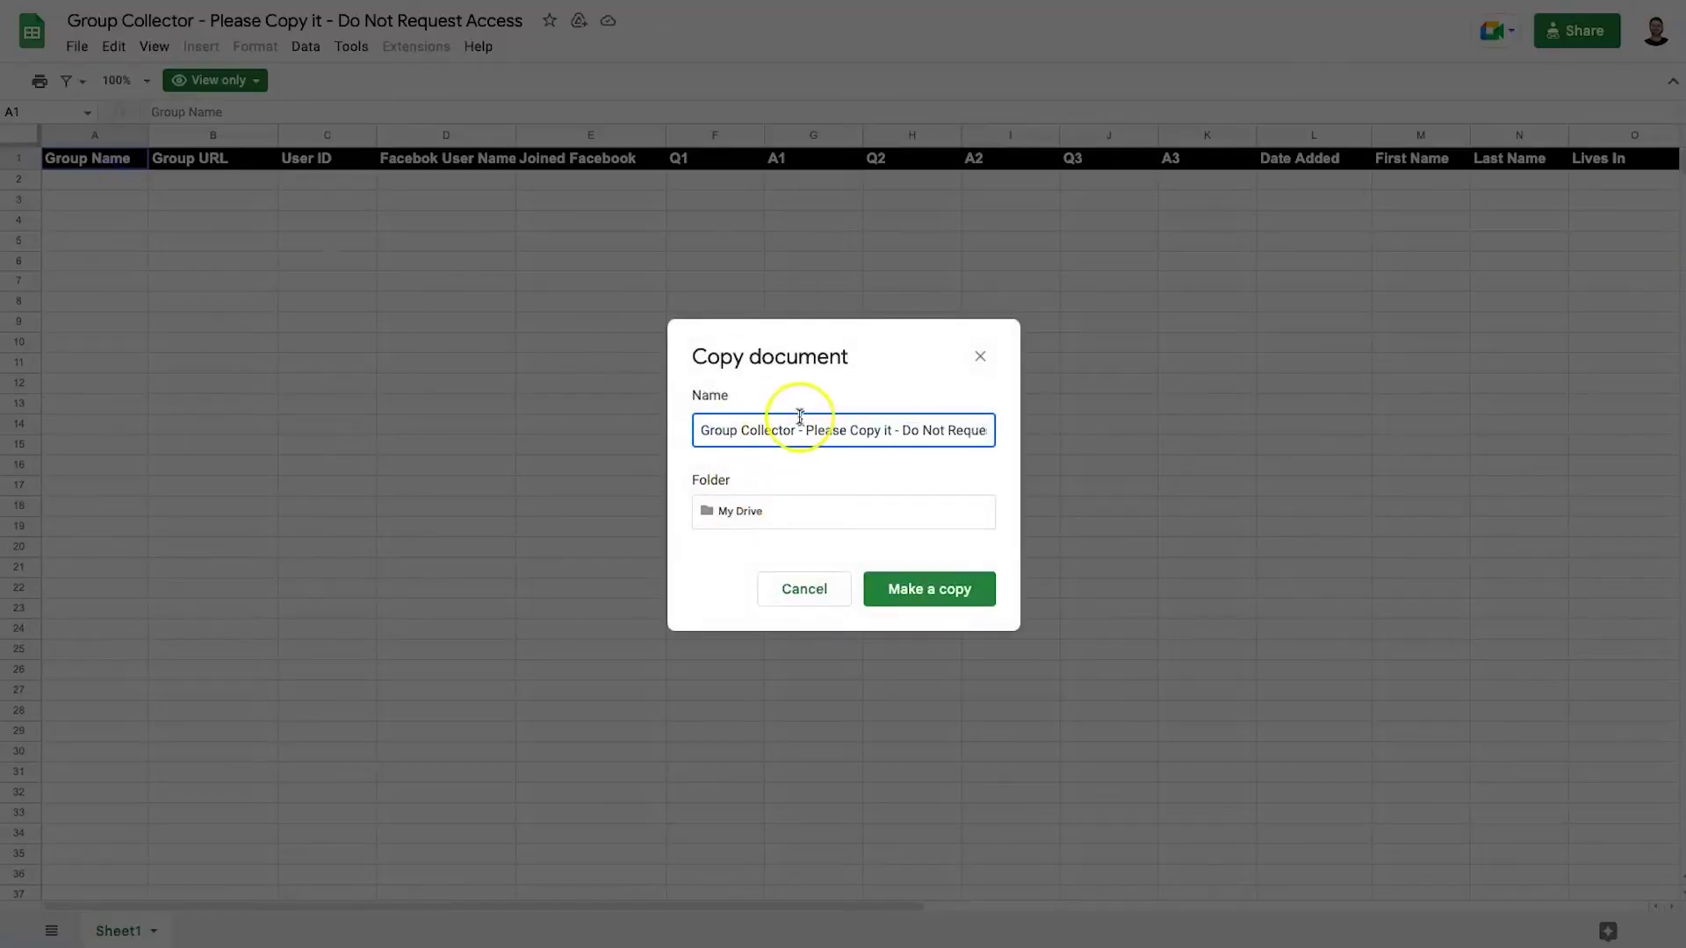
drag(797, 427, 794, 456)
key(BackSpace)
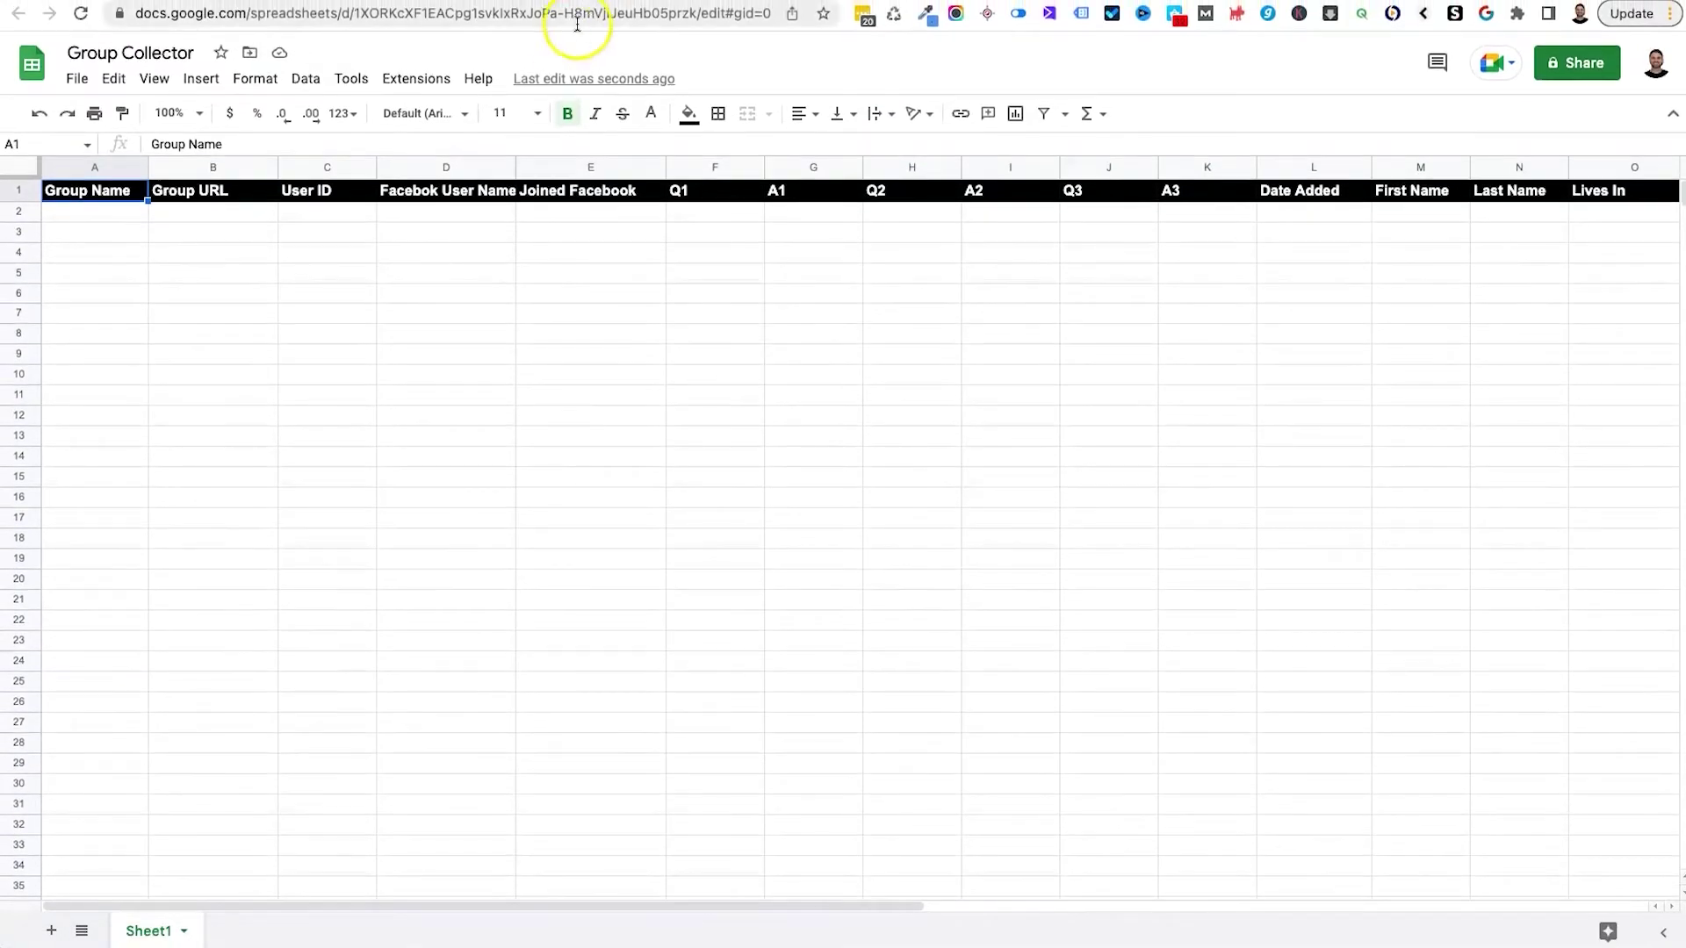
click(577, 23)
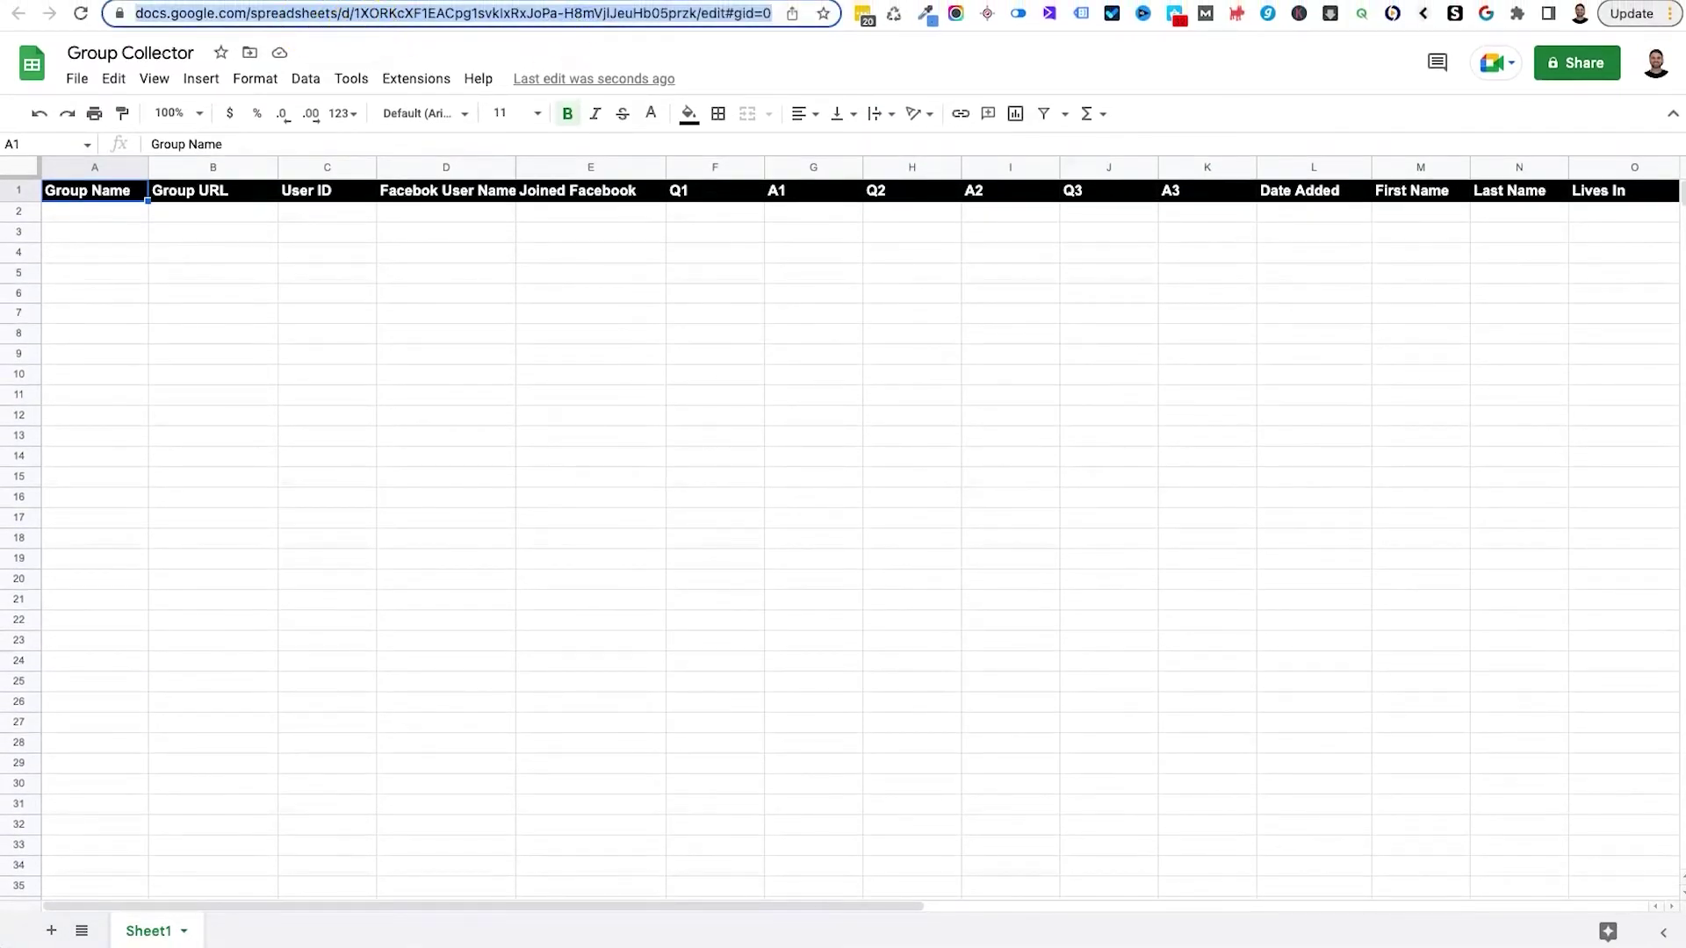
key(ctrl+Tab)
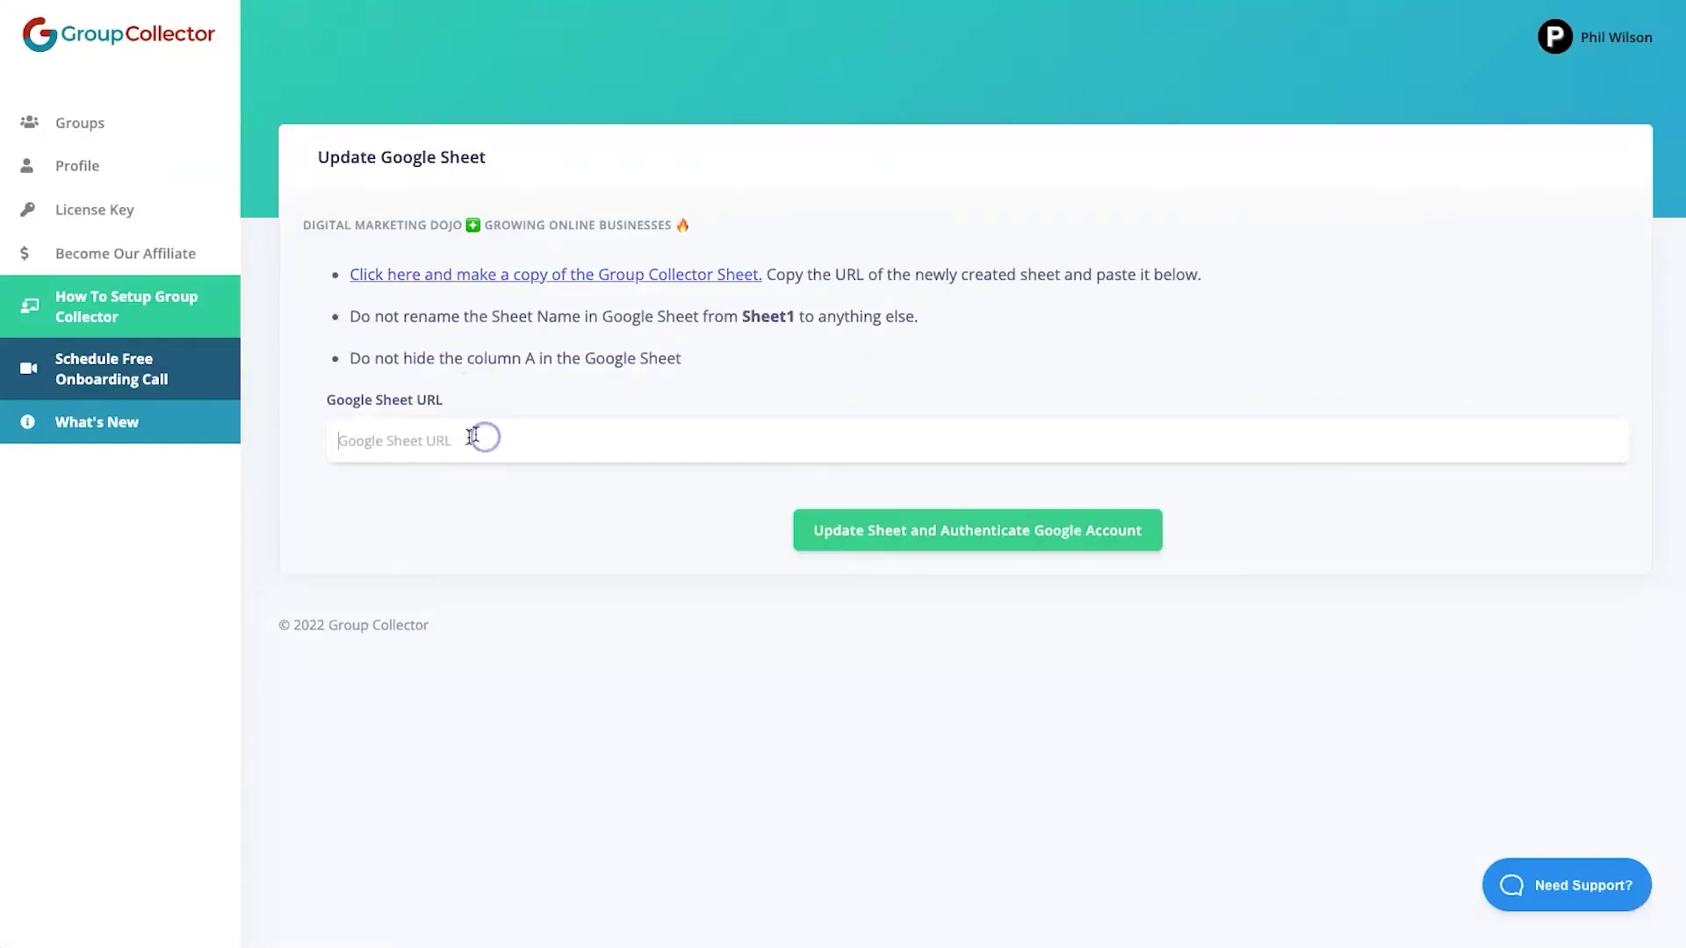
Paste the sheet URL into Google Sheet URL and authenticate with the first Google account.
key(ctrl+v)
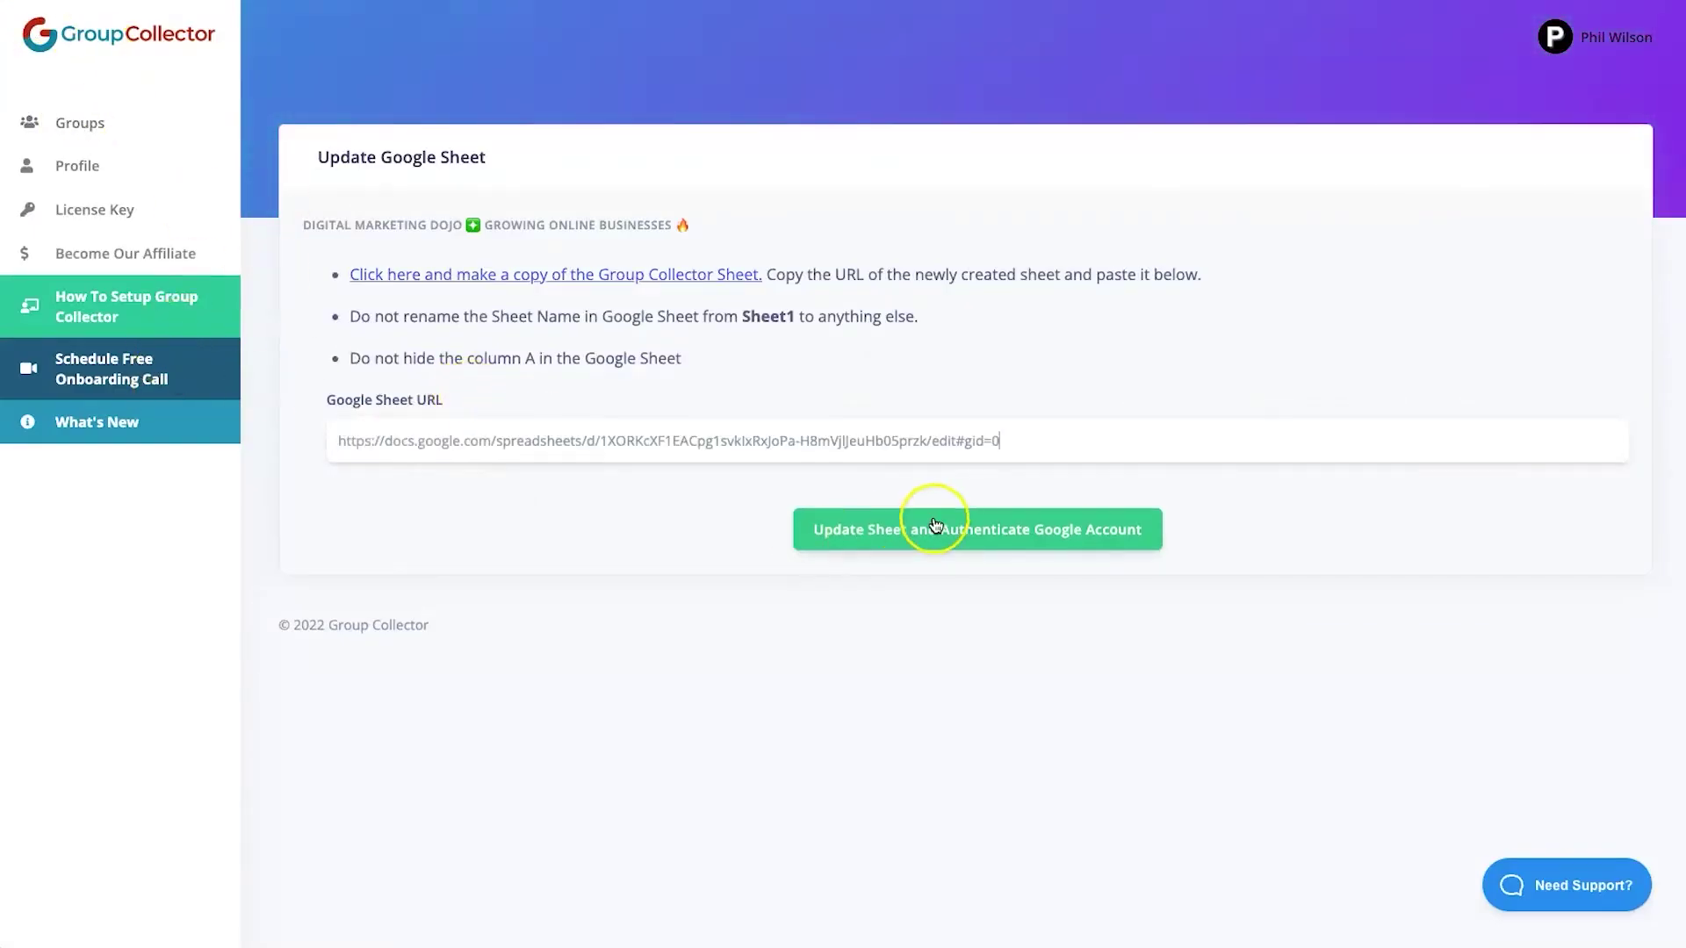
click(989, 536)
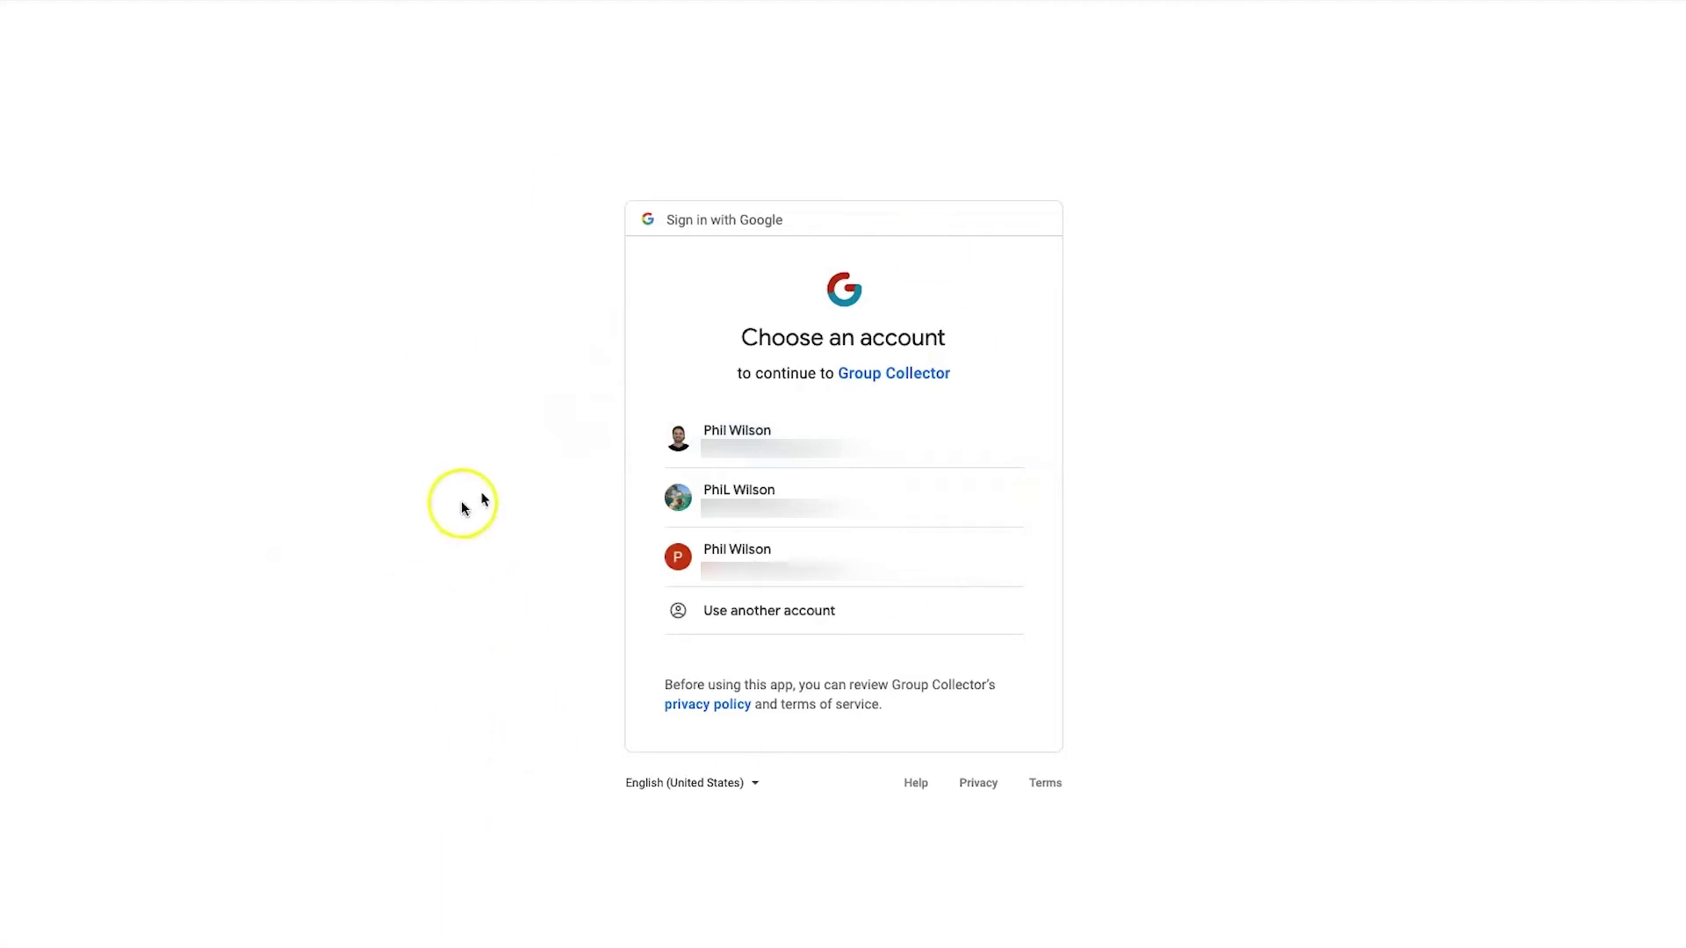
click(641, 443)
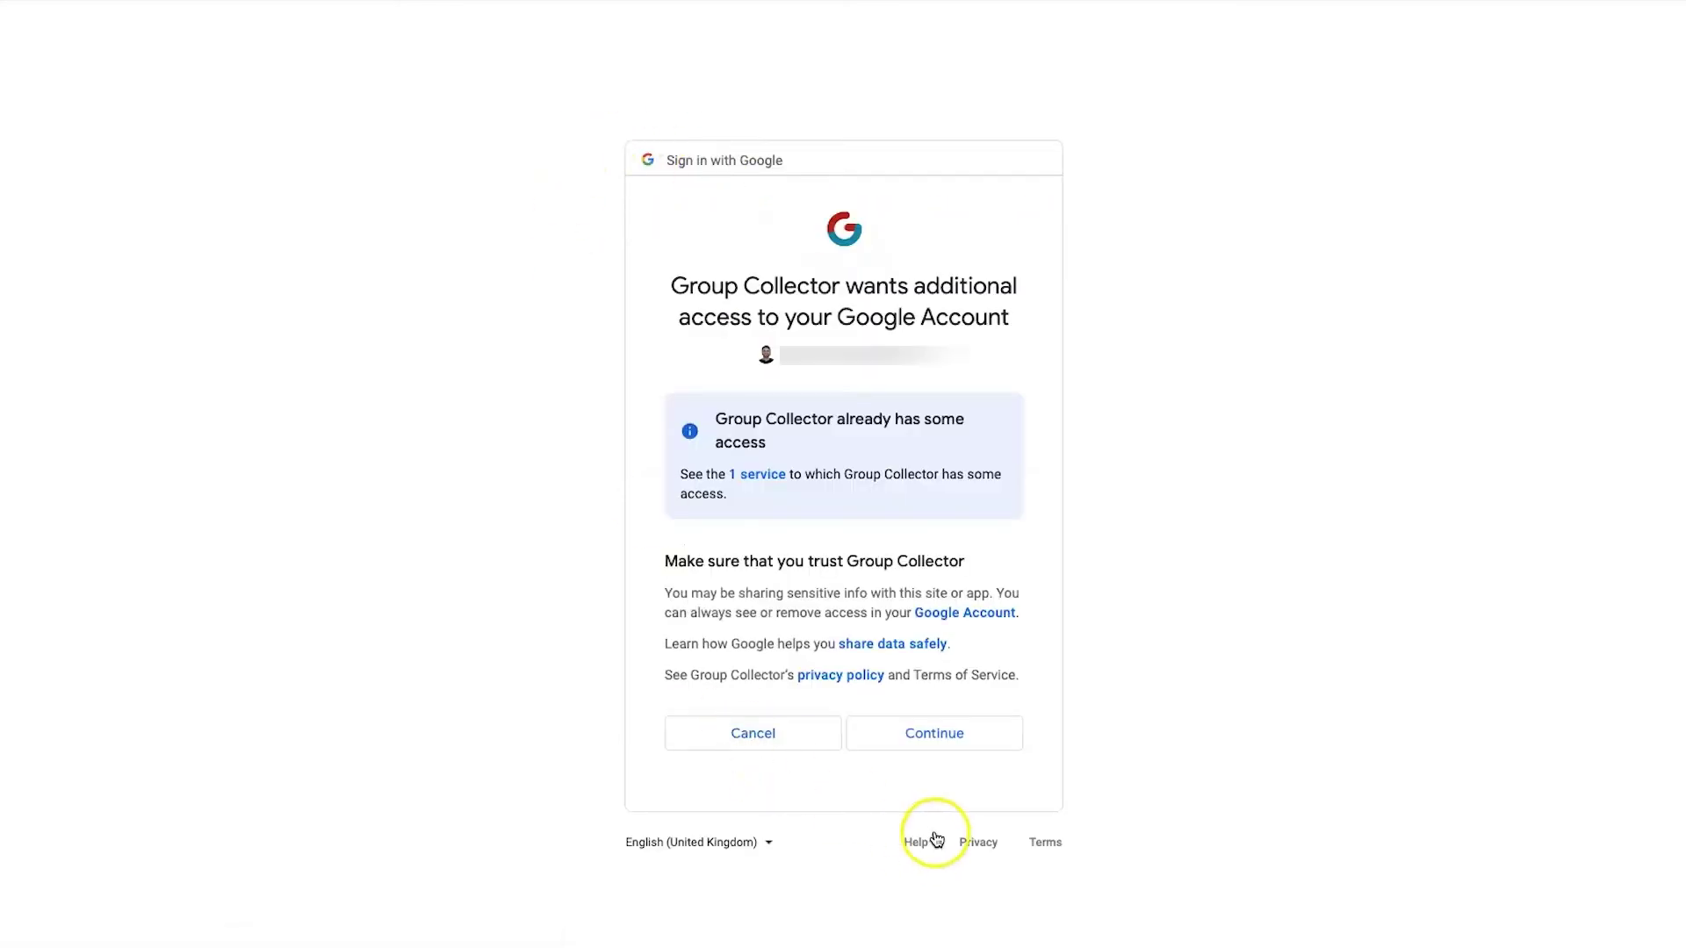
click(951, 736)
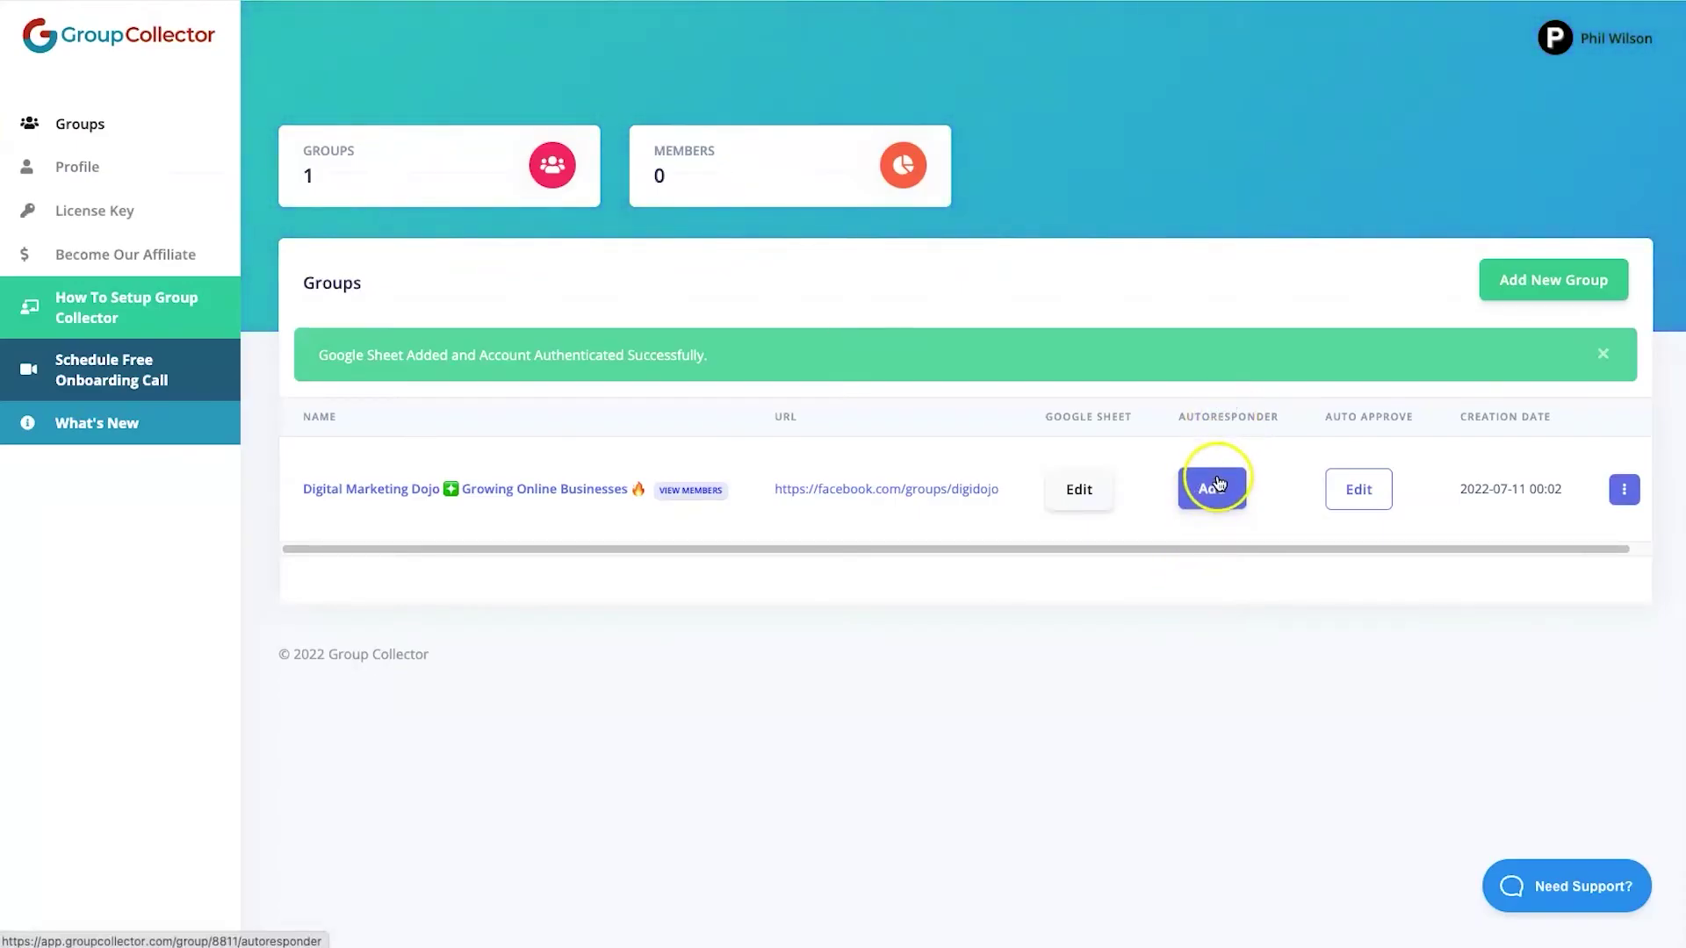
Choose Webhook from the Select AutoResponder list for the group.
click(1217, 487)
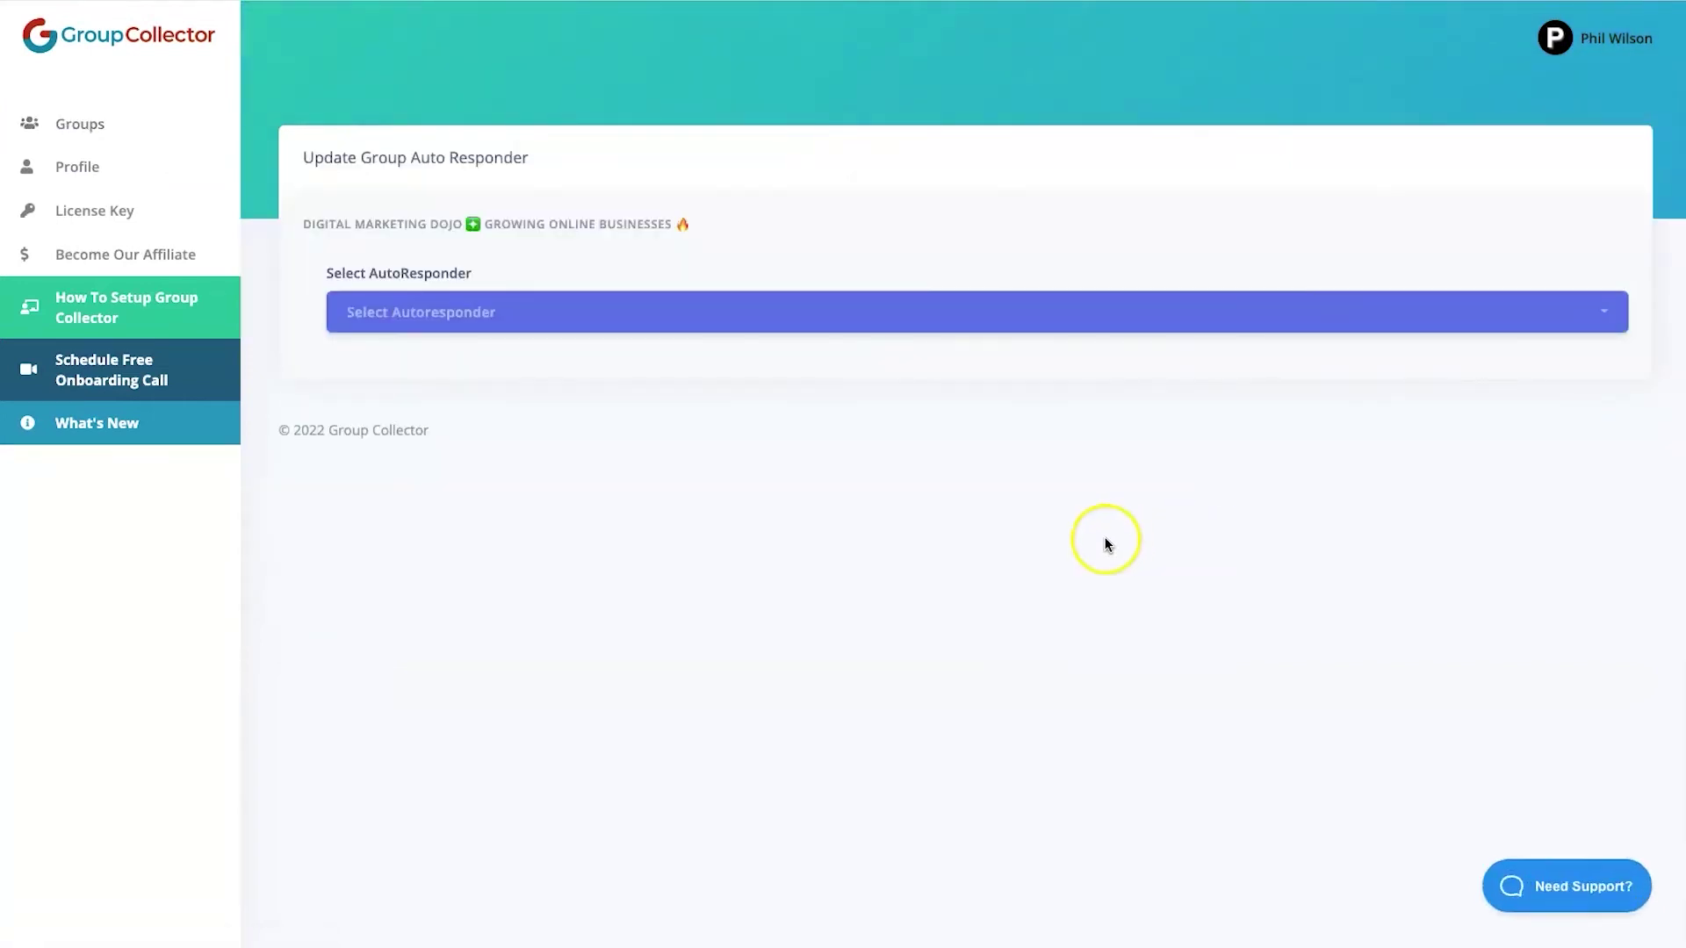
click(535, 334)
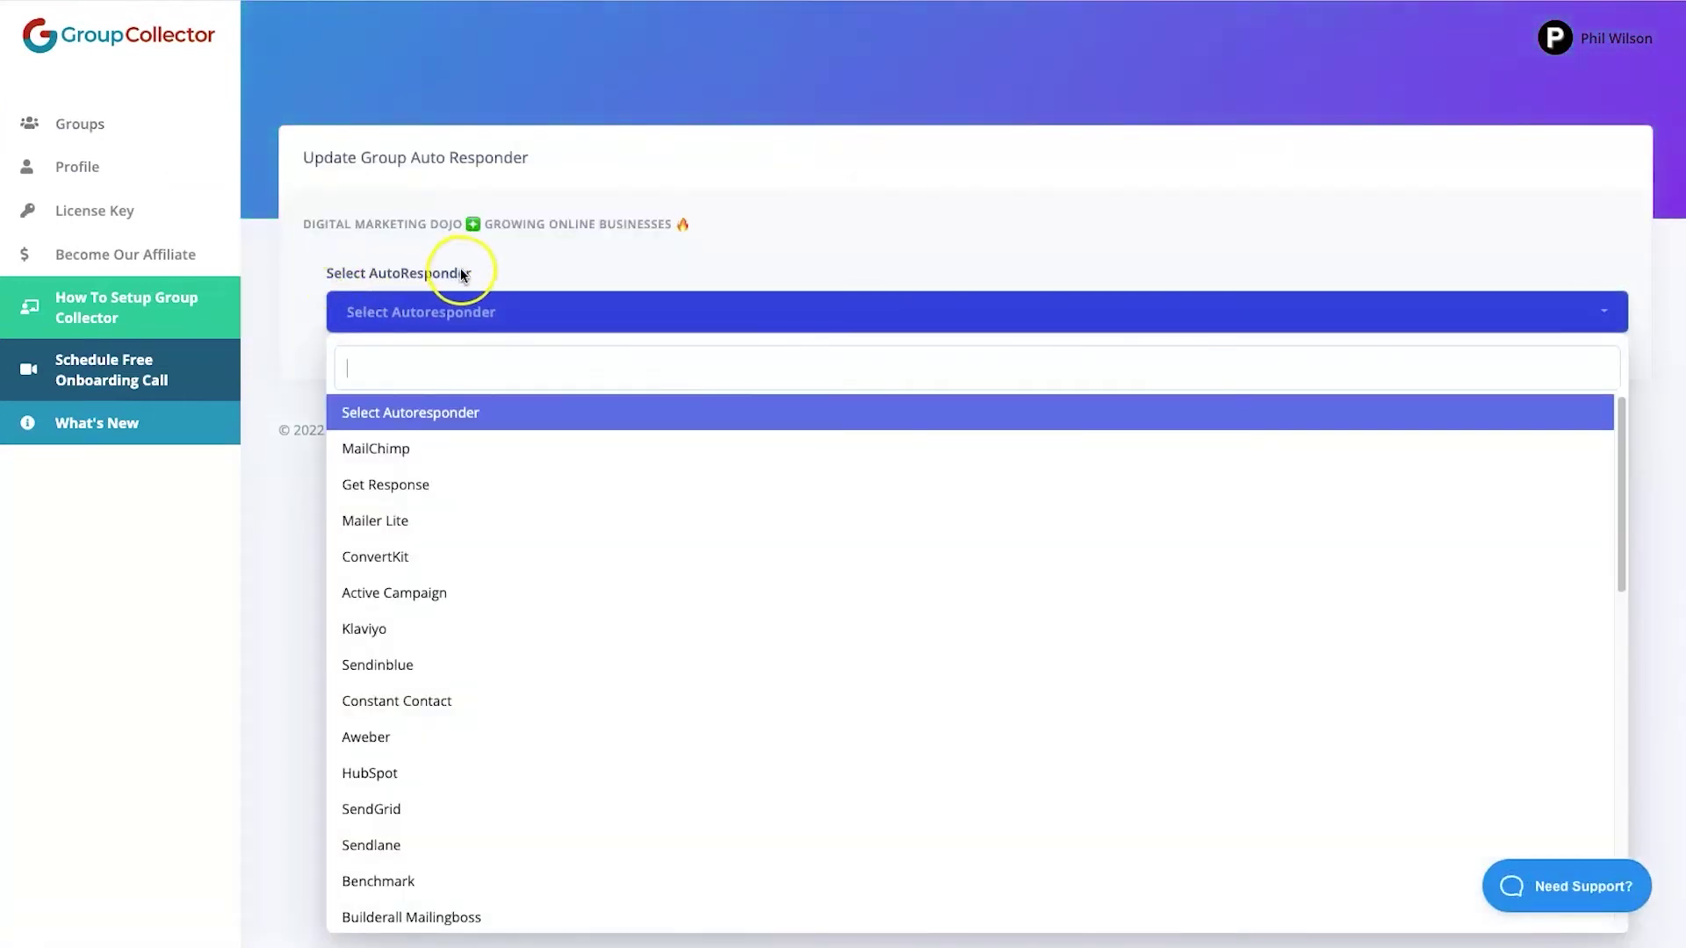
scroll(474, 551, down, 5)
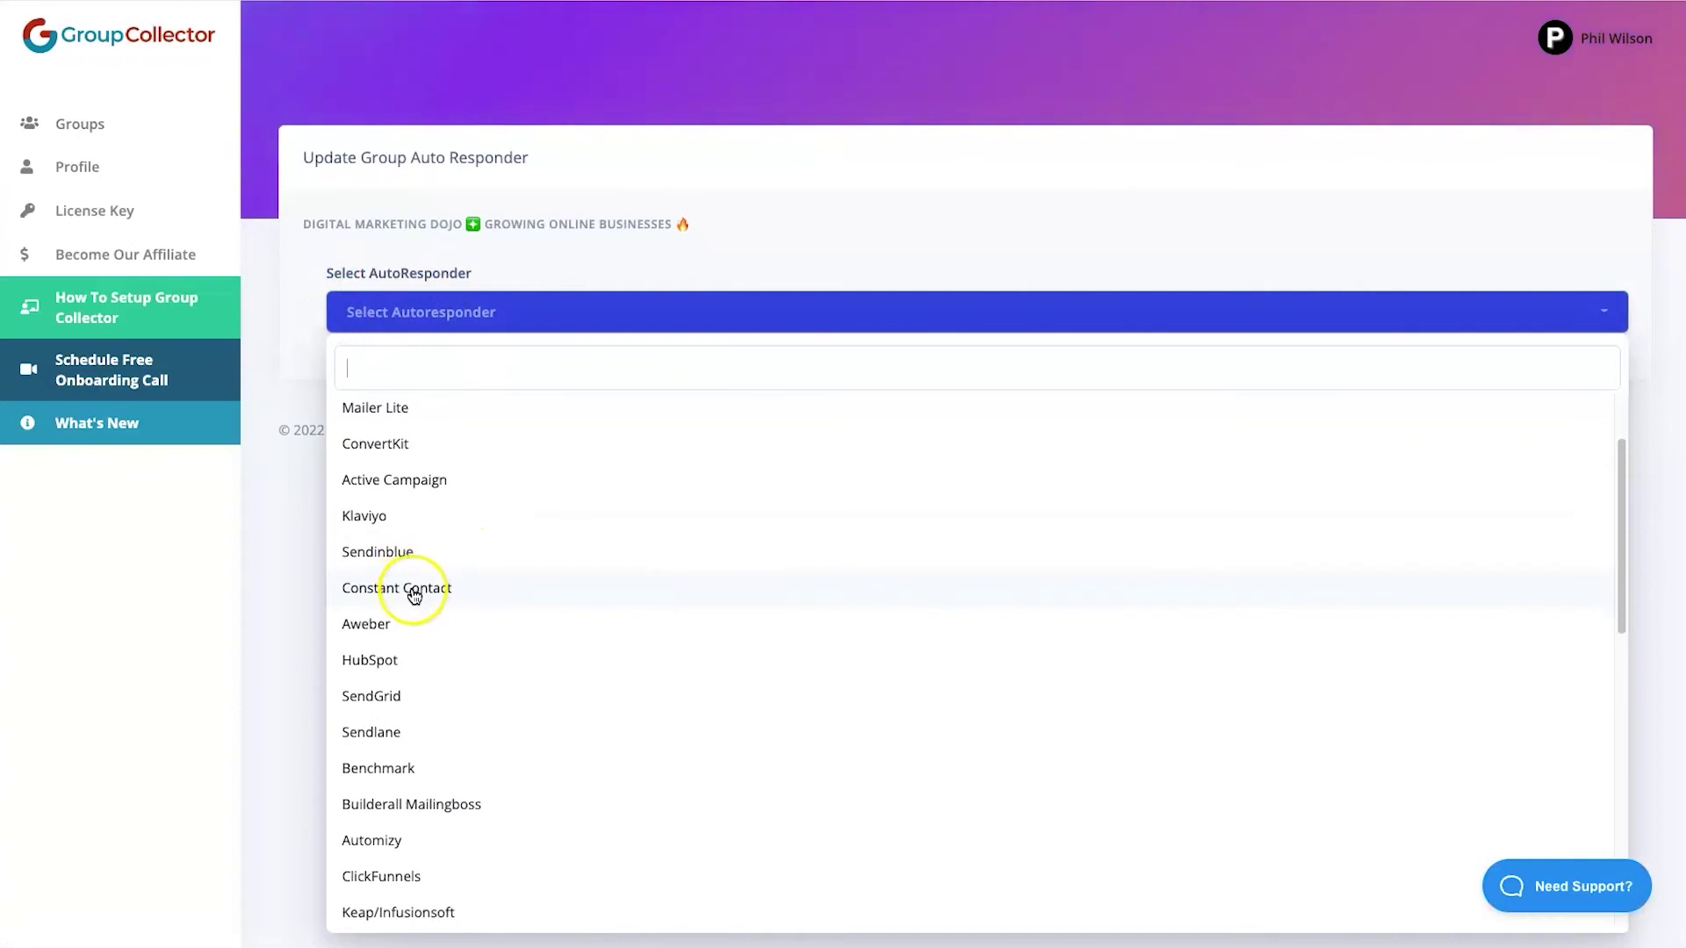
scroll(415, 600, down, 5)
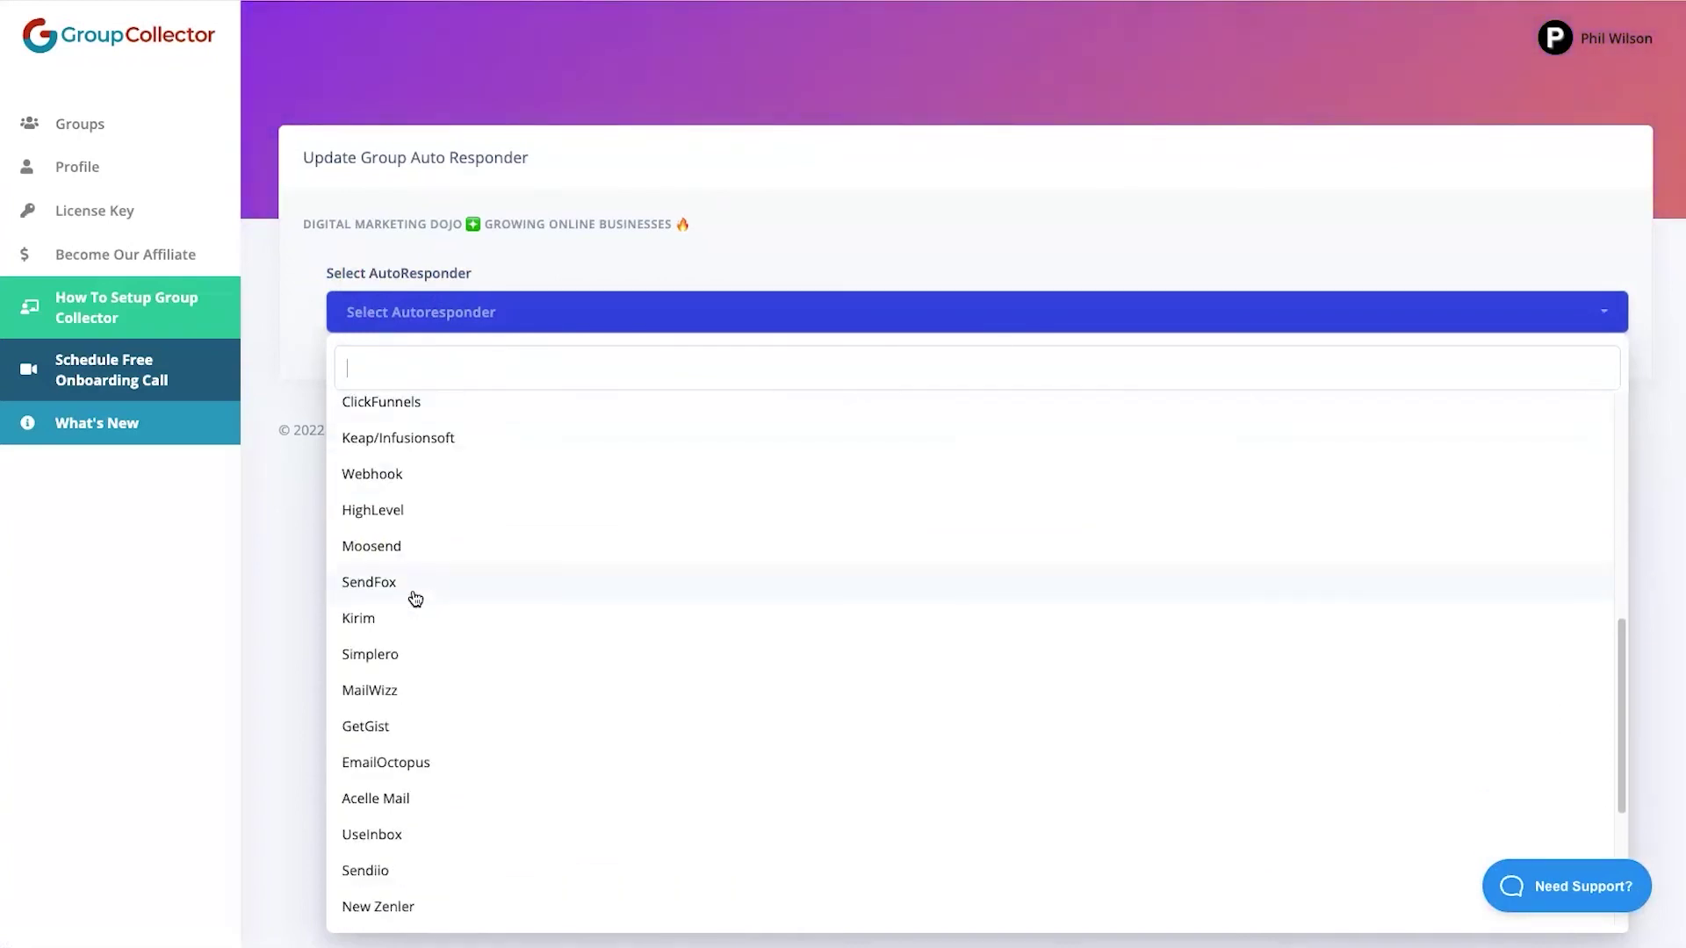
scroll(415, 601, down, 3)
scroll(415, 595, up, 3)
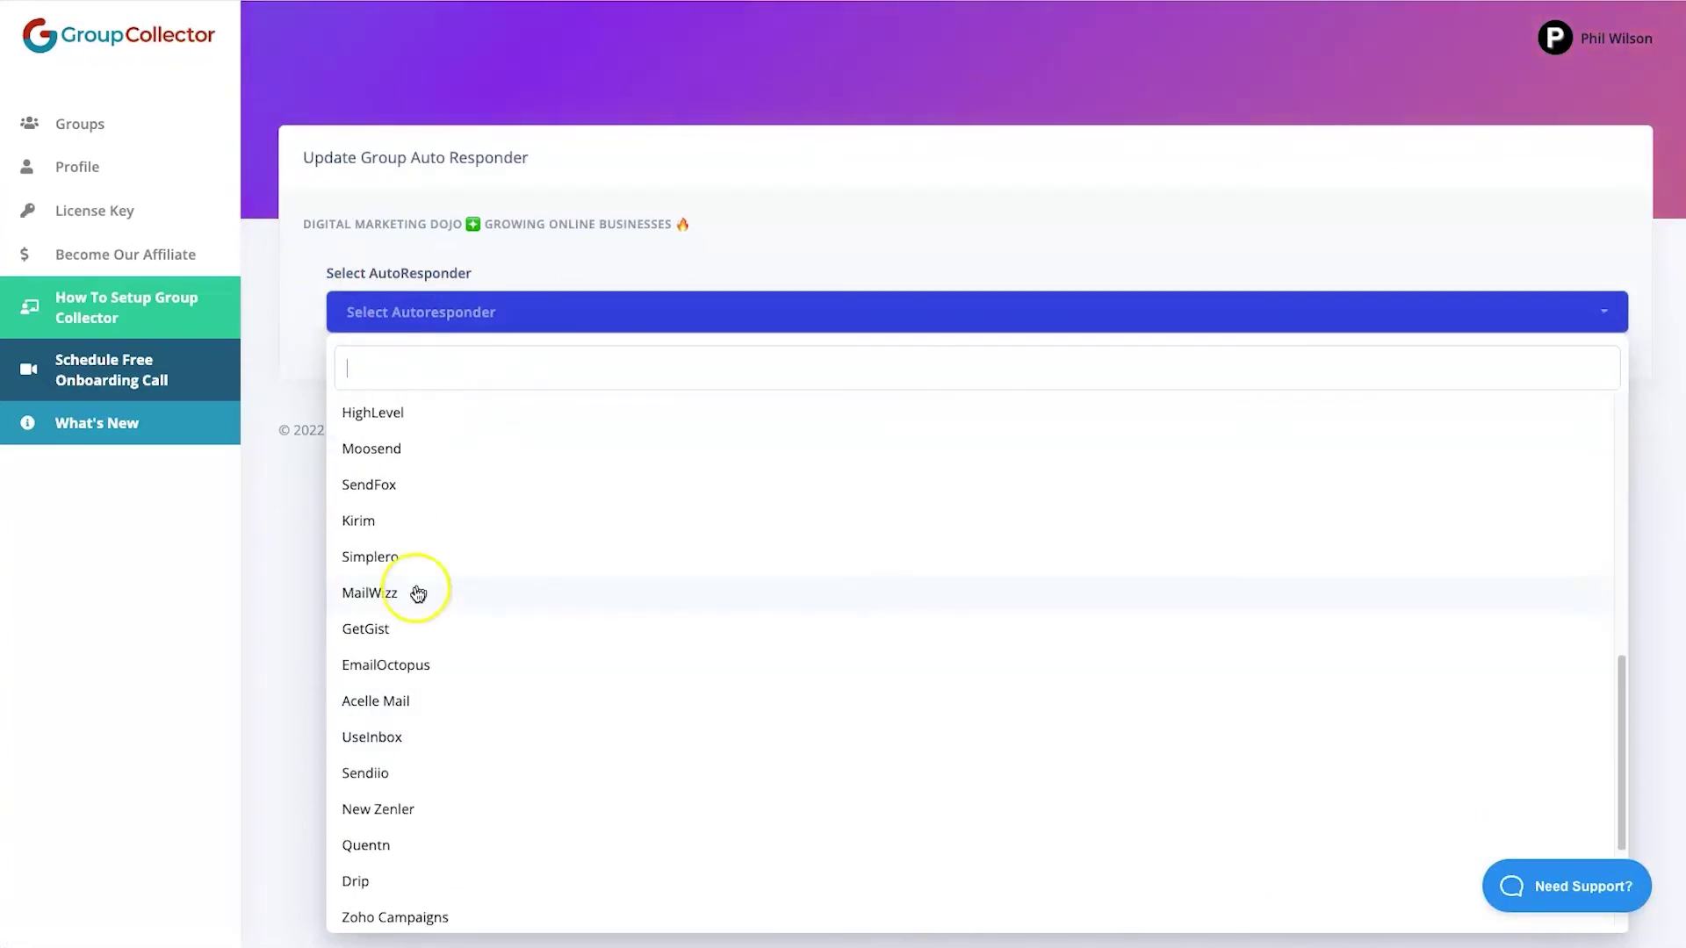
scroll(425, 527, up, 1)
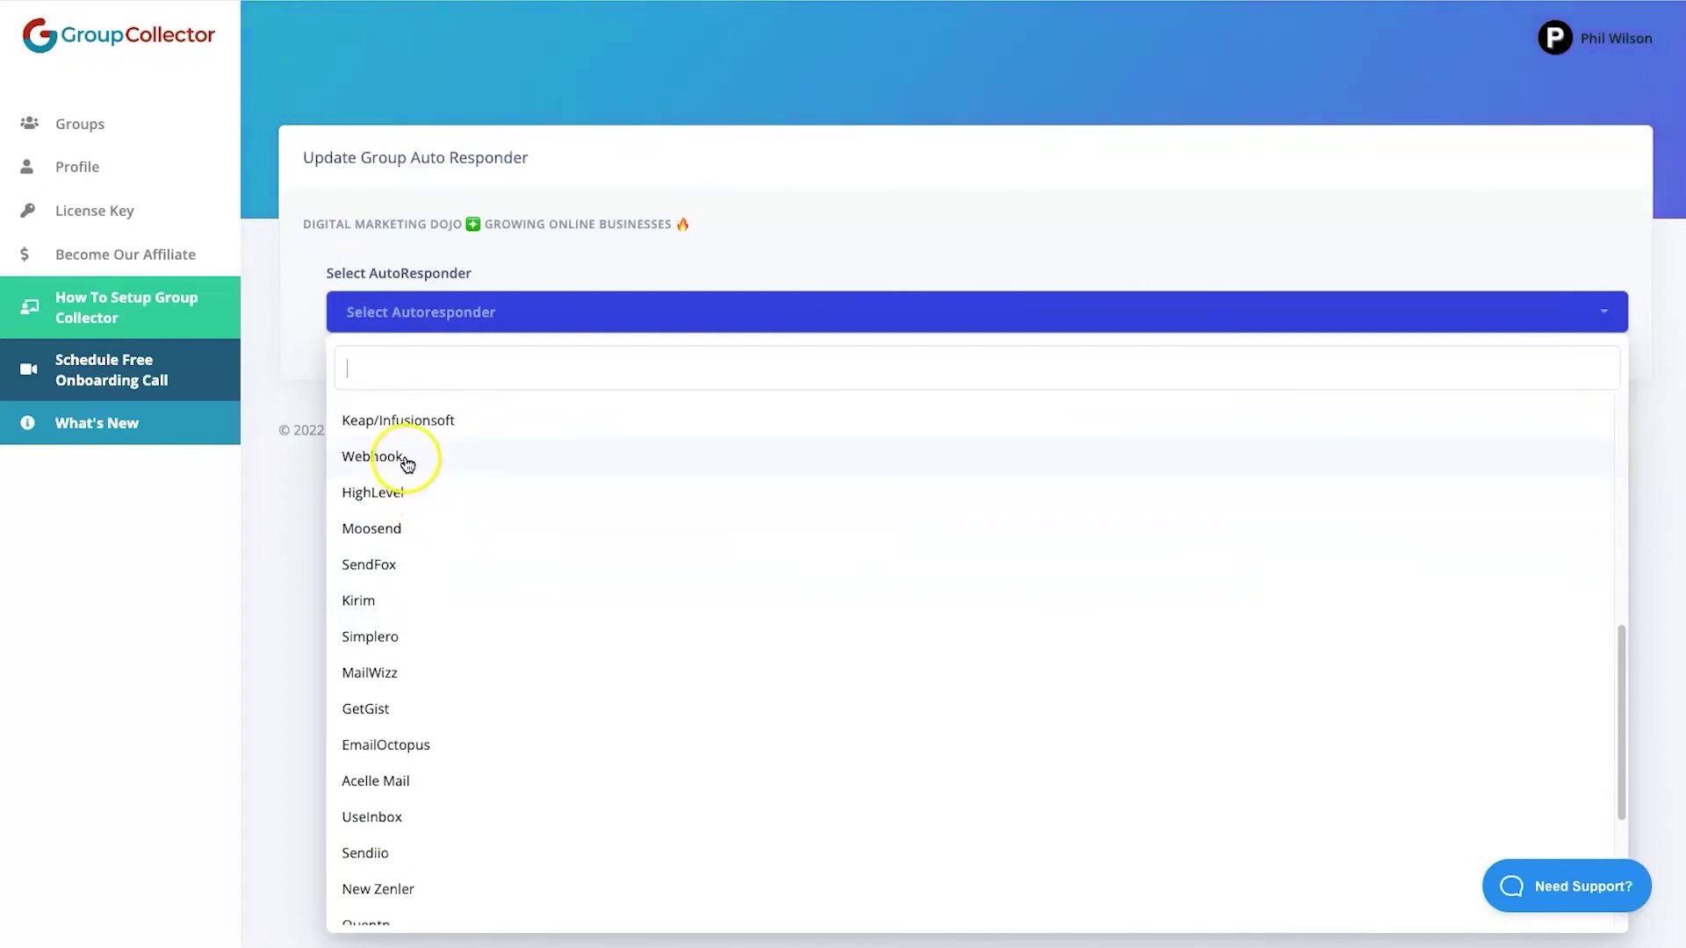
click(406, 458)
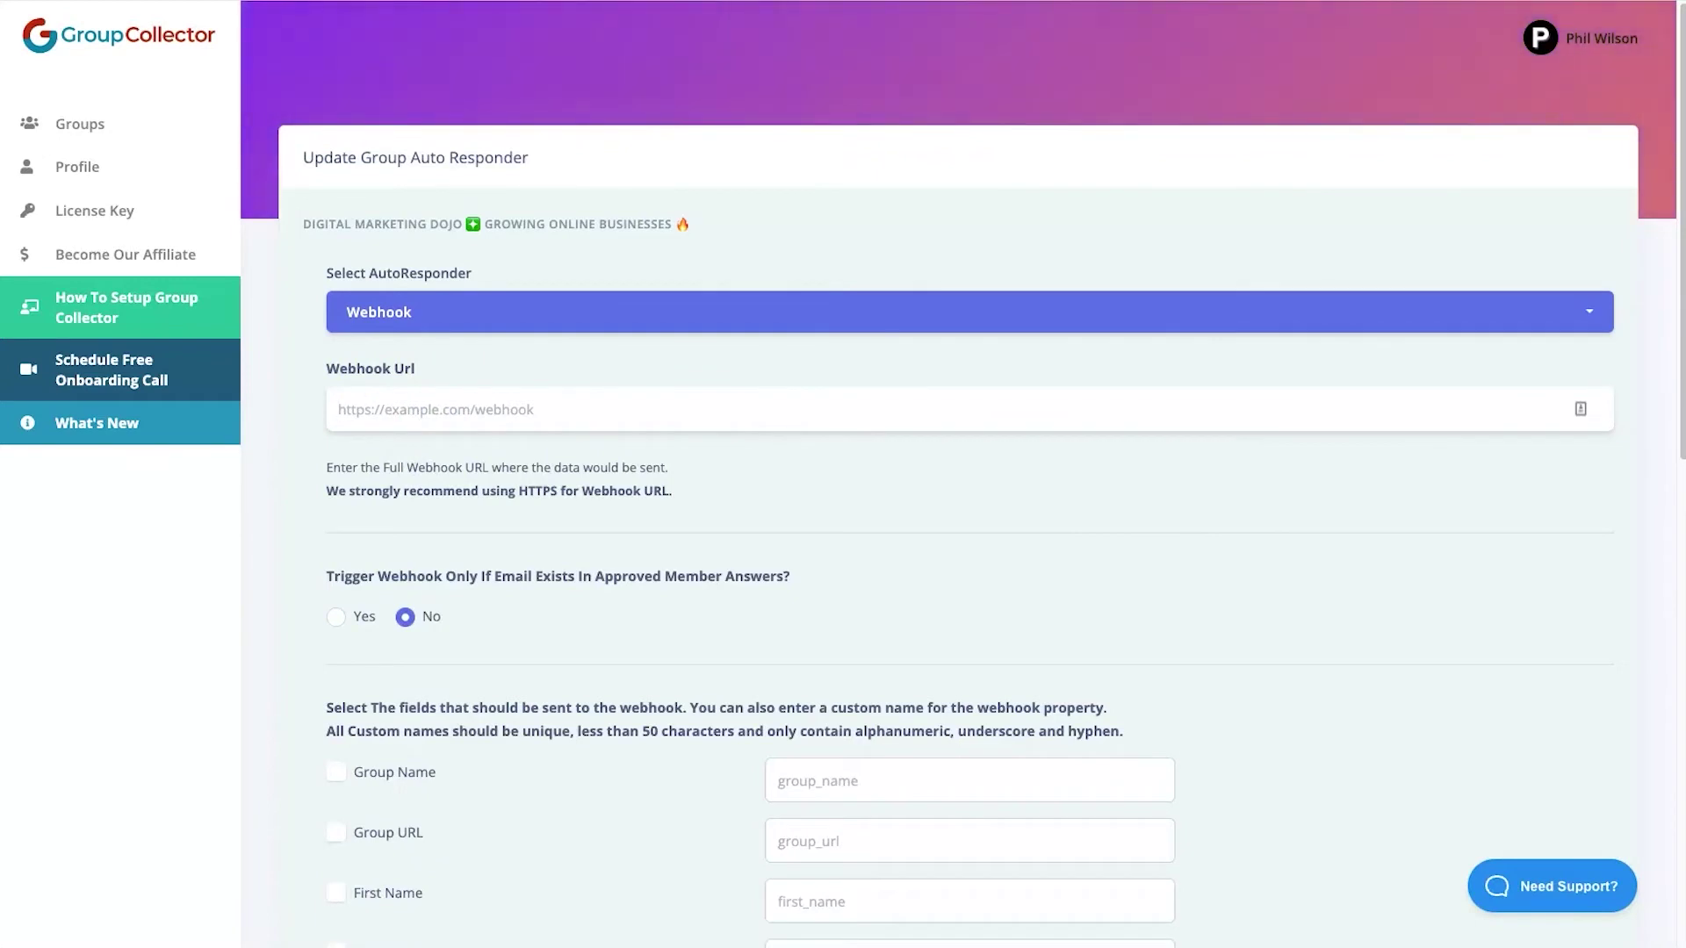
click(338, 410)
Open the Receive Webhook step in Encharge's DMD Facebook Group flow to copy its URL.
click(1493, 2)
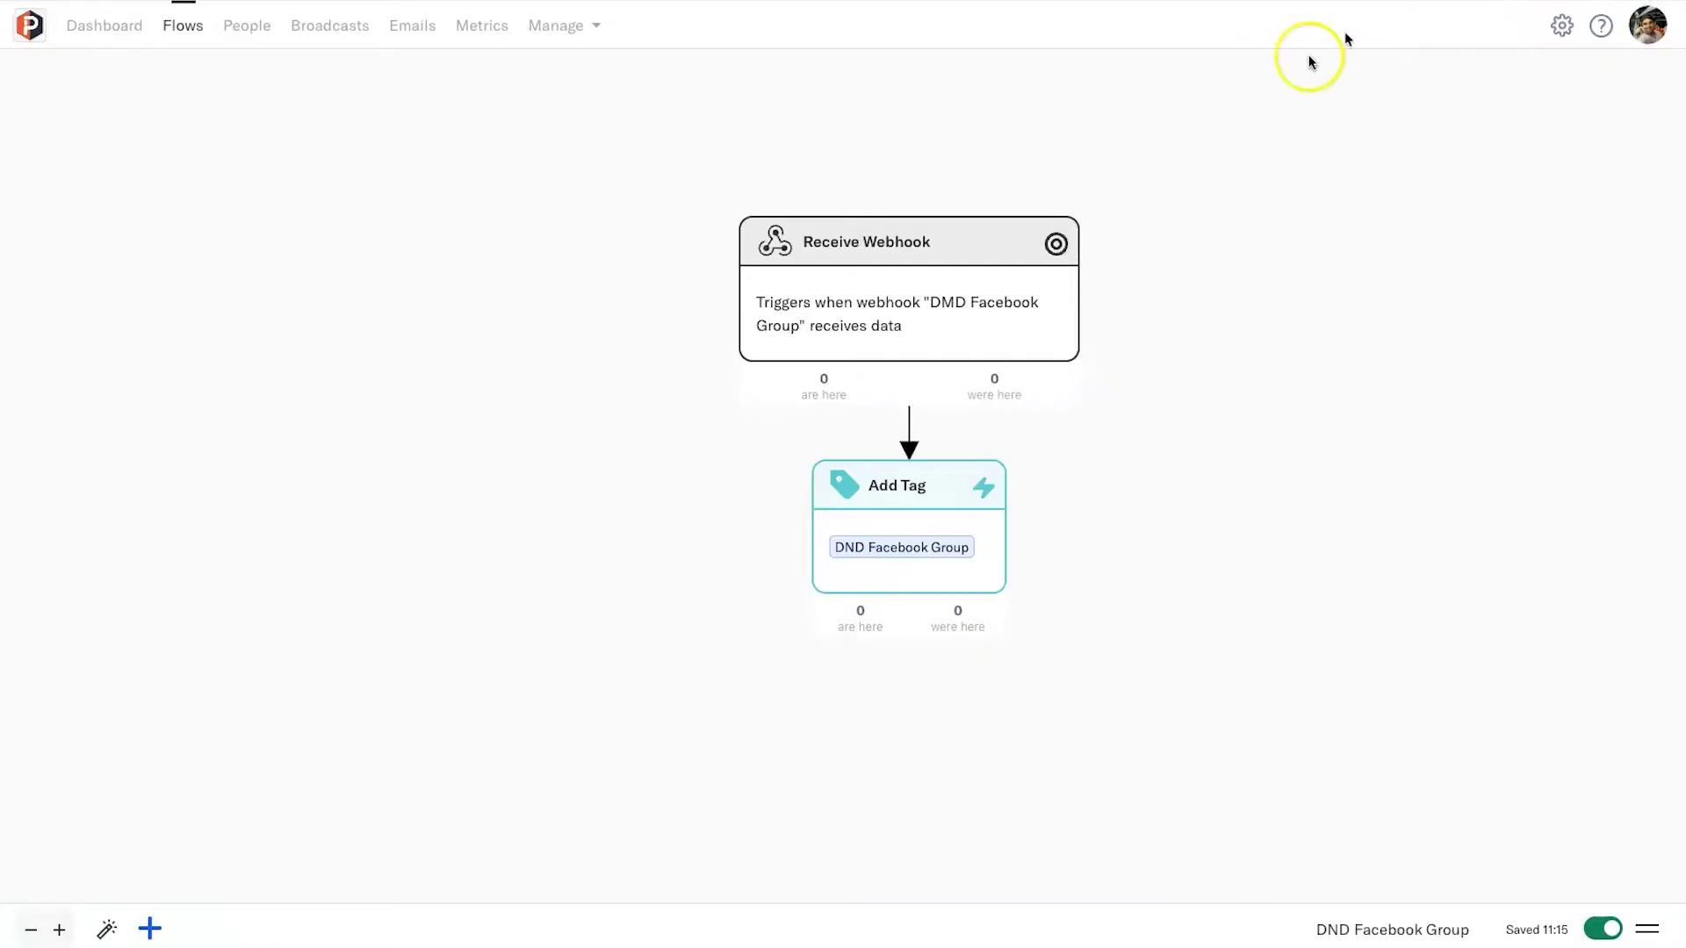
click(858, 310)
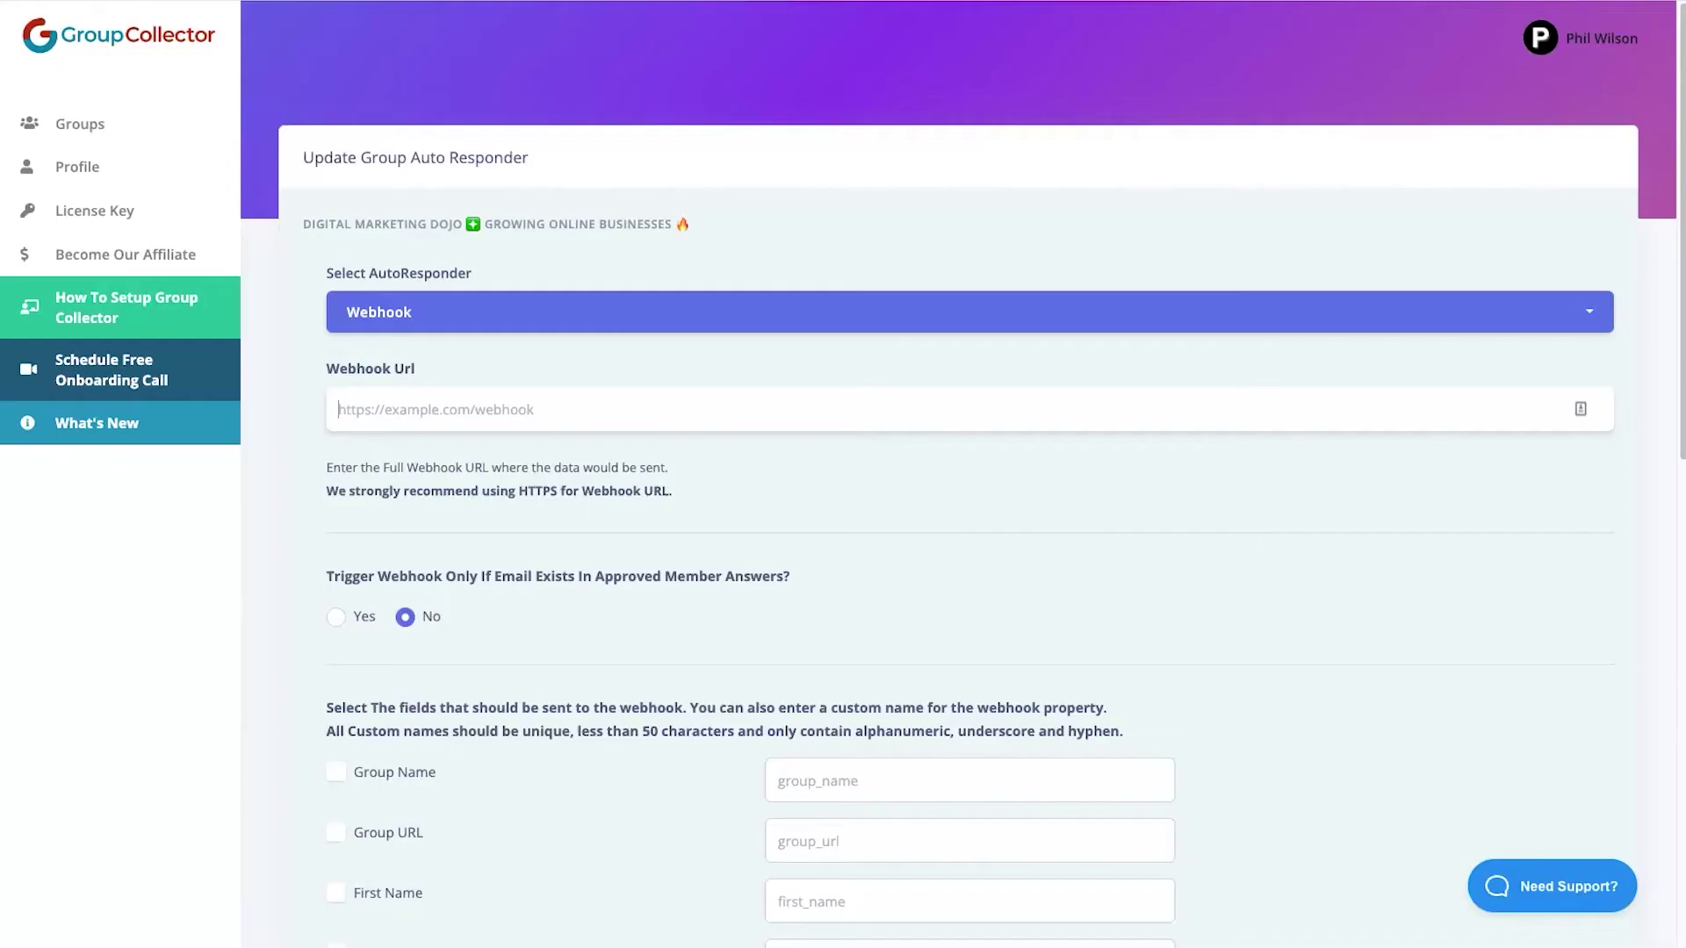
Paste the Encharge hook into Webhook Url and tick First Name, Last Name, Full Name and Email.
right_click(359, 404)
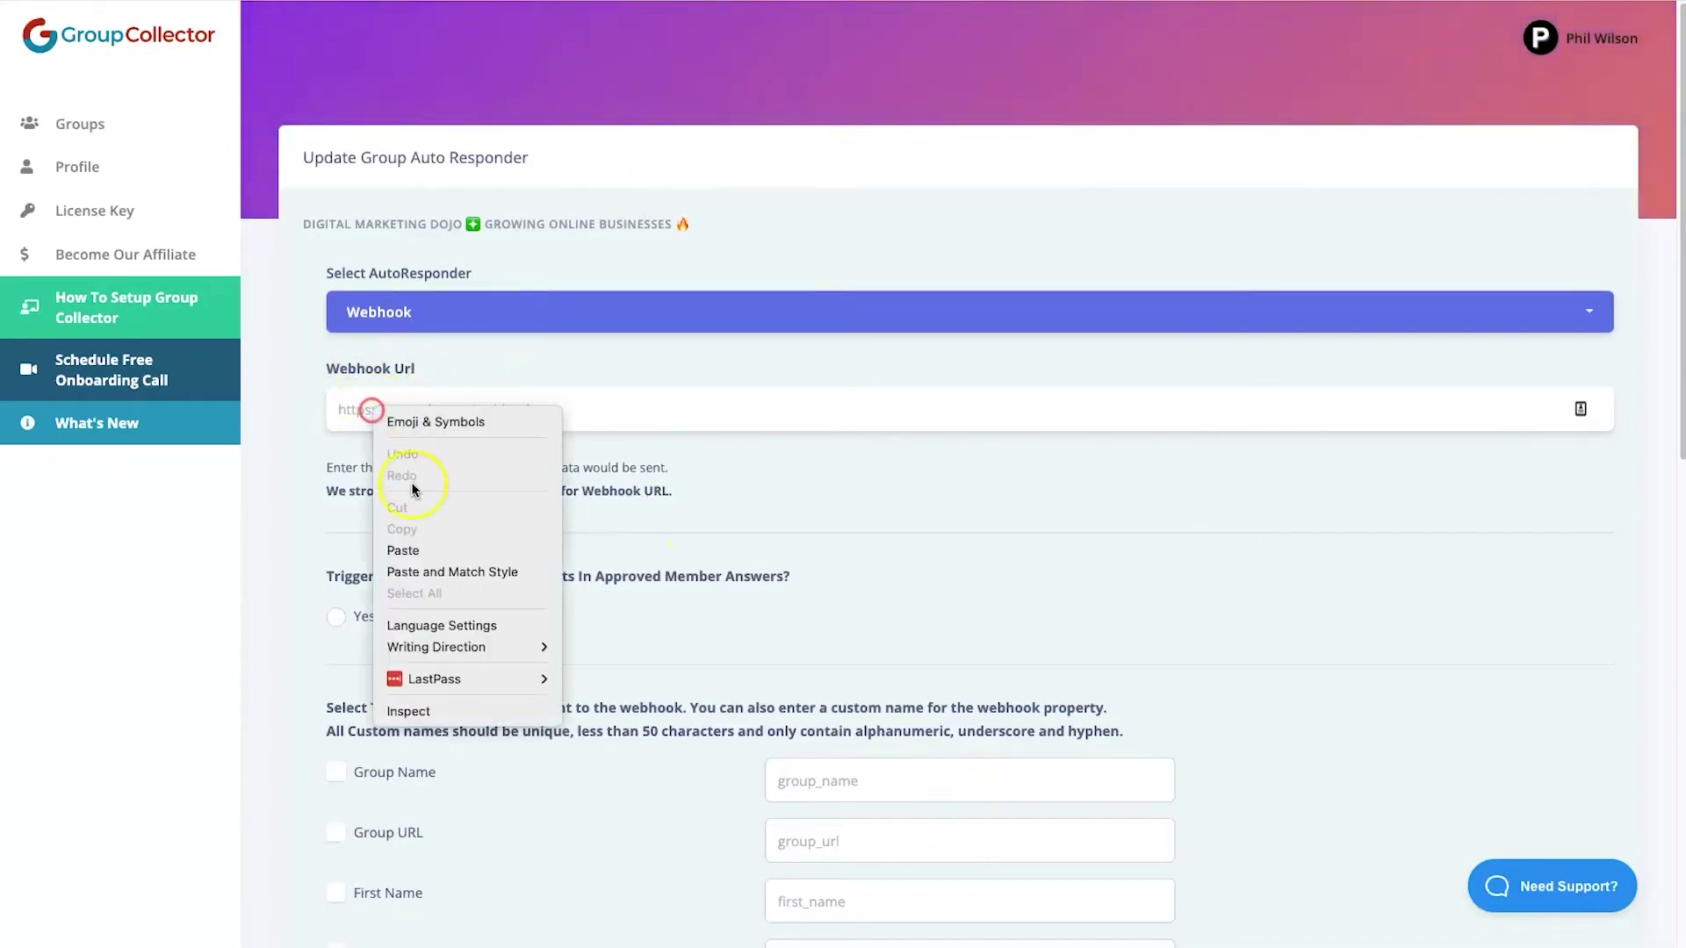
click(418, 546)
scroll(648, 523, down, 5)
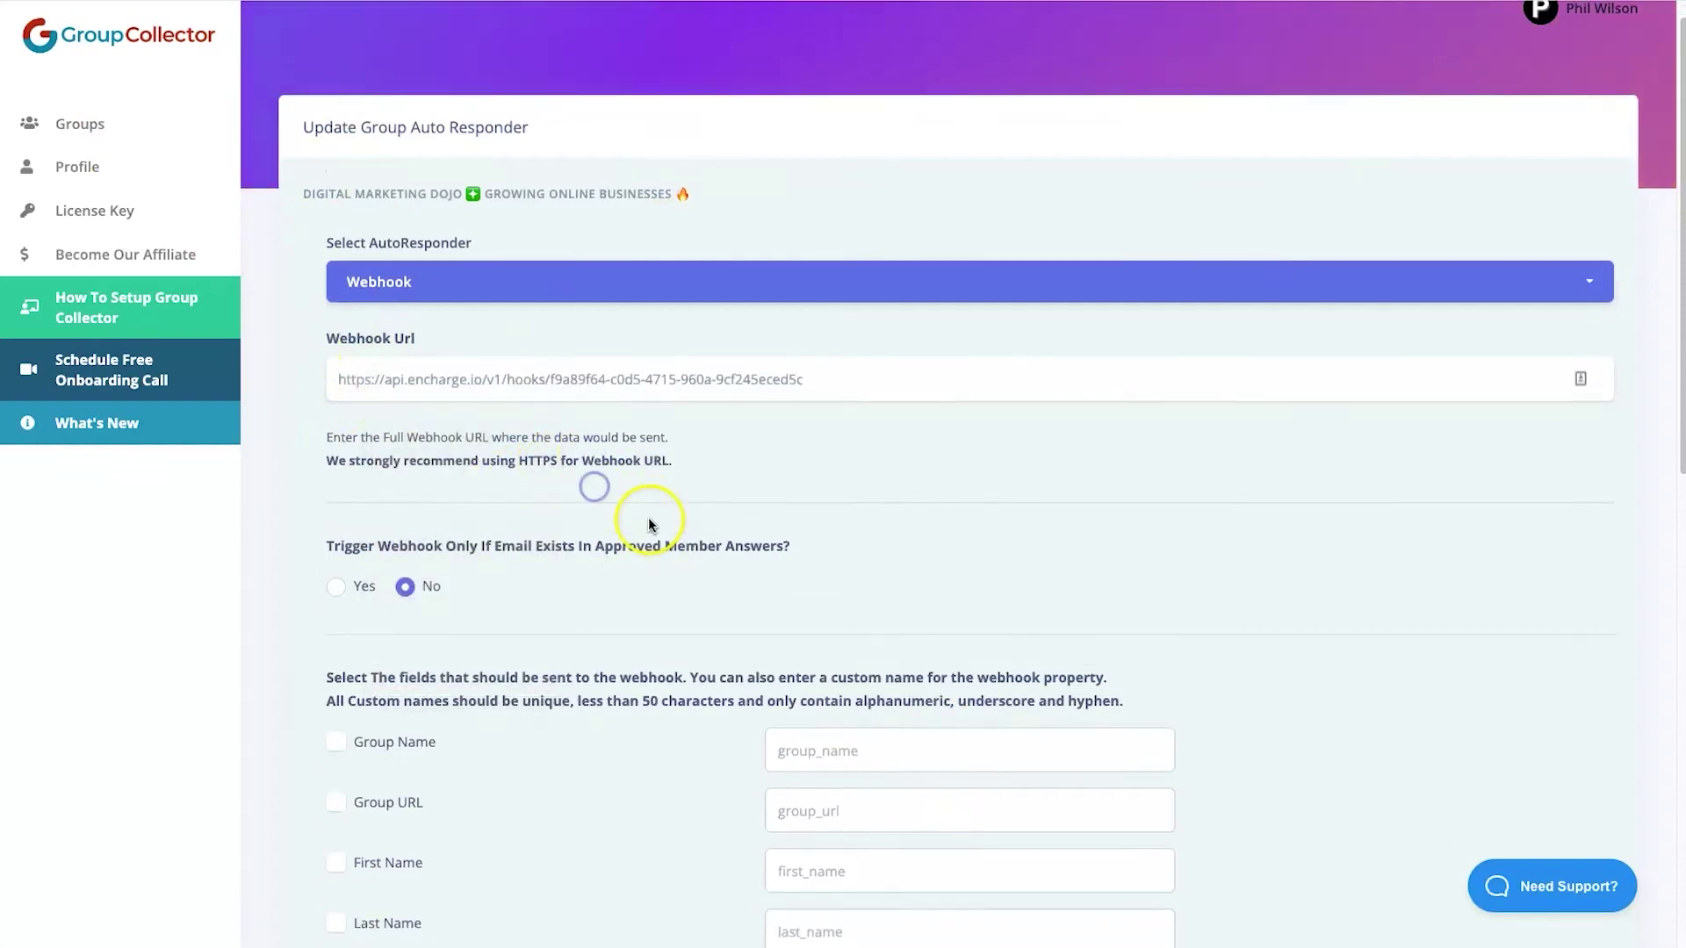
scroll(414, 345, down, 1)
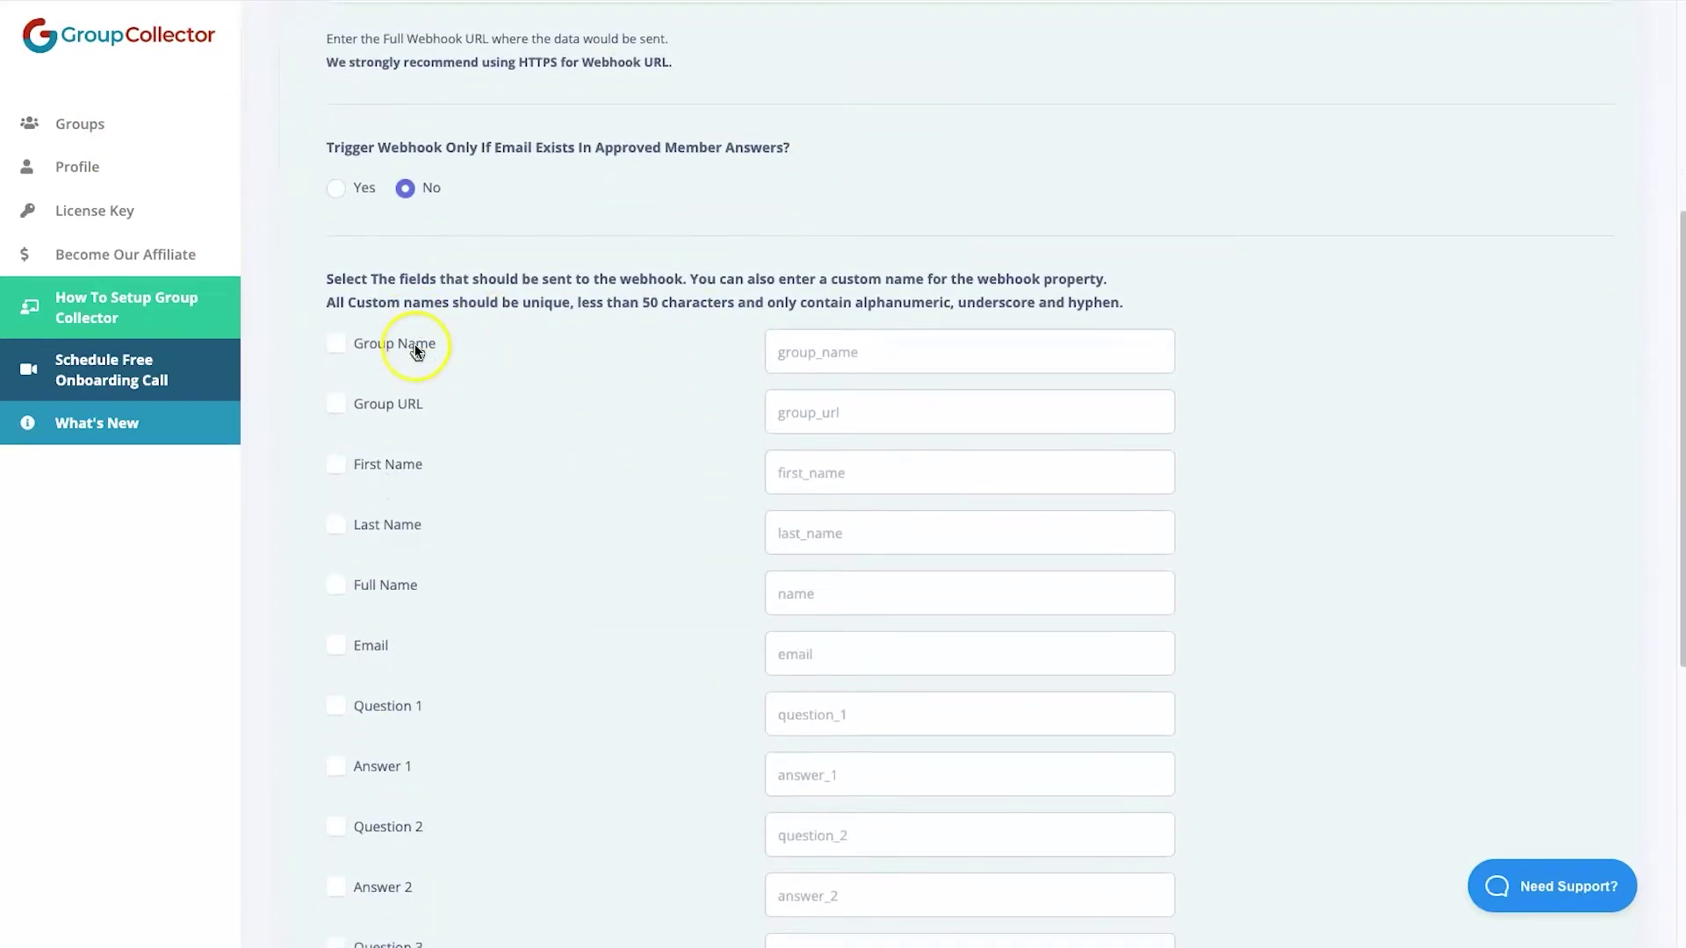
scroll(463, 347, down, 4)
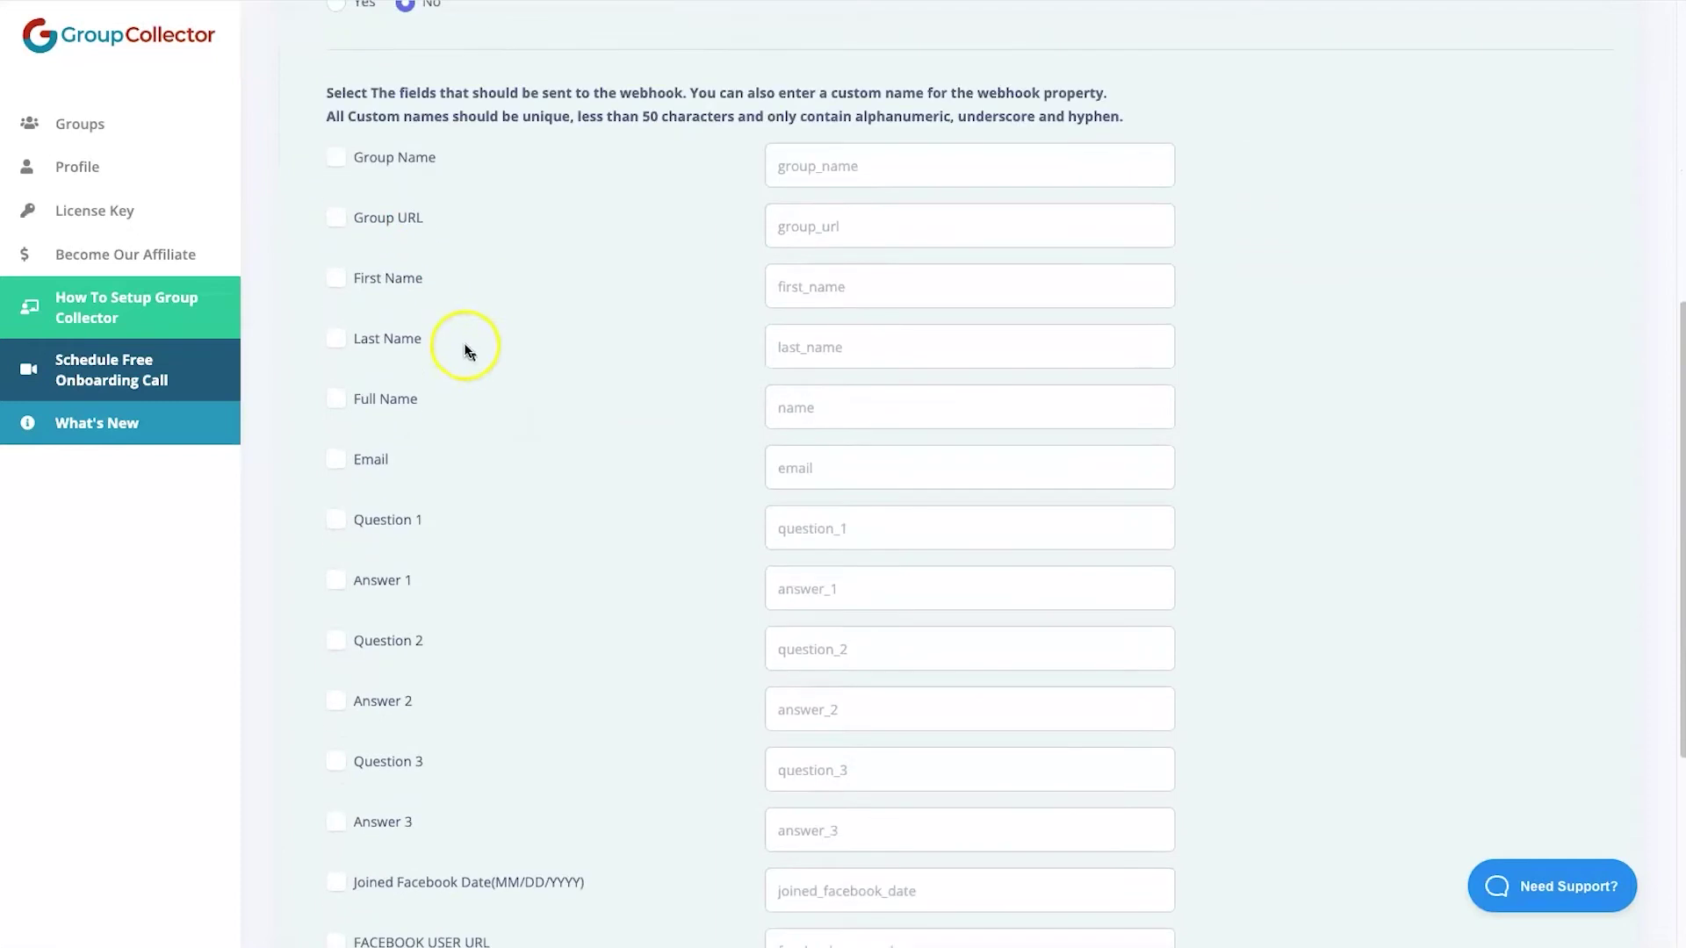
scroll(610, 665, up, 9)
scroll(610, 665, down, 8)
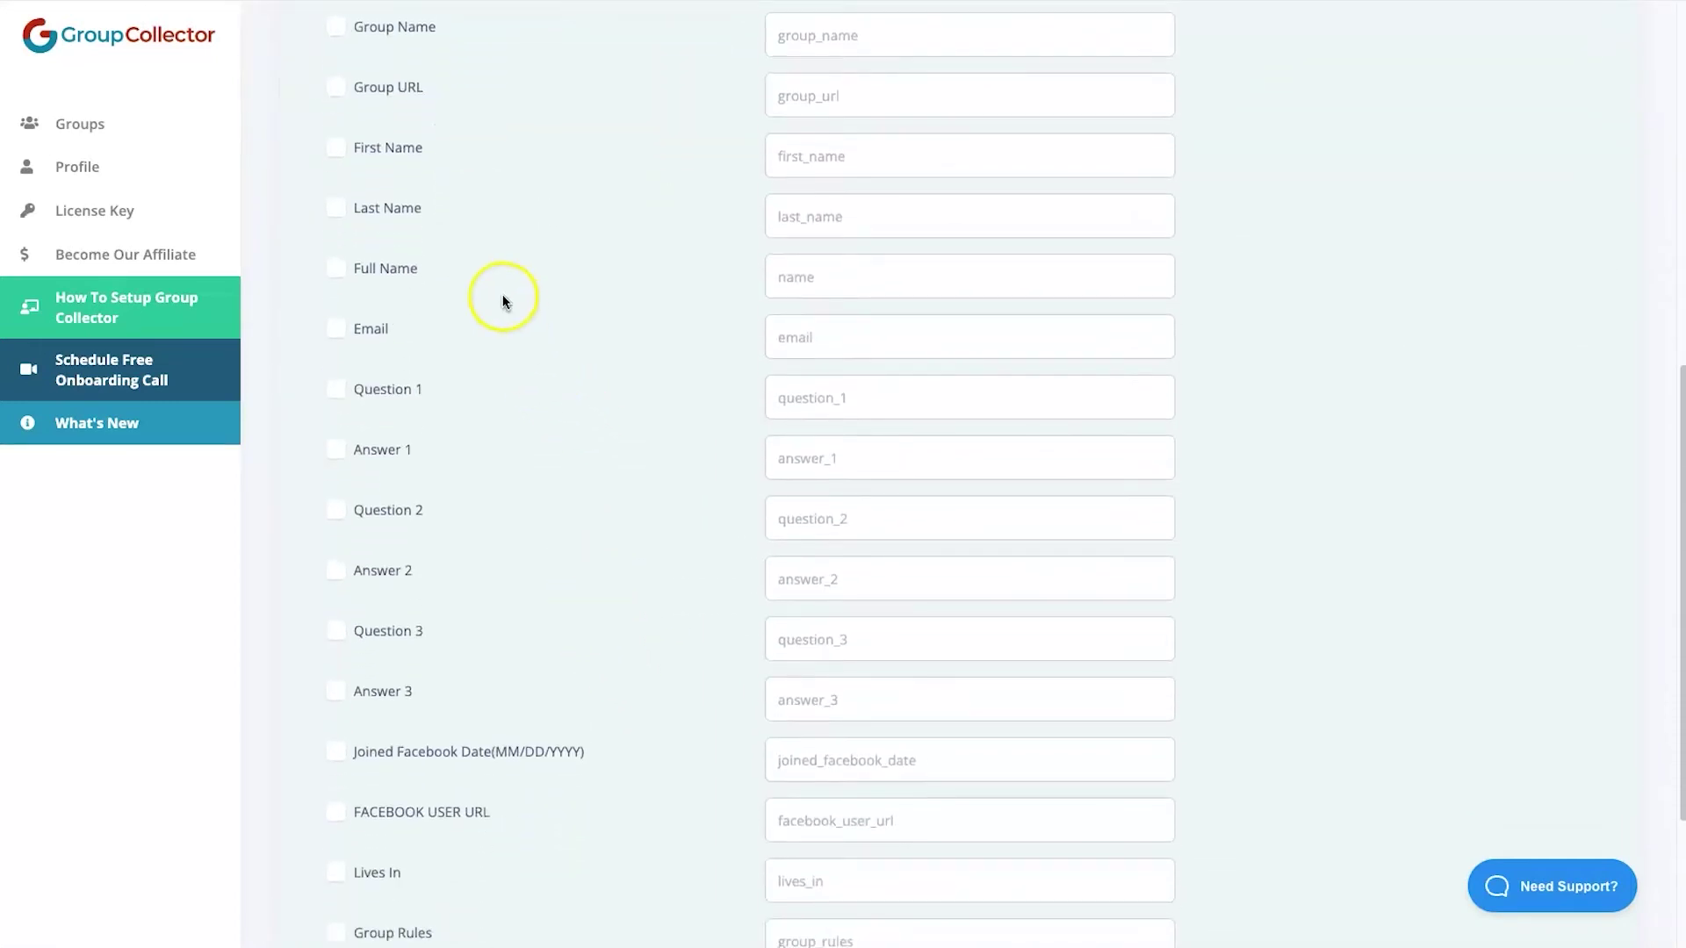
scroll(518, 295, up, 1)
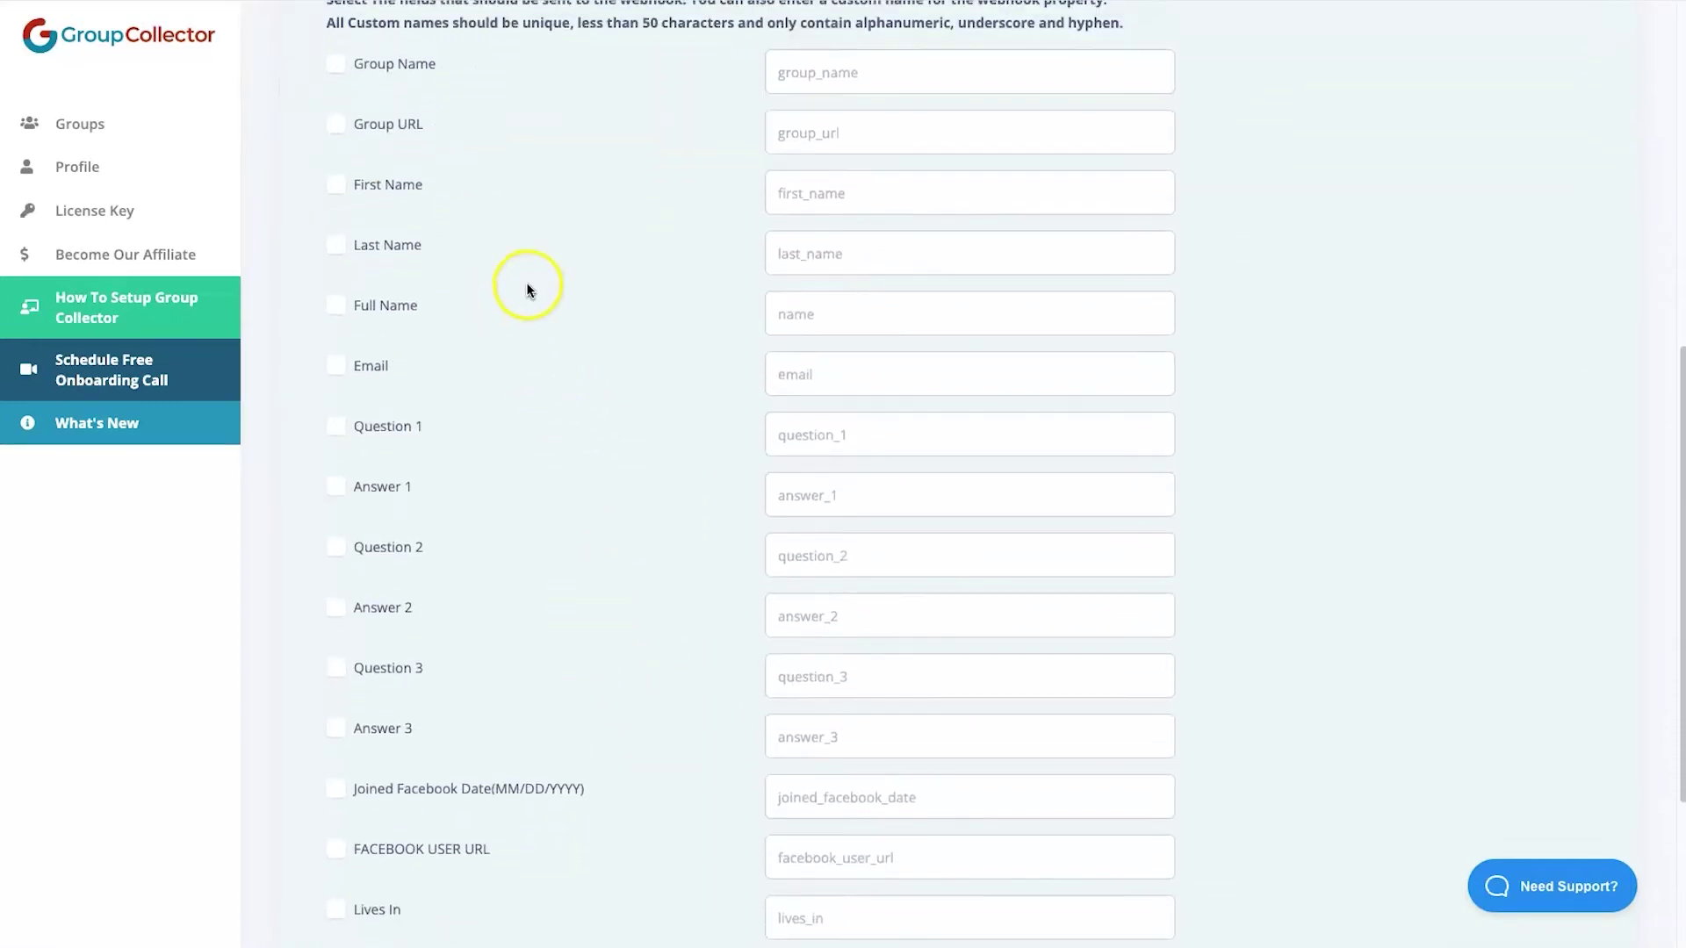
click(382, 193)
click(380, 245)
click(372, 306)
click(363, 364)
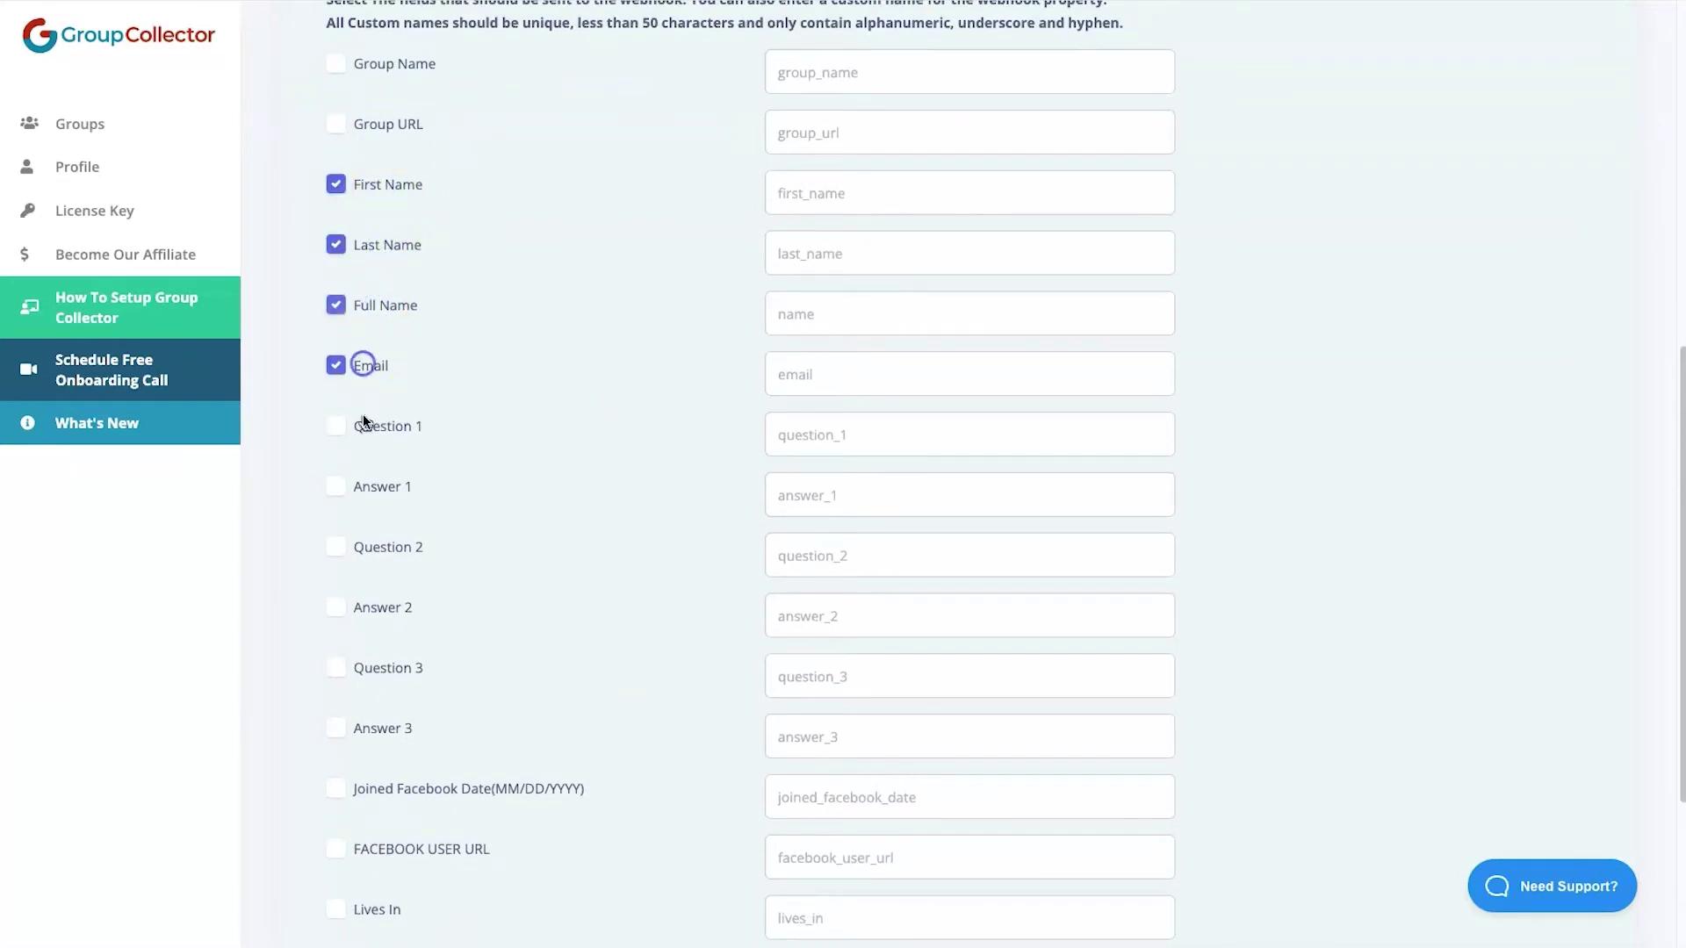
Leave every Question and Answer field unticked, keeping Facebook User URL and Lives In selected.
scroll(539, 844, down, 1)
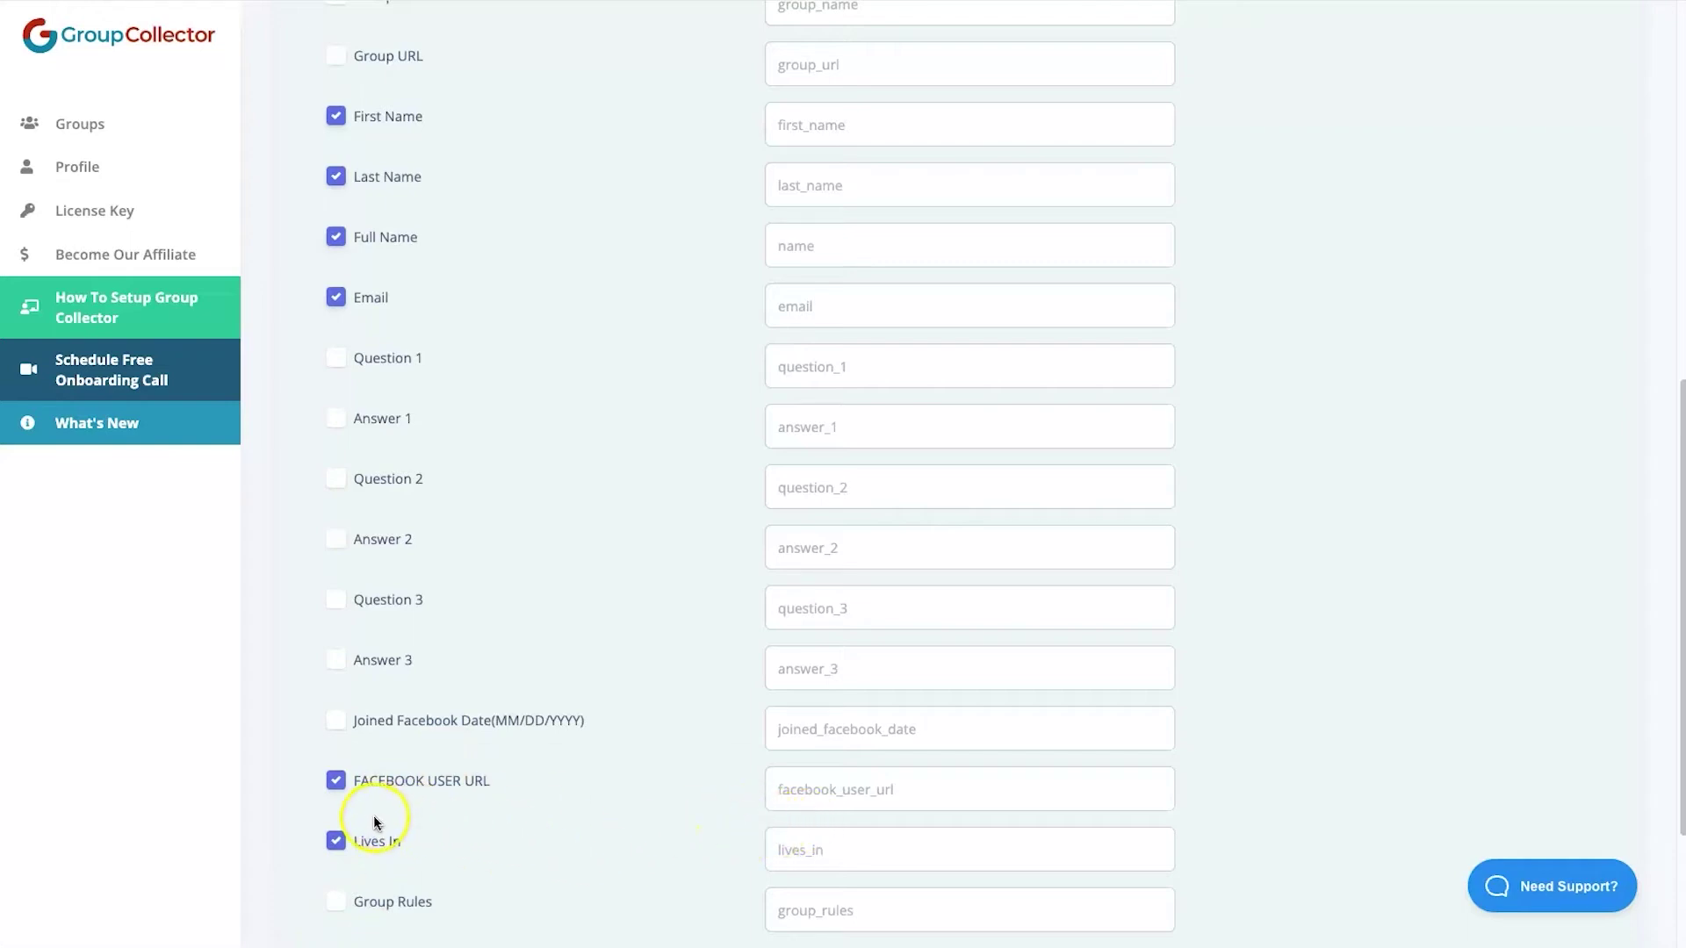
scroll(390, 825, up, 2)
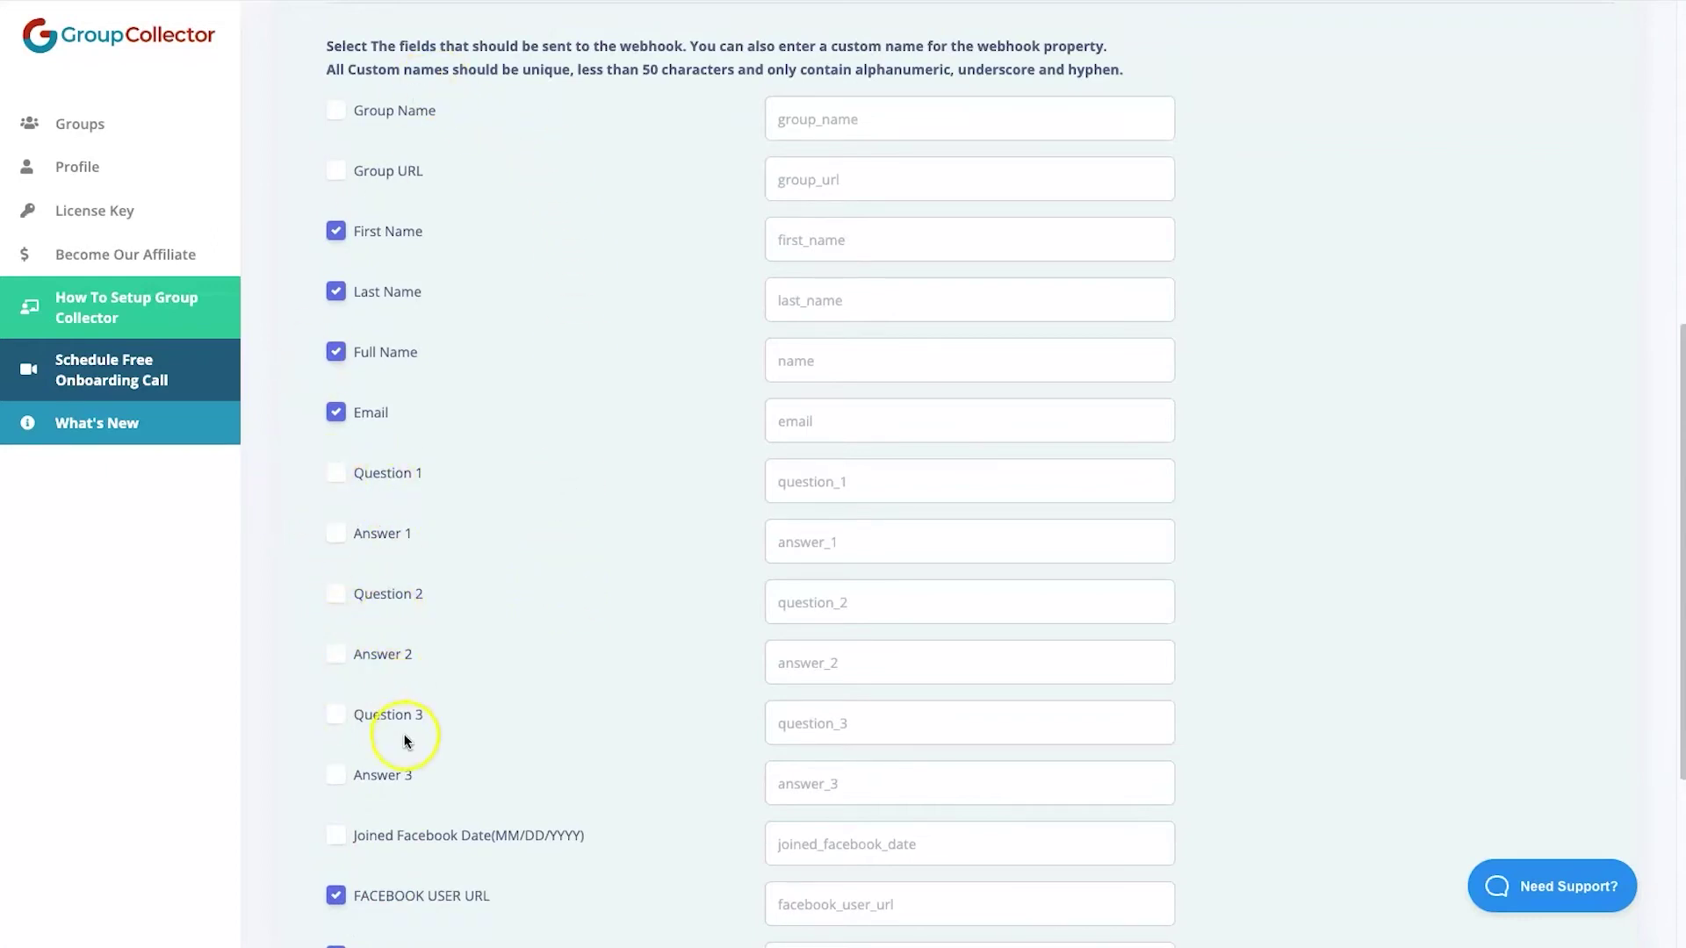
click(376, 479)
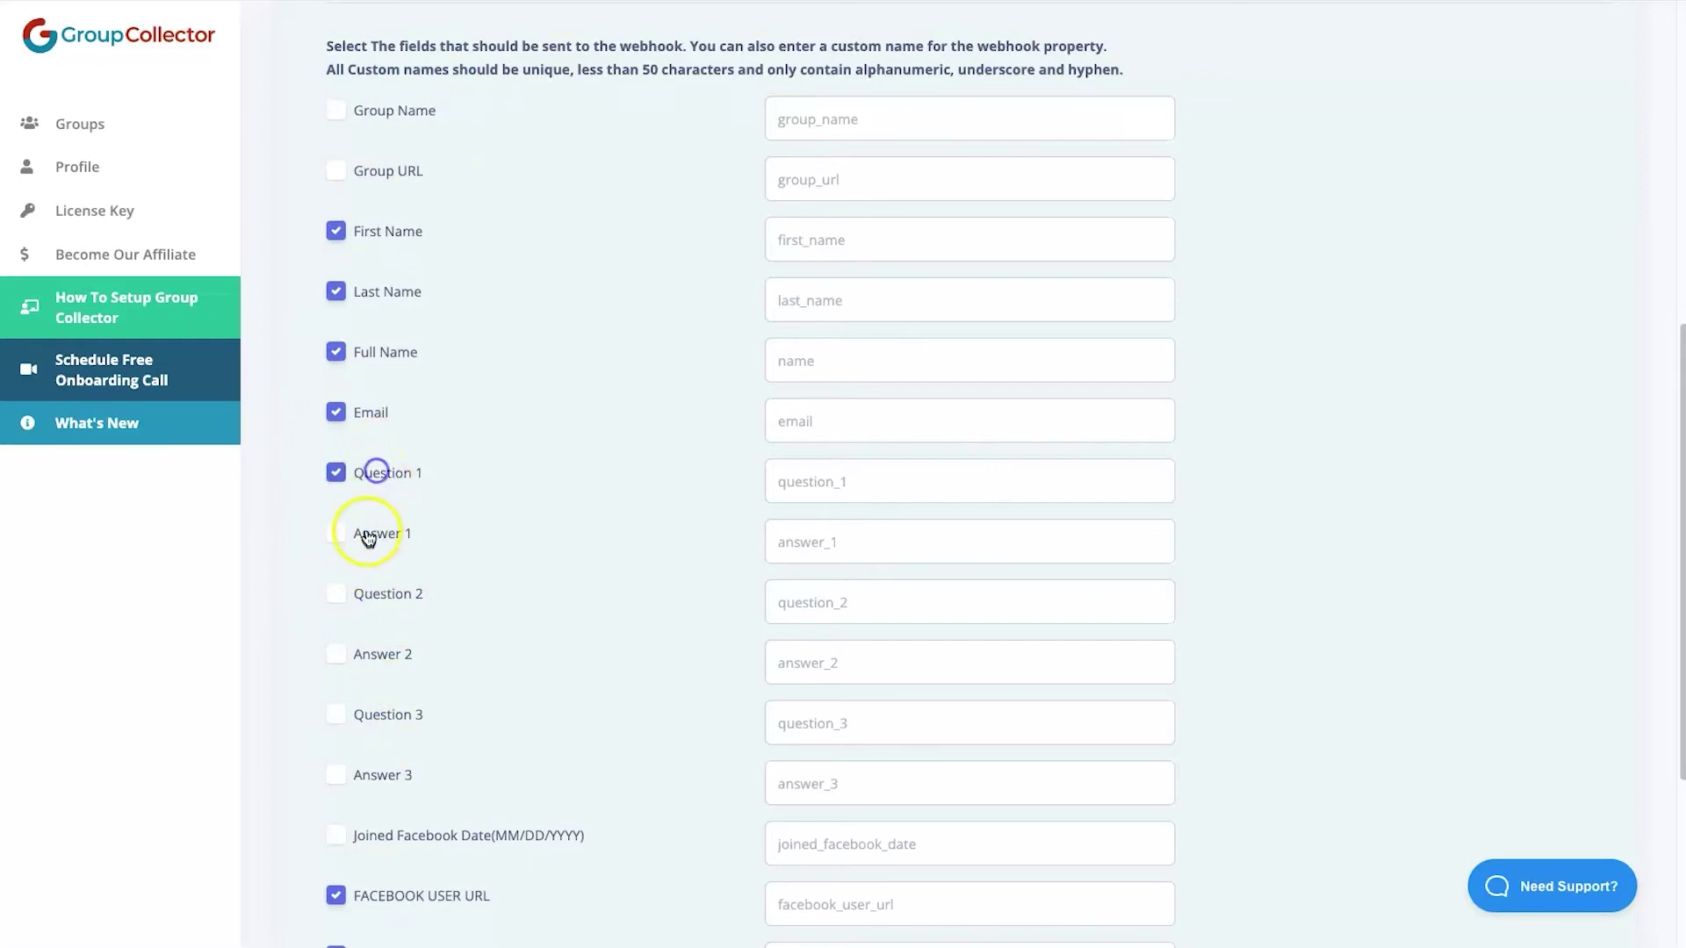
click(339, 474)
click(347, 534)
click(360, 654)
click(362, 772)
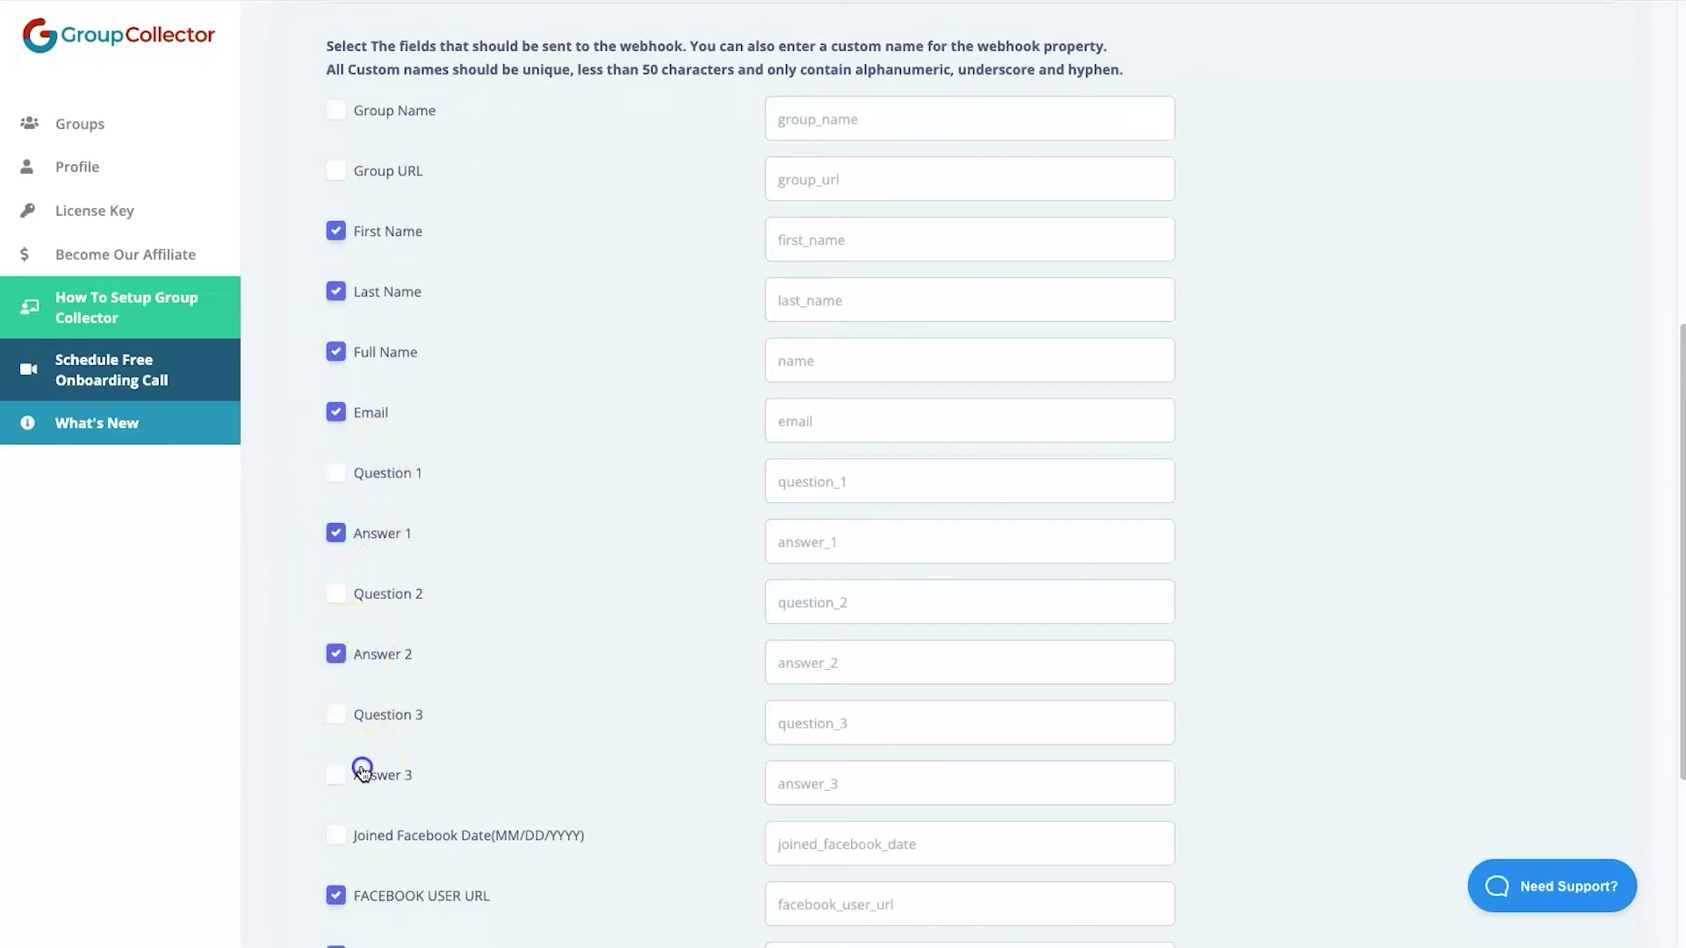
click(370, 632)
click(360, 773)
click(350, 640)
click(361, 511)
click(361, 587)
click(361, 679)
Update the webhook with Facebook User URL named facebook_url and Lives In named city.
scroll(412, 622, down, 1)
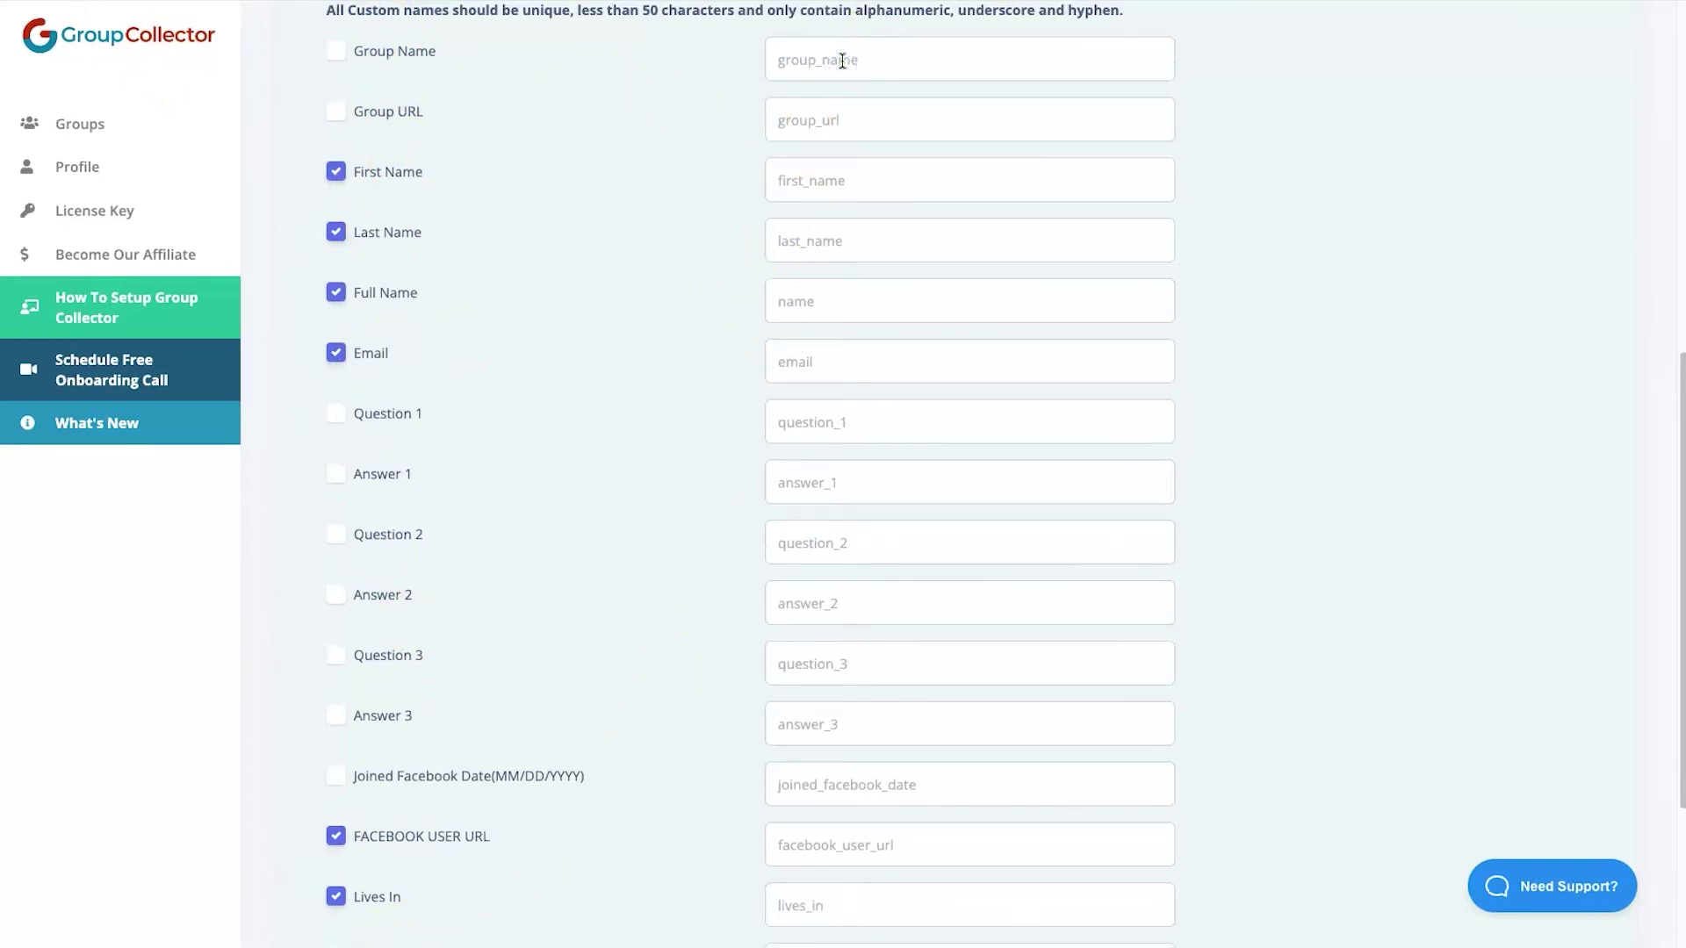
scroll(843, 459, down, 5)
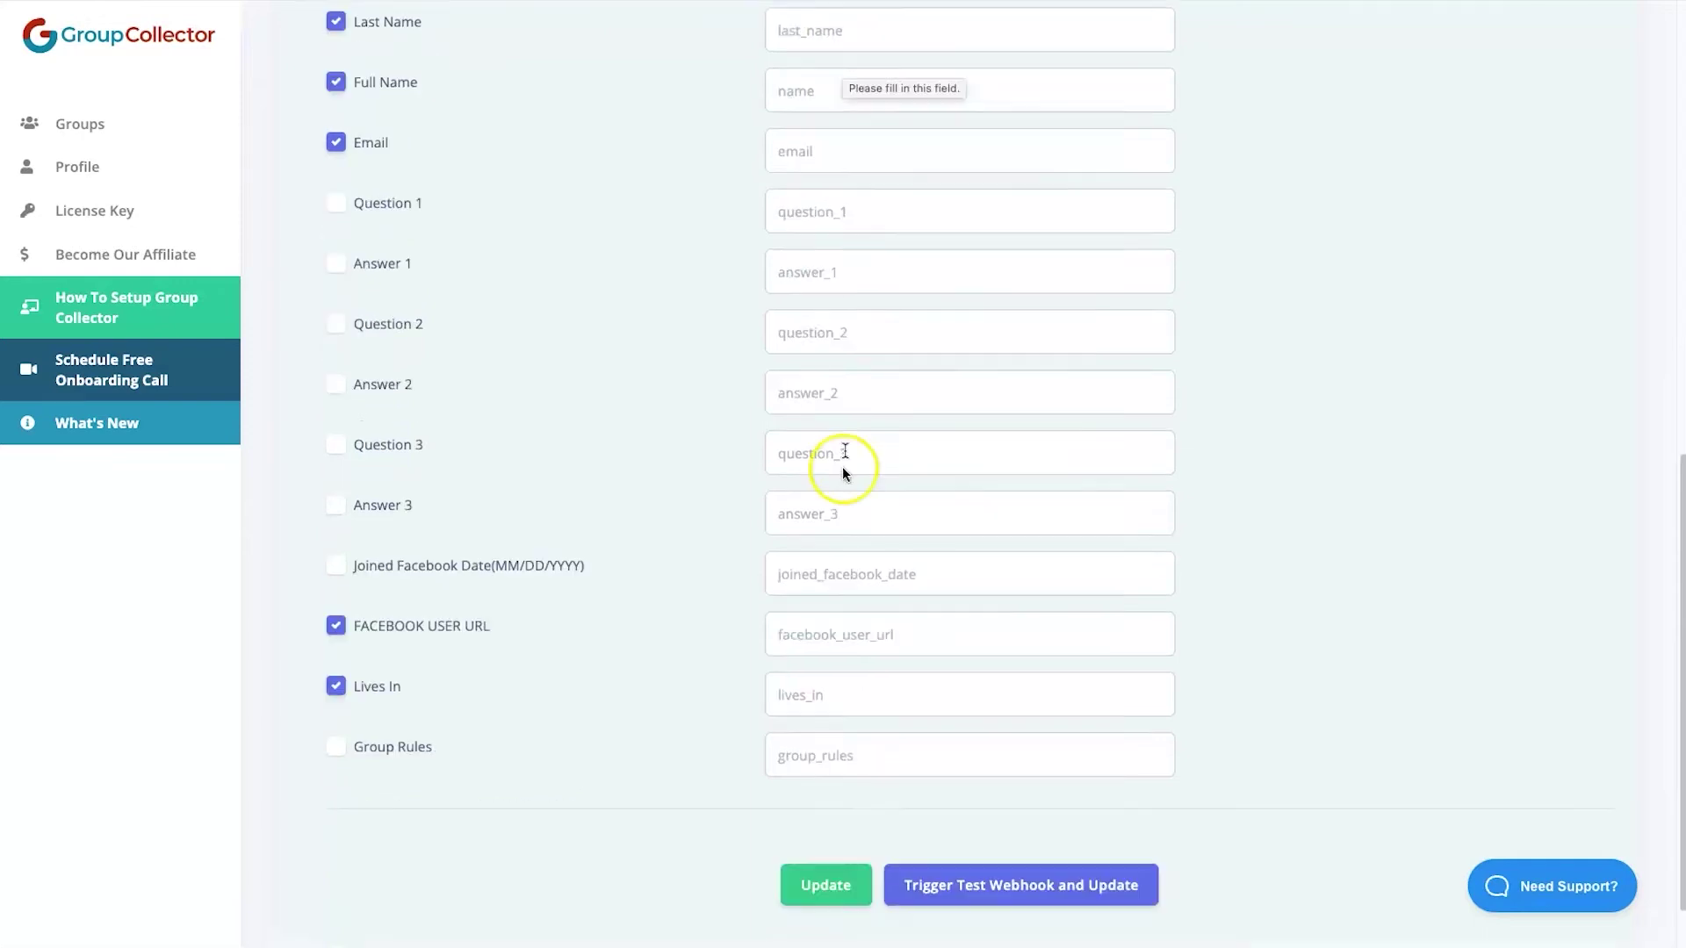
click(824, 803)
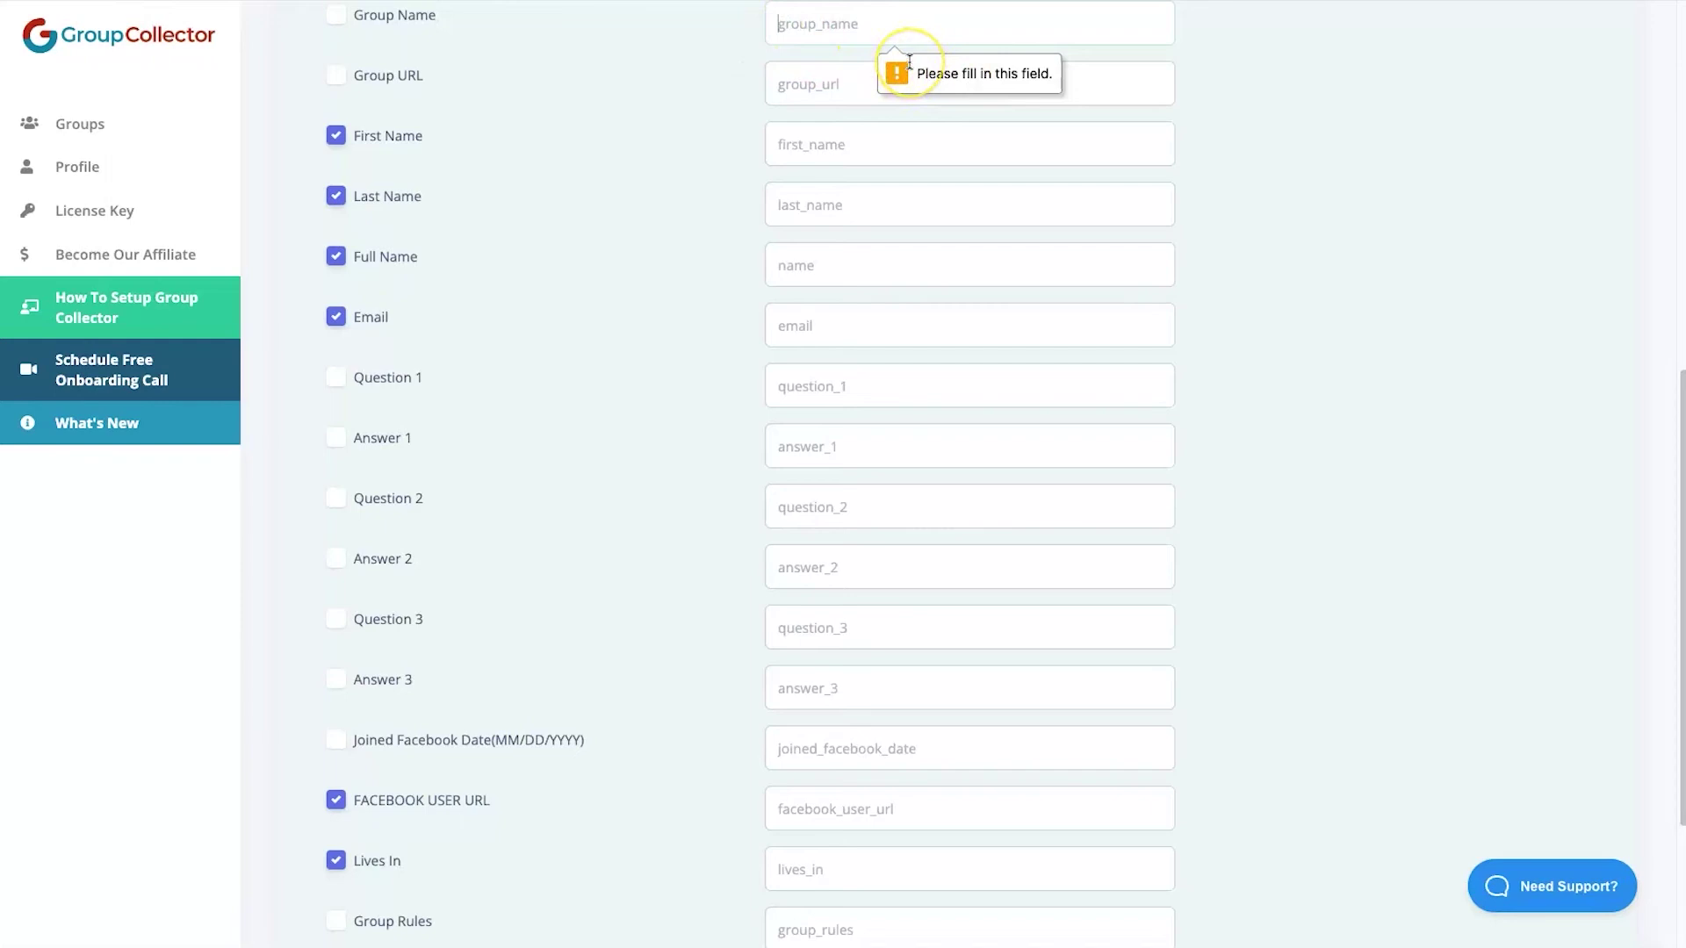
text(group_name)
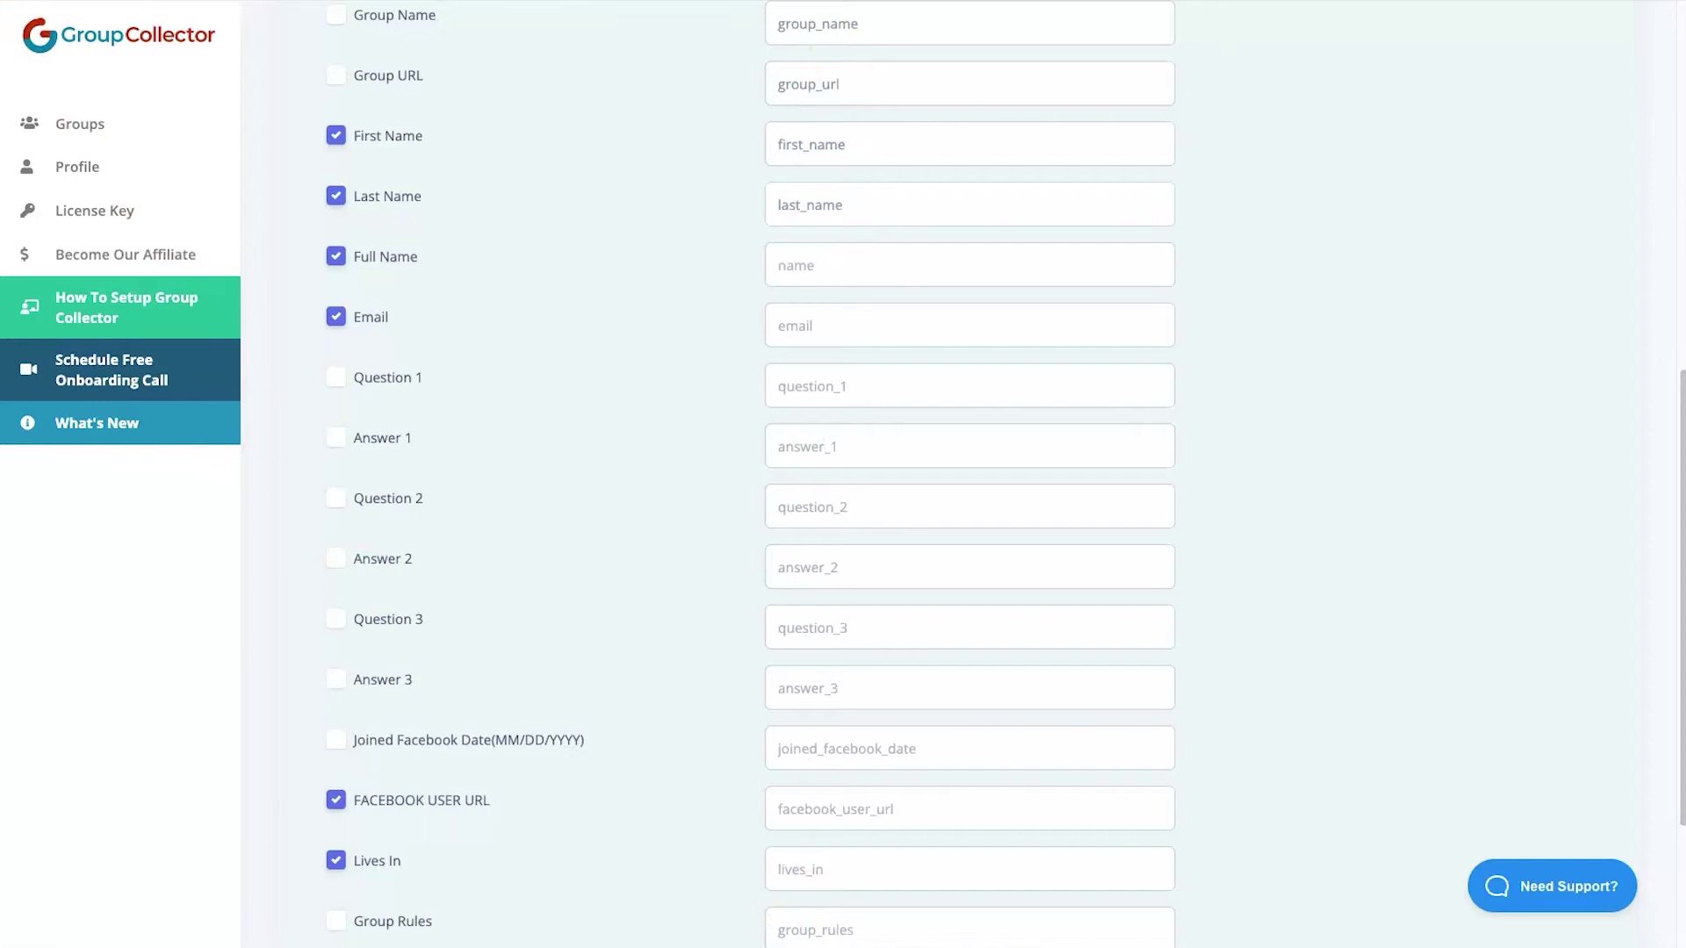
scroll(1324, 404, down, 5)
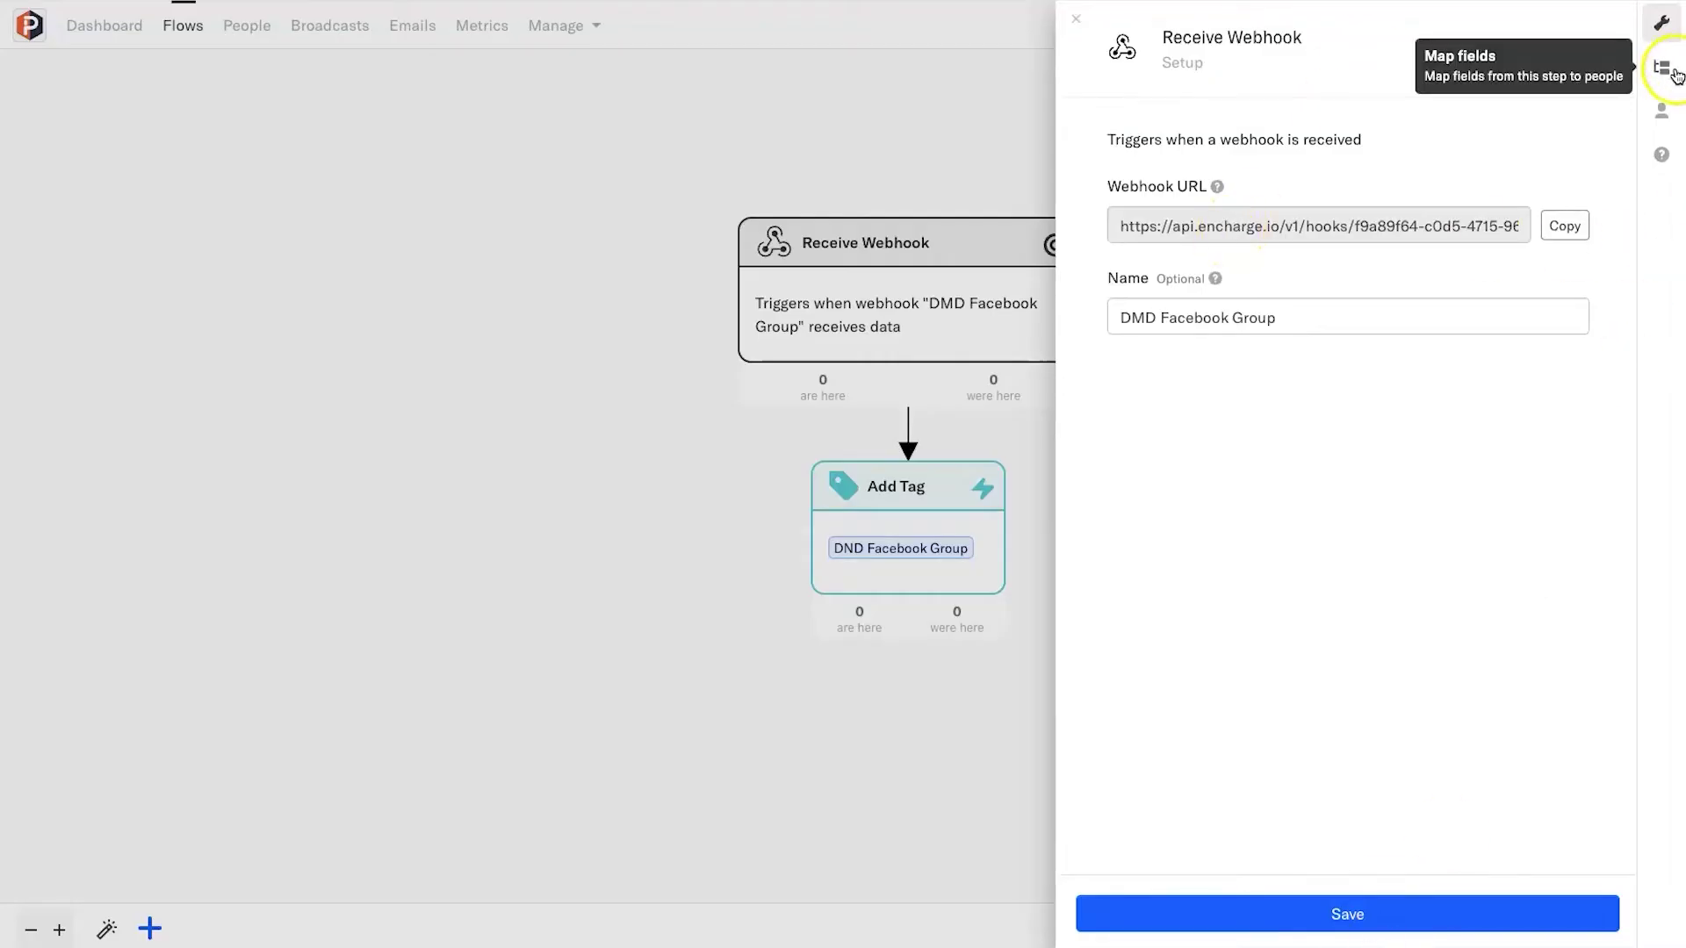
Reset the Receive Webhook field mapping, pick a sample and continue to map fields.
click(1675, 72)
mouse_move(1094, 189)
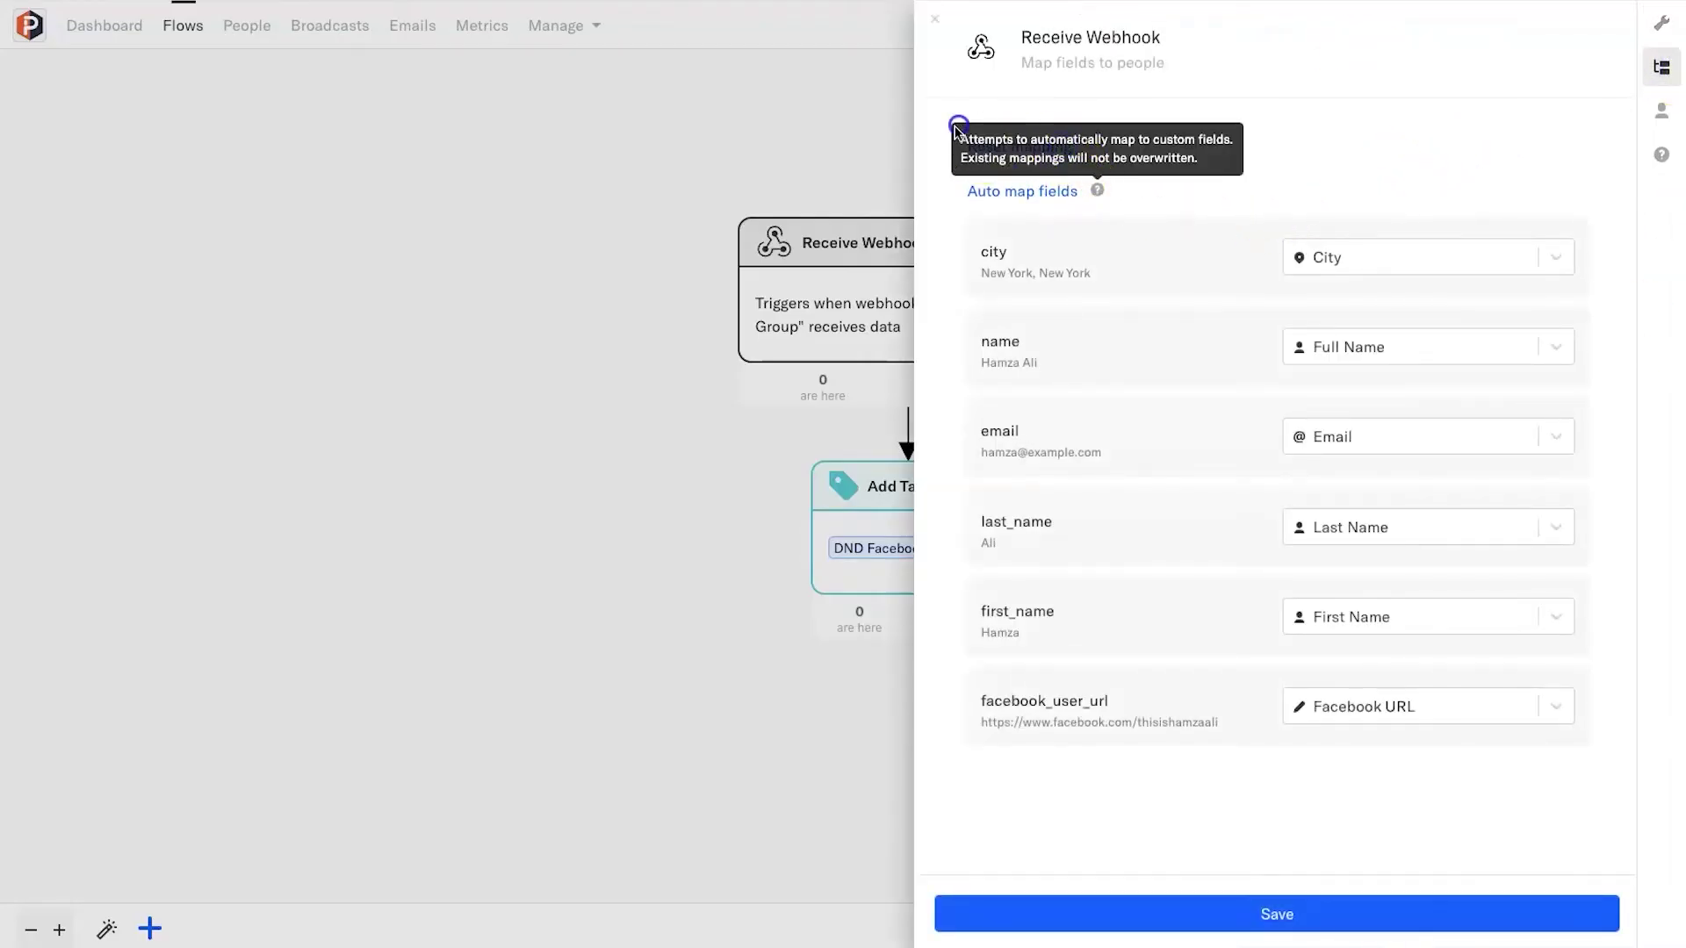
click(1008, 142)
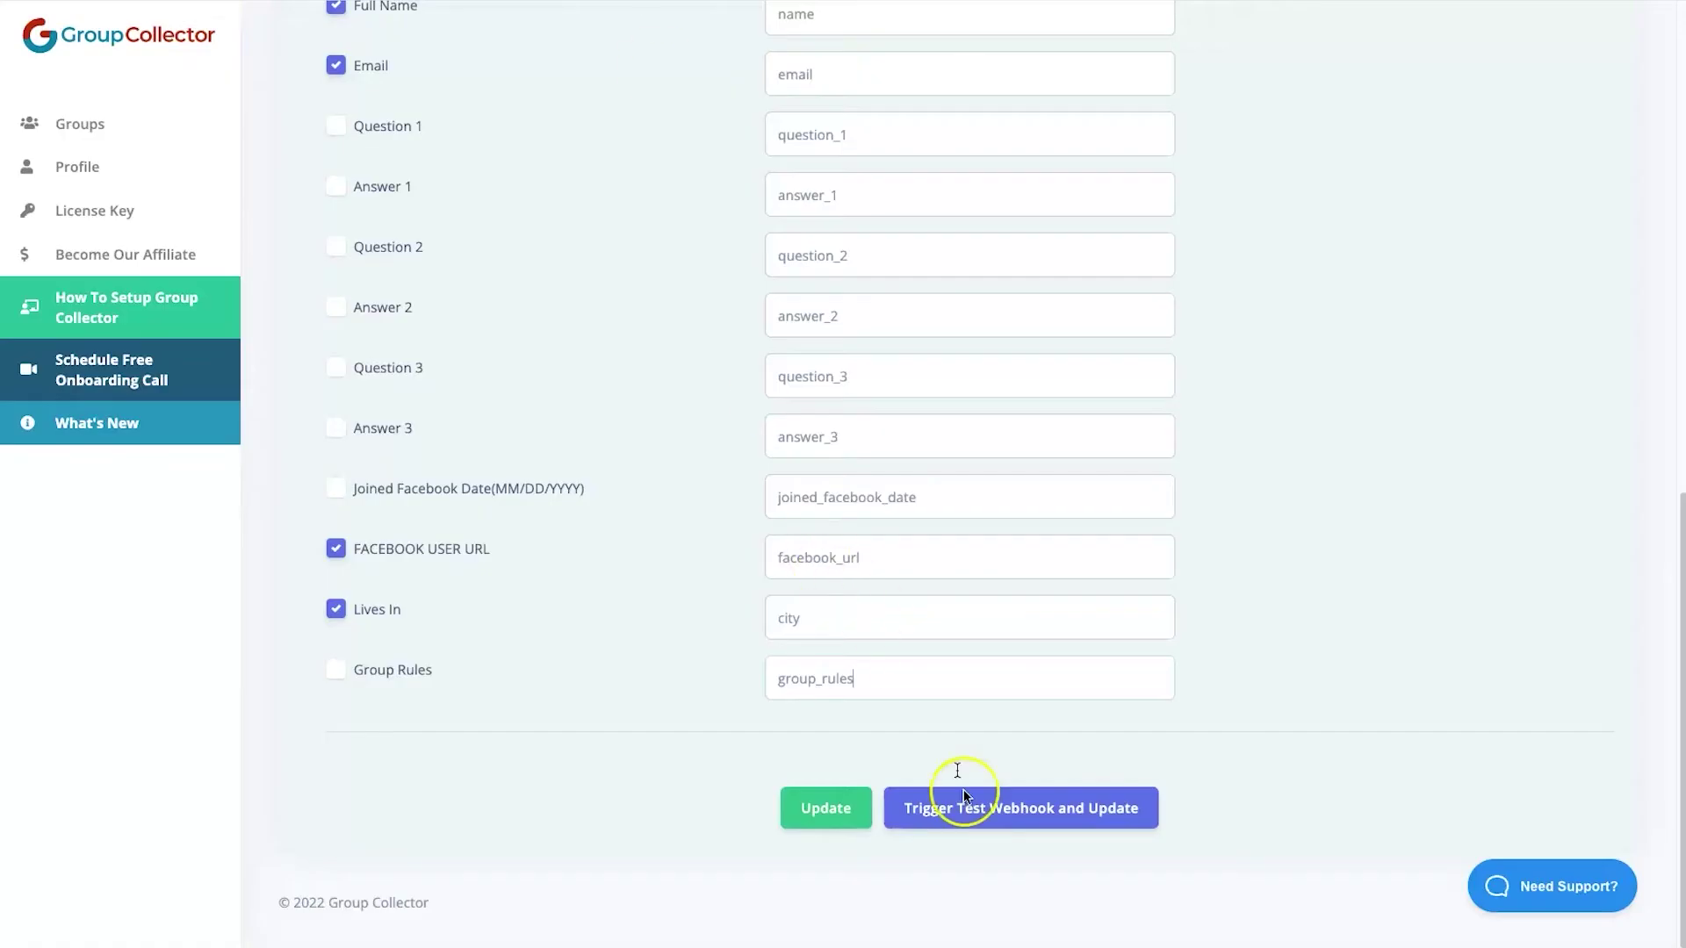
click(966, 803)
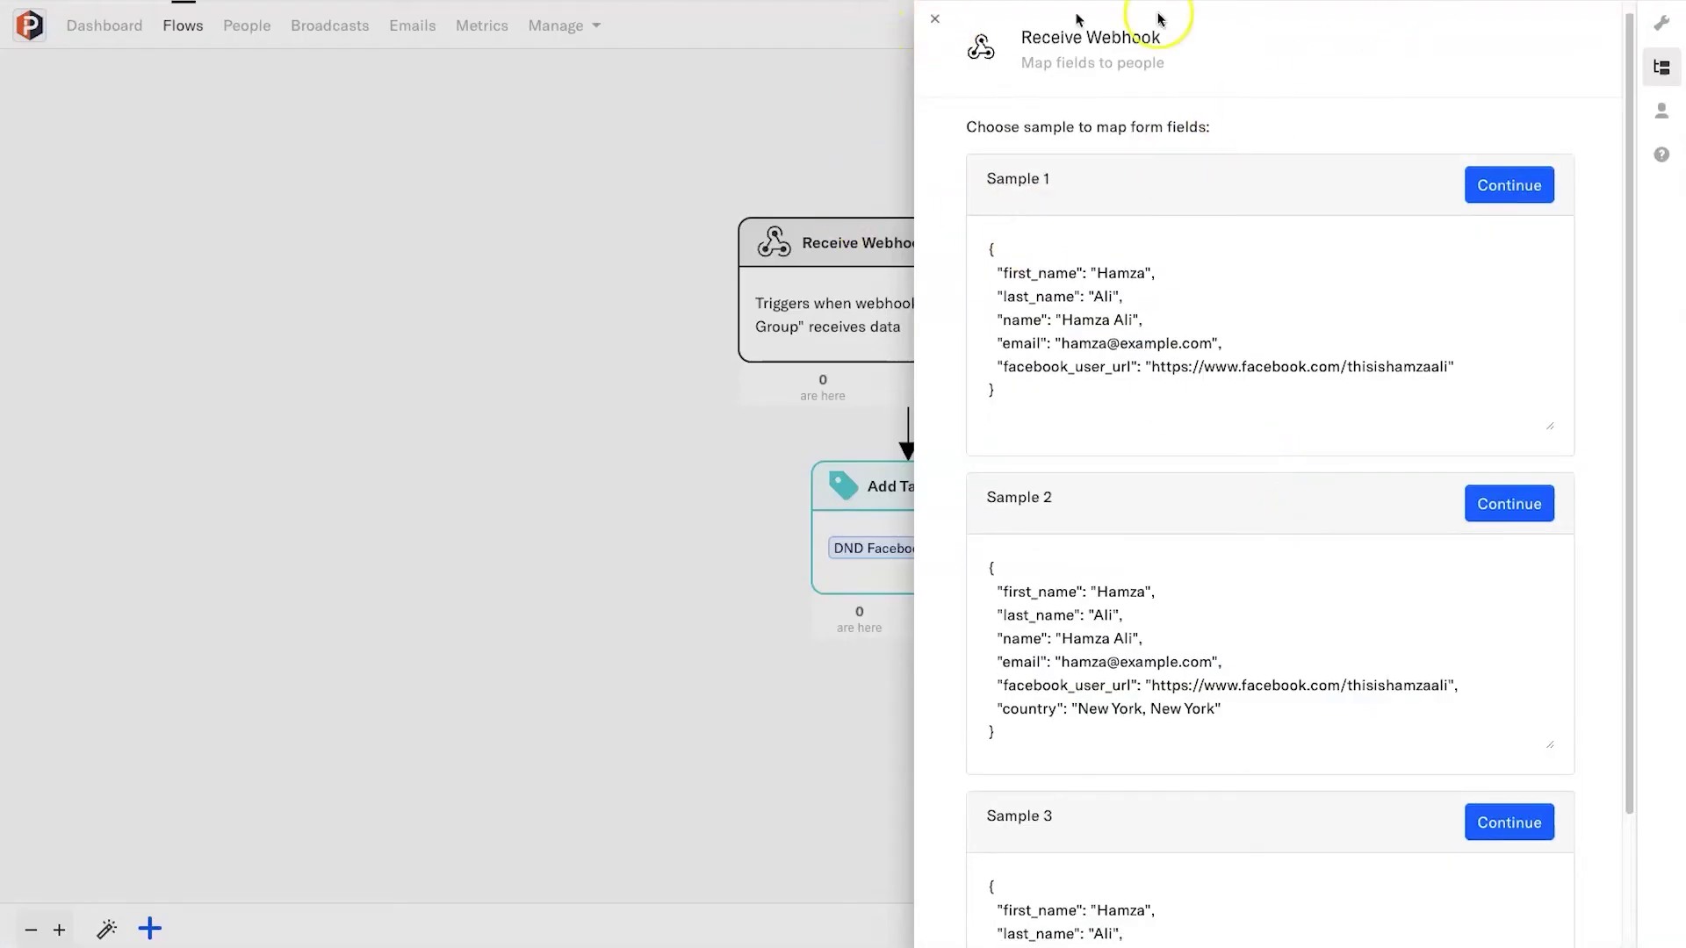
click(1662, 22)
click(1662, 67)
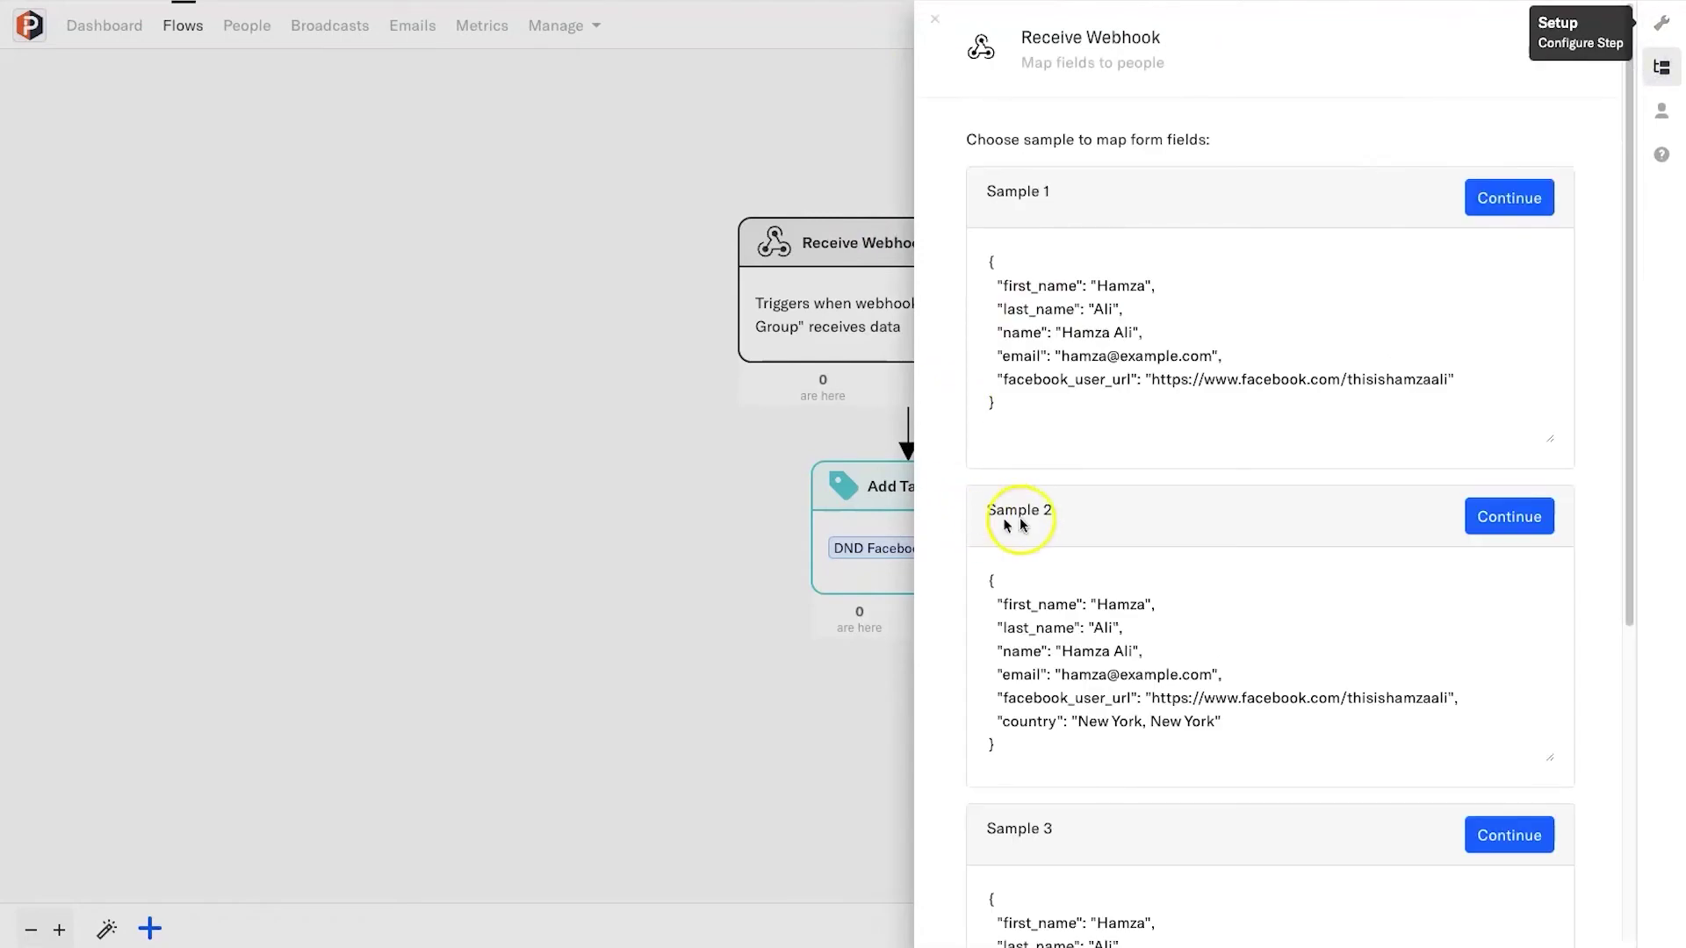
scroll(1054, 536, down, 5)
click(1265, 851)
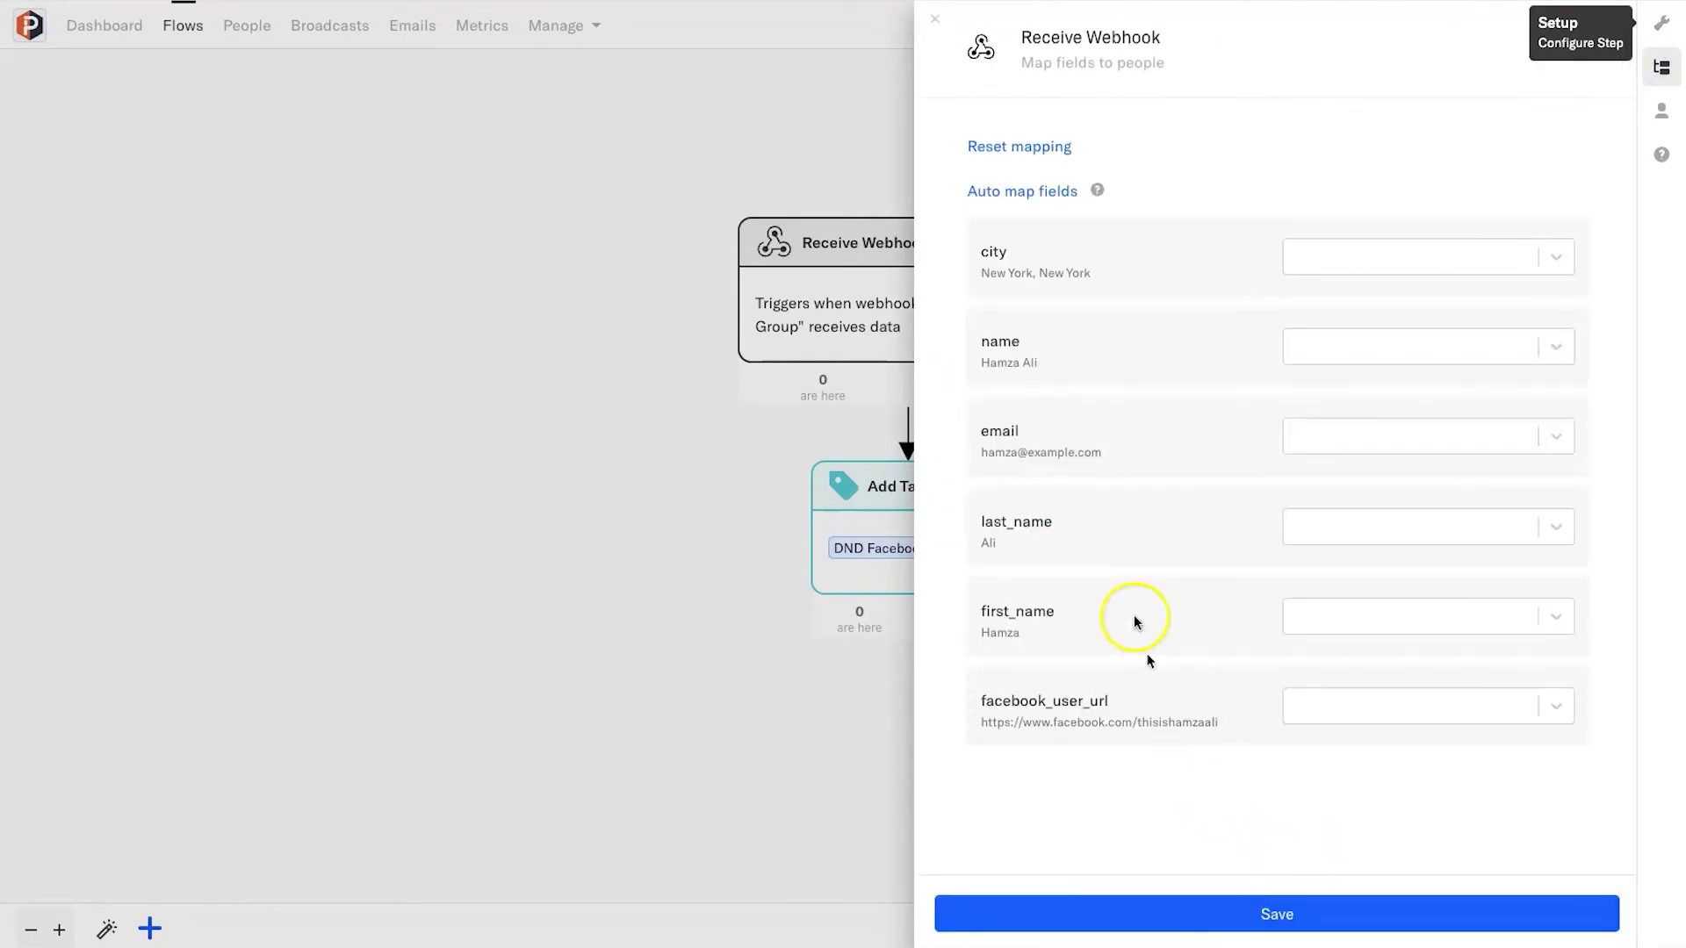
Map incoming city to City, name to Full Name and email to Email.
click(1489, 258)
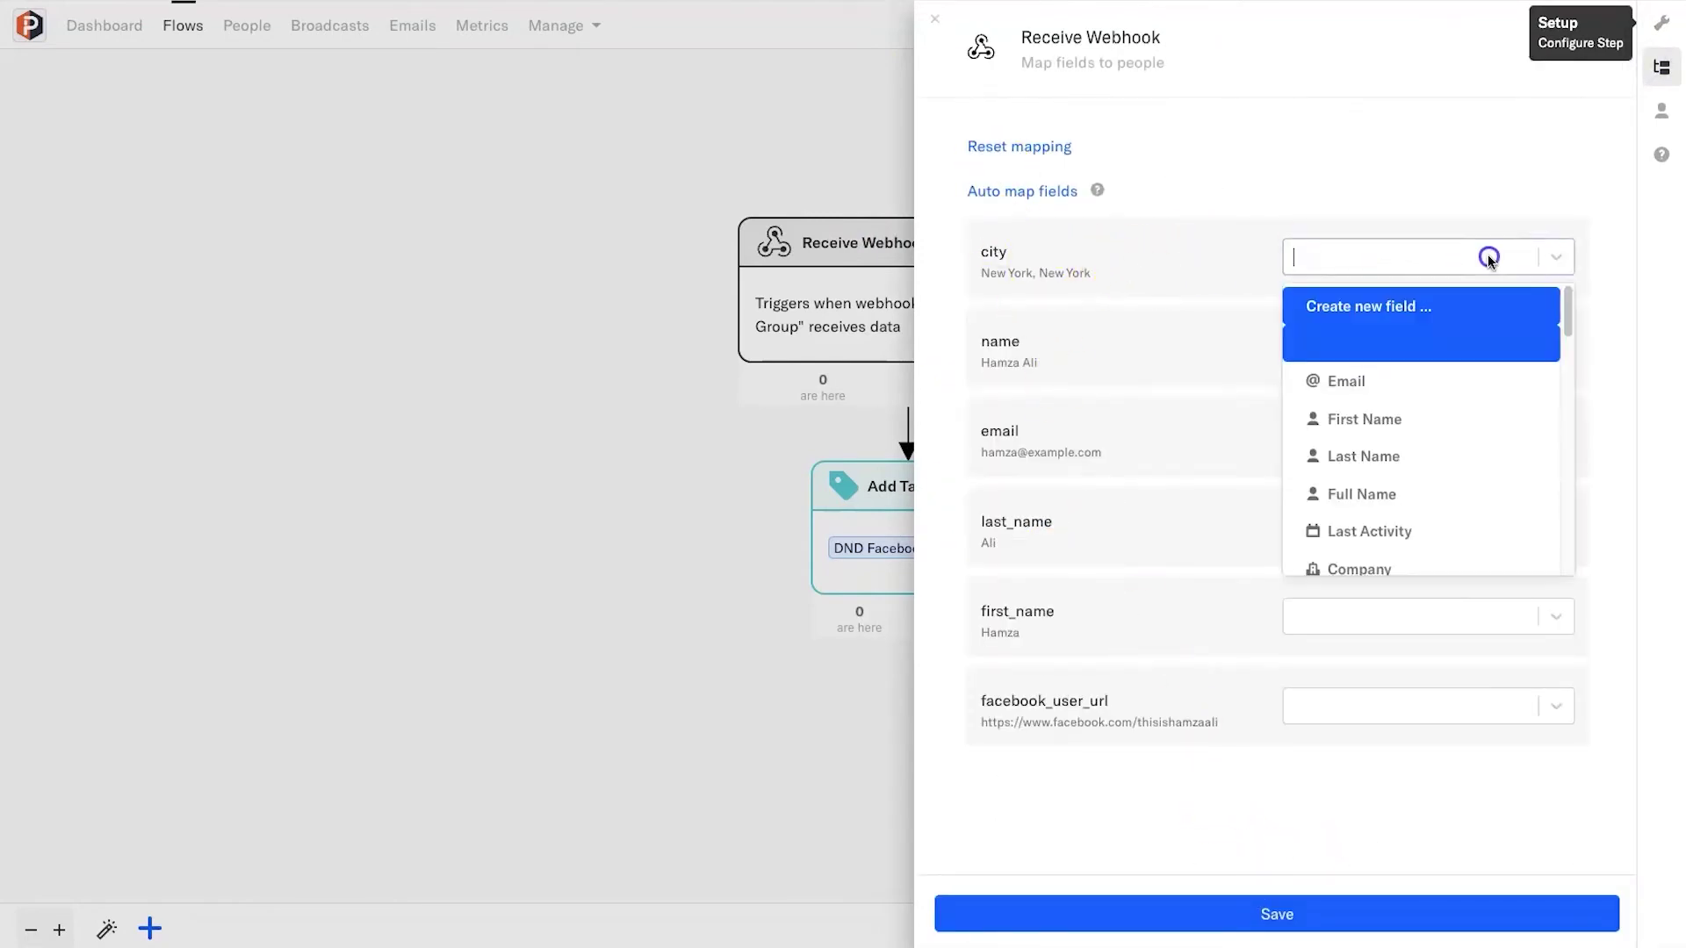
text(city)
click(1412, 294)
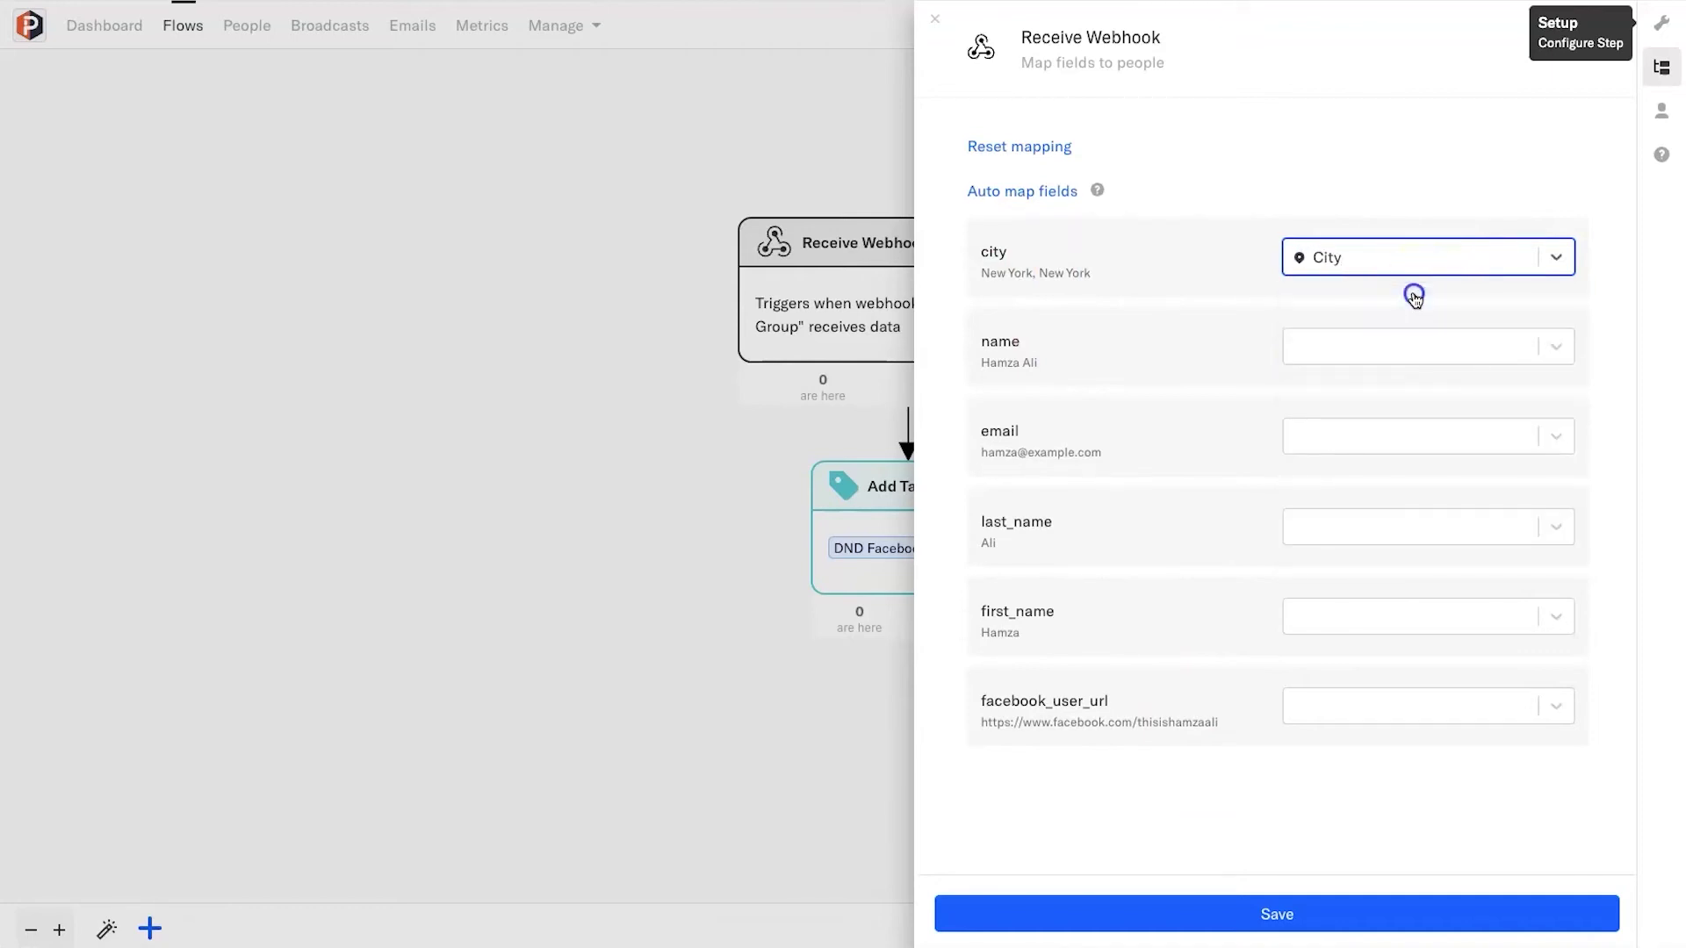
click(1379, 351)
text(full name)
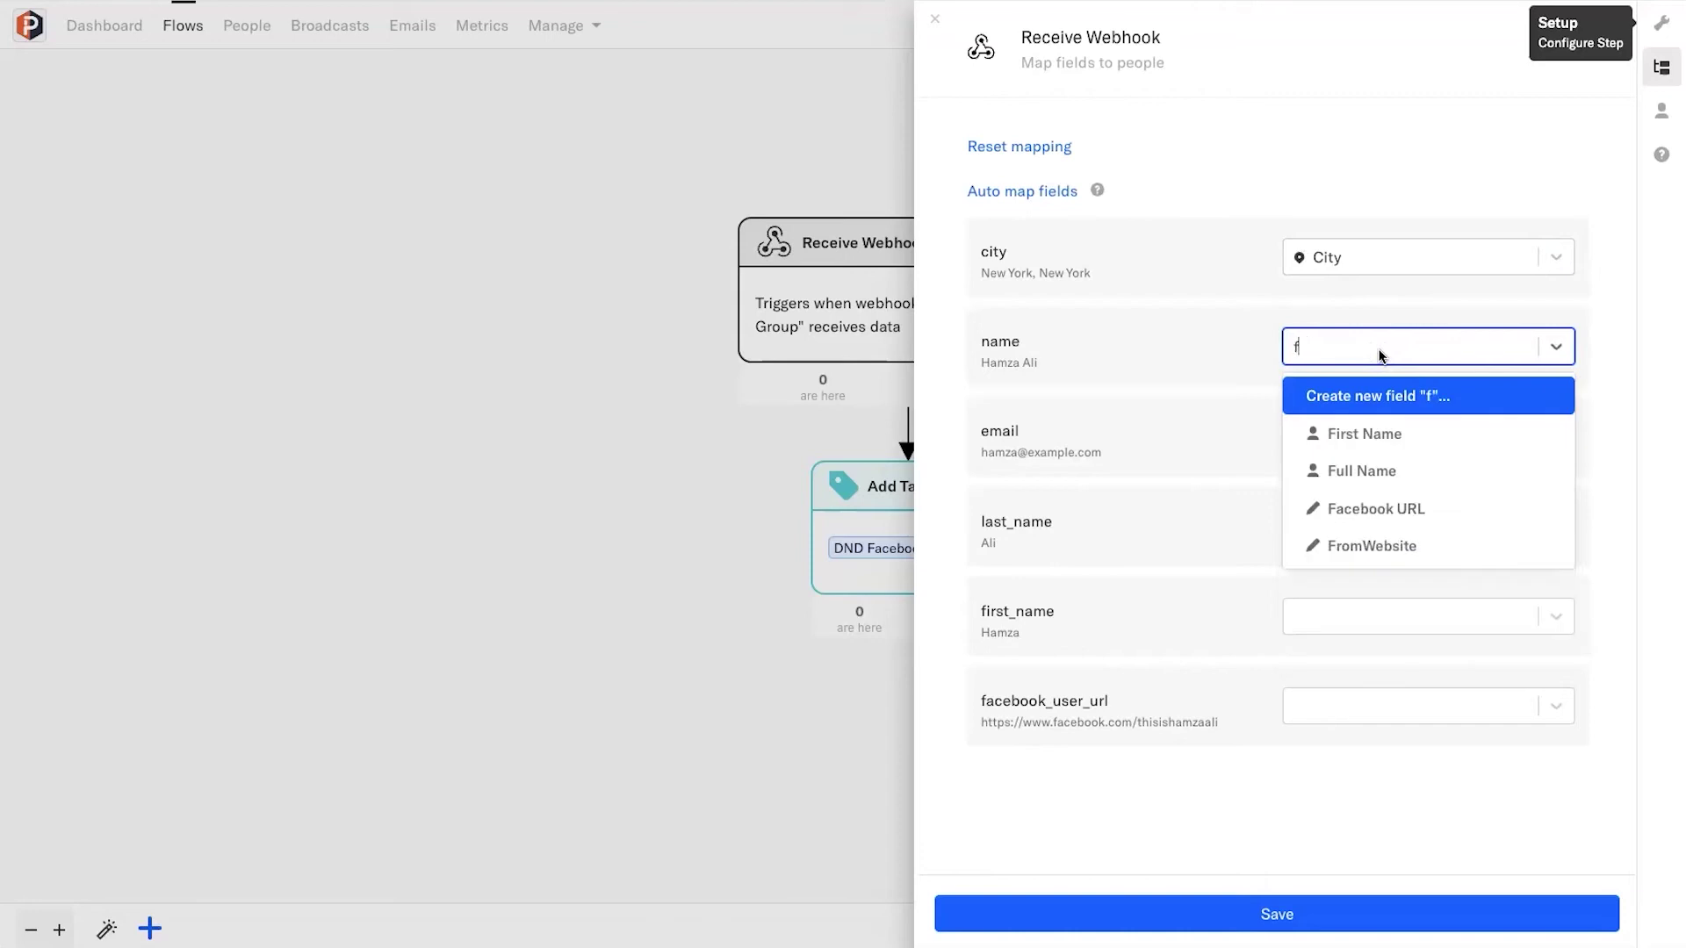
click(1371, 383)
click(1353, 436)
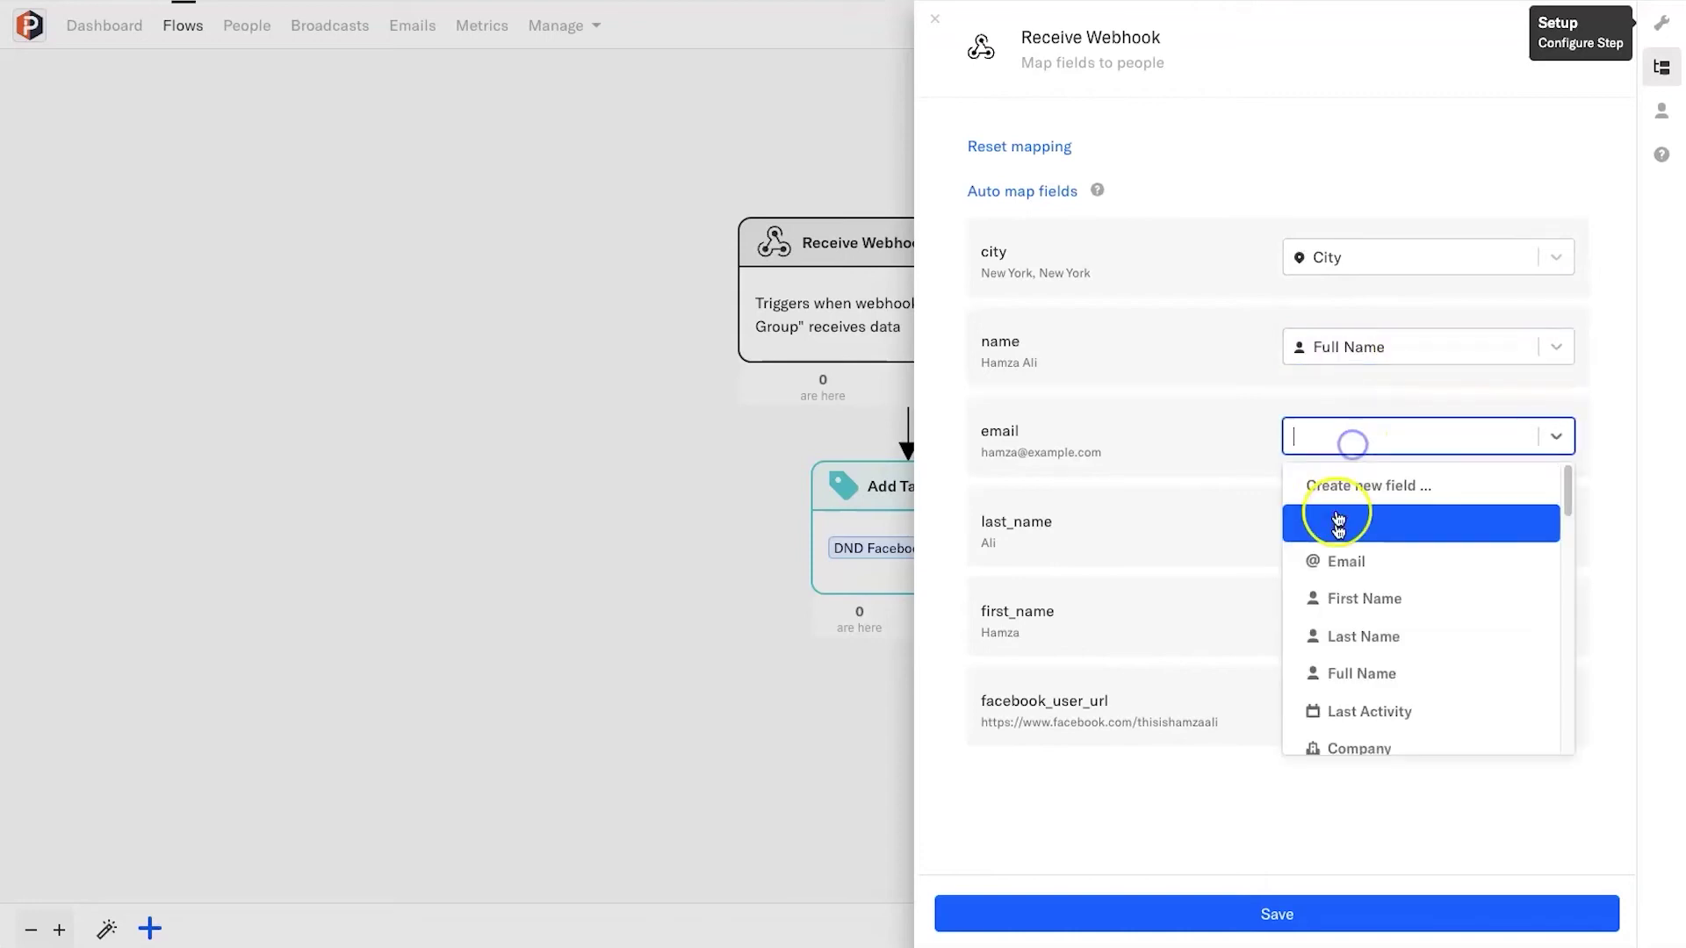
Map last_name, first_name and facebook_user_url to Last Name, First Name, Facebook URL, then save.
click(1346, 559)
click(1354, 522)
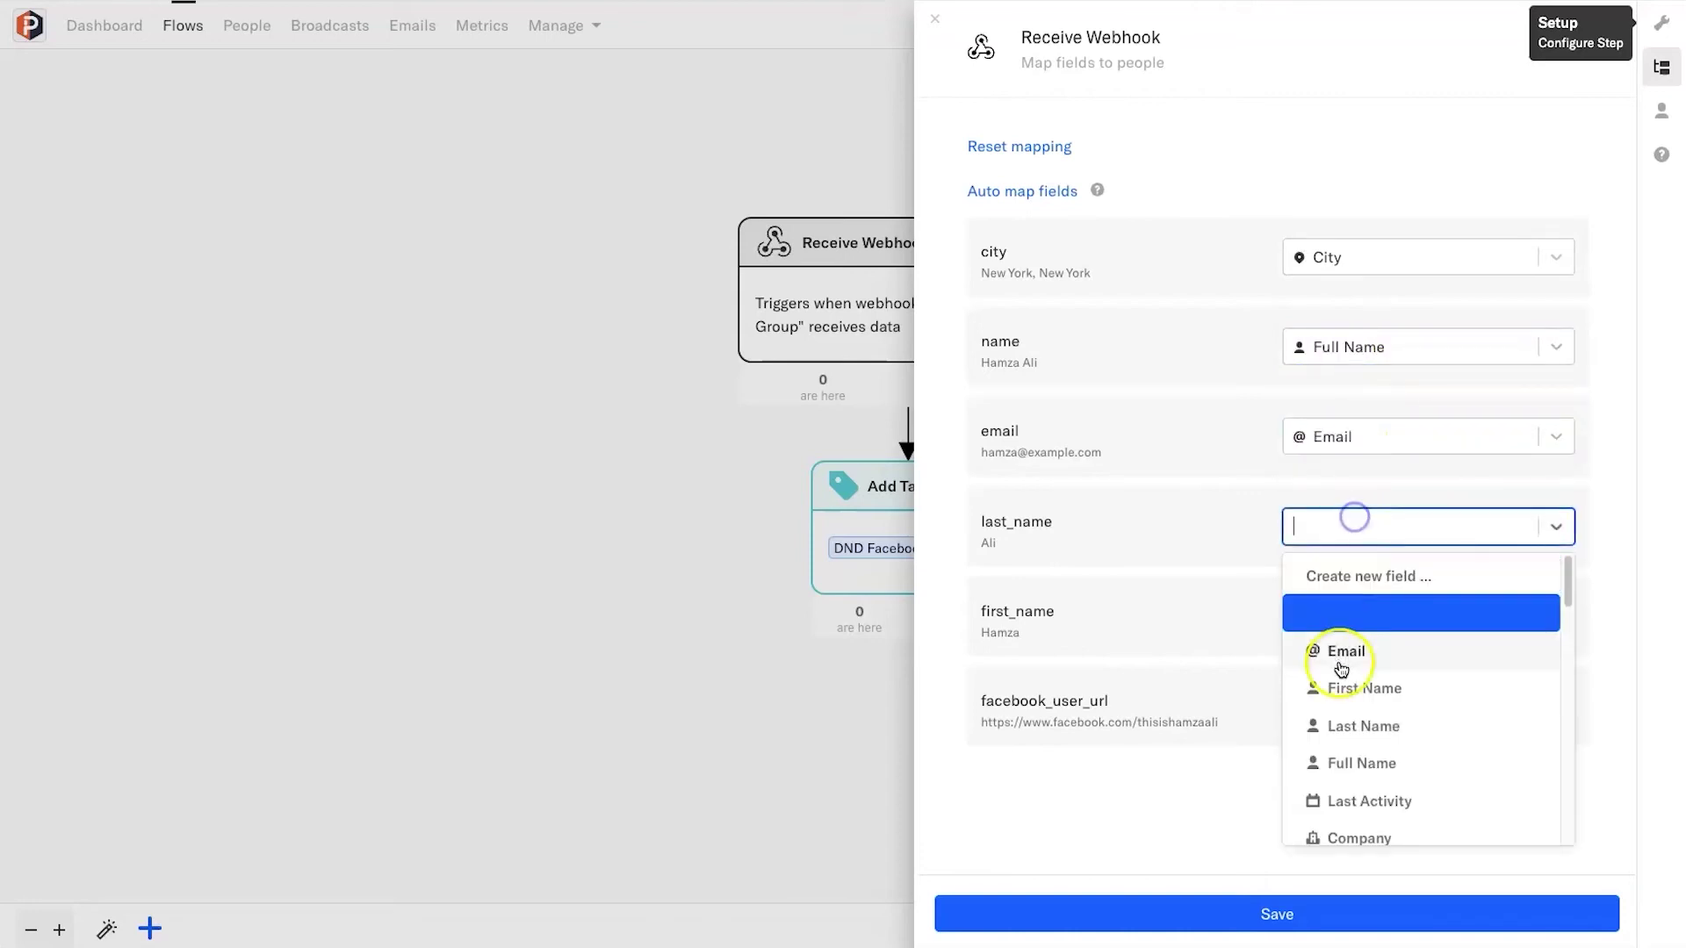
click(1336, 723)
click(1328, 602)
click(1350, 744)
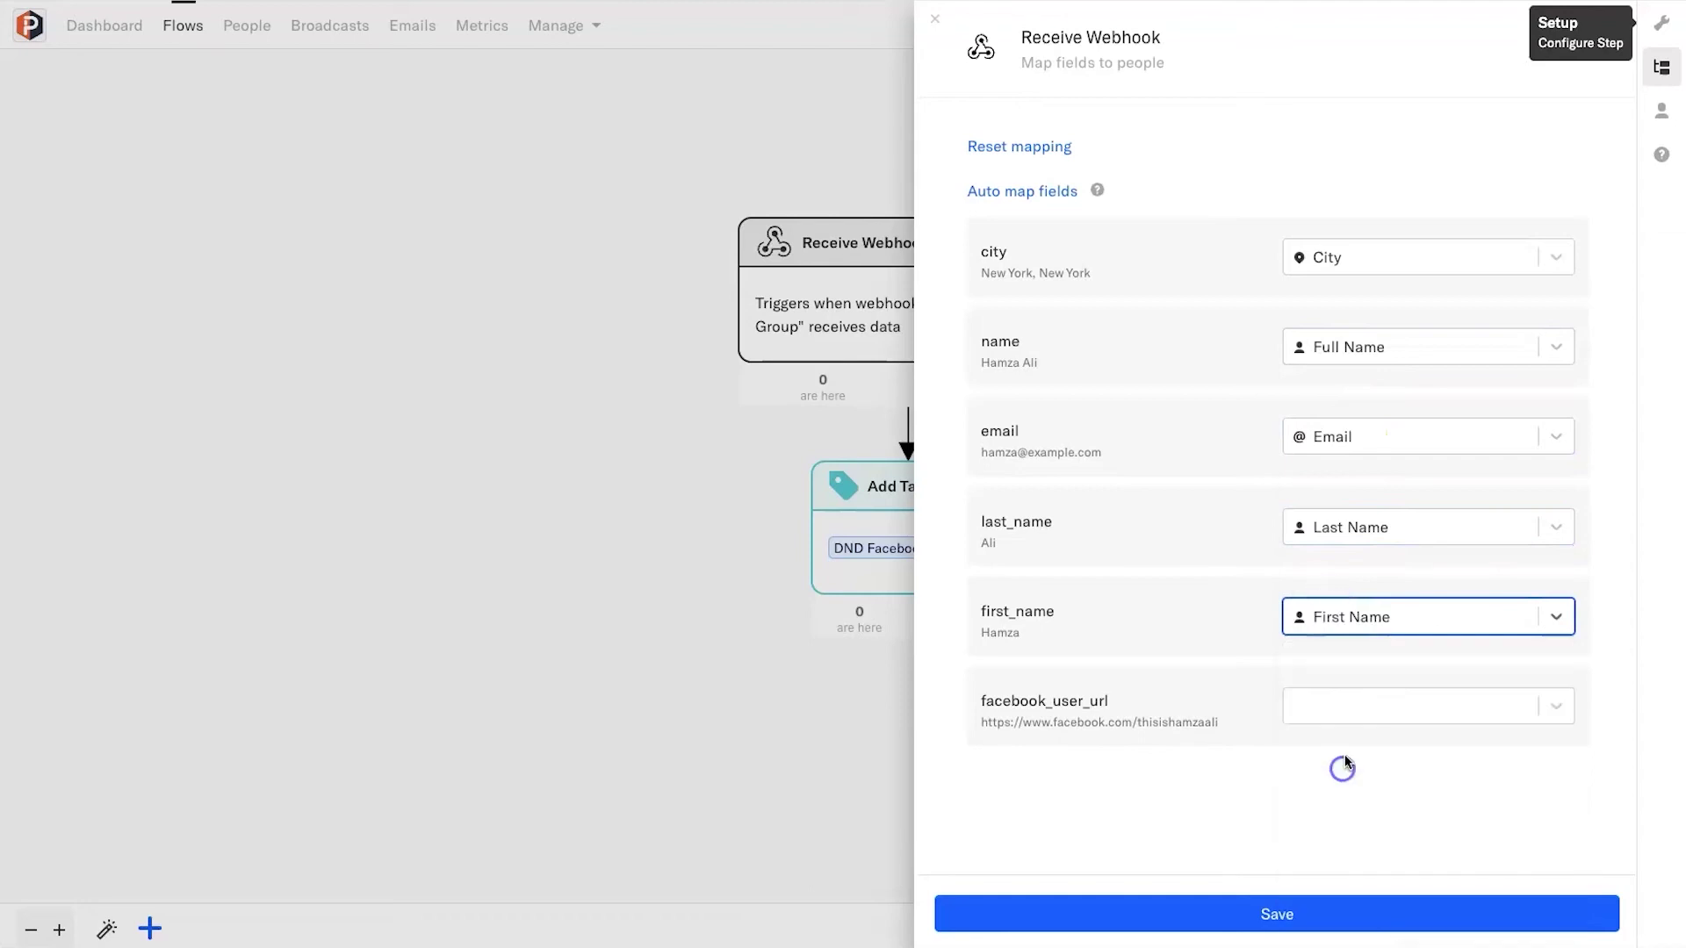
click(1356, 726)
text(face)
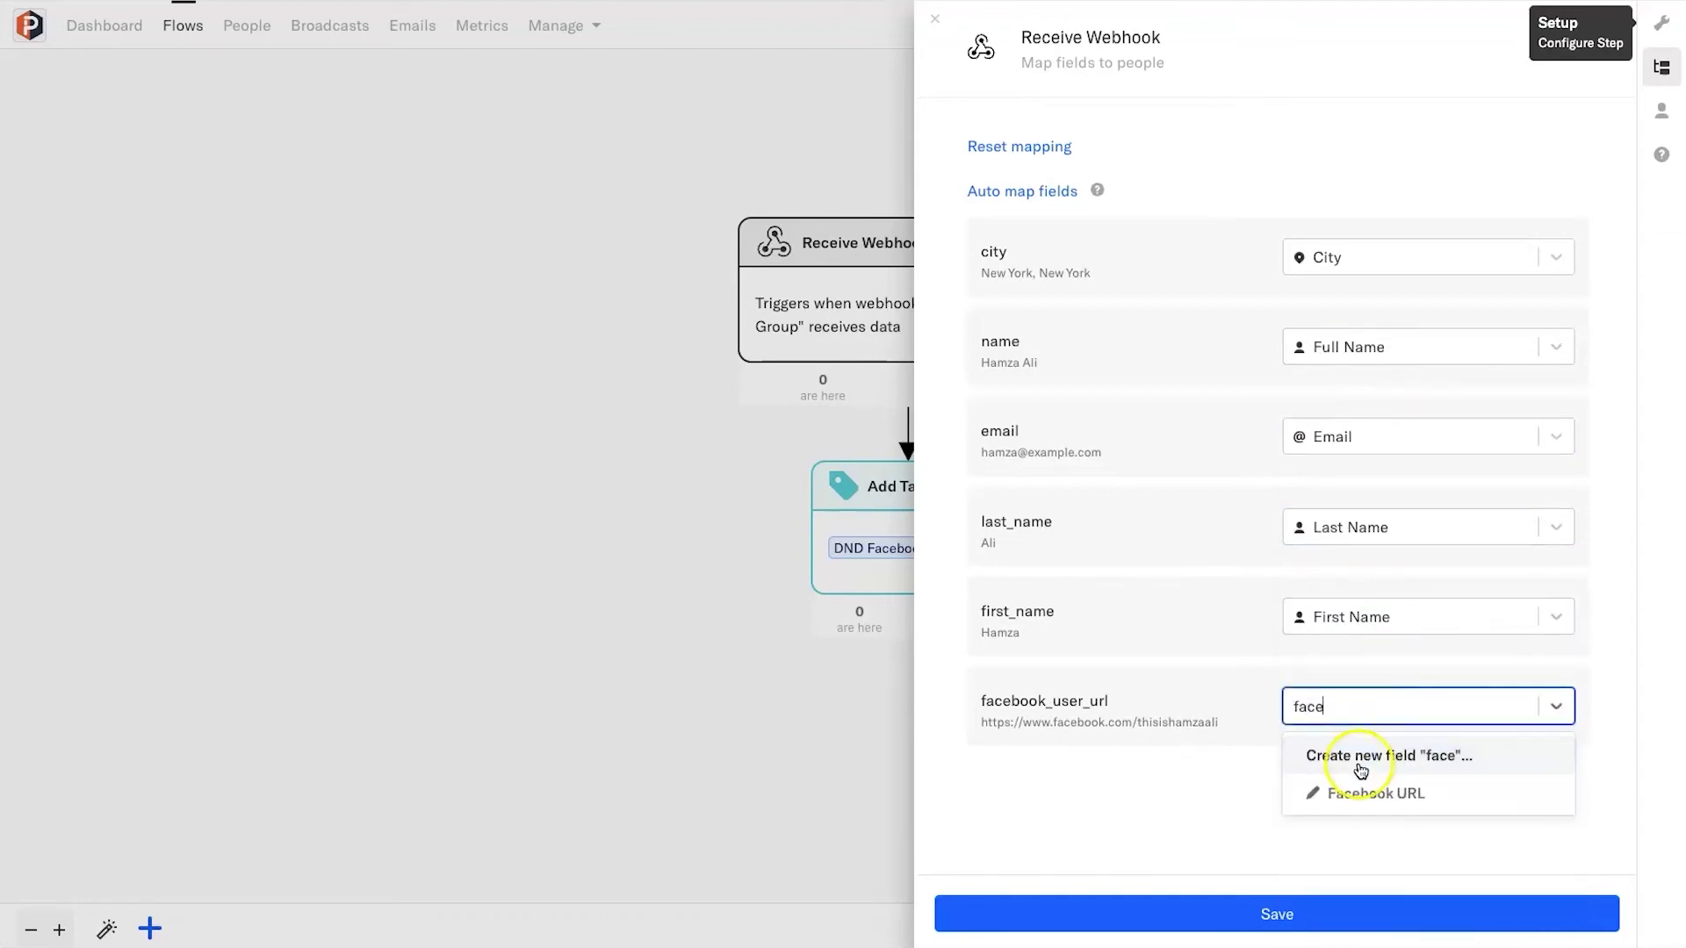
click(1362, 794)
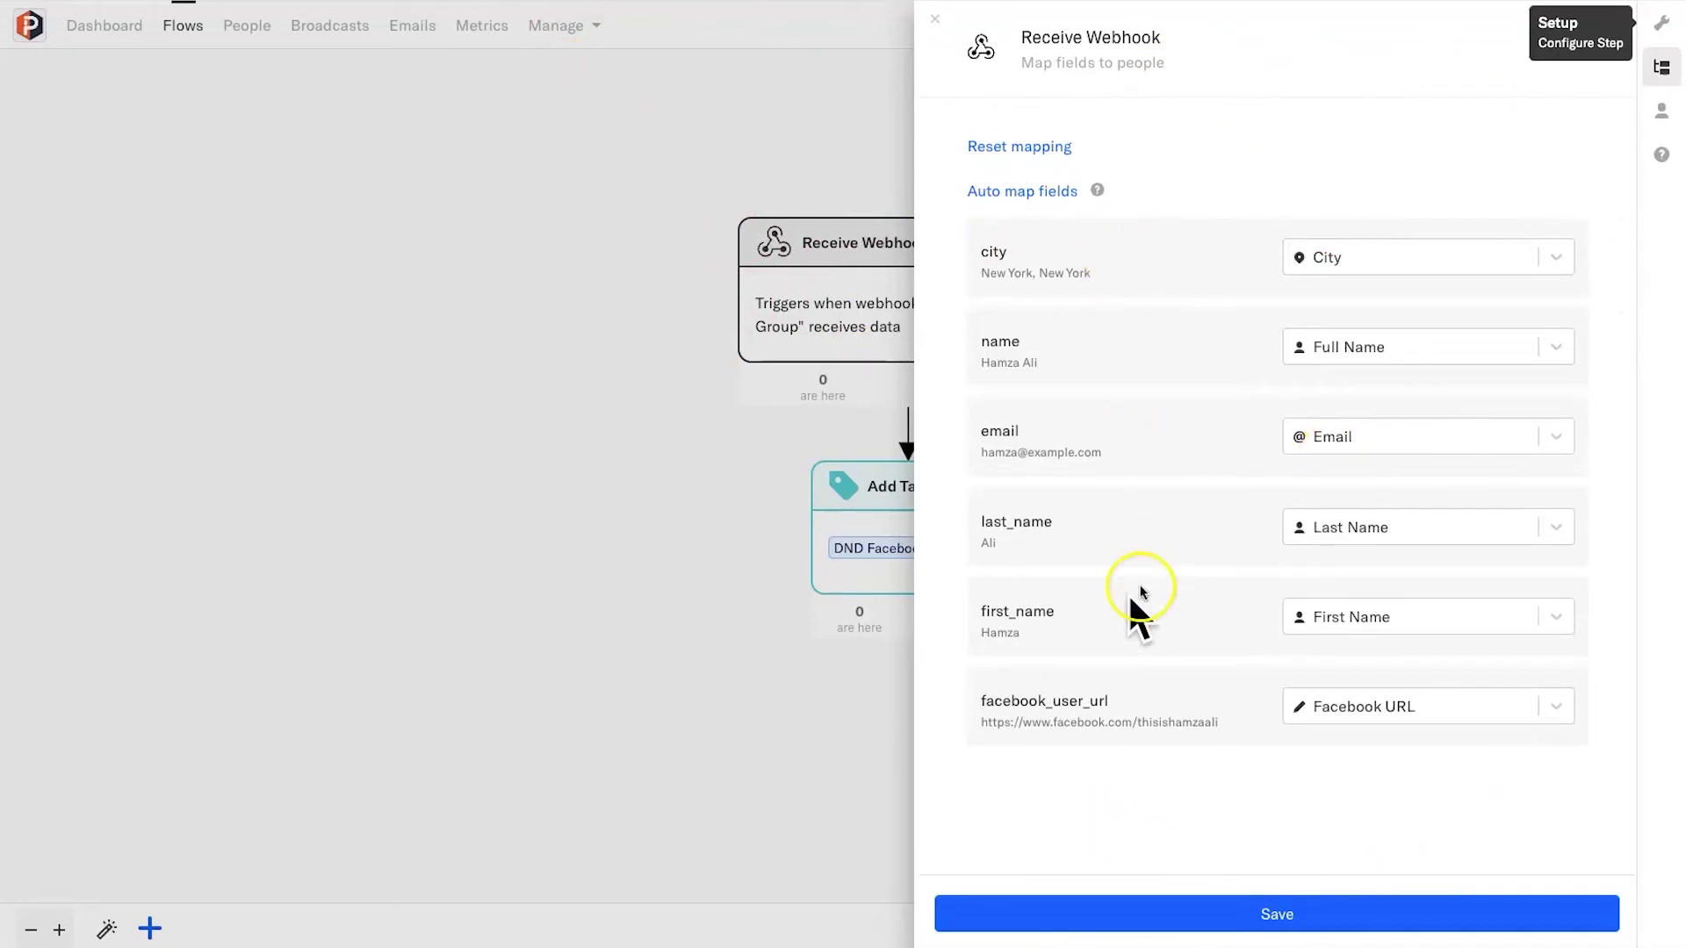
click(1347, 909)
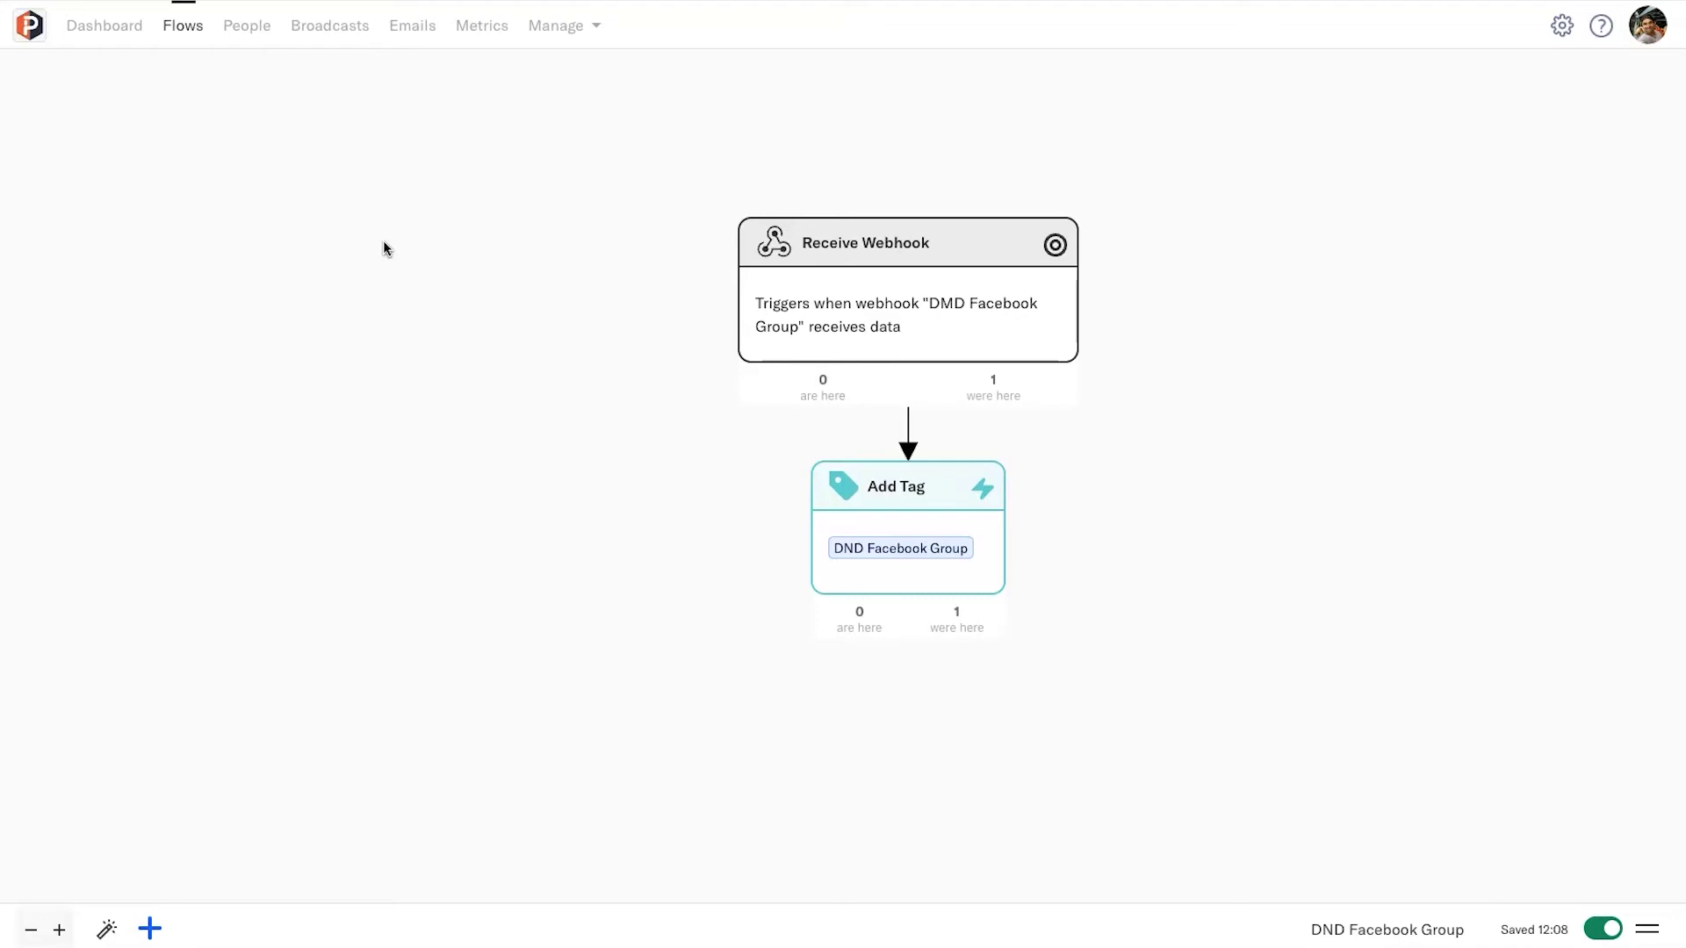
drag(383, 242, 454, 202)
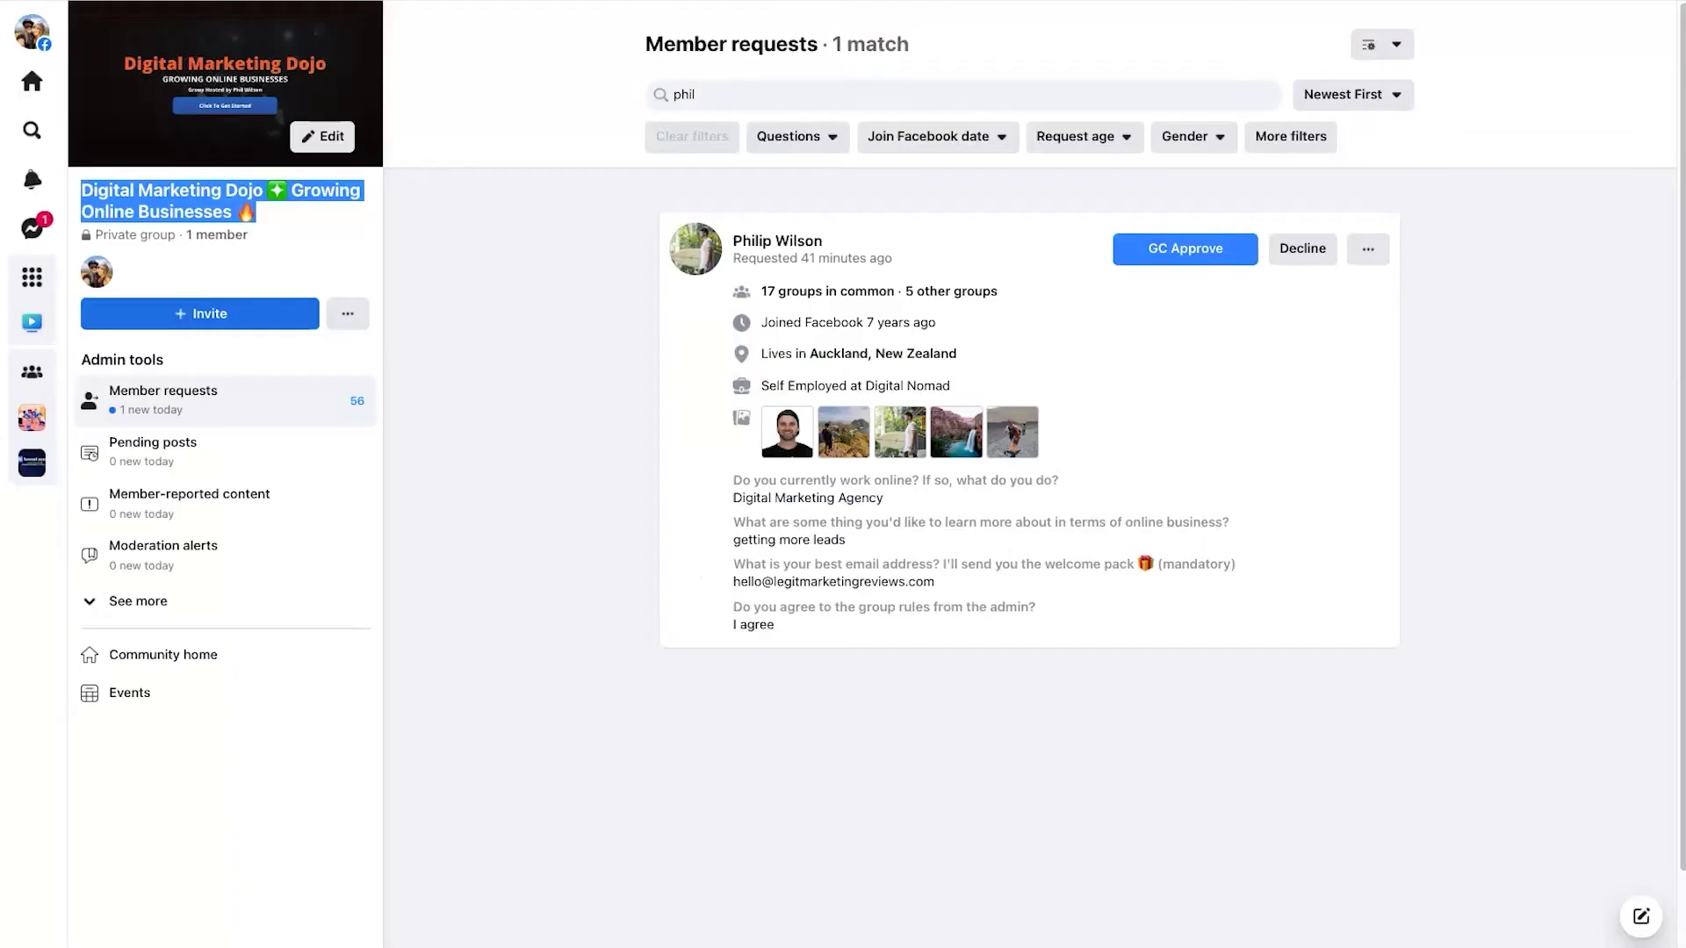
Reload the member requests page and approve the pending request with GC Approve.
right_click(513, 303)
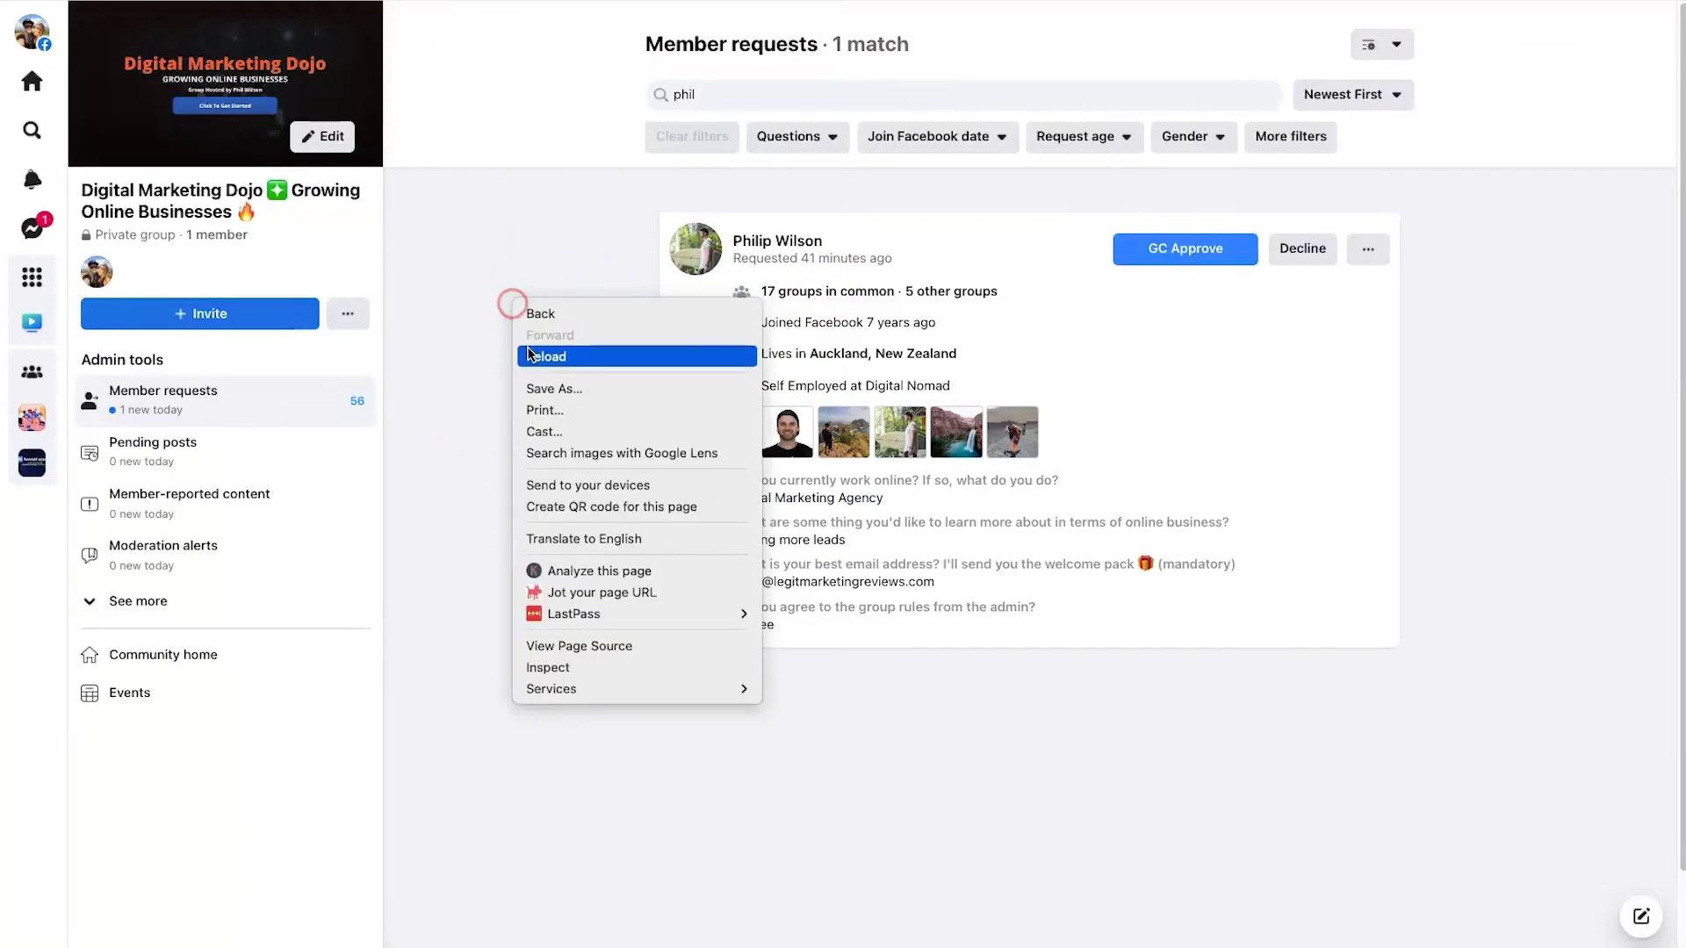
click(544, 355)
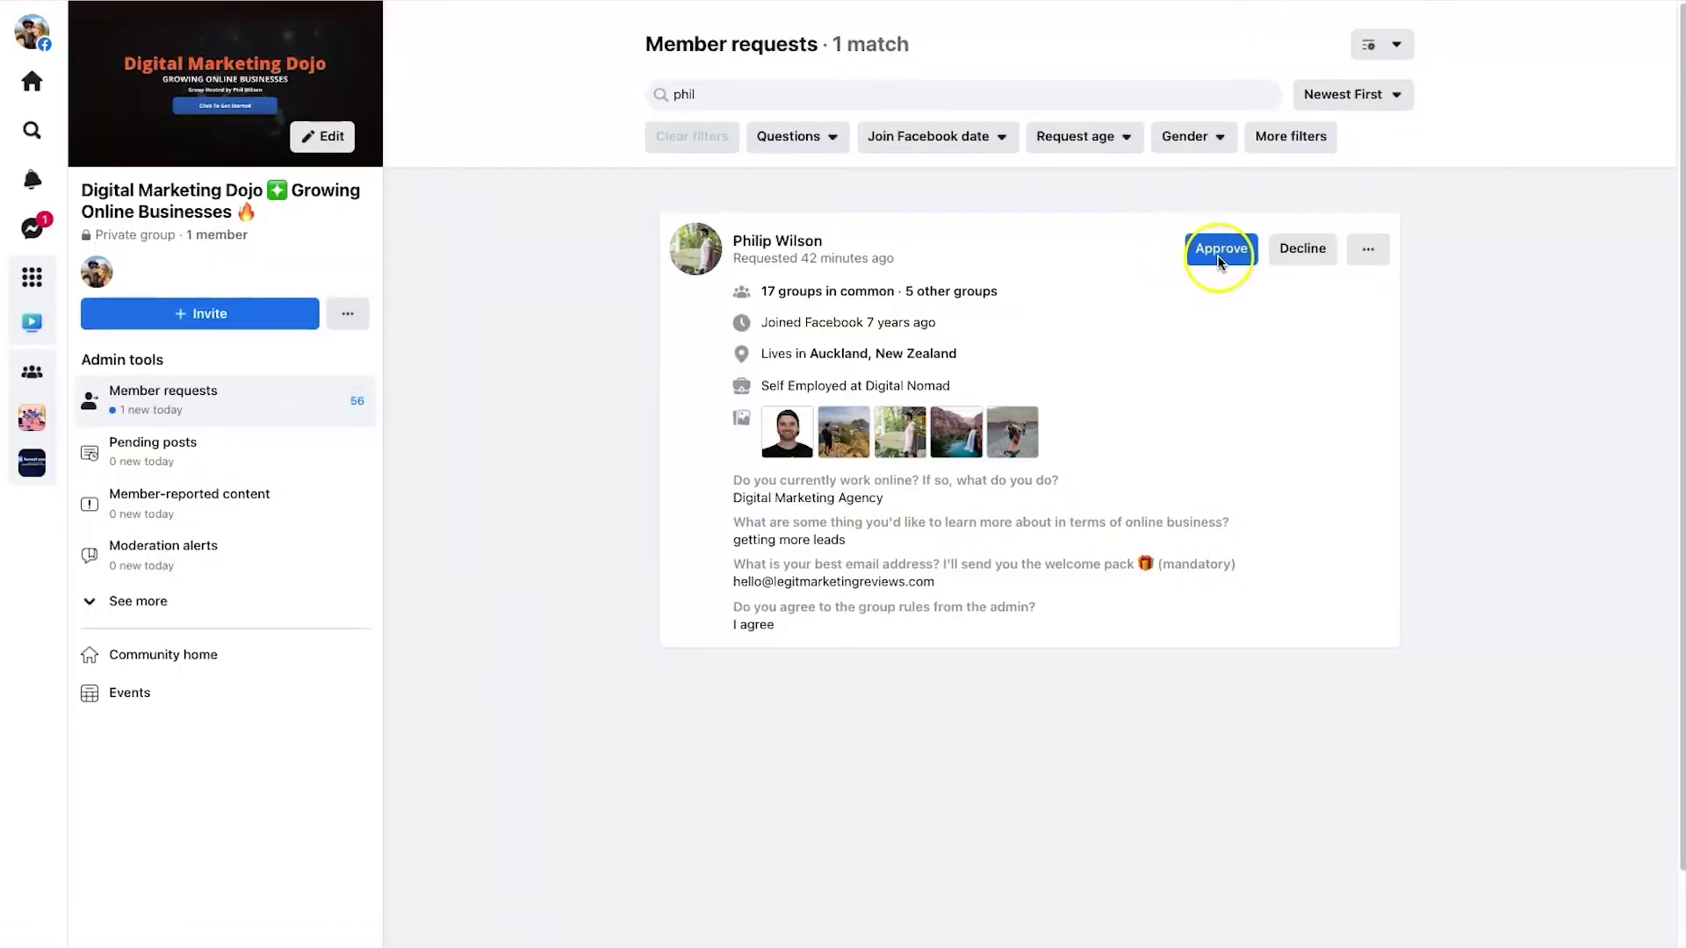
click(1190, 250)
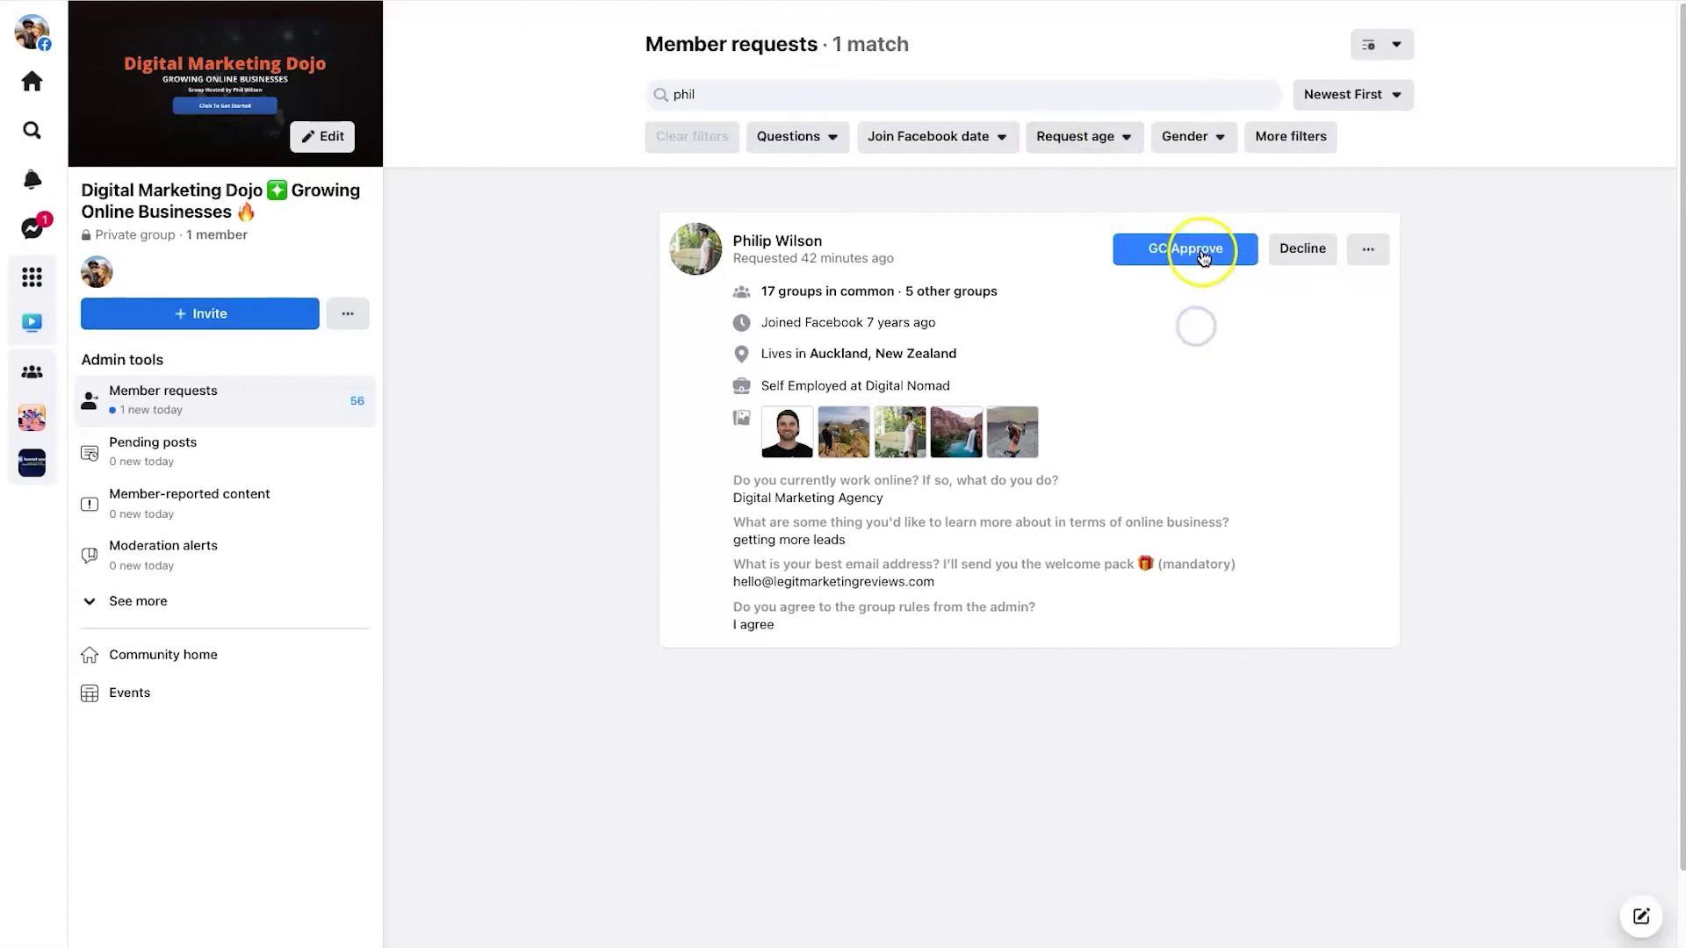
click(1203, 255)
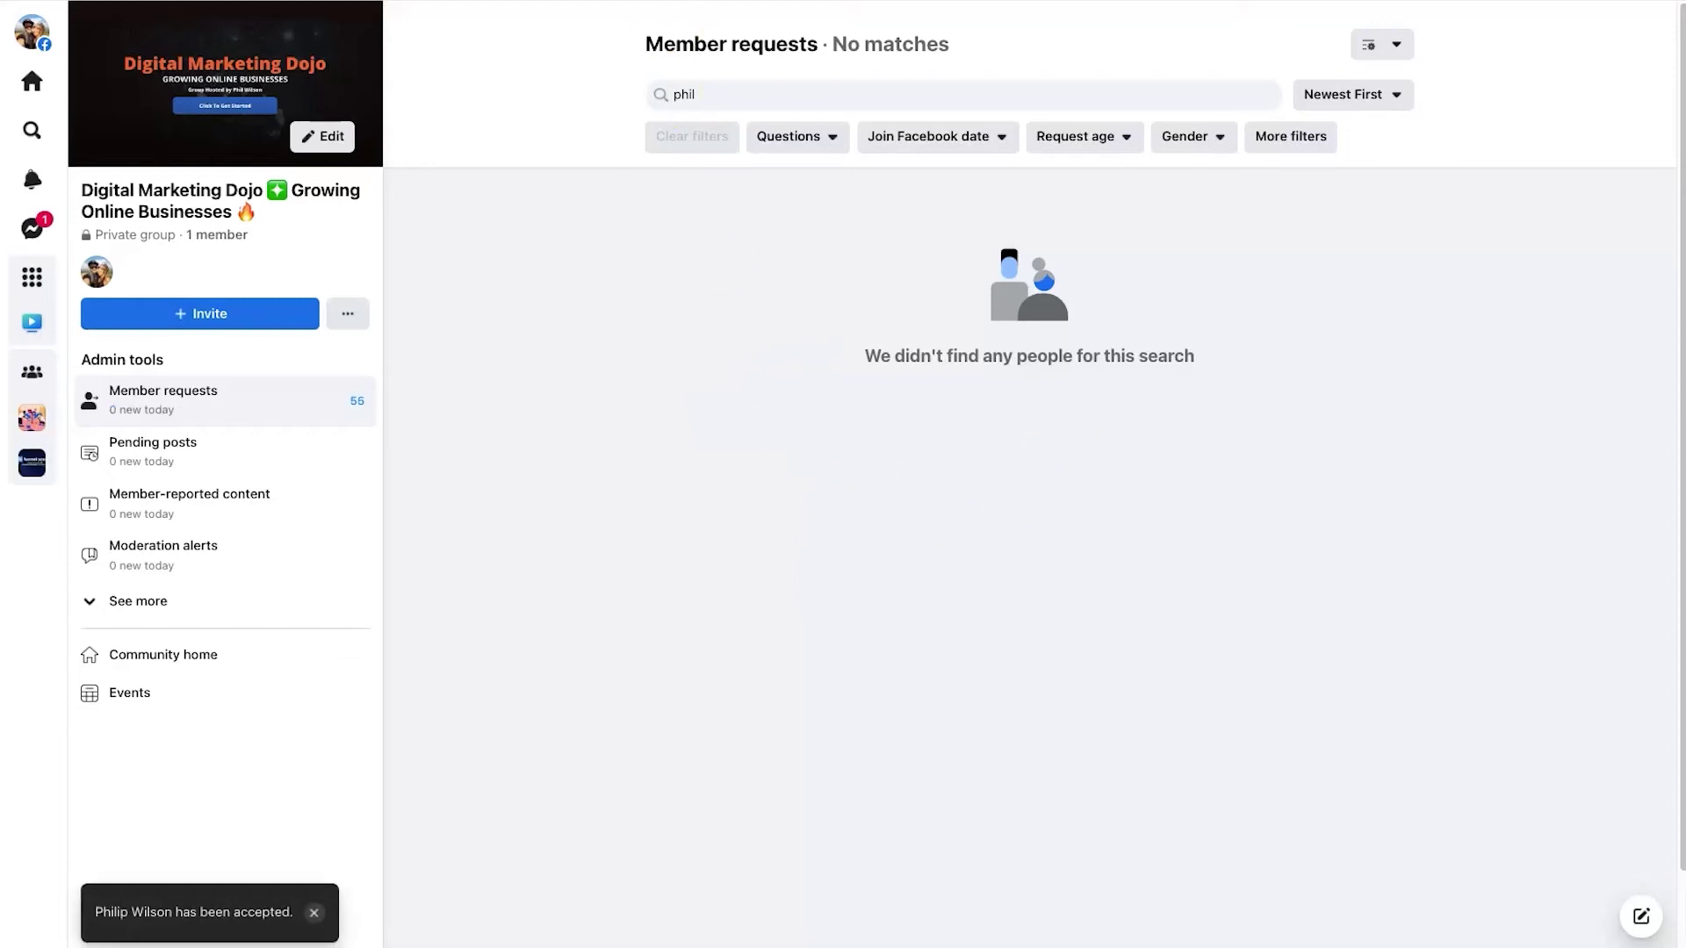
click(844, 2)
Check the member's name in D2 and Joined Facebook date in E2.
click(128, 344)
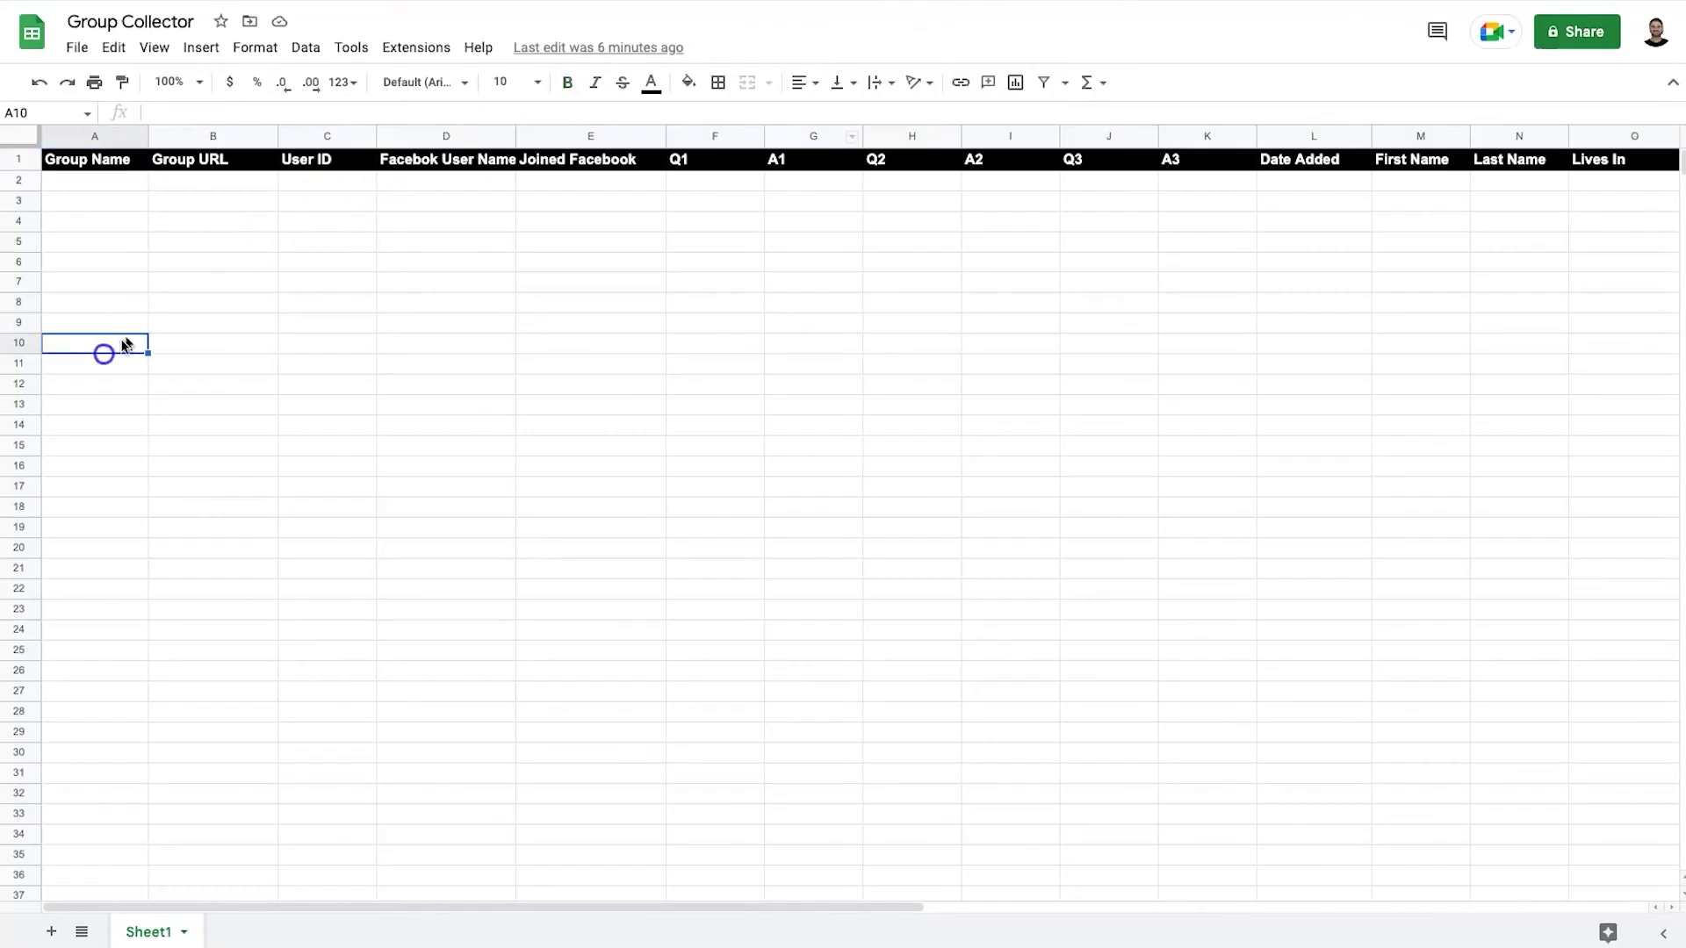
right_click(204, 277)
click(250, 283)
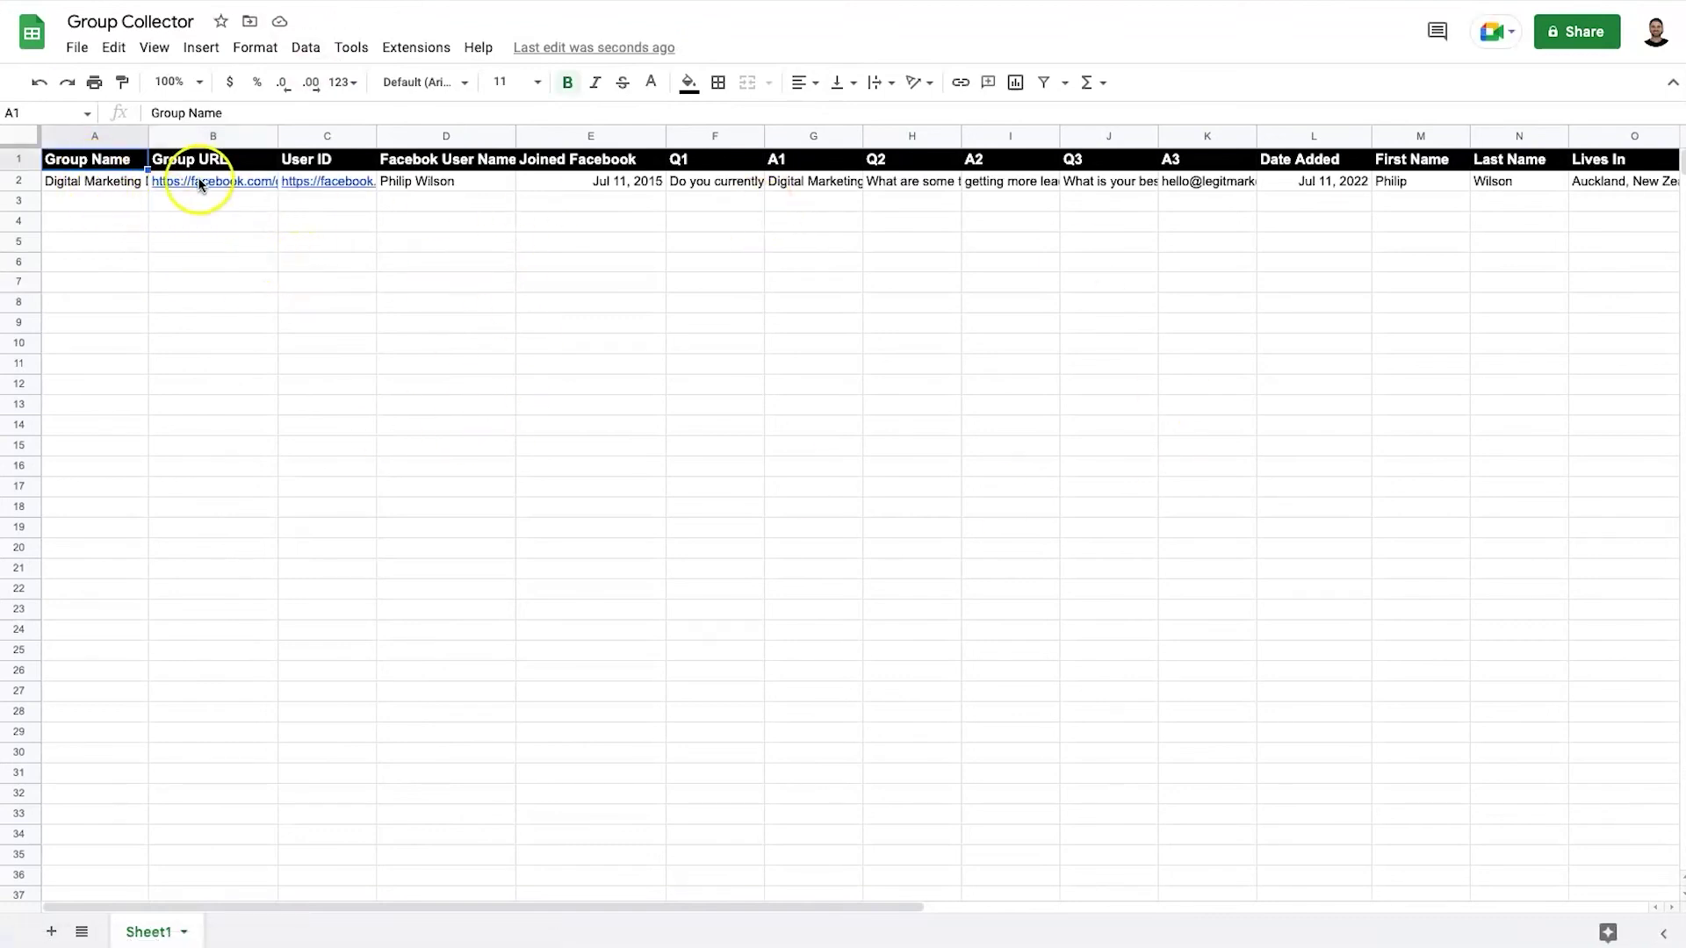
mouse_move(230, 179)
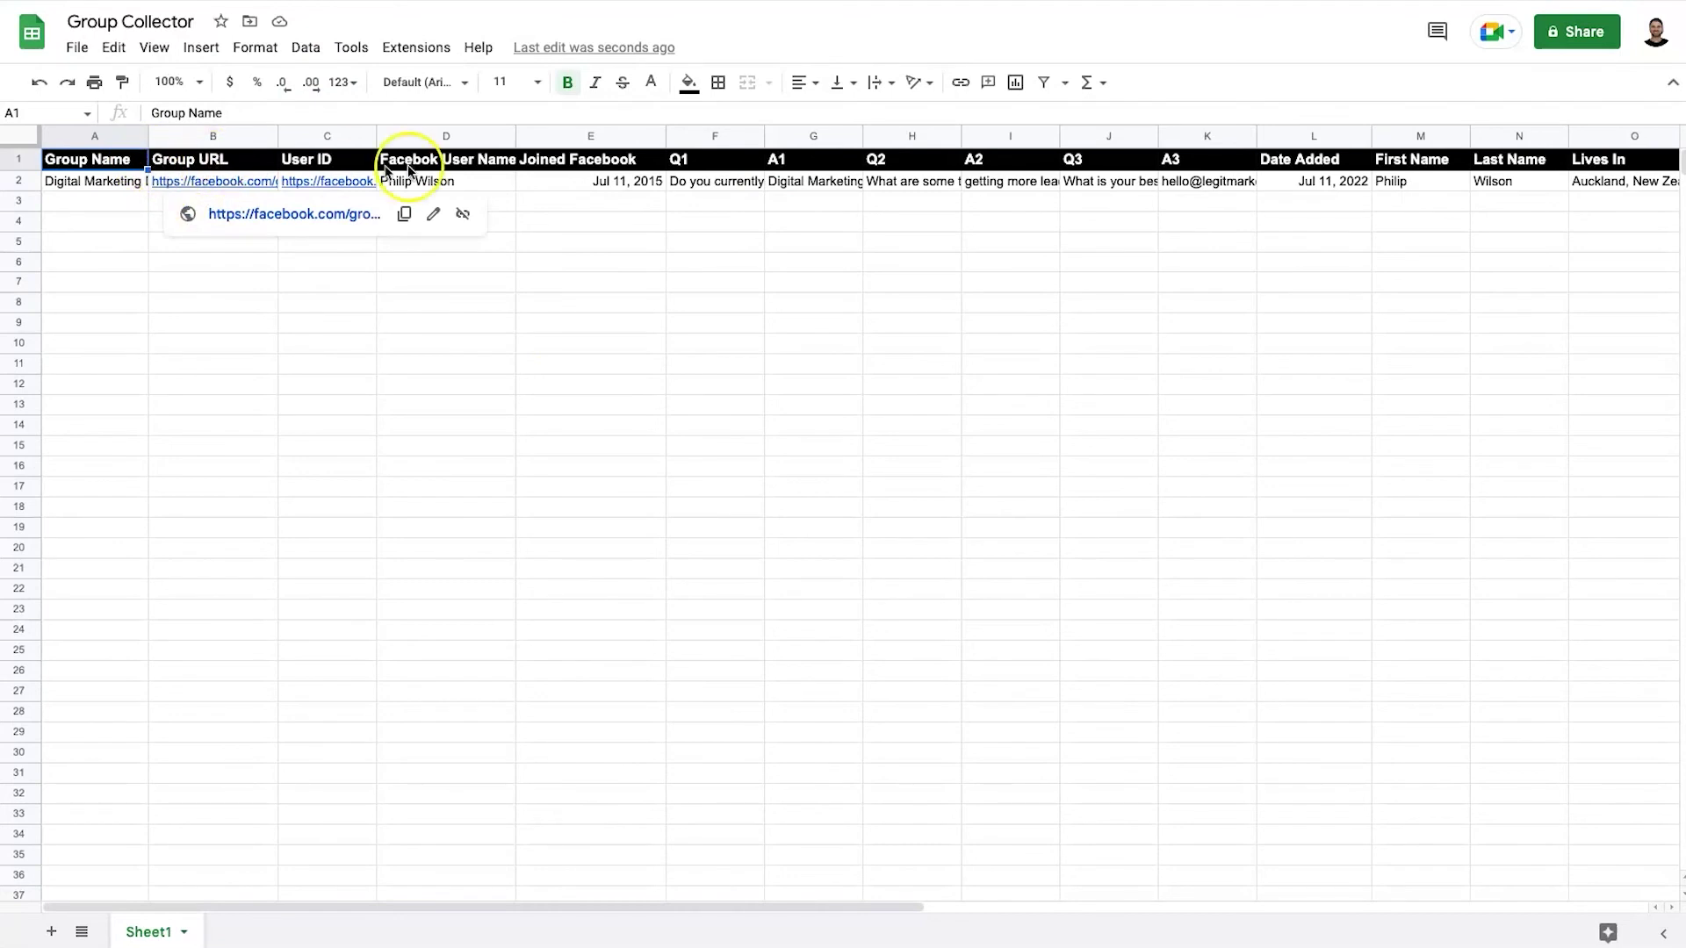
click(654, 281)
click(457, 182)
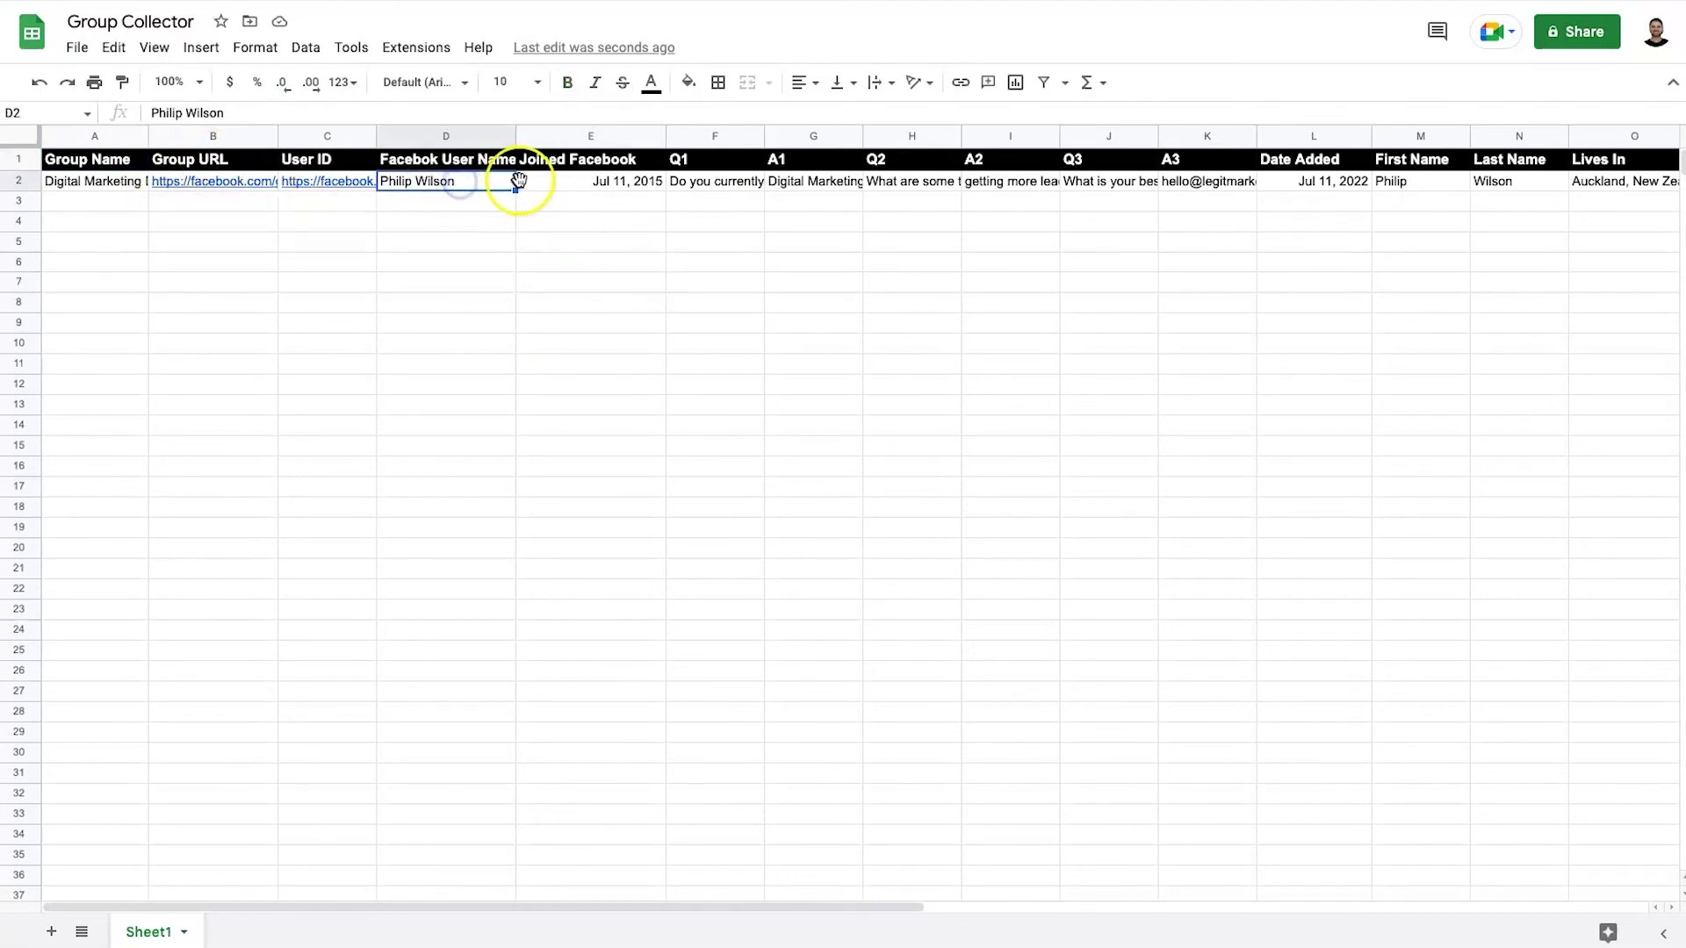
click(559, 182)
Review row 2's answers, first and last name, third question in J2 and email in K2.
drag(699, 184, 2, 143)
click(752, 261)
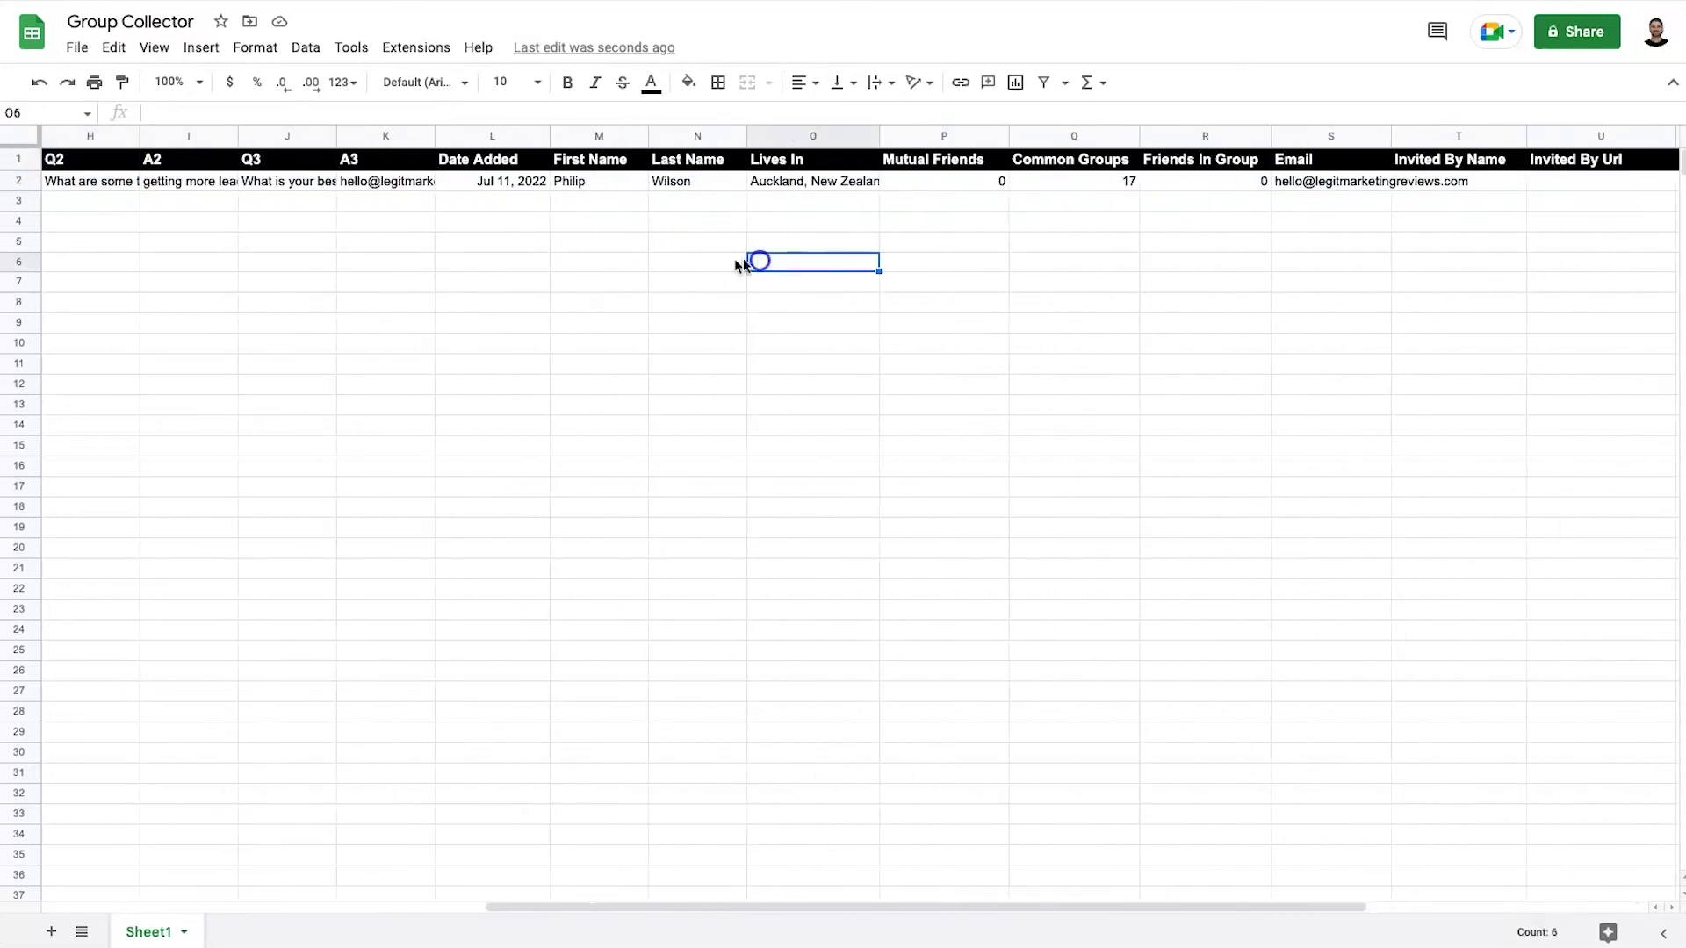
drag(636, 907, 298, 896)
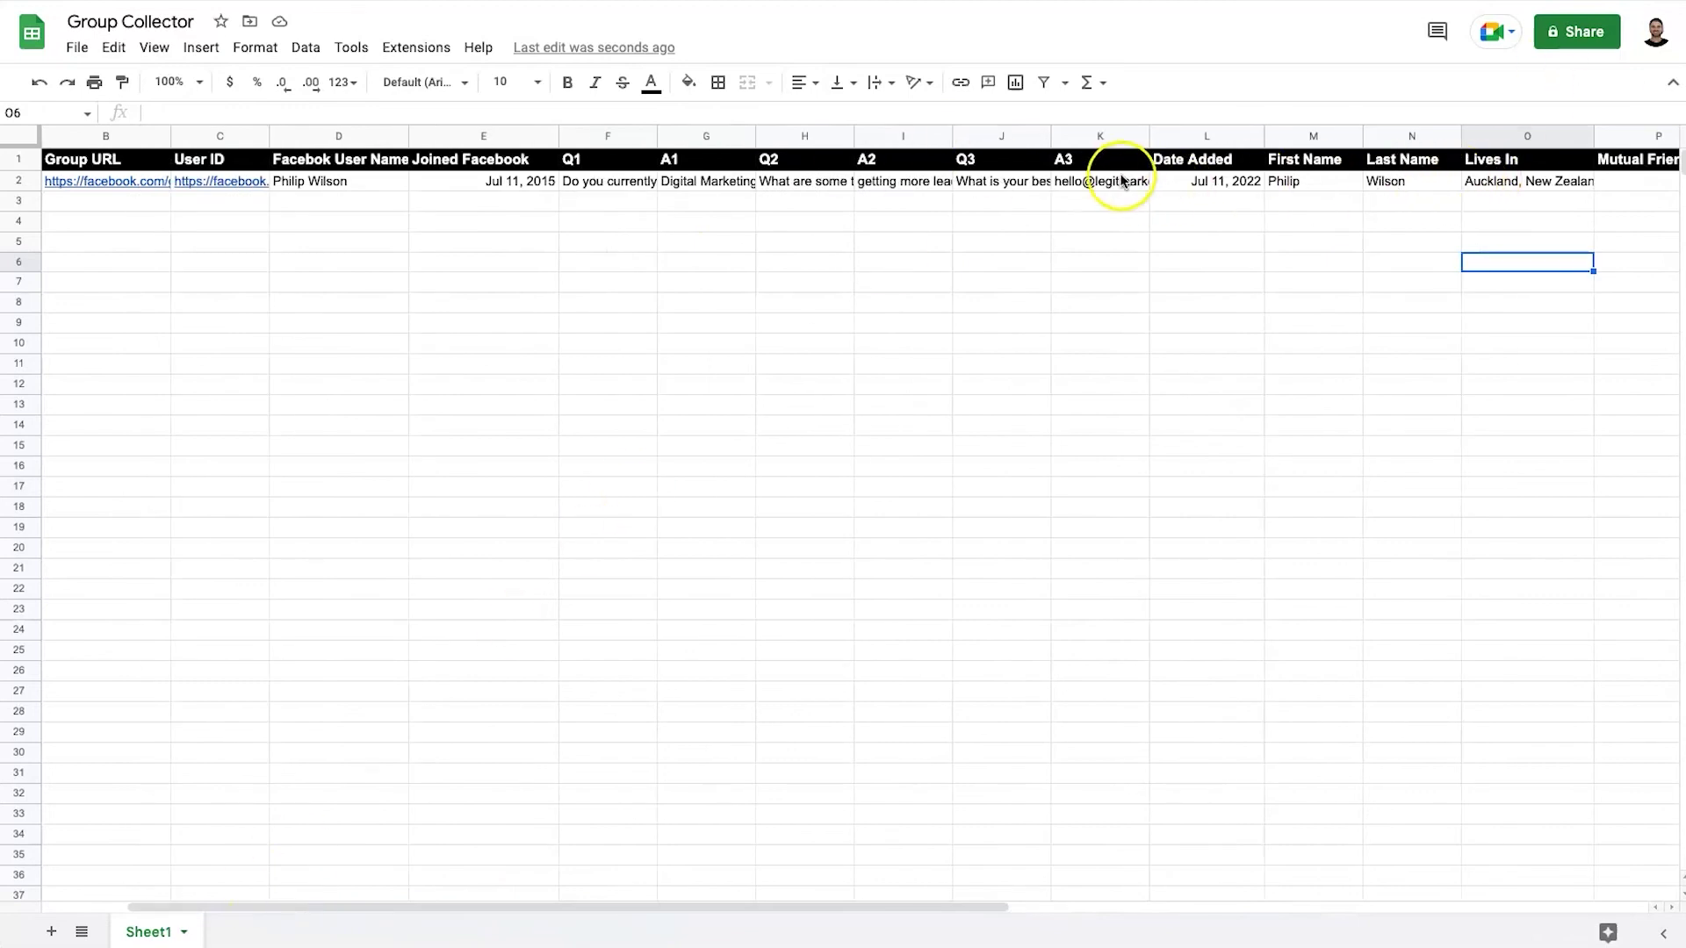
drag(1299, 179, 1411, 180)
click(1027, 184)
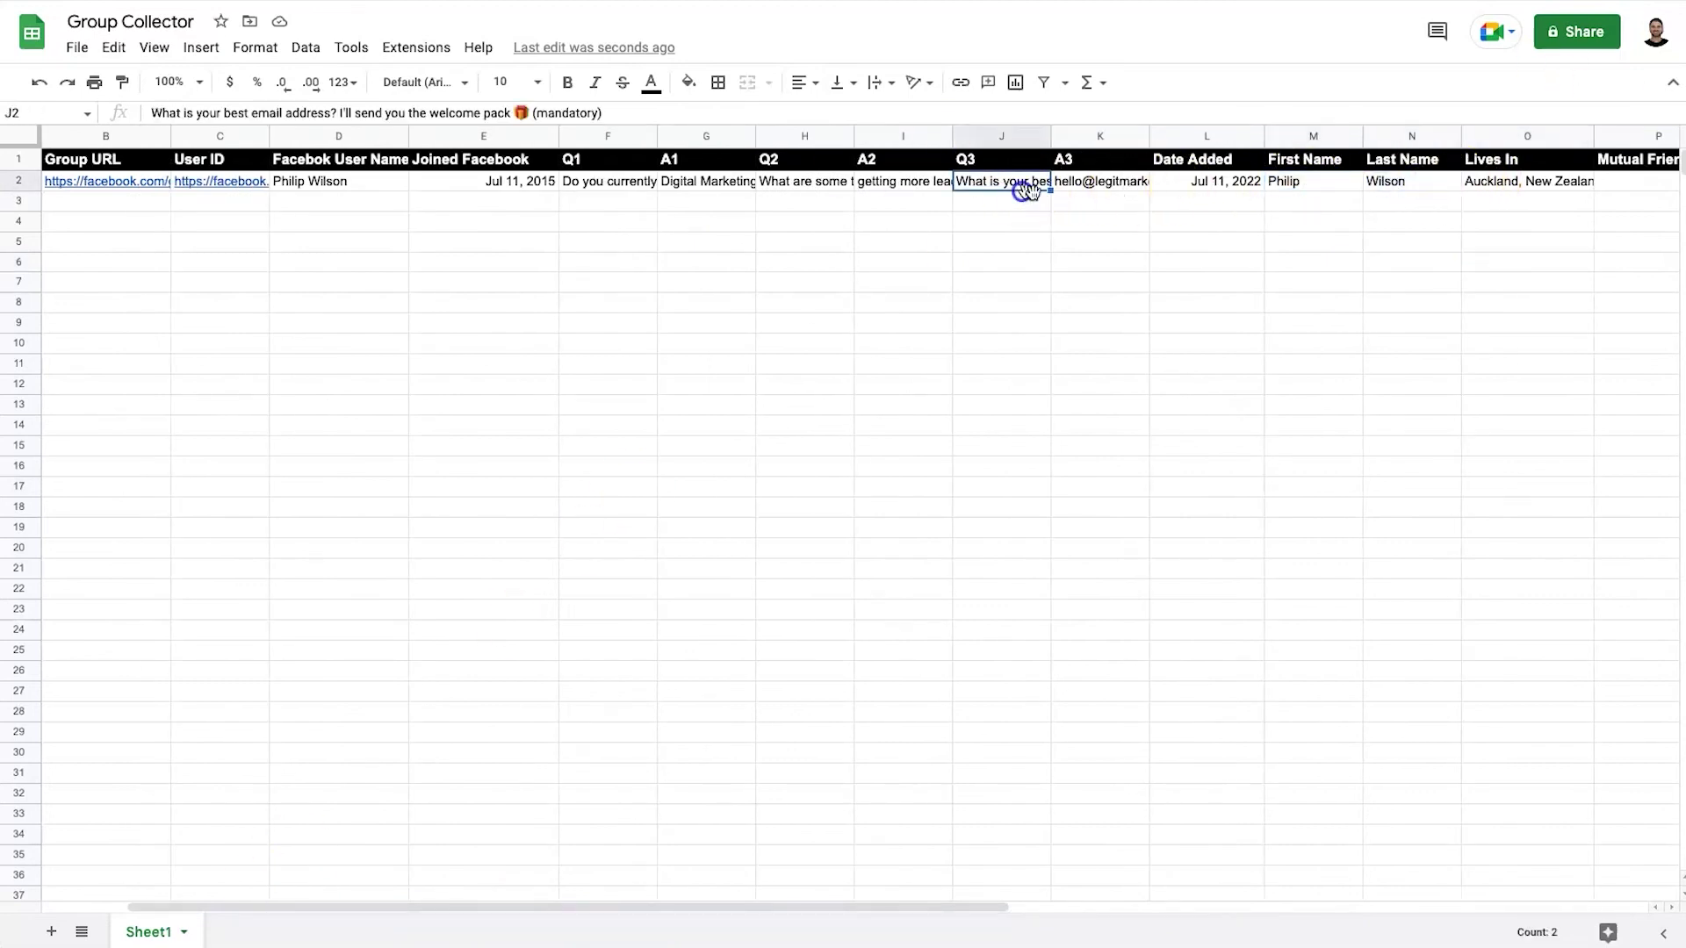
click(1092, 182)
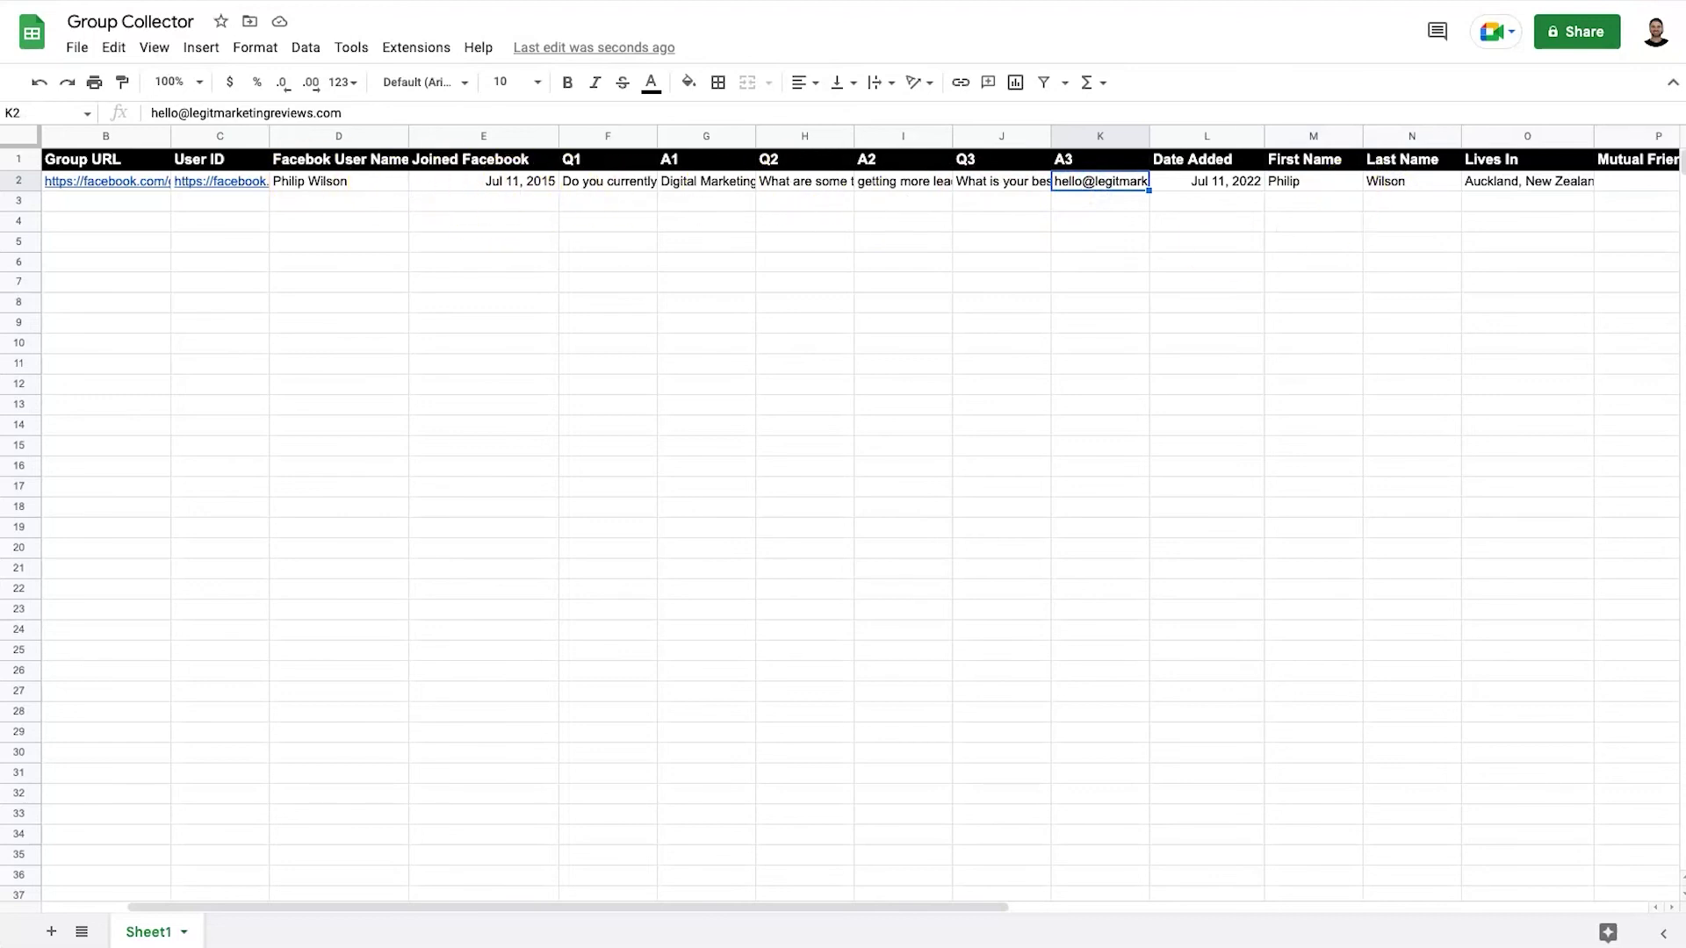
click(1493, 2)
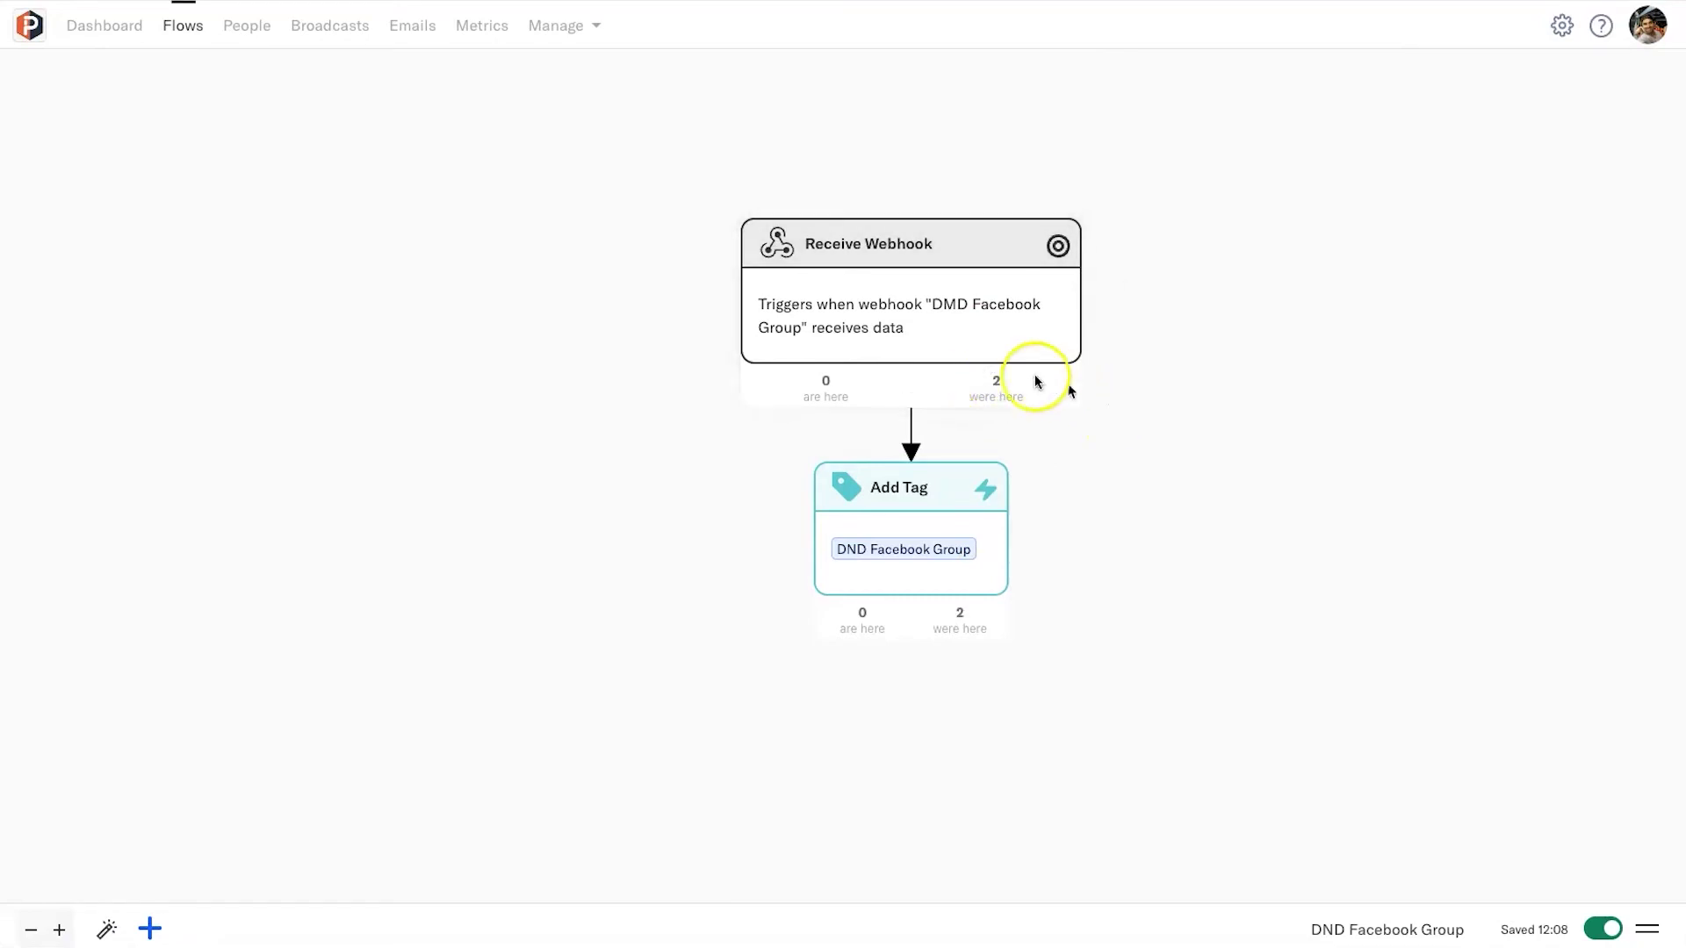
click(1077, 380)
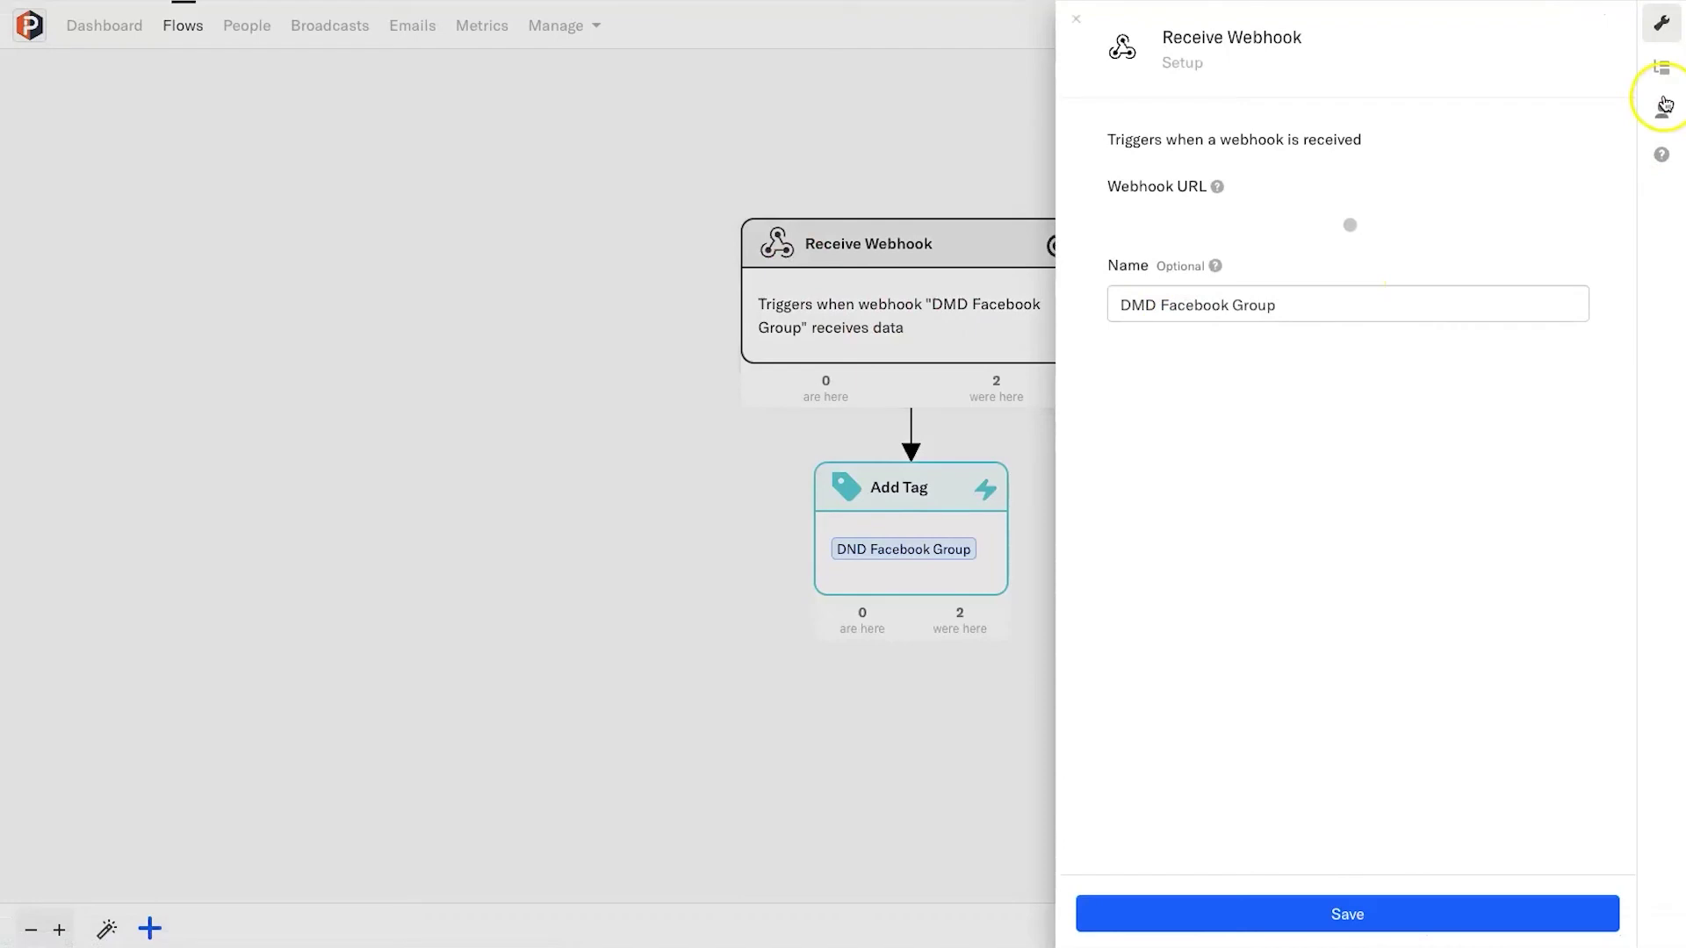
click(1665, 110)
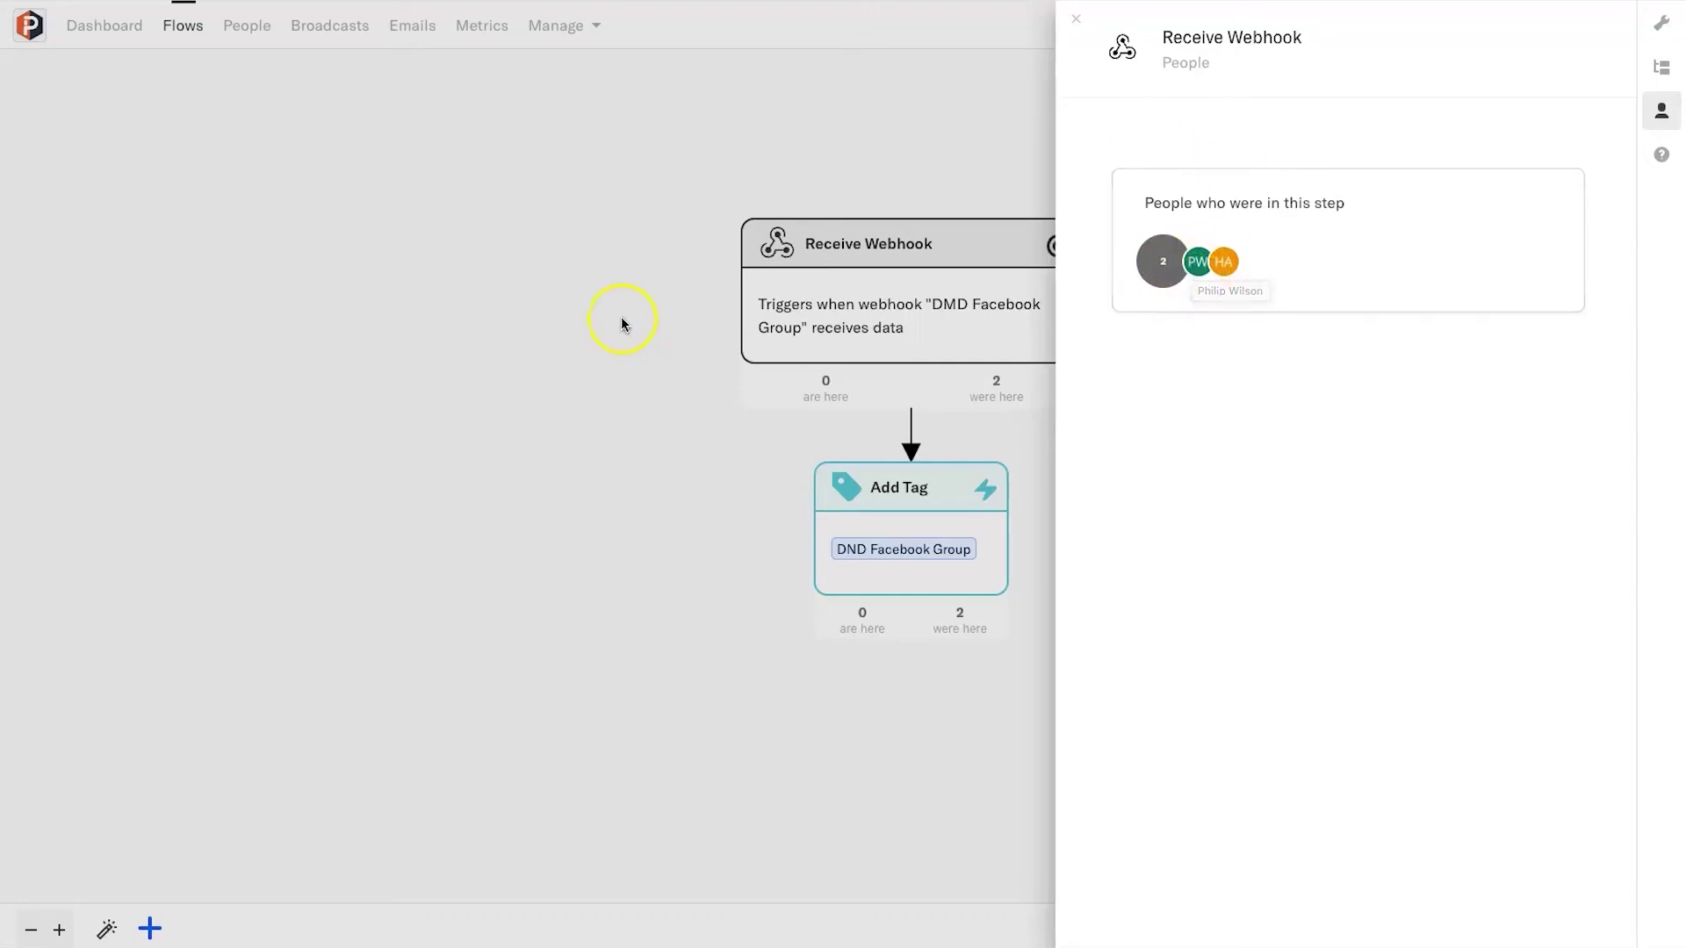
click(602, 460)
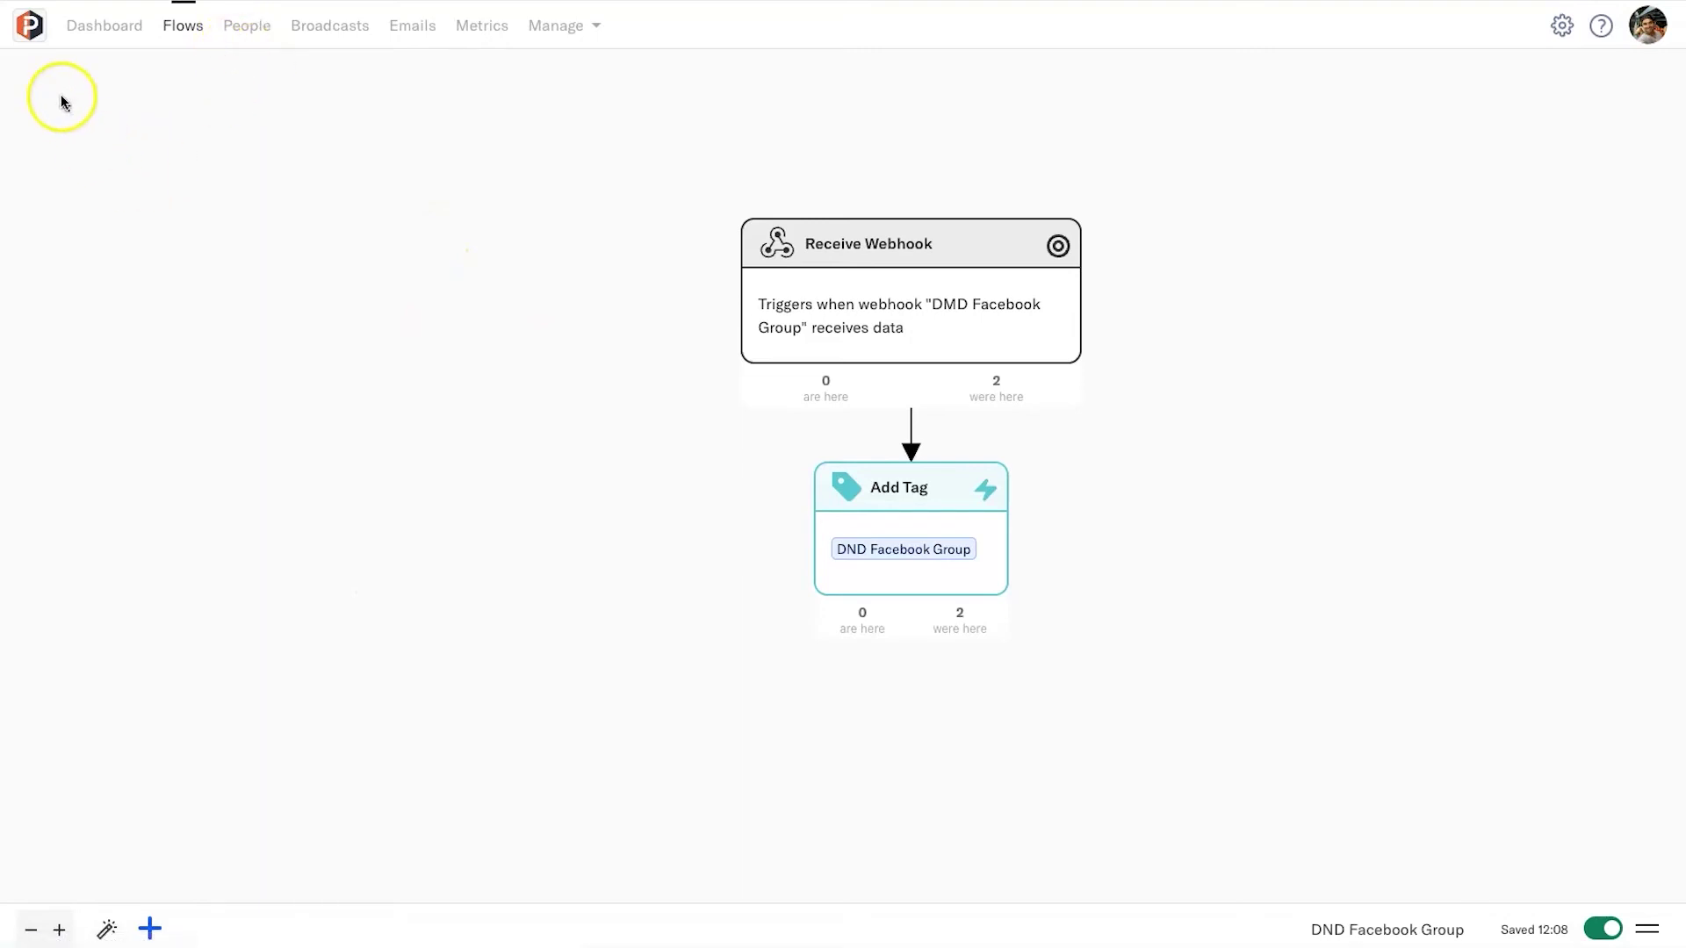
key(alt+Left)
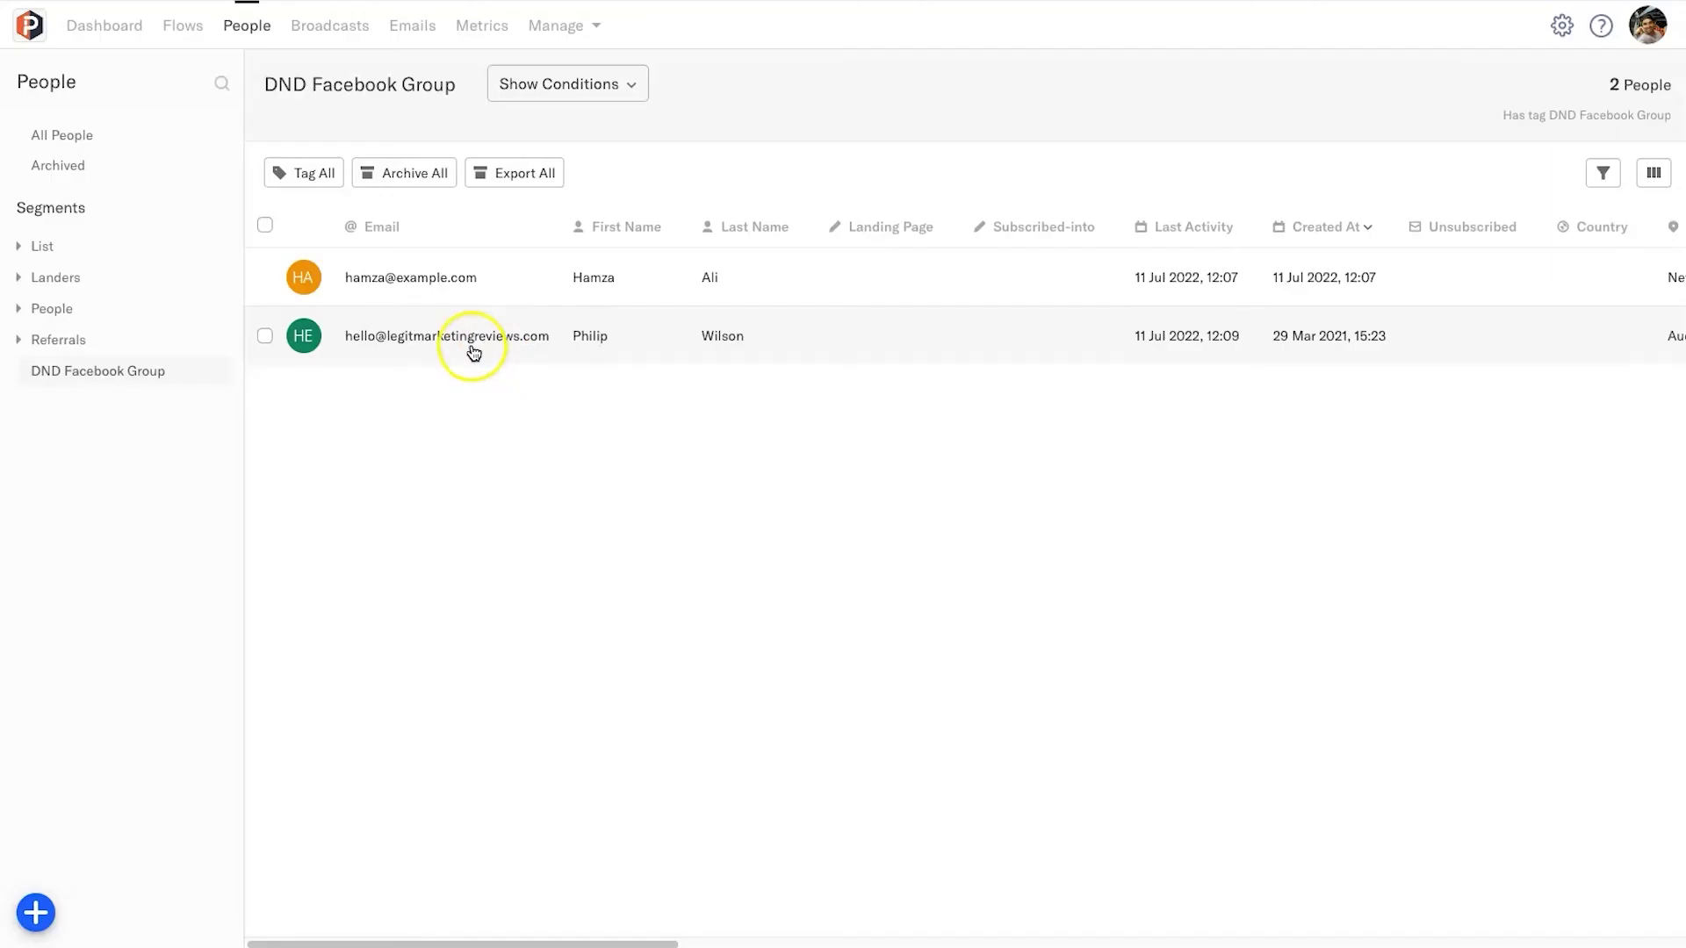
Scroll the DND Facebook Group people table across to check City, Facebook URL and Tags.
scroll(351, 940, right, 1)
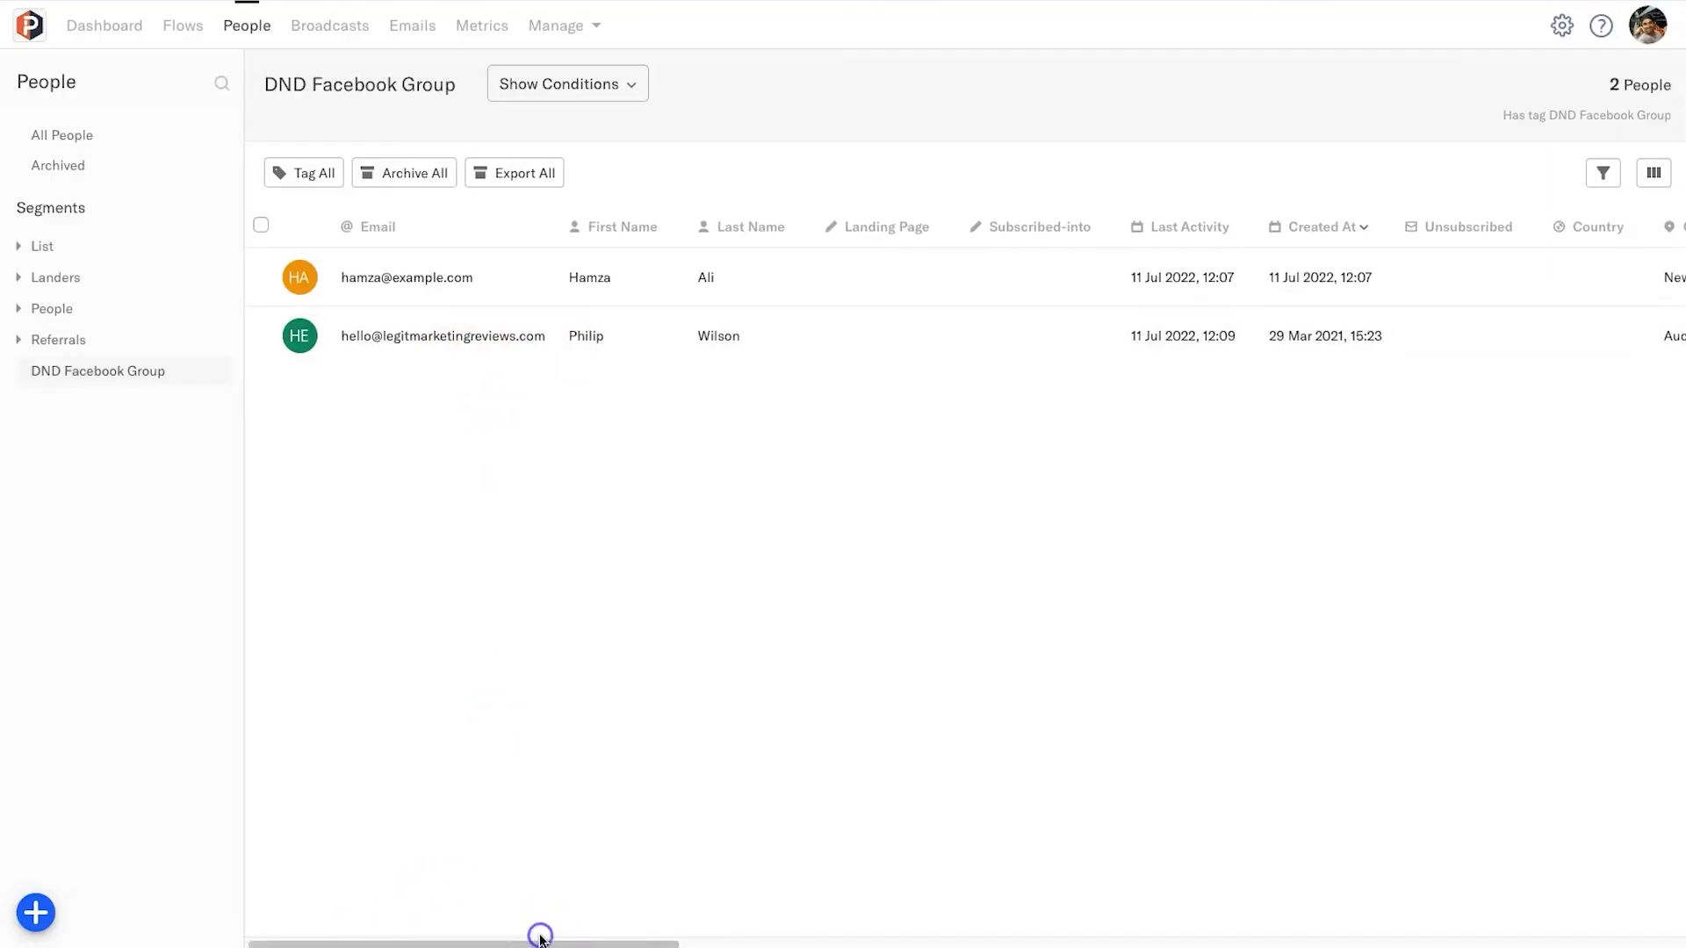
drag(531, 942, 721, 909)
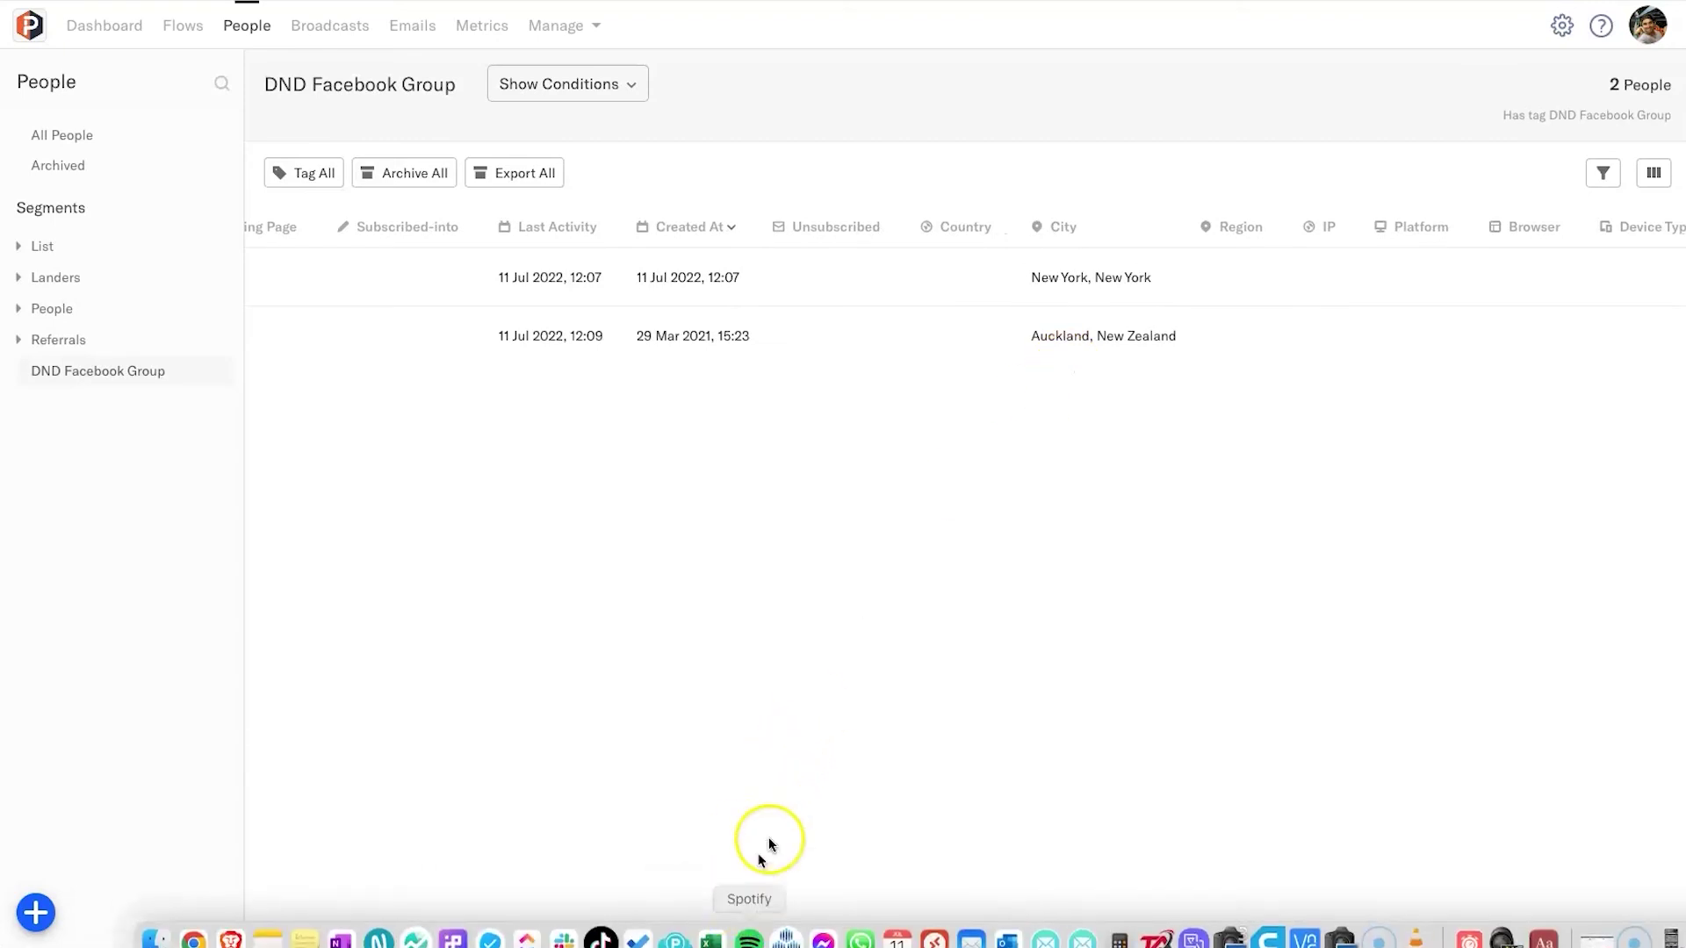
drag(732, 938, 1569, 887)
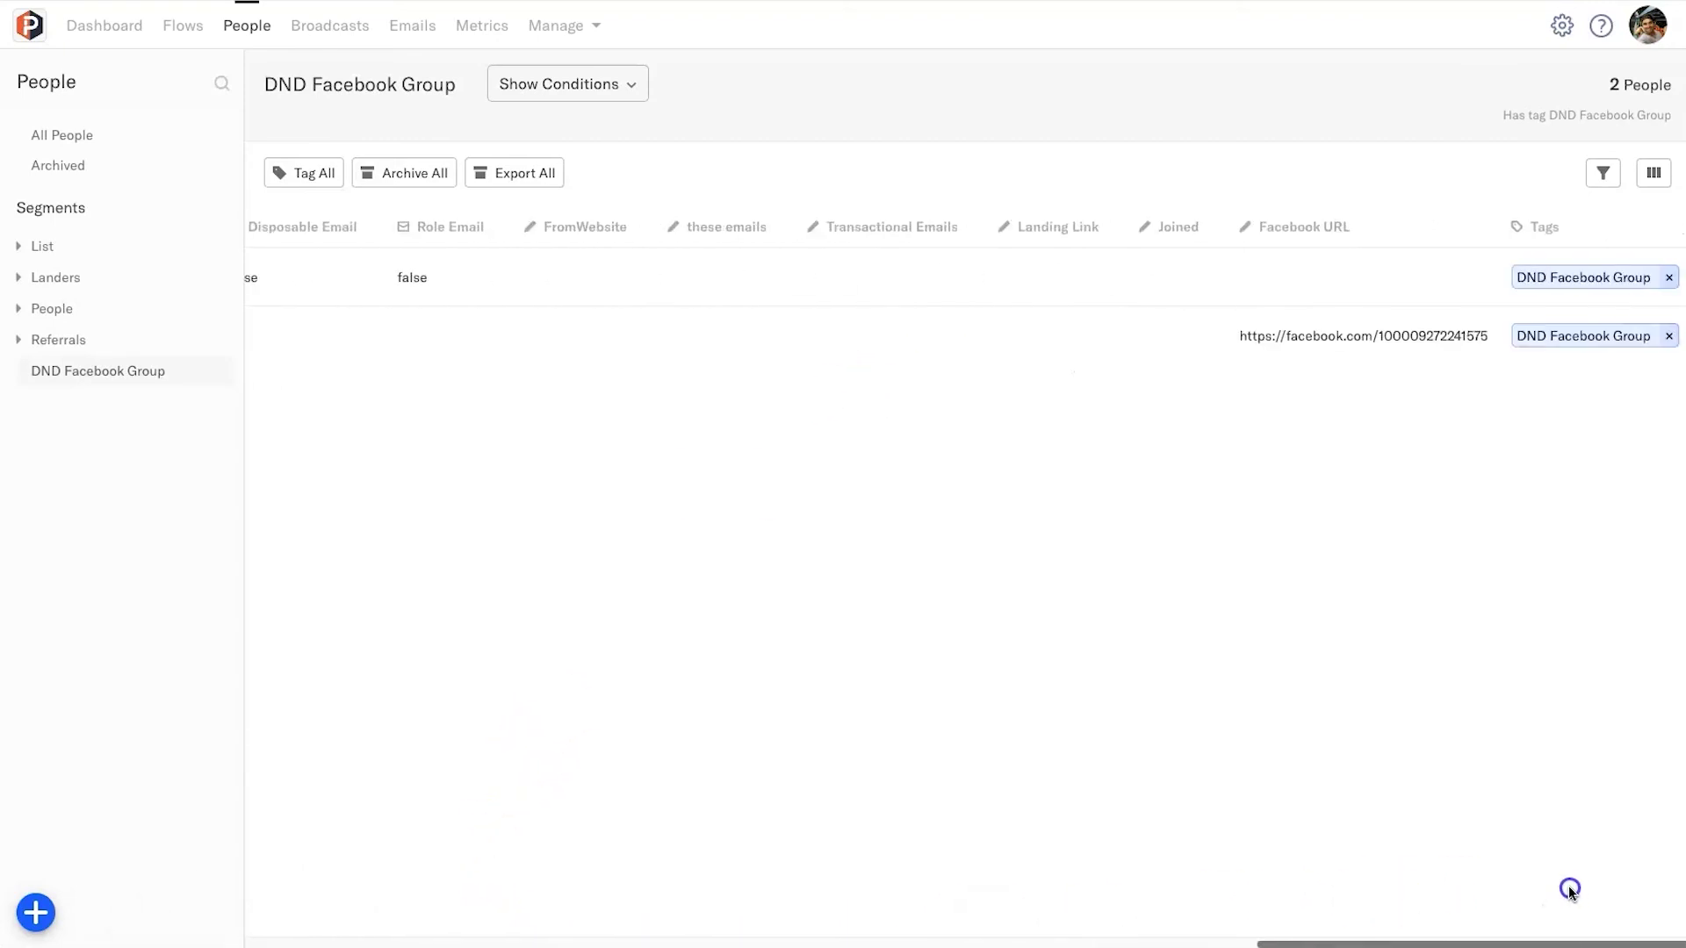
drag(1332, 929, 0, 935)
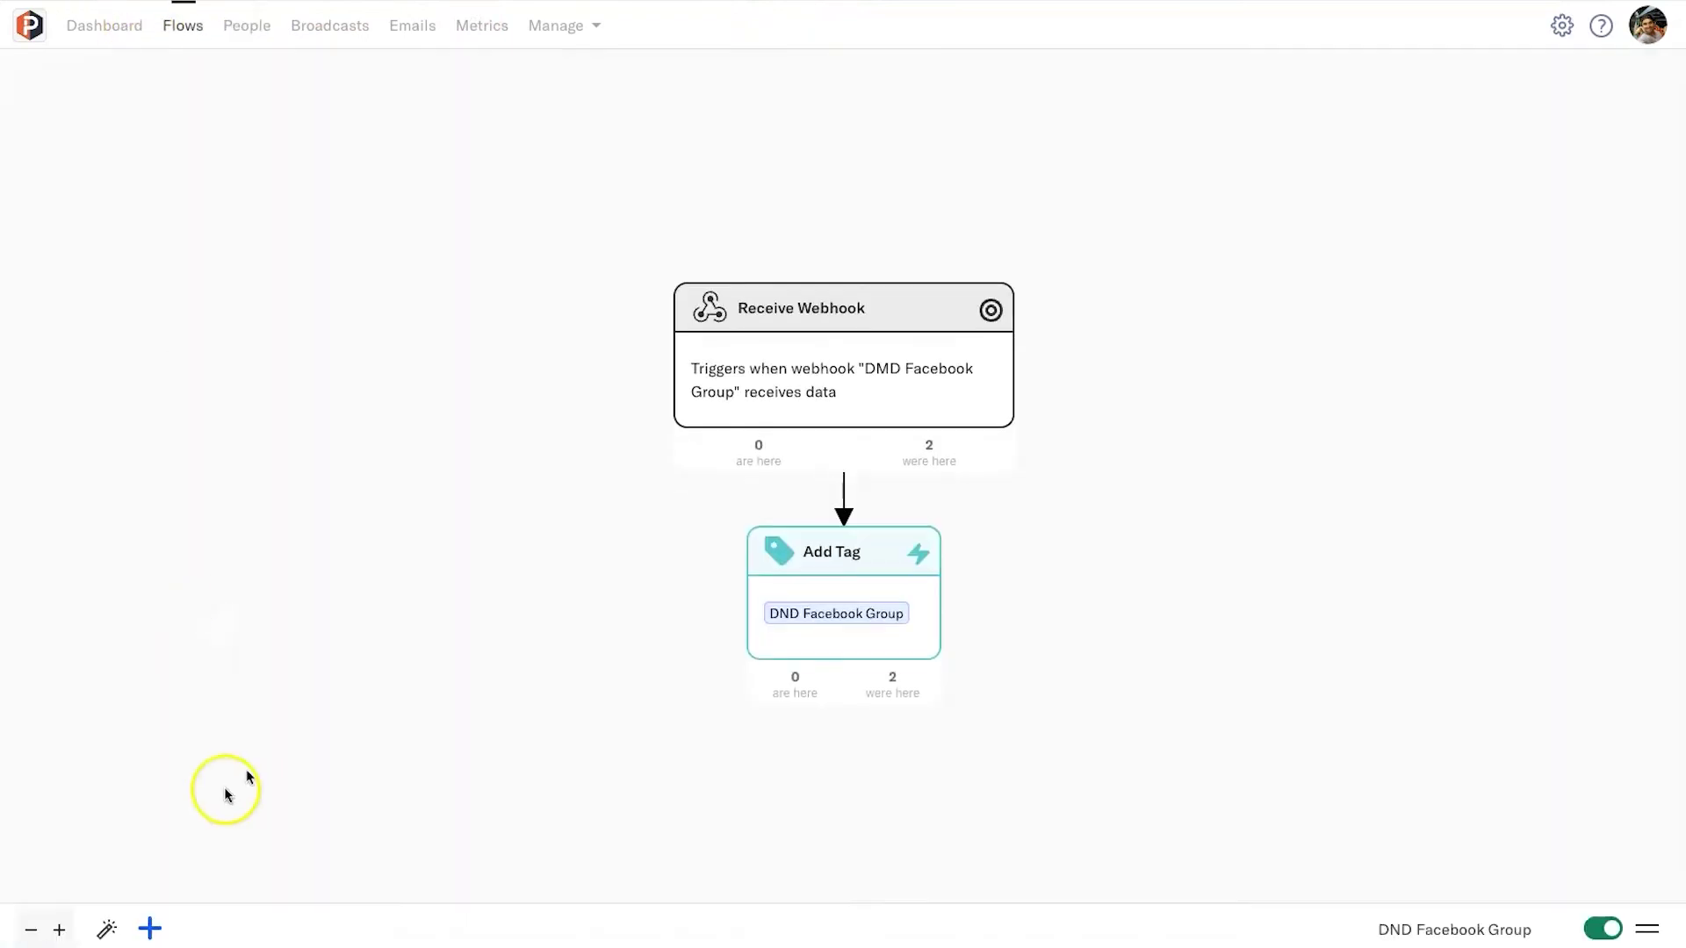
Add a Send Email step to the flow and connect it under Add Tag.
click(150, 928)
scroll(9, 478, down, 5)
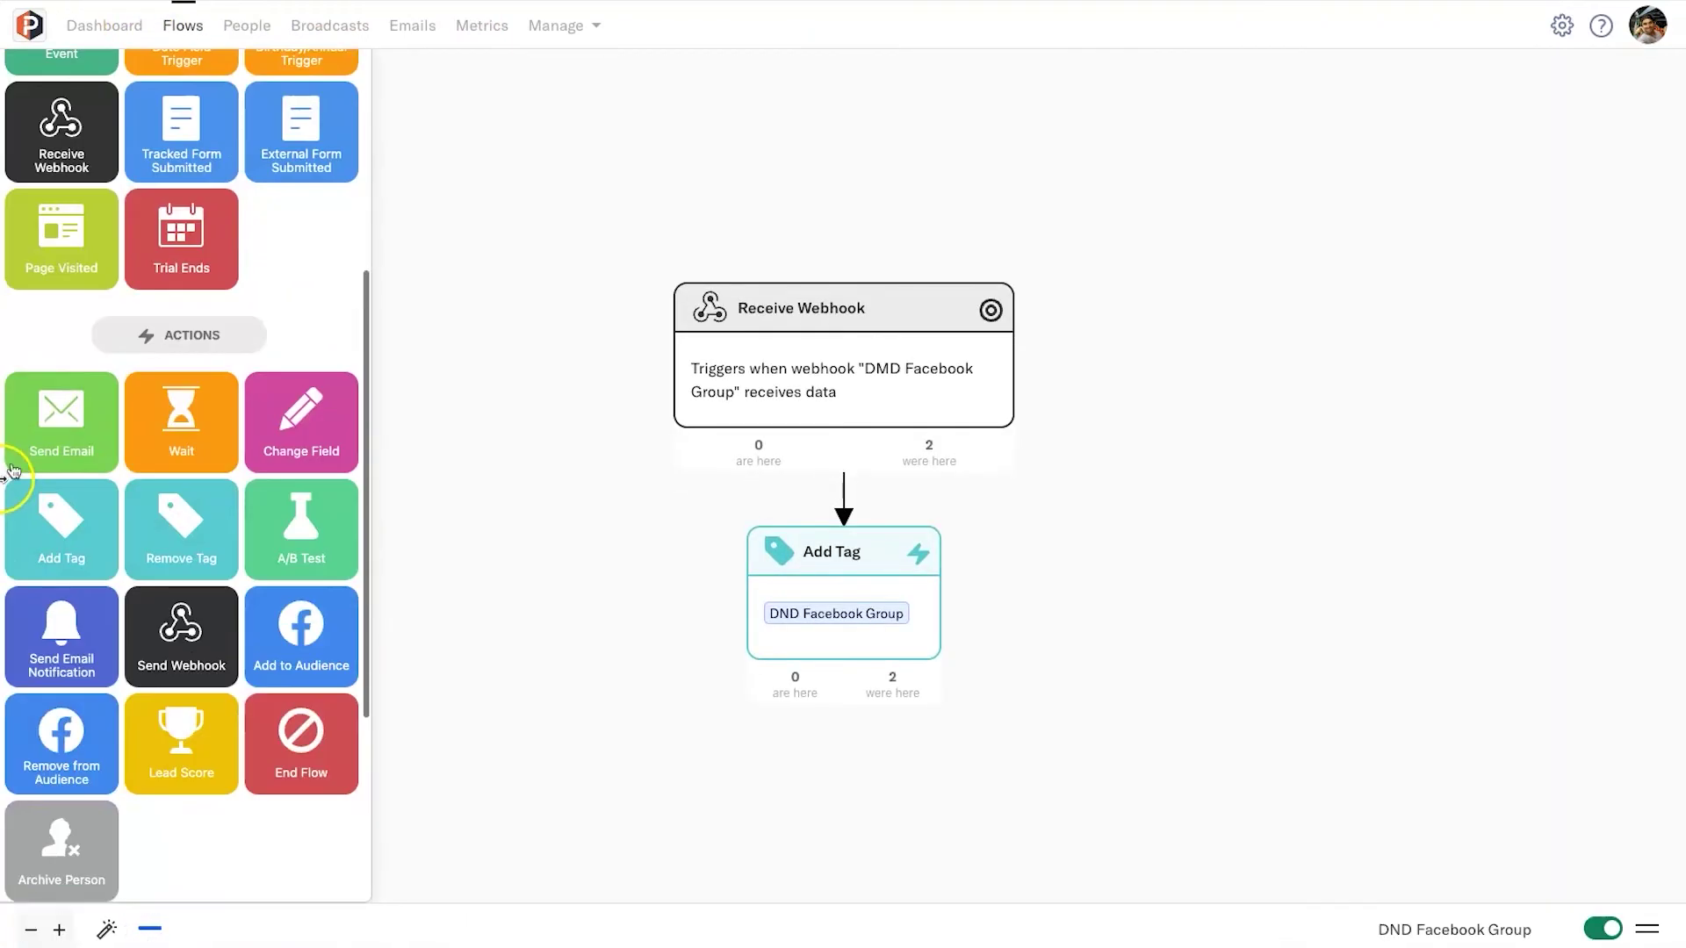
drag(102, 387, 847, 794)
click(831, 254)
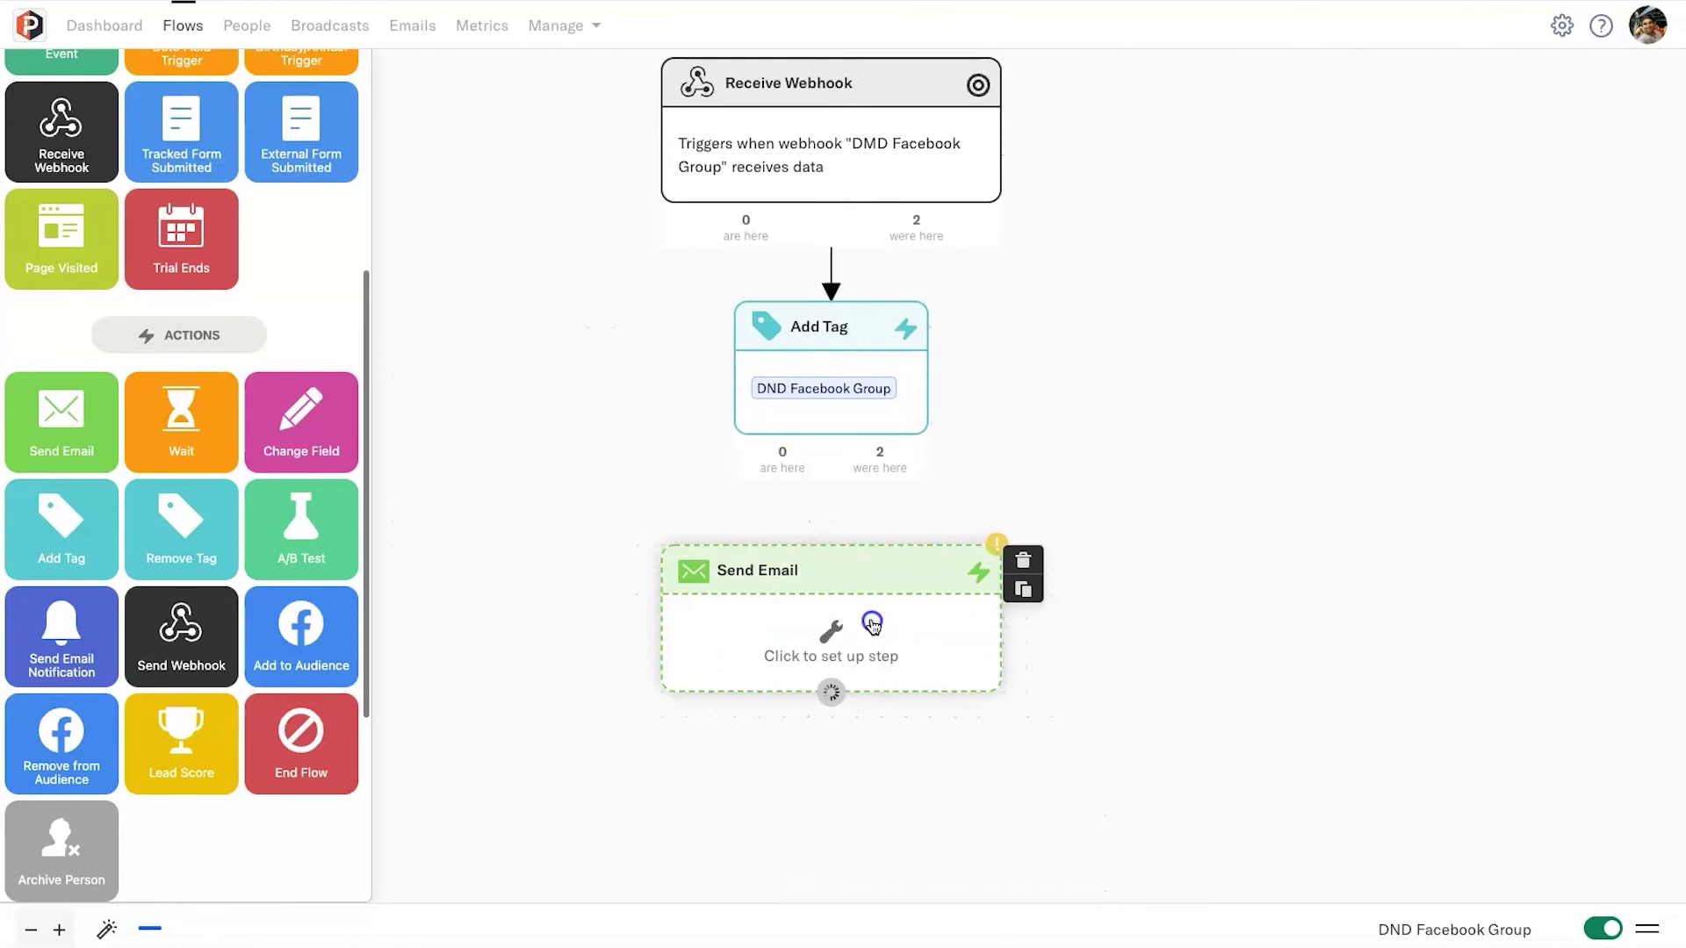
drag(832, 477, 832, 565)
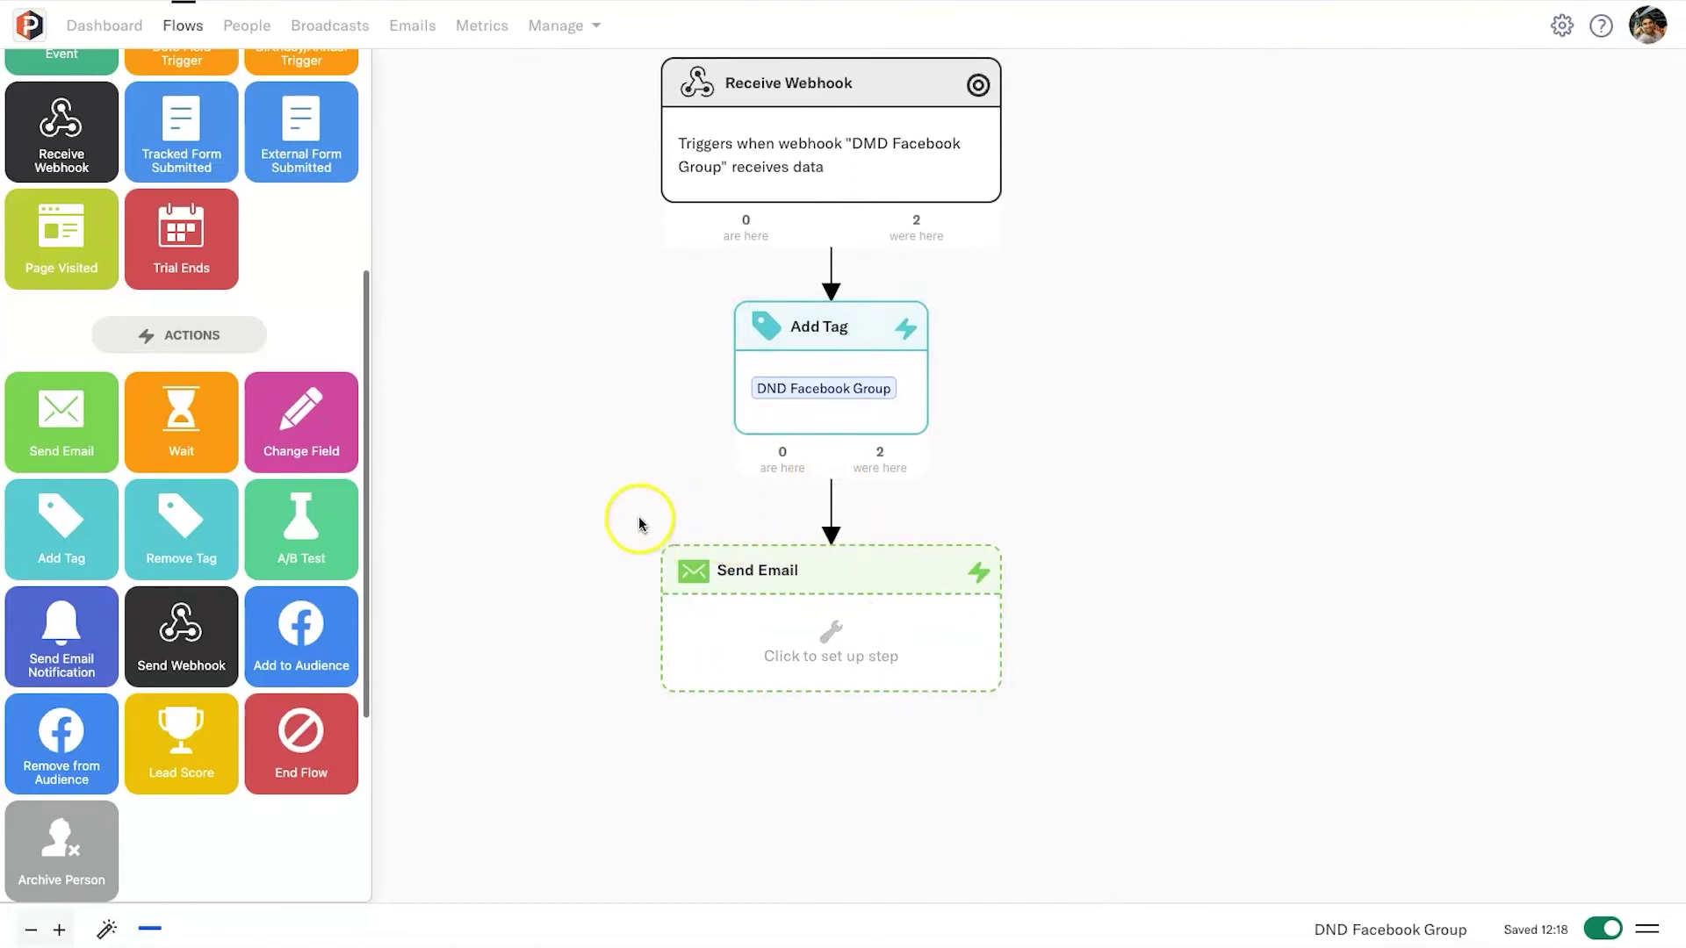
click(849, 684)
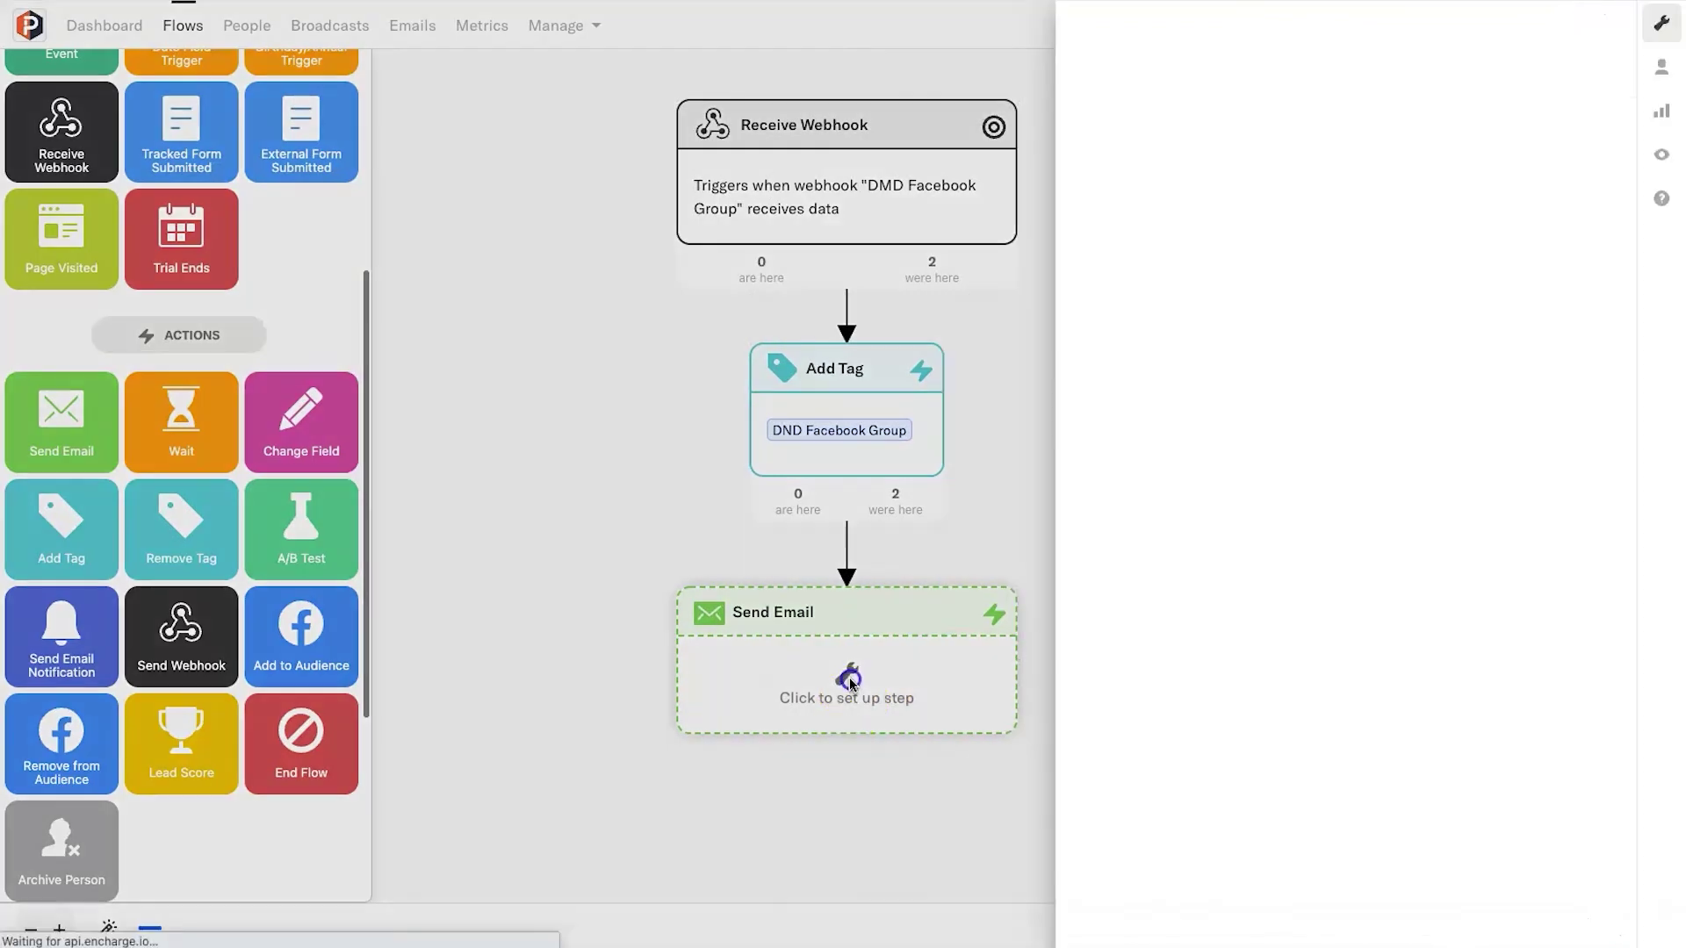
click(641, 582)
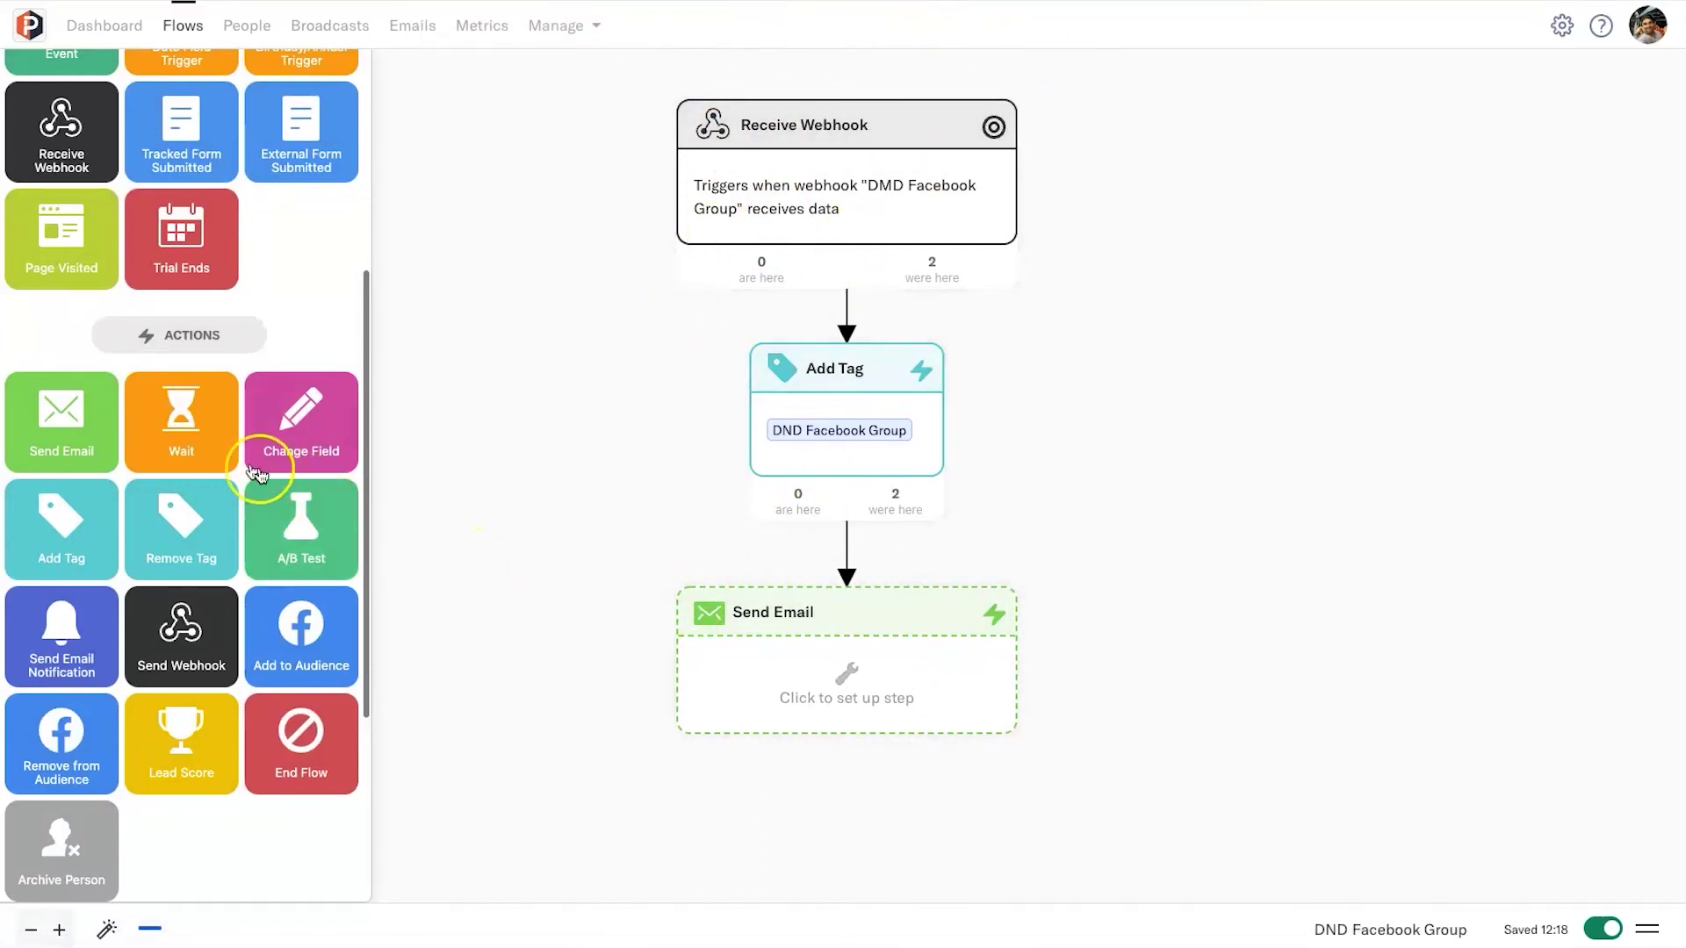
Add a Wait step after Send Email, connected on the On delivered condition.
drag(237, 461, 1196, 634)
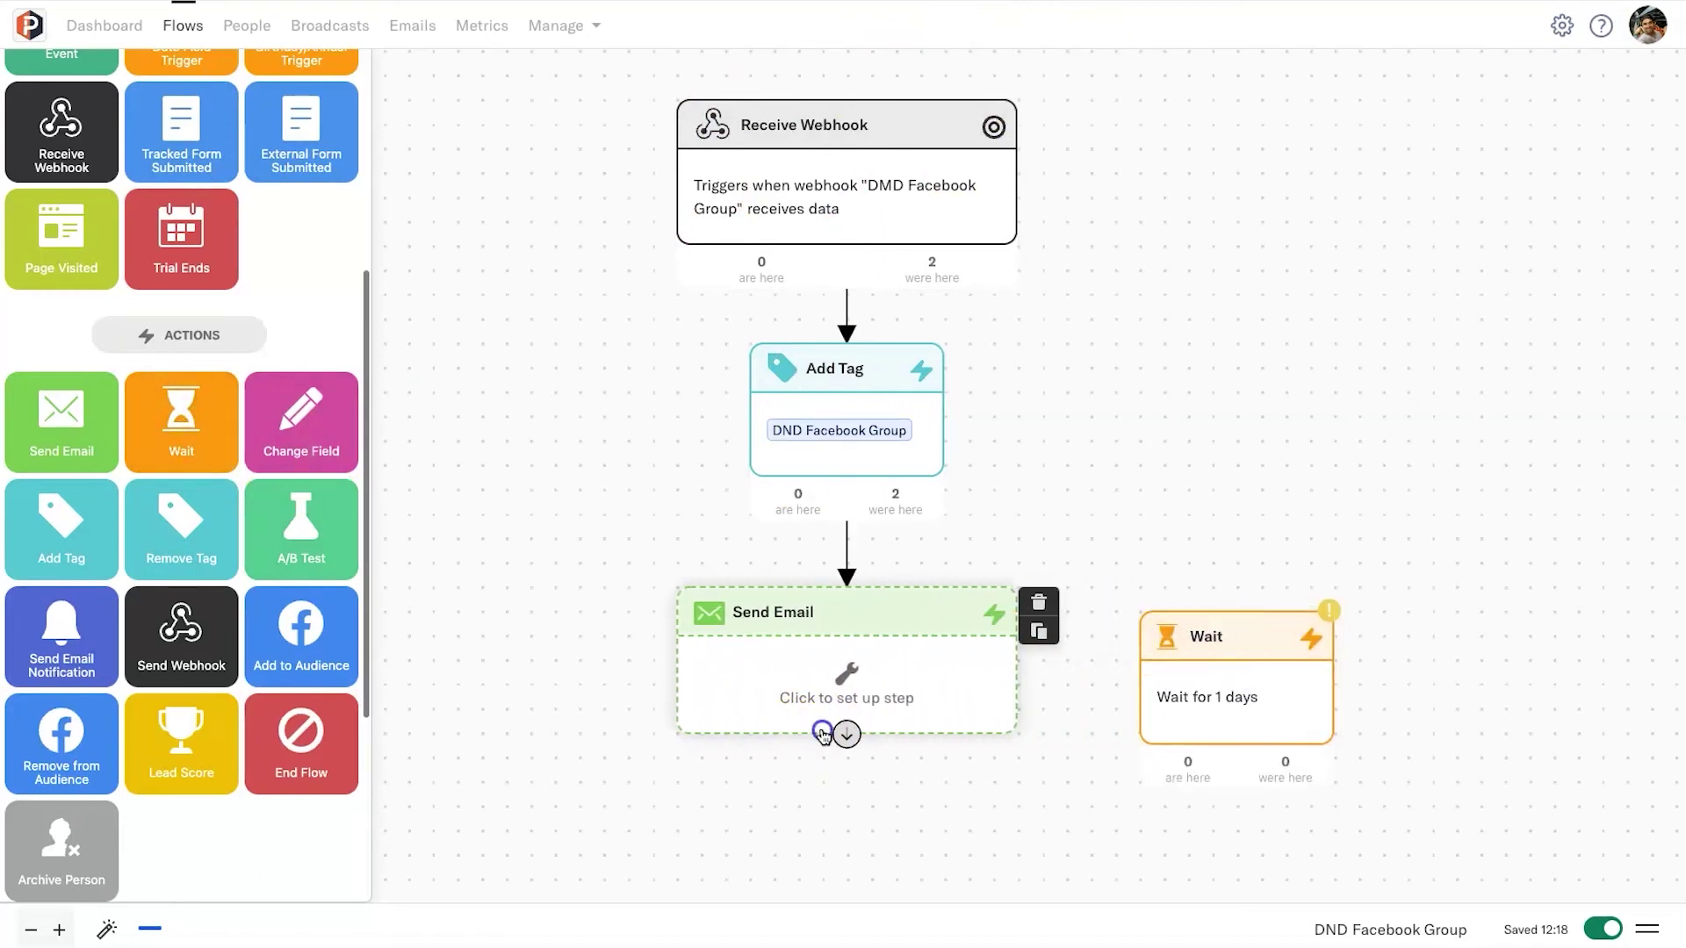
drag(847, 735, 1265, 700)
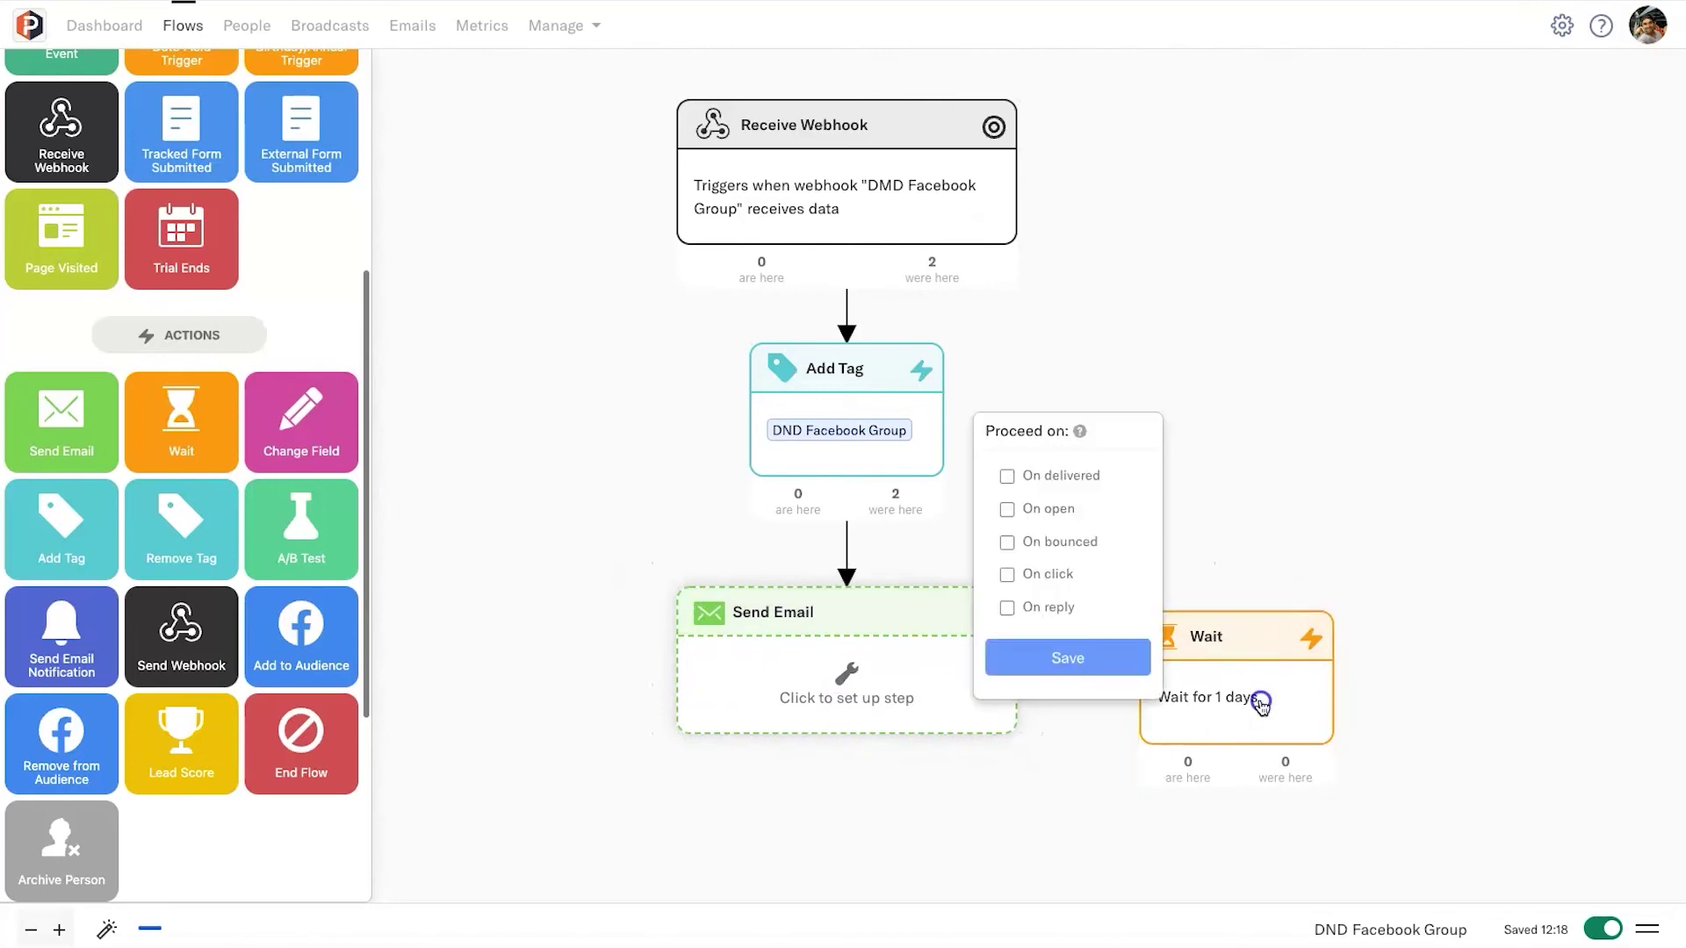
click(1096, 474)
click(1075, 664)
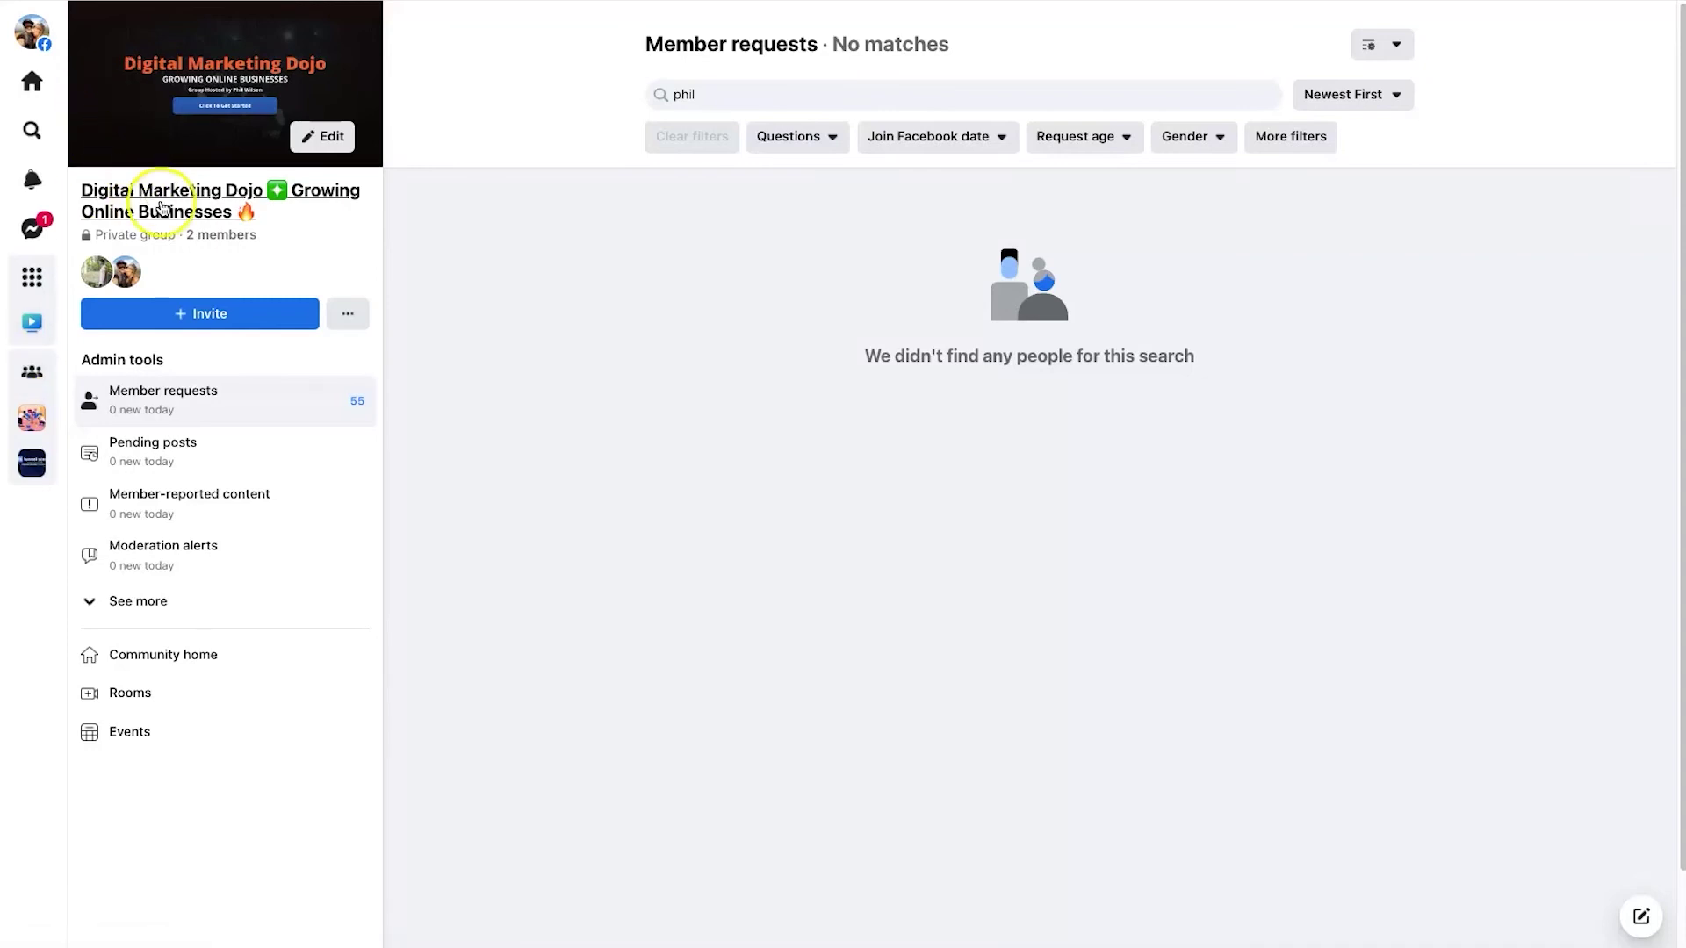
Open the group's membership questions and highlight the Question 3 email question.
click(137, 611)
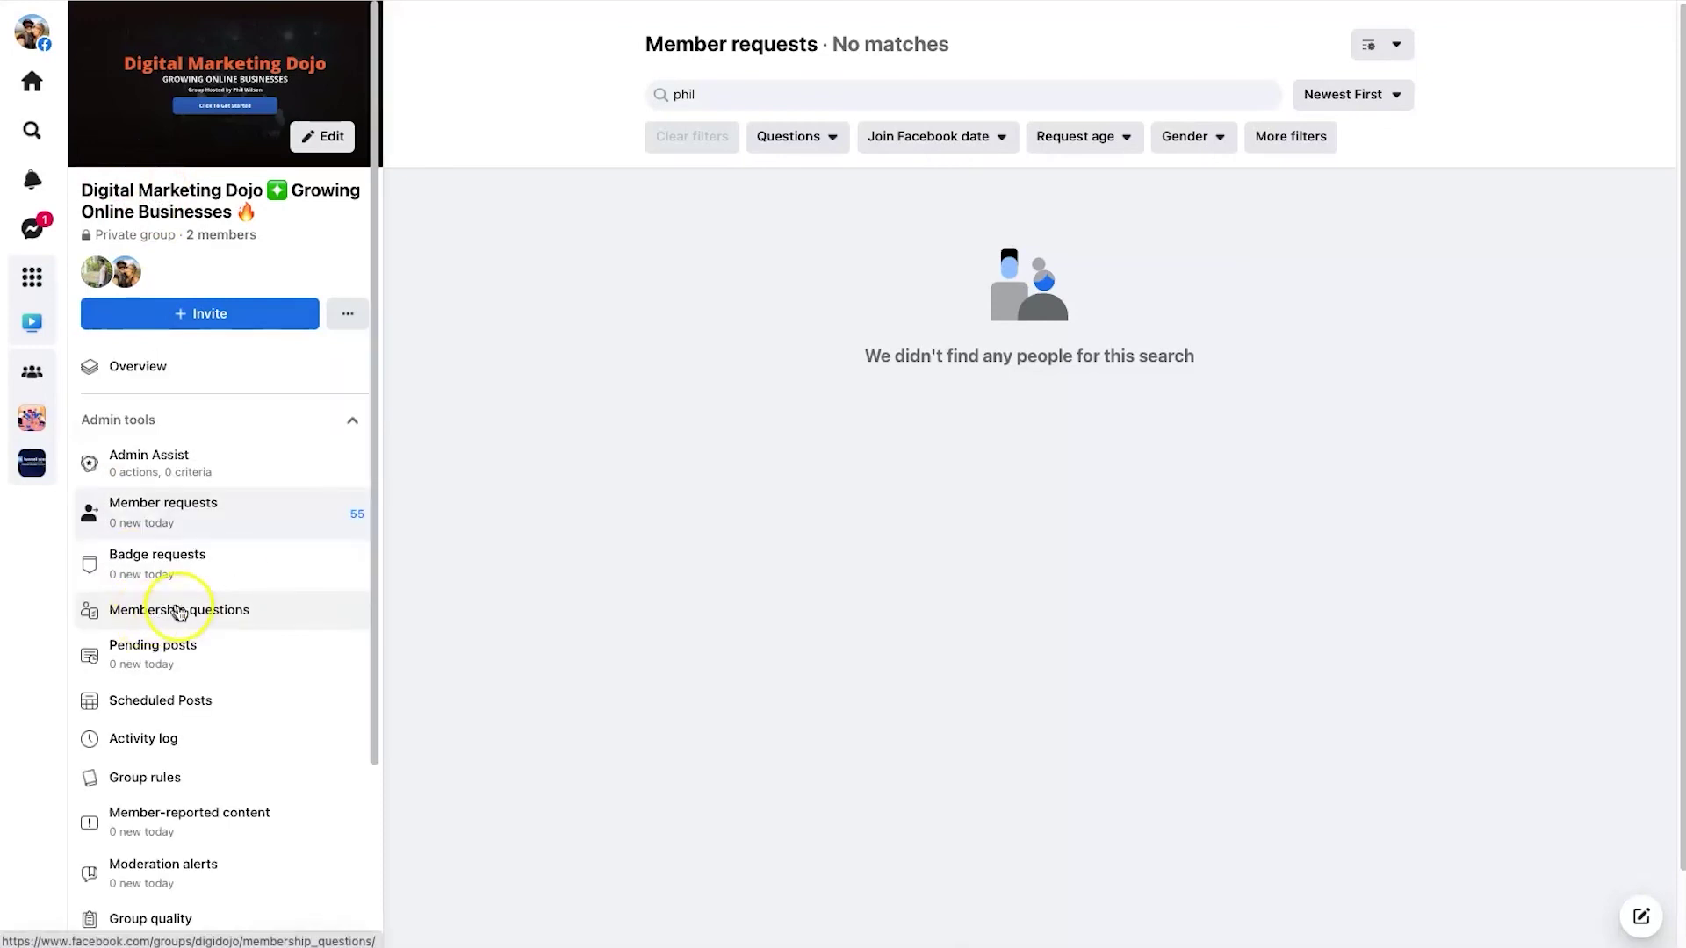
click(225, 613)
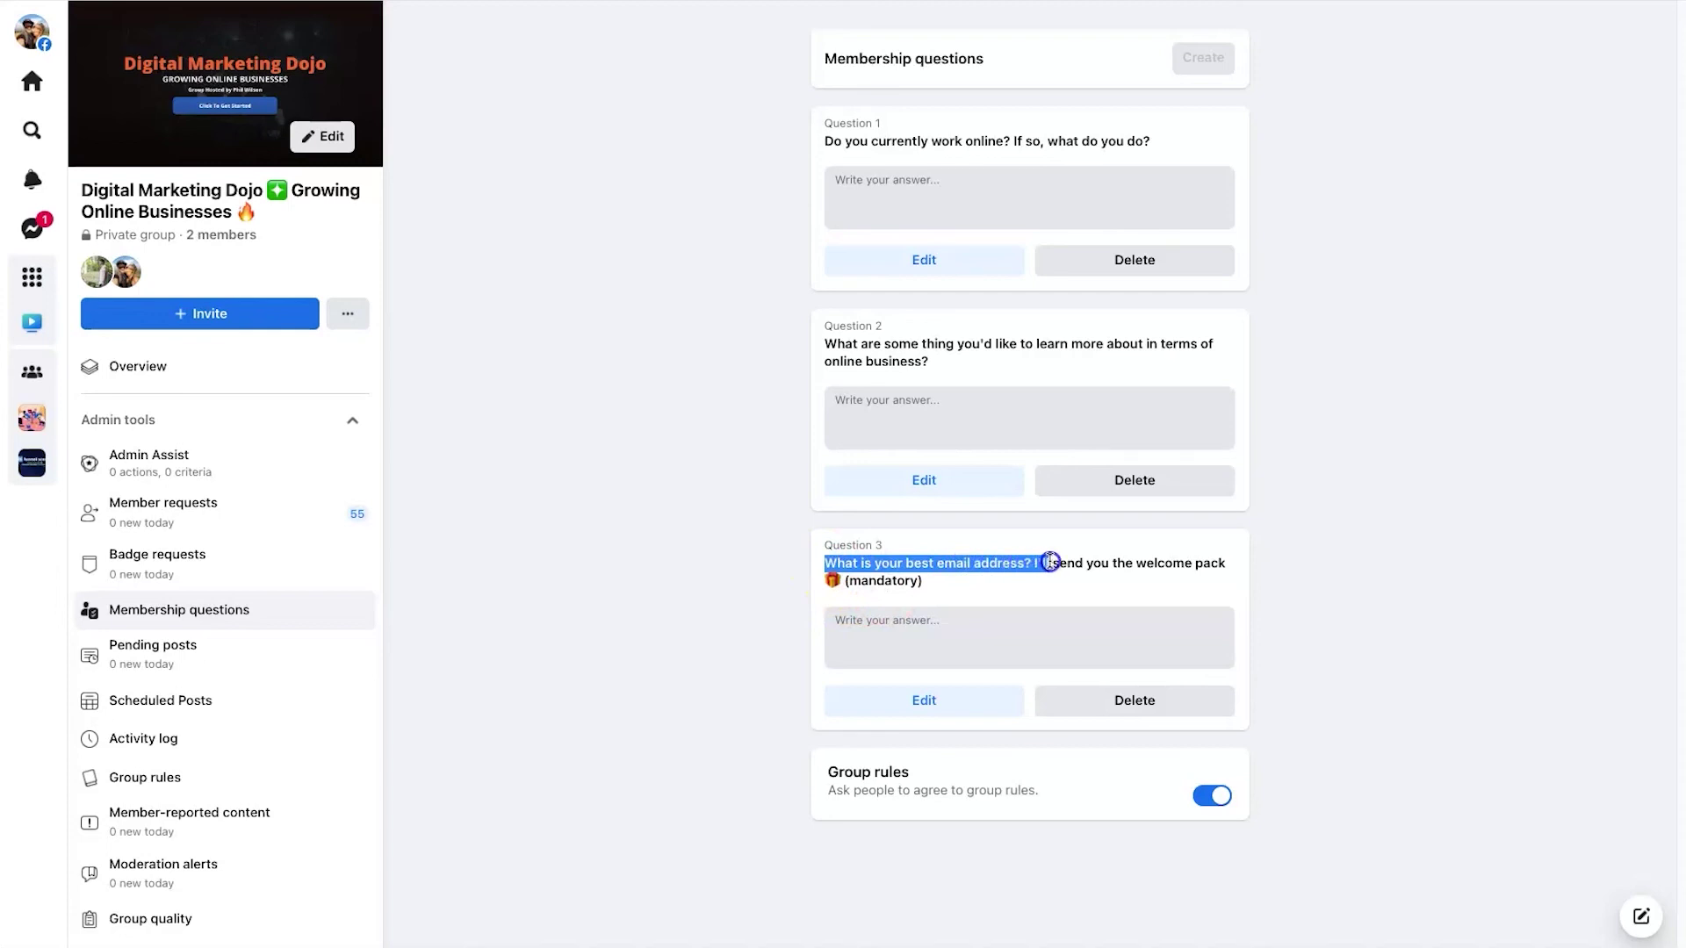
drag(1050, 562, 1170, 576)
click(1158, 576)
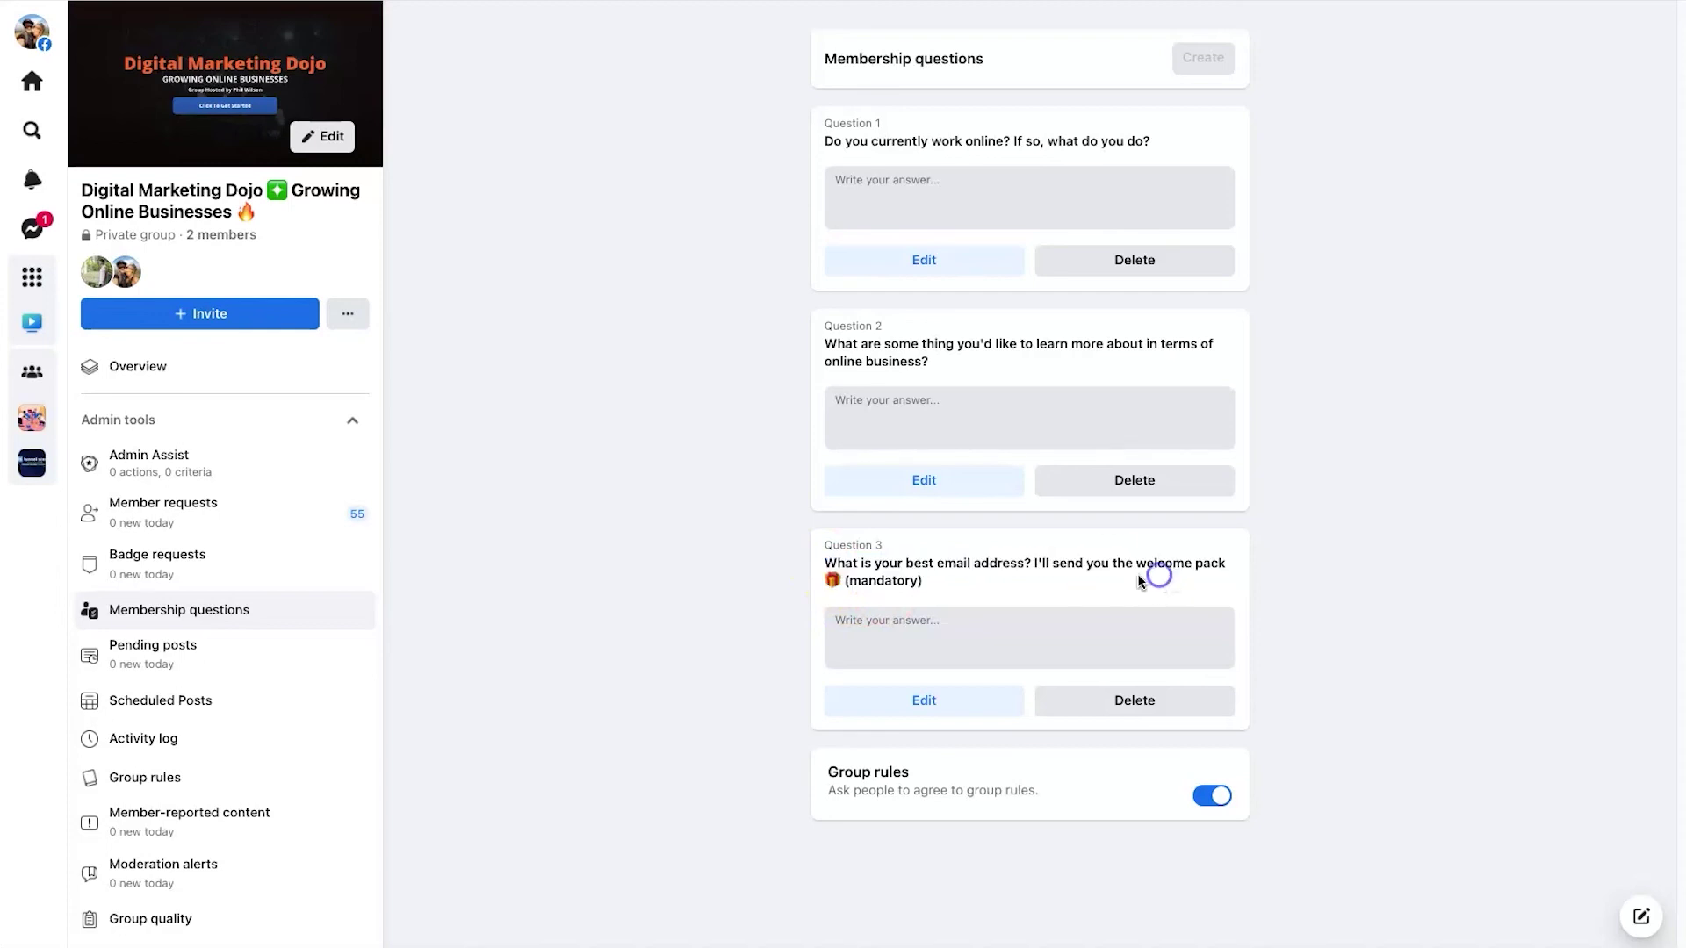
drag(827, 562, 1009, 577)
click(1014, 581)
Highlight and review the Question 1 text, its follow-up part, and Question 2.
drag(827, 140, 1151, 136)
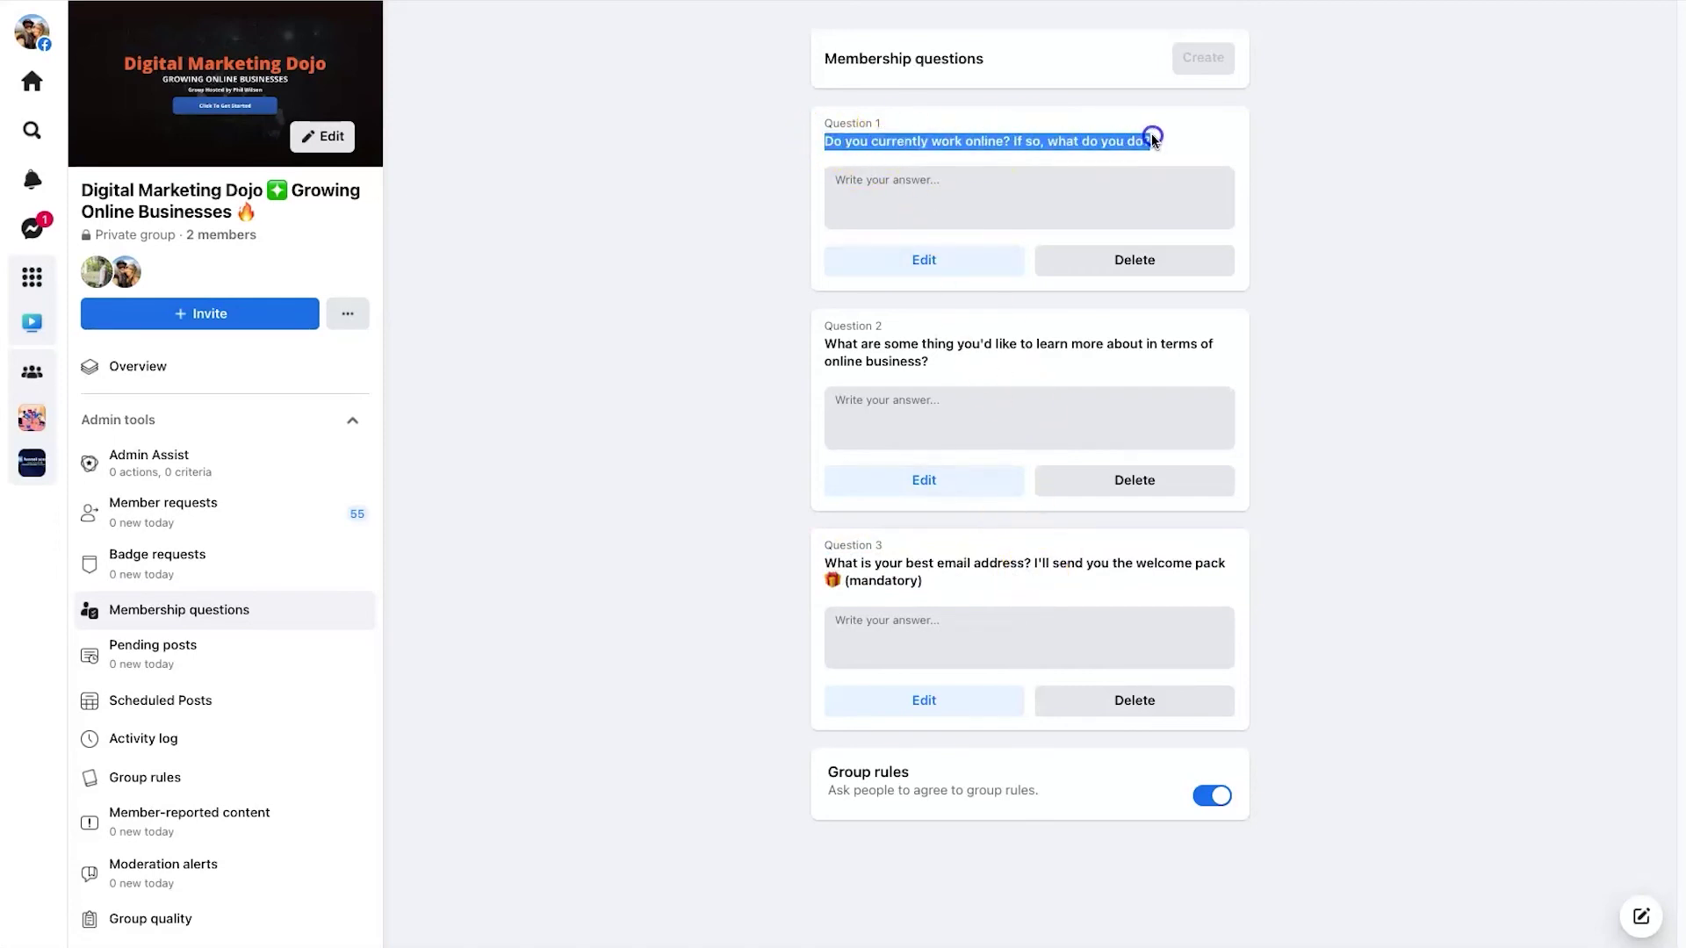
click(1083, 152)
drag(1010, 142, 1140, 139)
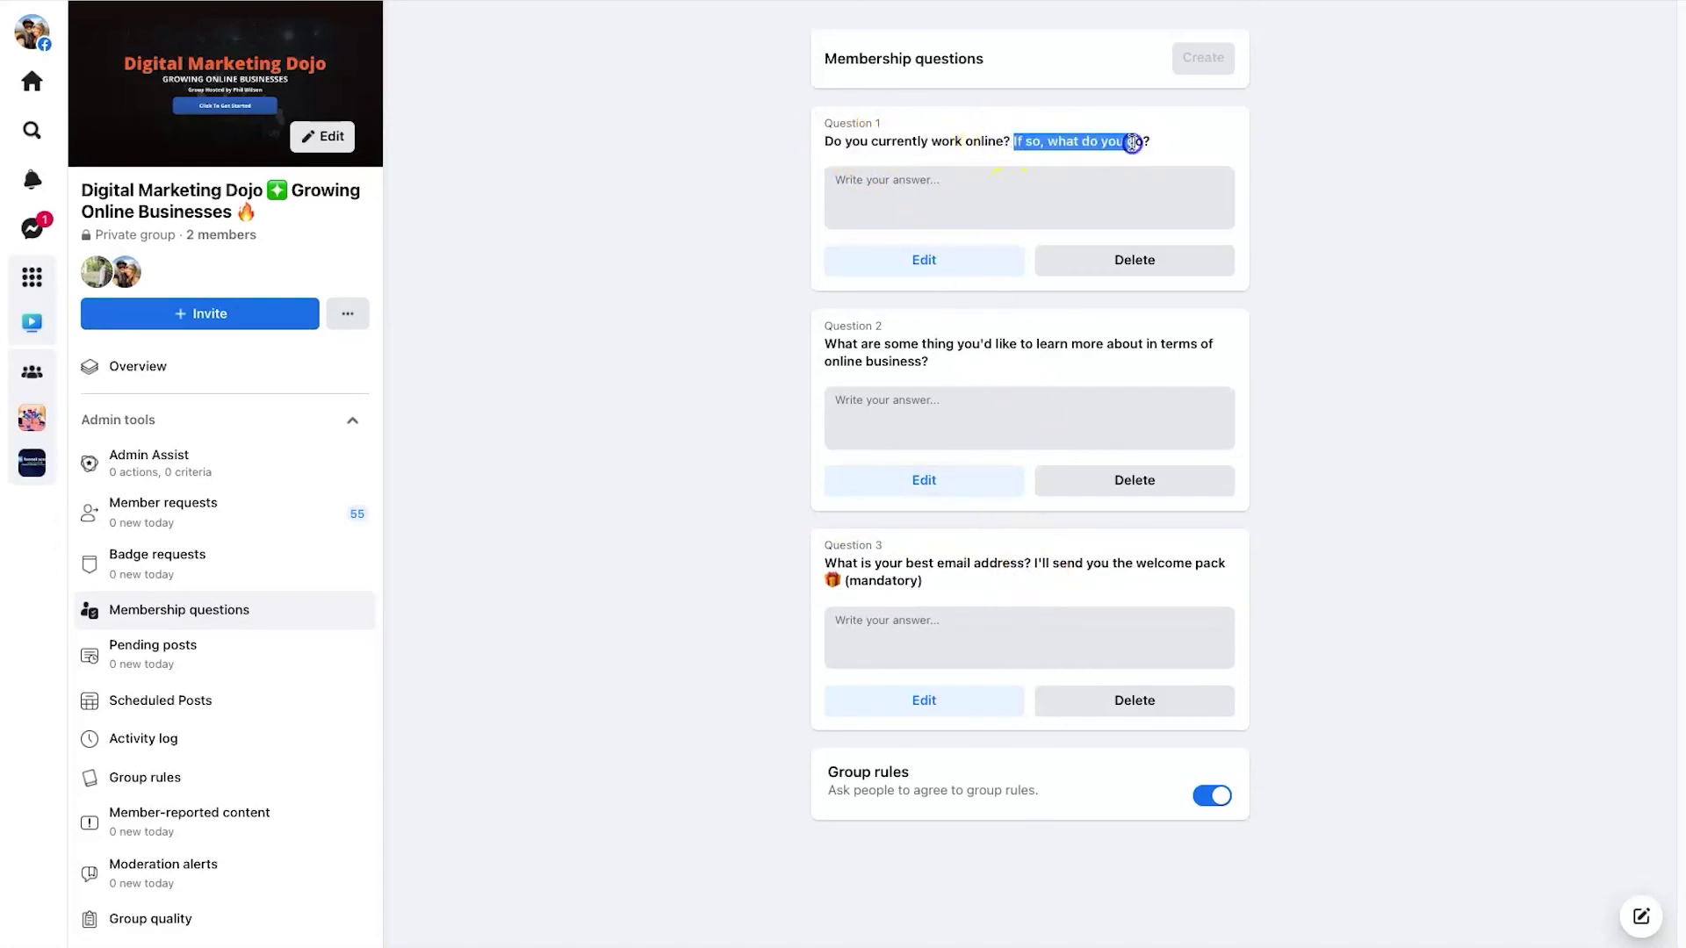
click(1132, 140)
drag(830, 344, 984, 362)
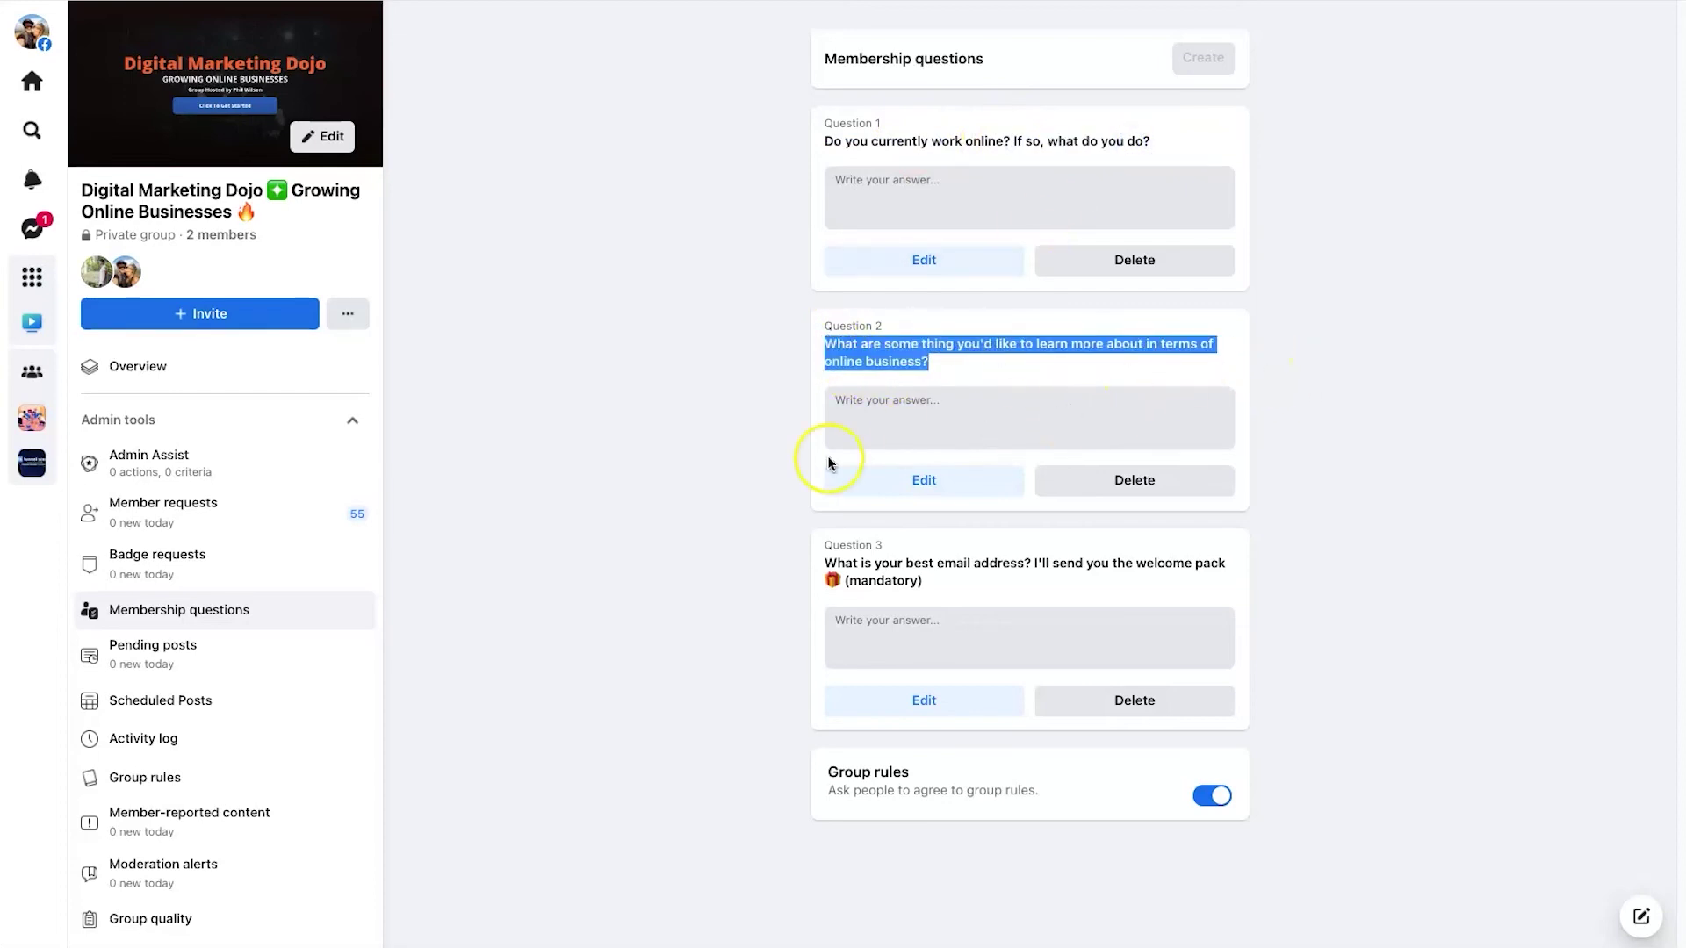
click(900, 418)
Re-highlight the whole Question 3 text and its (mandatory) welcome pack note.
drag(825, 563, 1204, 583)
click(1031, 578)
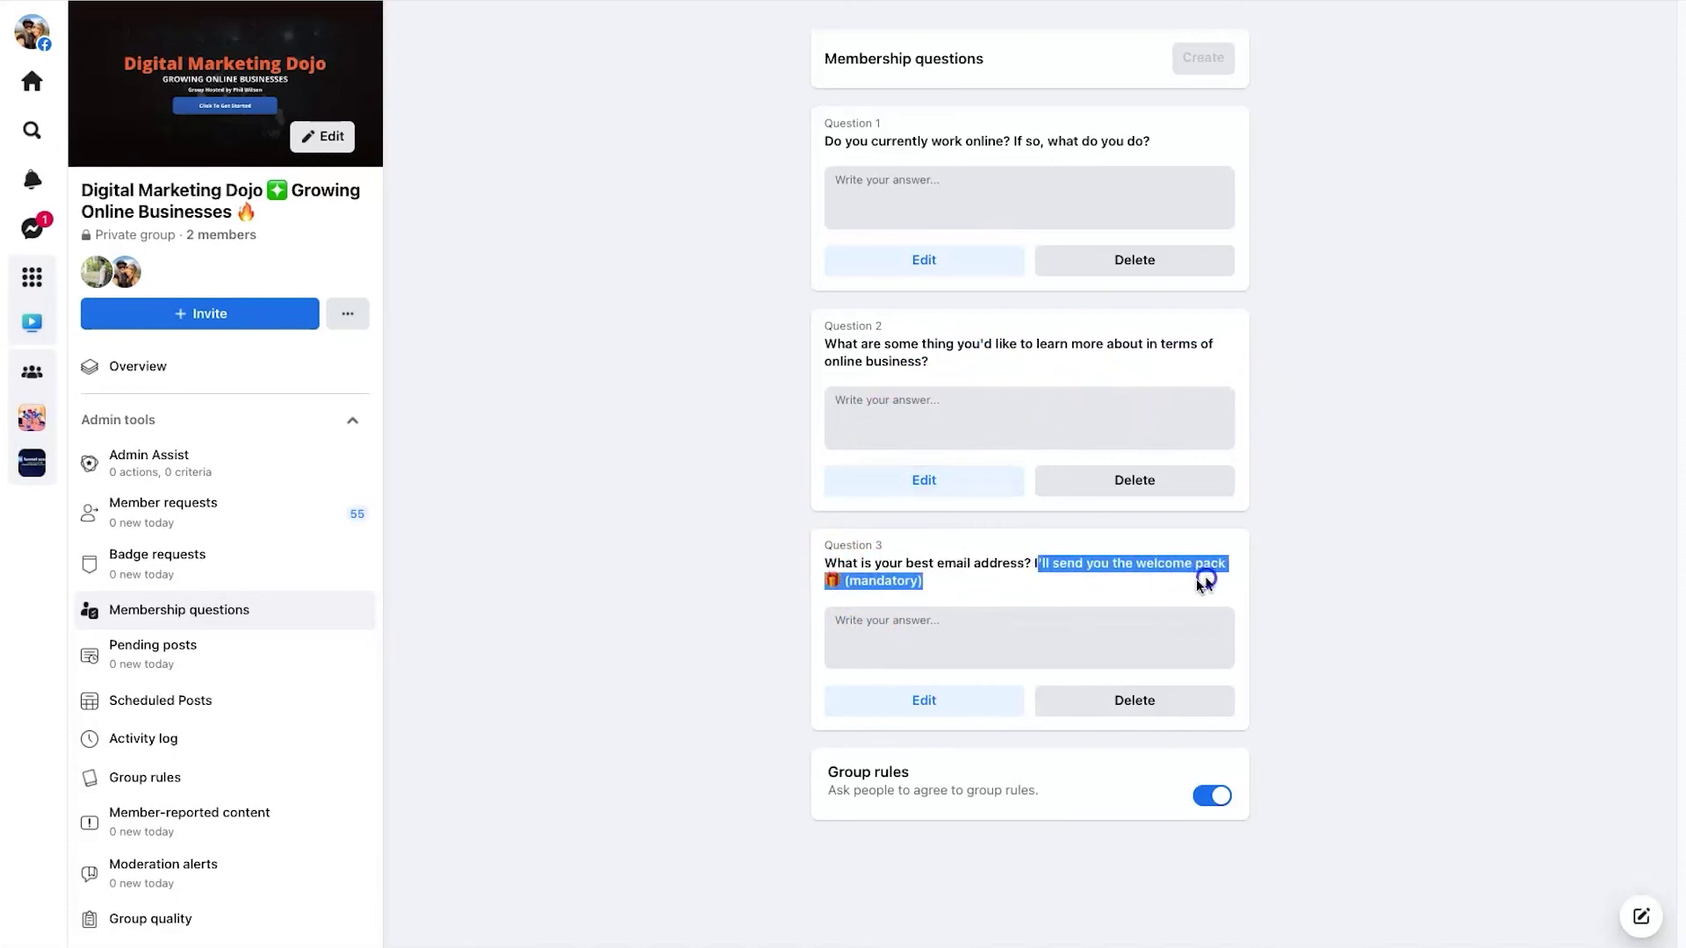
click(1006, 597)
drag(848, 587, 1016, 583)
click(1018, 583)
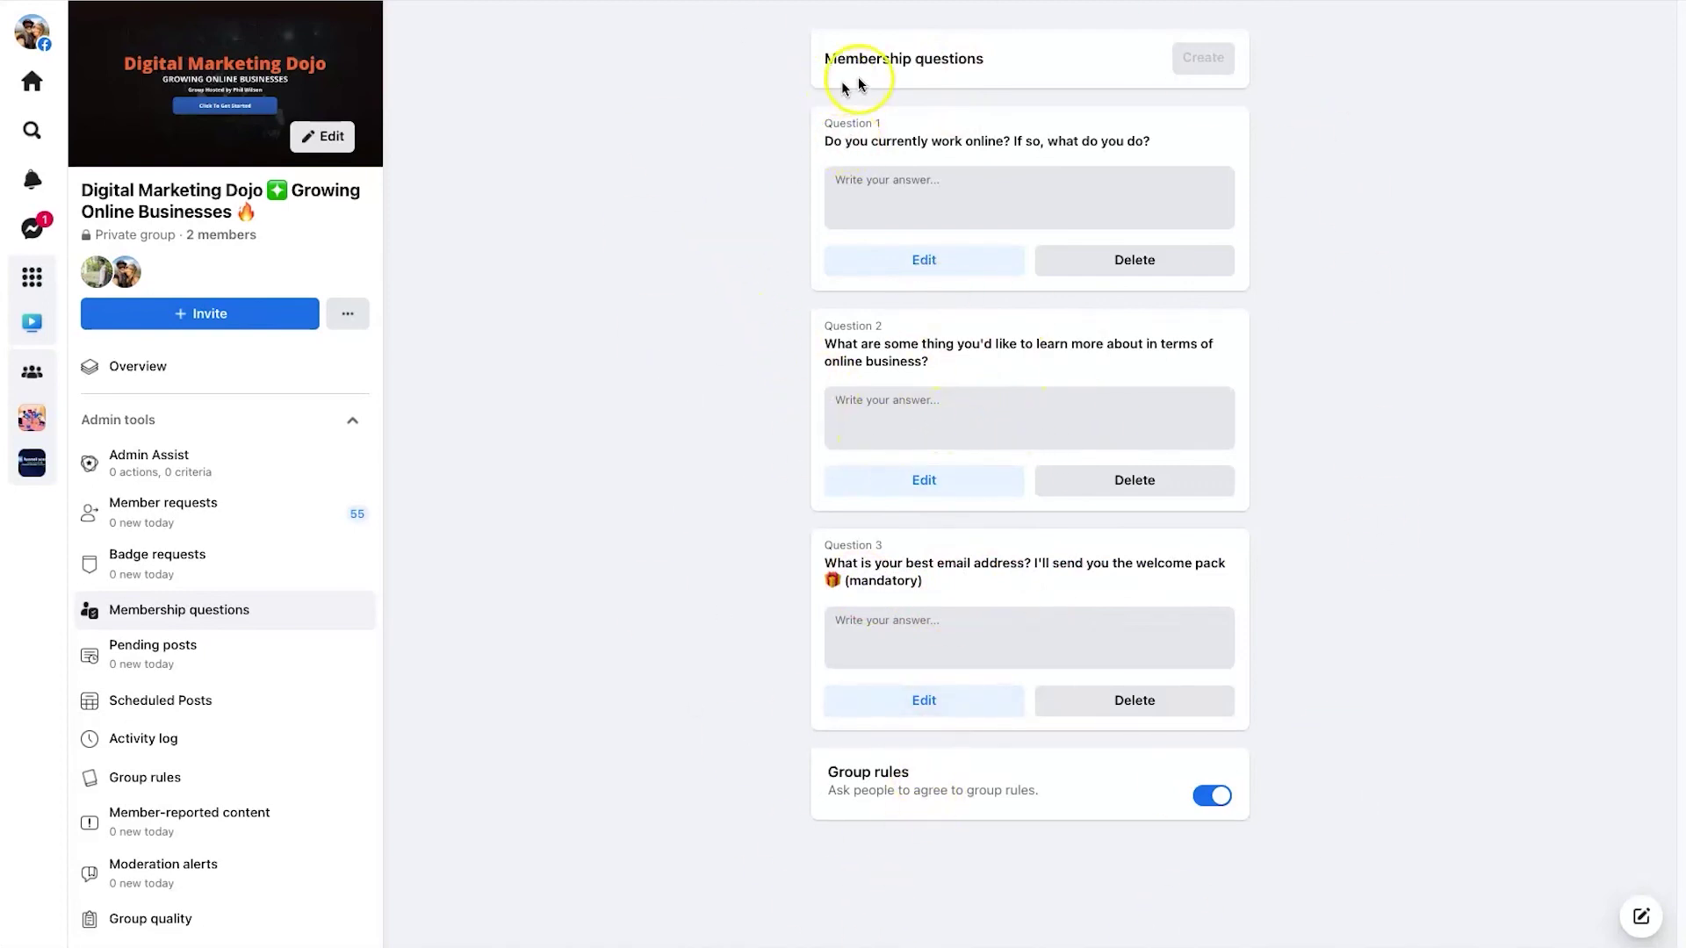
click(318, 167)
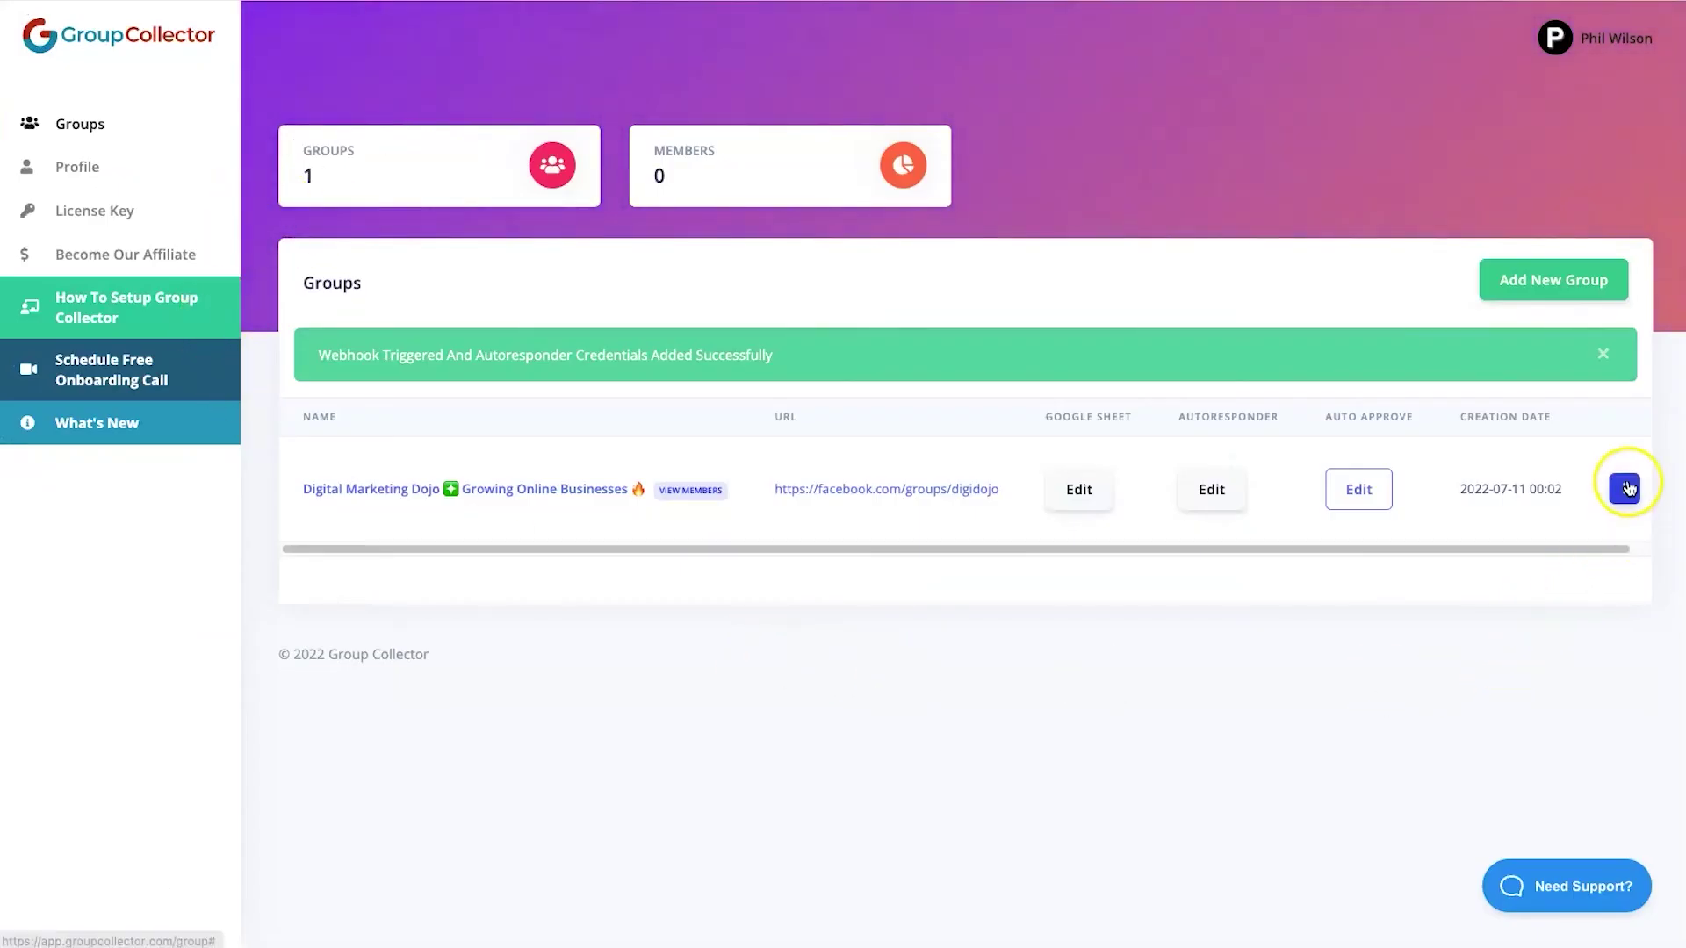
Open the Auto Approve settings and review the enable and approval interval options.
click(1370, 490)
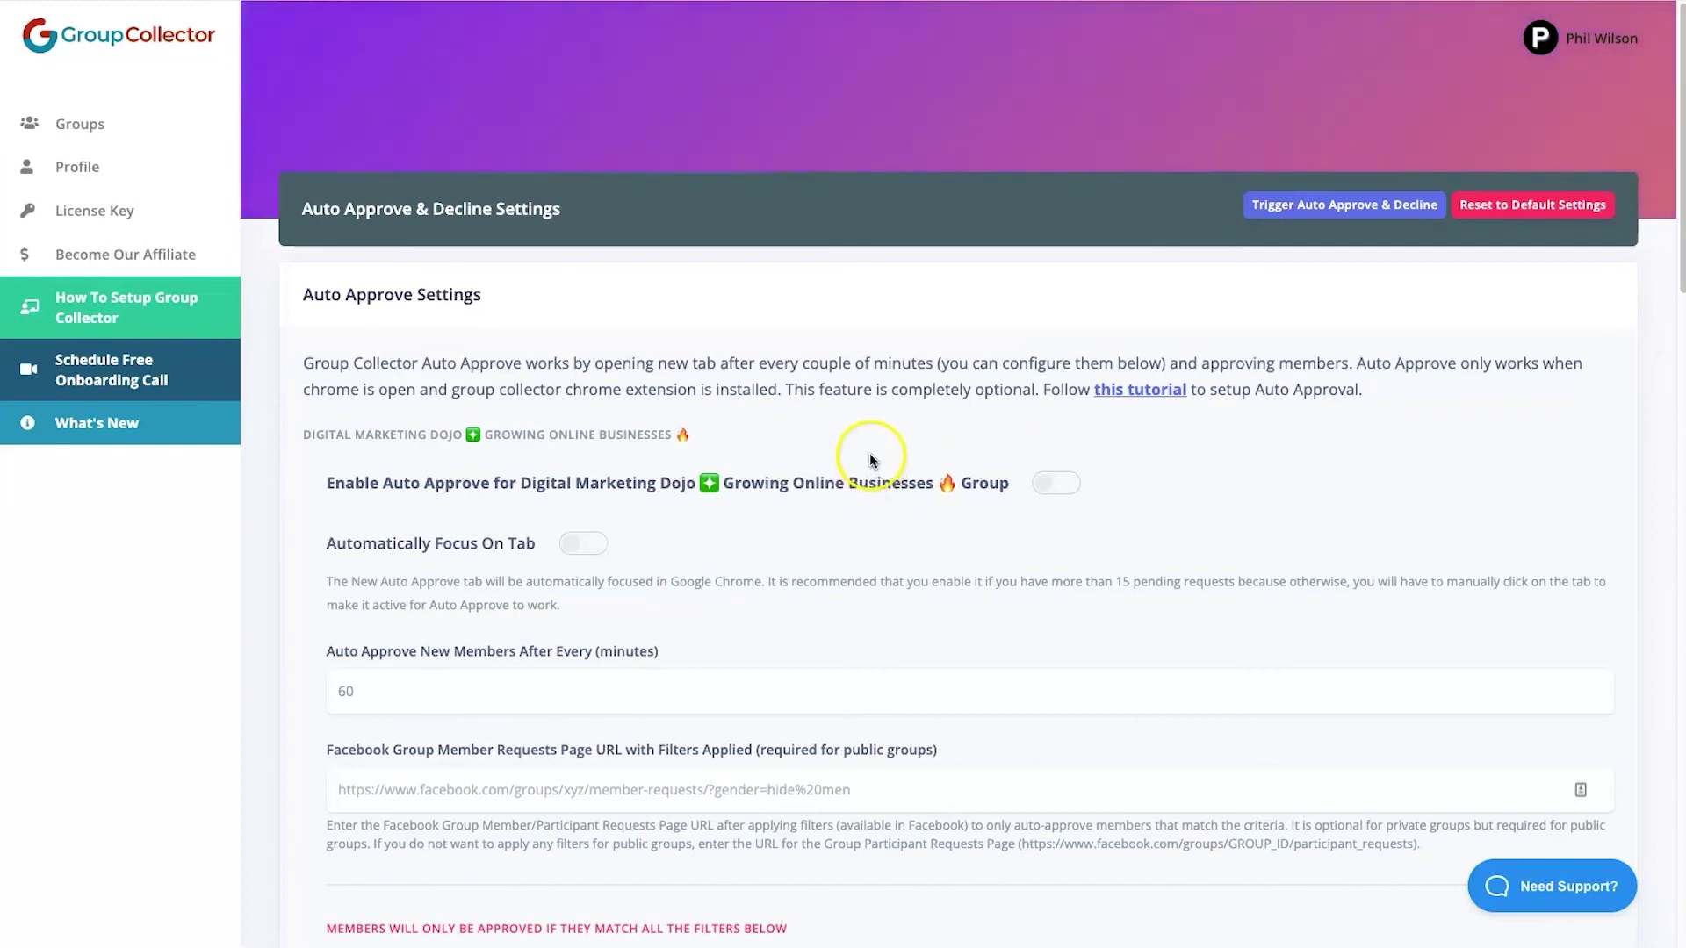
triple_click(318, 481)
click(489, 482)
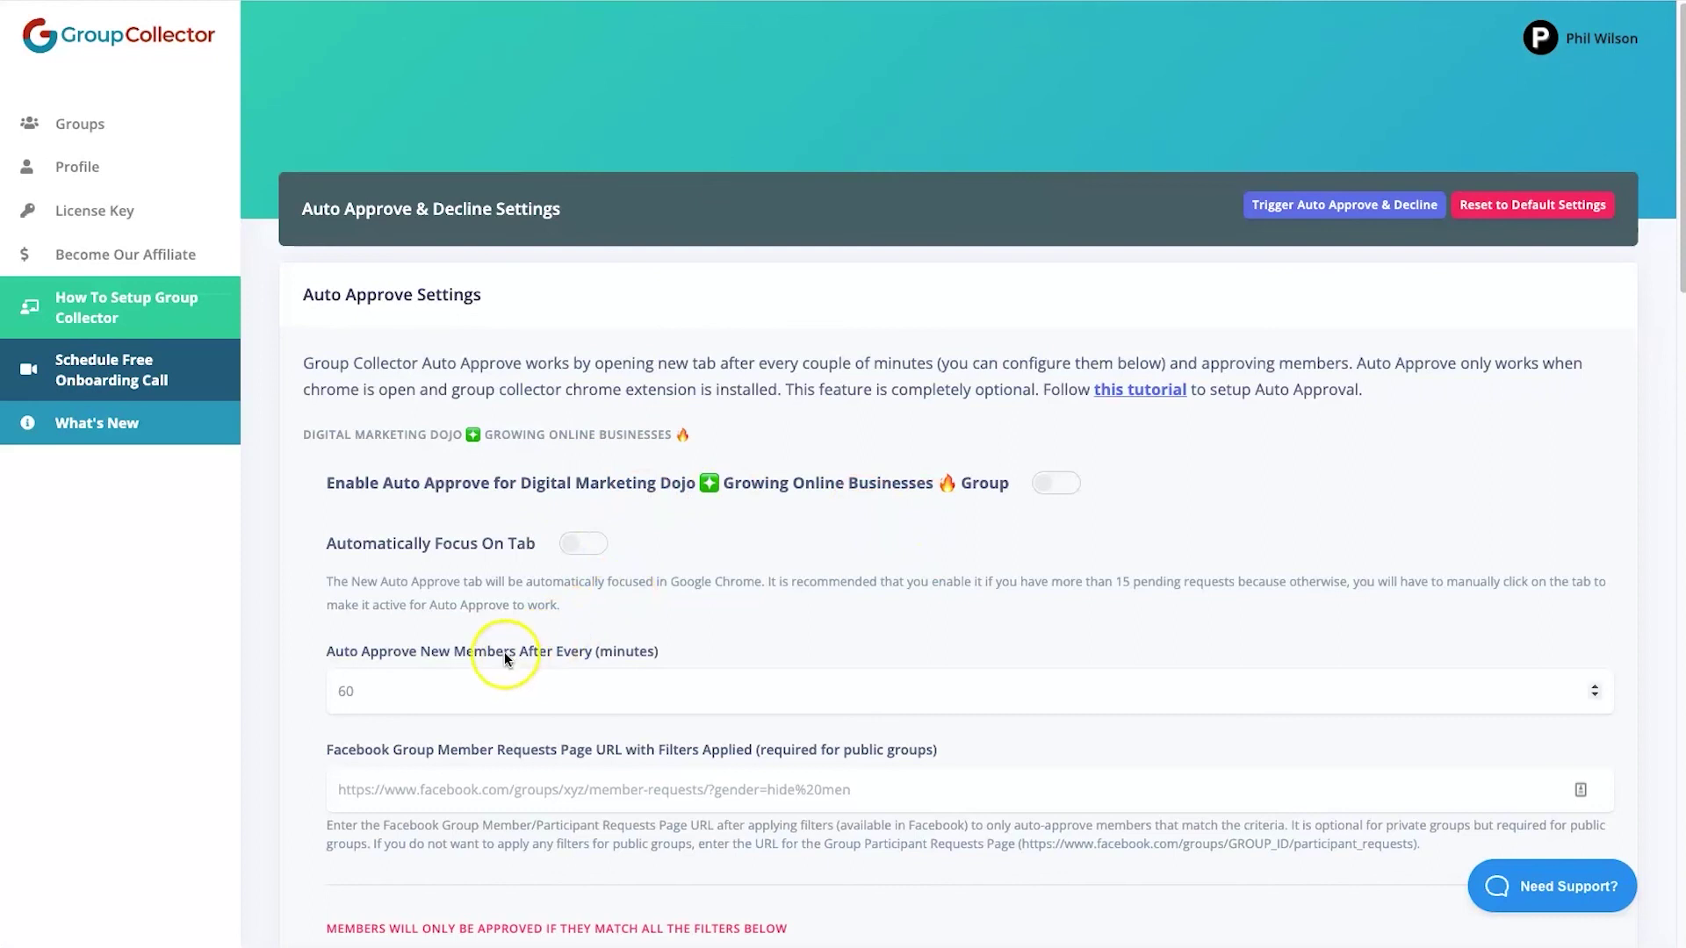
triple_click(450, 654)
click(676, 644)
Scroll through the approval filters down to Auto Decline Settings.
scroll(835, 323, down, 2)
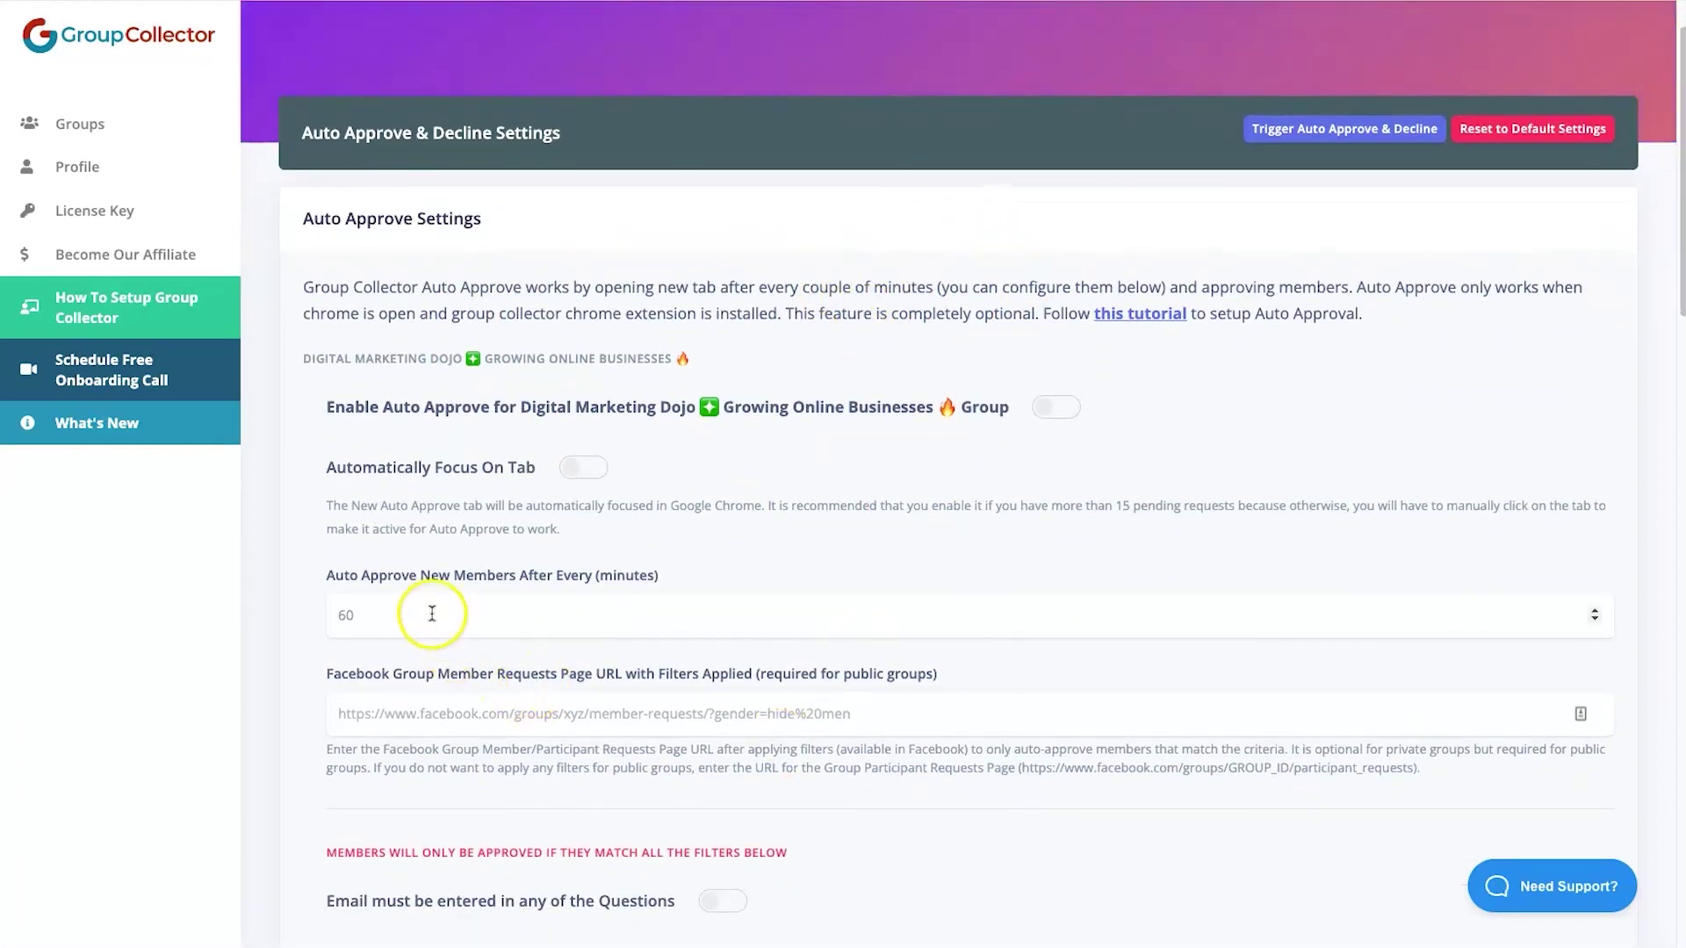
scroll(723, 621, down, 3)
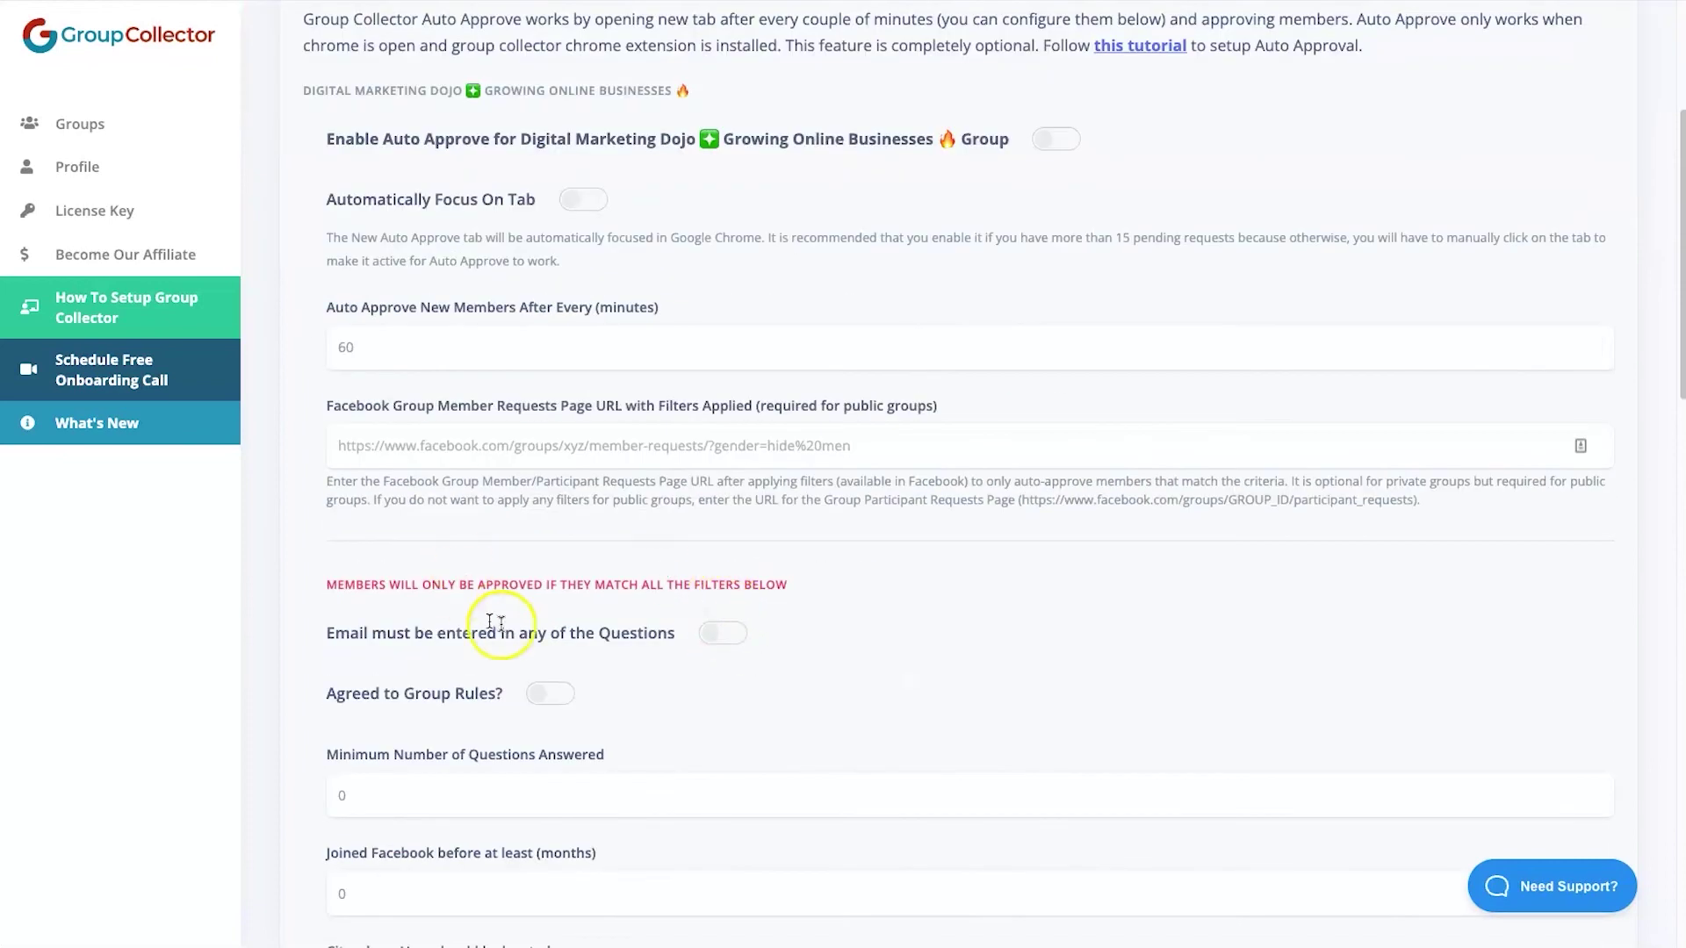
drag(344, 586, 481, 634)
click(720, 583)
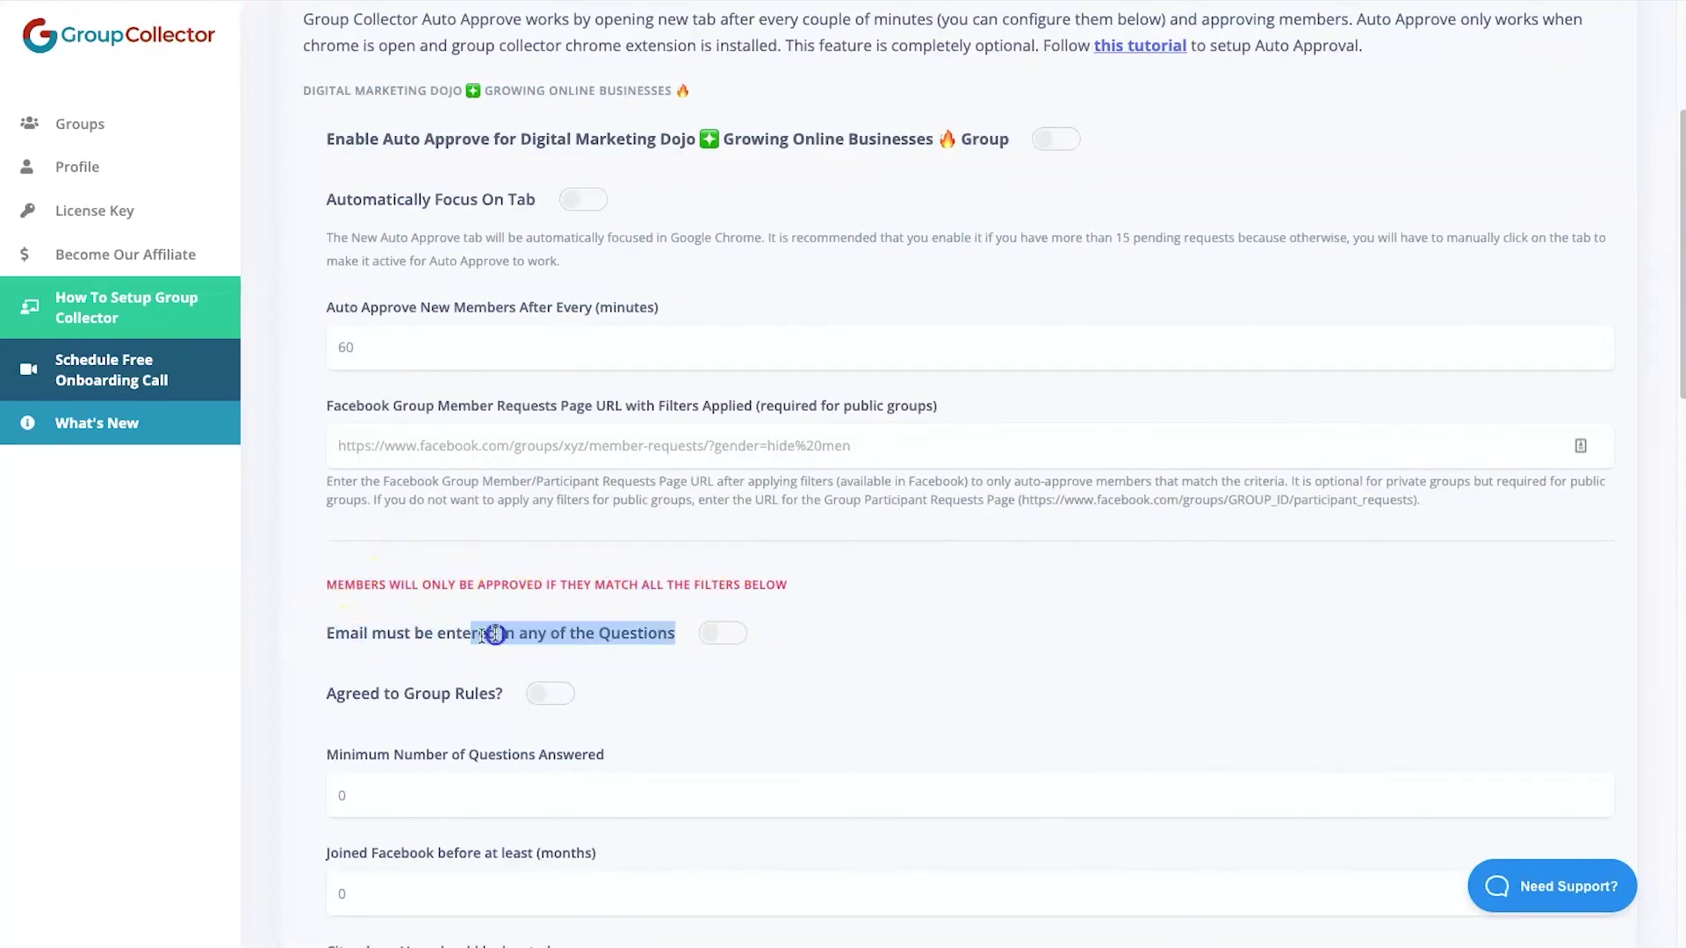
click(524, 630)
scroll(439, 683, down, 2)
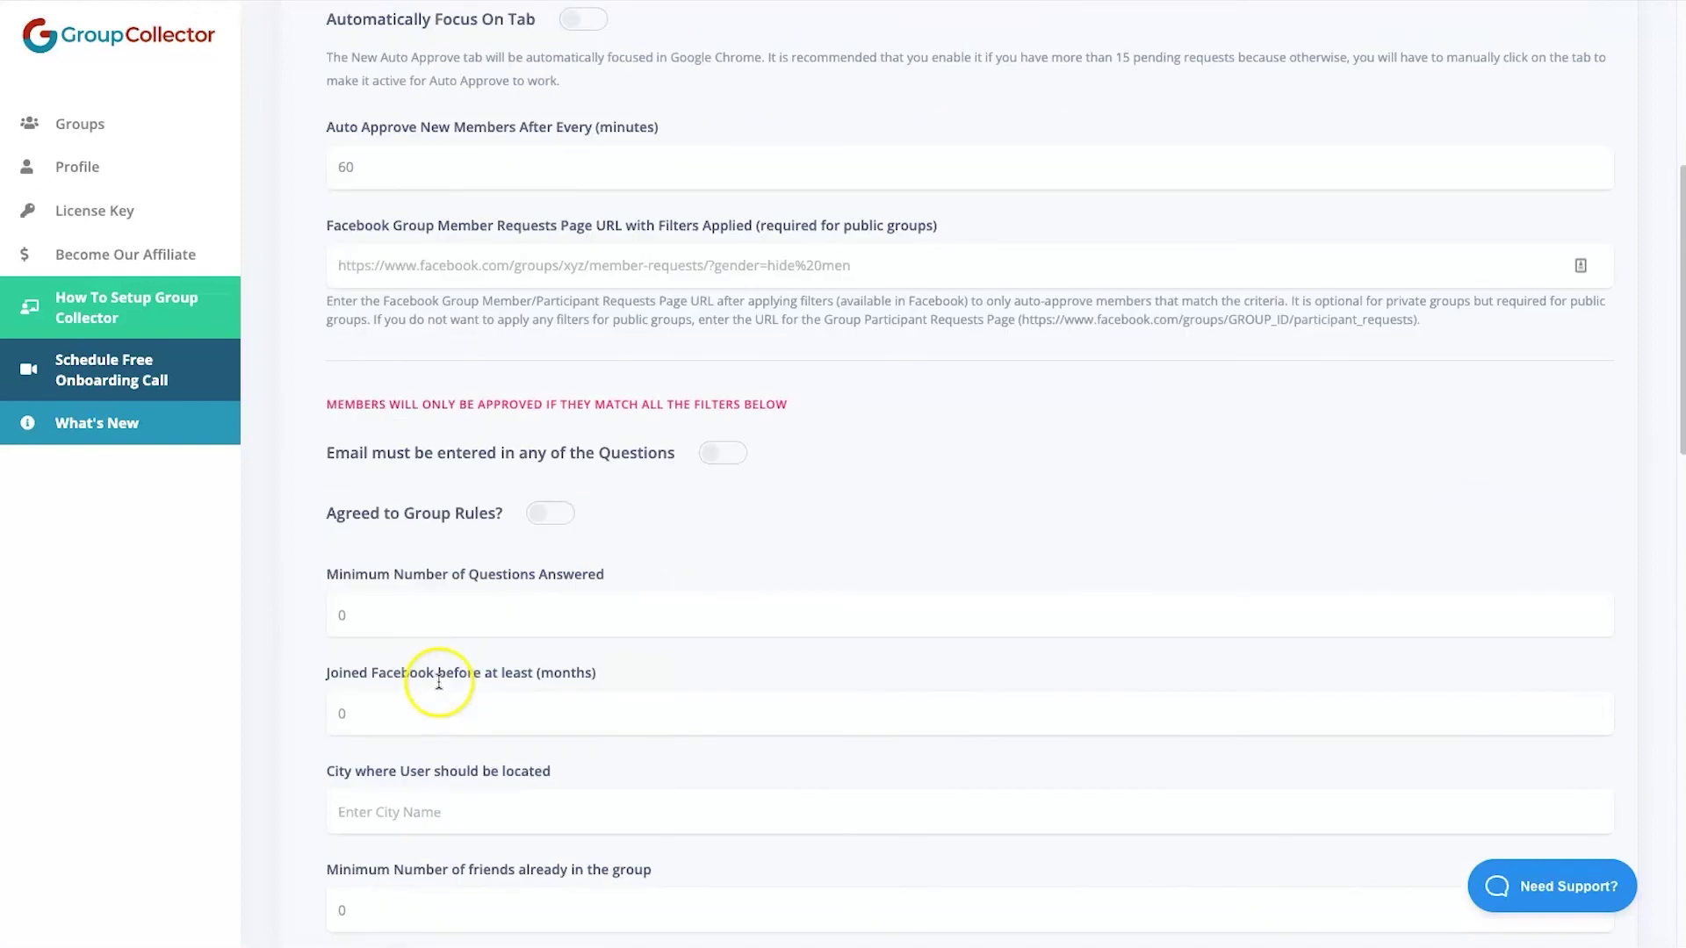
scroll(471, 537, down, 12)
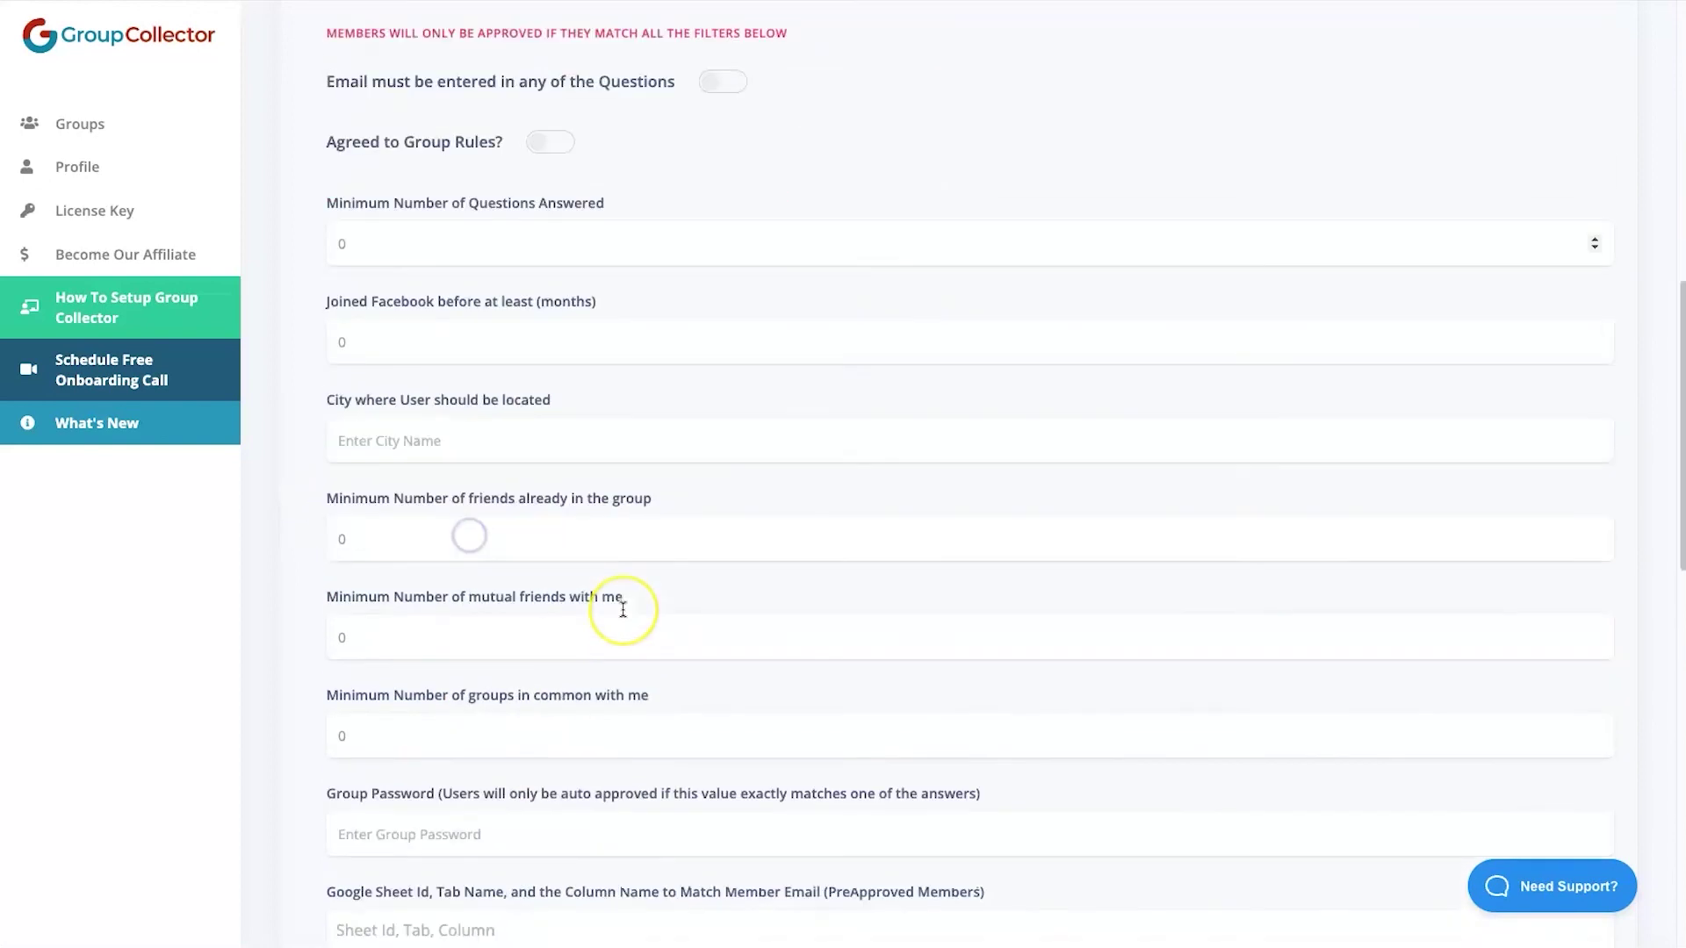
scroll(358, 580, down, 4)
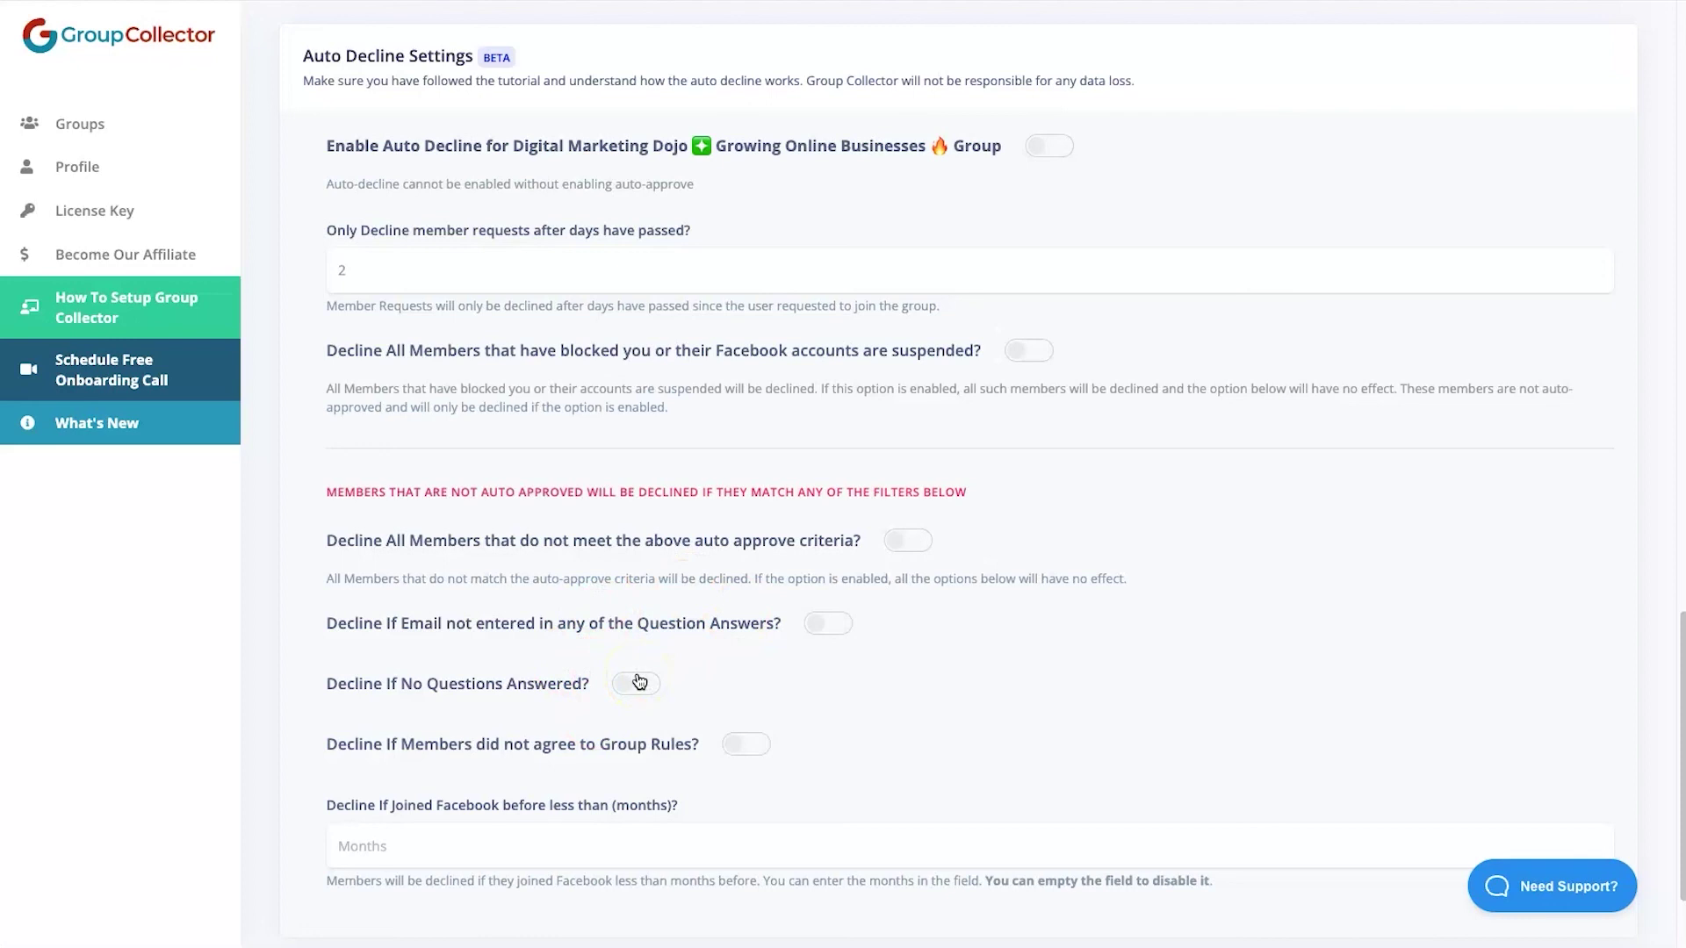
Switch on 'Decline All Members that have blocked you or their Facebook accounts are suspended'.
drag(328, 358, 458, 352)
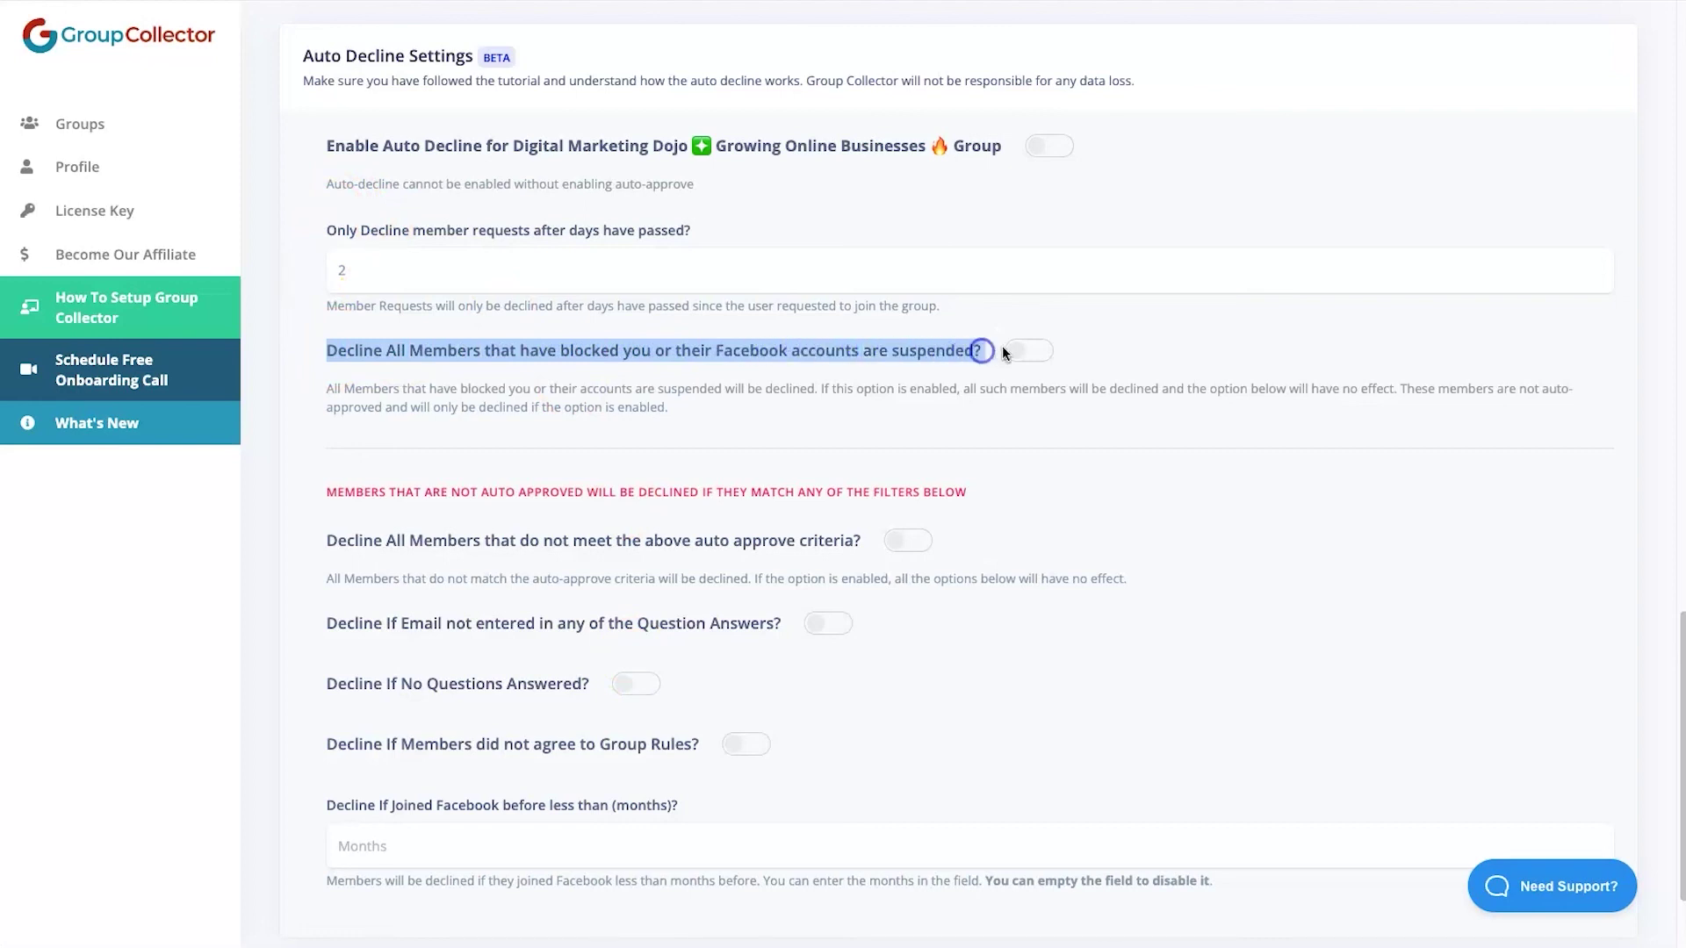
click(1048, 360)
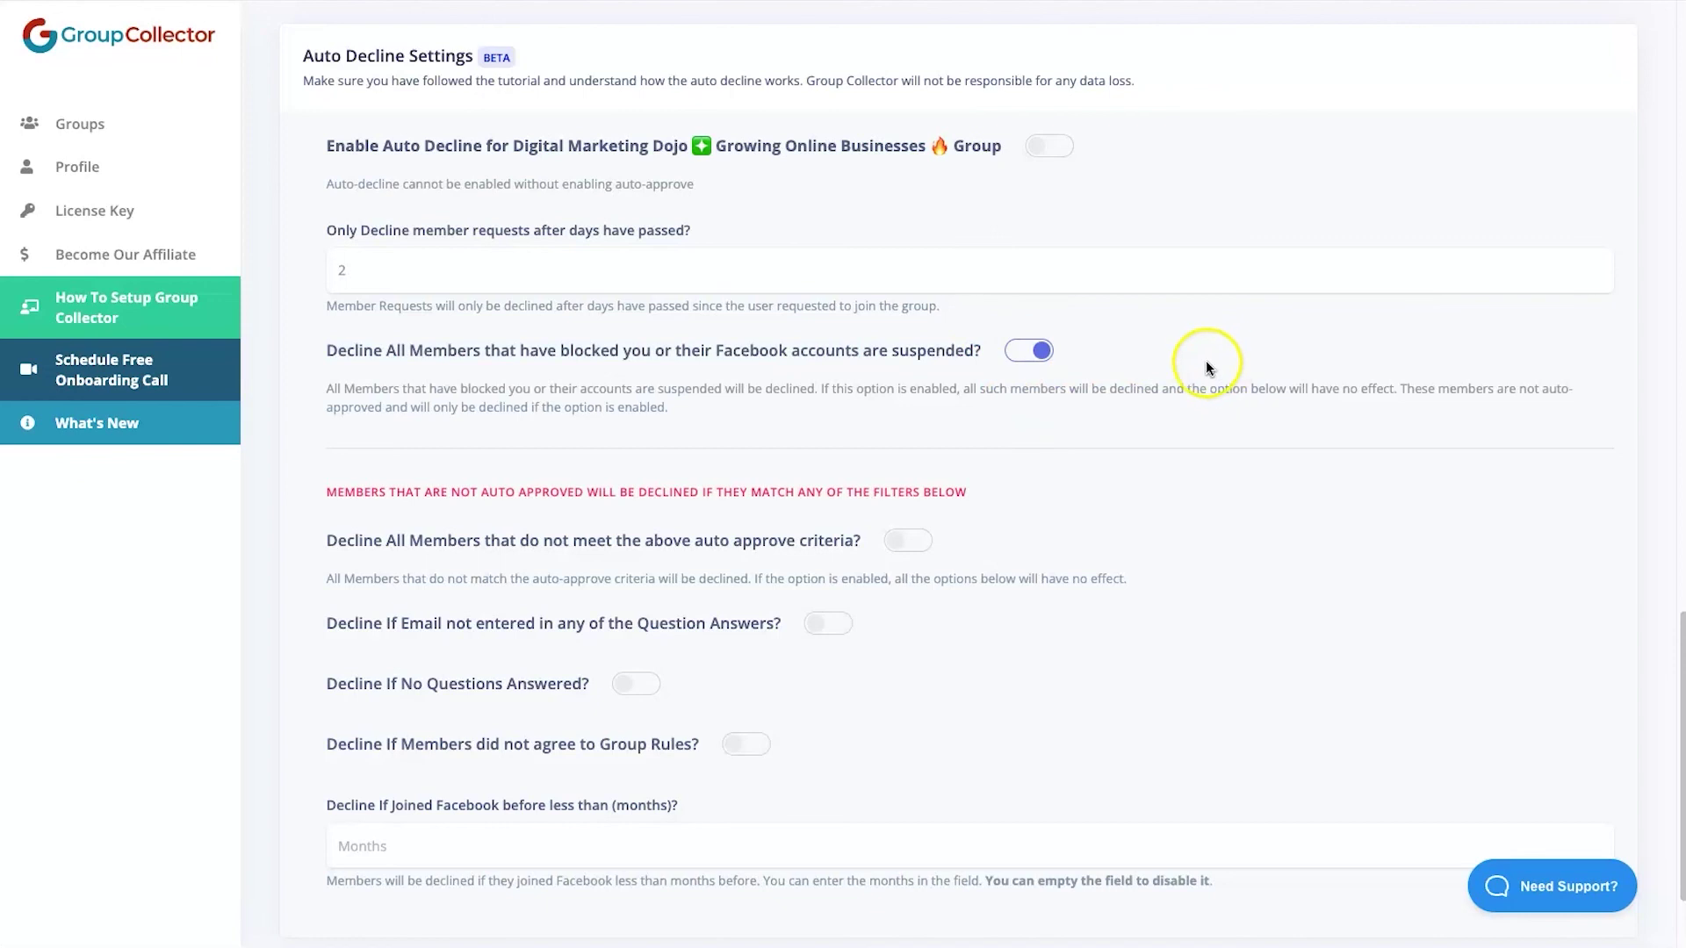
scroll(1204, 365, down, 2)
scroll(988, 759, up, 8)
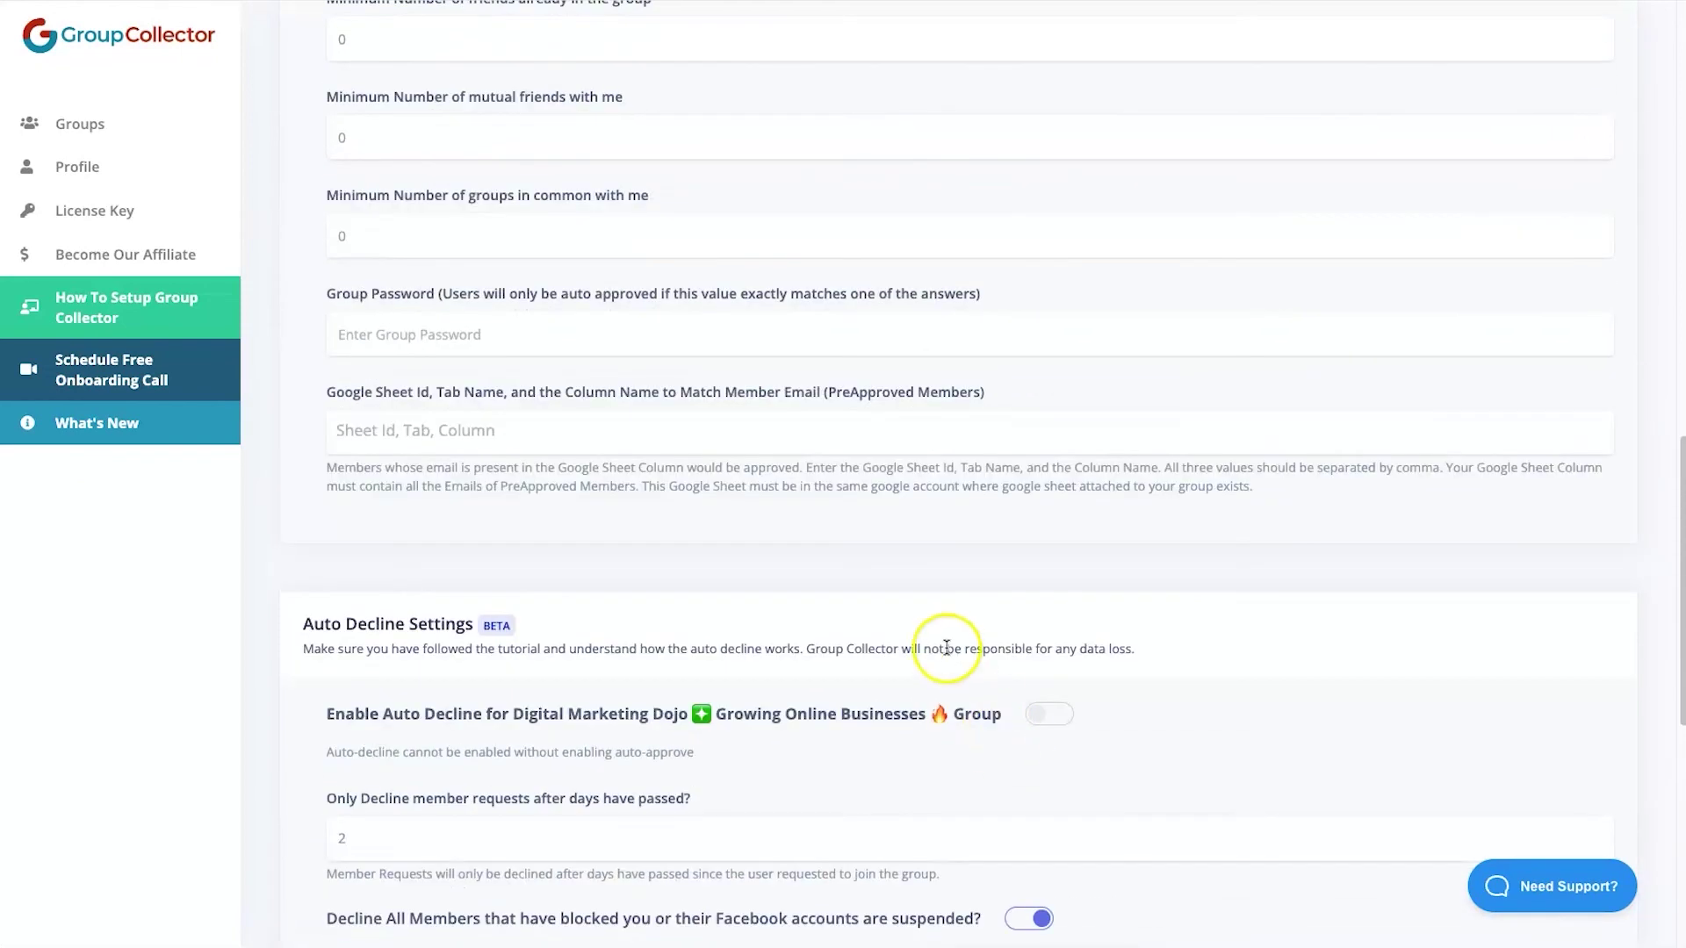